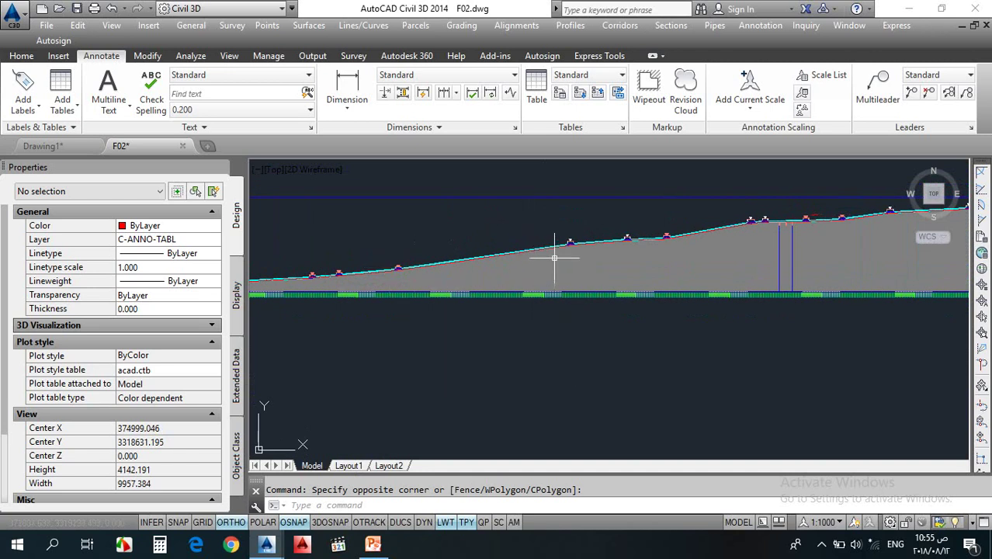
Examine the full-length road profile view, its data bands and the stacked profile views below it
{"action": "scroll", "coordinate": [532, 252], "scroll_direction": "up", "scroll_amount": 5}
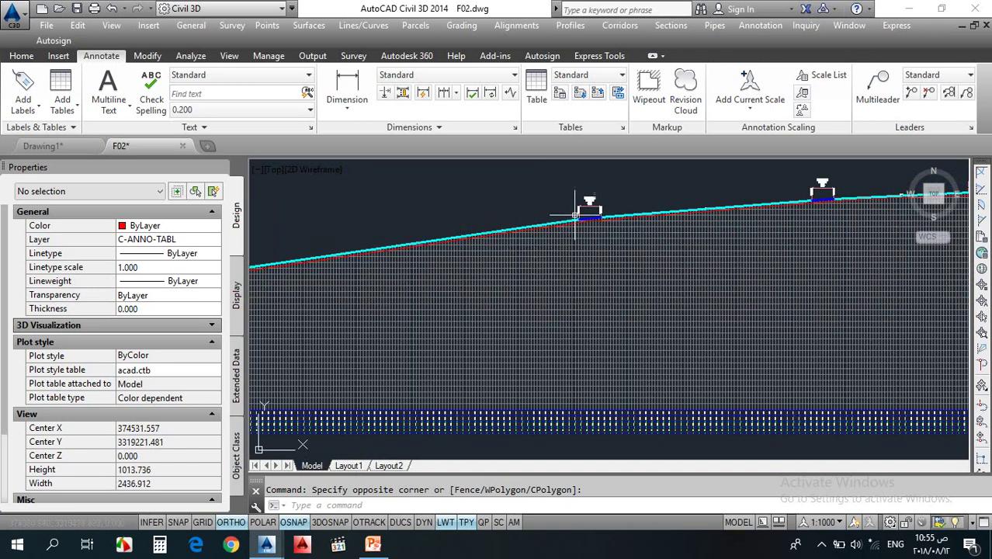
{"action": "scroll", "coordinate": [582, 227], "scroll_direction": "down", "scroll_amount": 4}
{"action": "scroll", "coordinate": [532, 275], "scroll_direction": "up", "scroll_amount": 6}
{"action": "scroll", "coordinate": [533, 204], "scroll_direction": "up", "scroll_amount": 2}
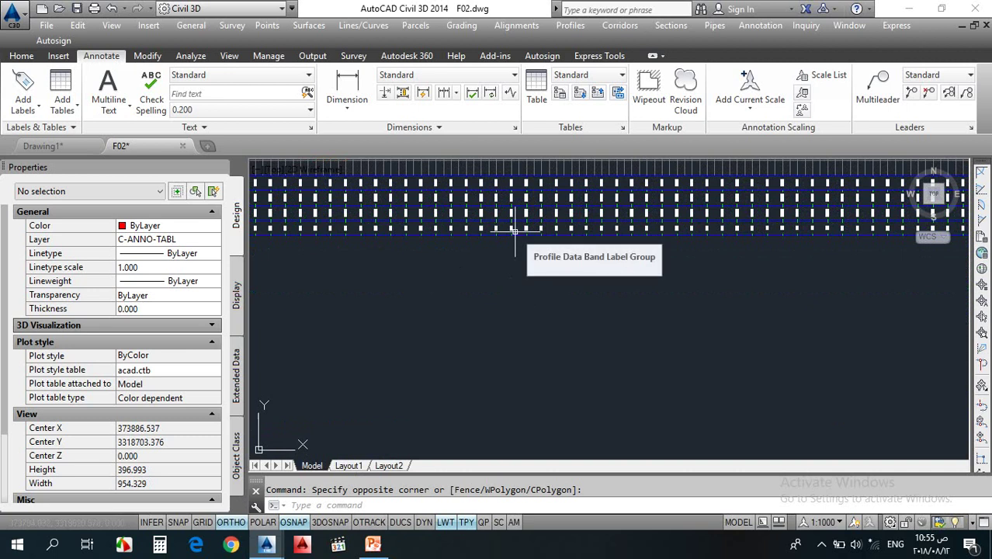
{"action": "scroll", "coordinate": [515, 230], "scroll_direction": "down", "scroll_amount": 12}
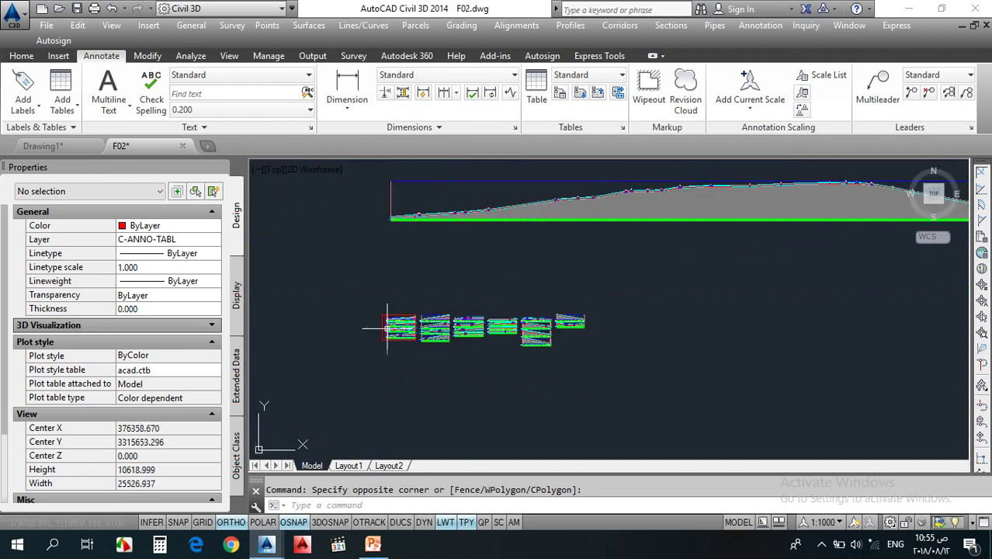
{"action": "scroll", "coordinate": [387, 328], "scroll_direction": "up", "scroll_amount": 5}
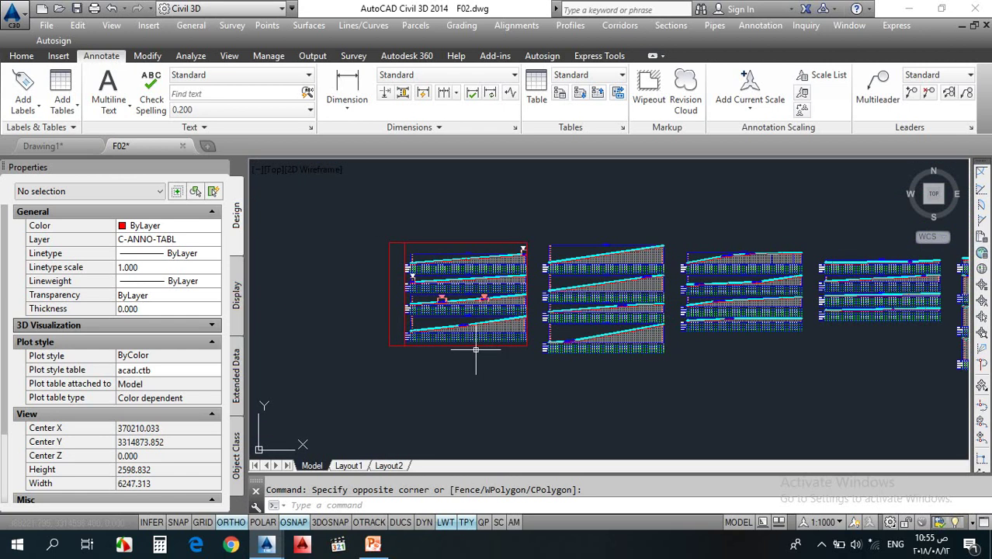
{"action": "mouse_move", "coordinate": [476, 350]}
{"action": "scroll", "coordinate": [433, 279], "scroll_direction": "up", "scroll_amount": 4}
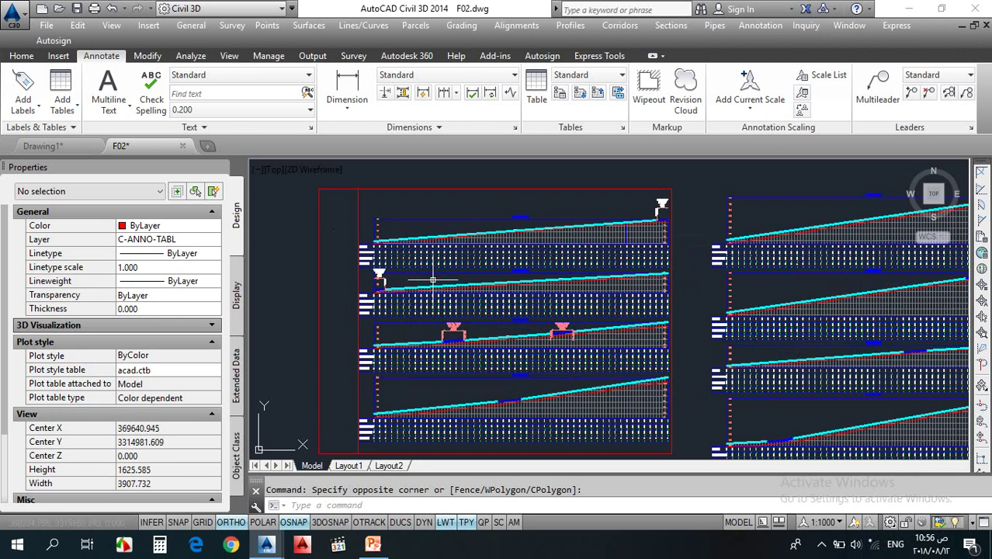
{"action": "mouse_move", "coordinate": [832, 249]}
{"action": "middle_mouse_down"}
{"action": "mouse_move", "coordinate": [704, 281]}
{"action": "mouse_move", "coordinate": [484, 299]}
{"action": "middle_mouse_up"}
Open the label settings of the DG profile in the uppermost profile view of the second stack
{"action": "scroll", "coordinate": [513, 267], "scroll_direction": "up", "scroll_amount": 4}
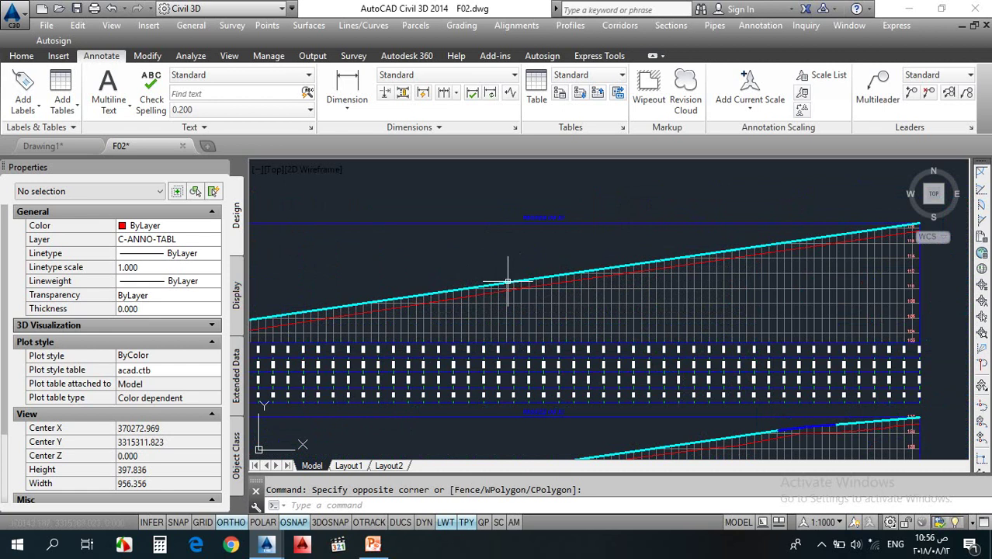
{"action": "mouse_move", "coordinate": [508, 283]}
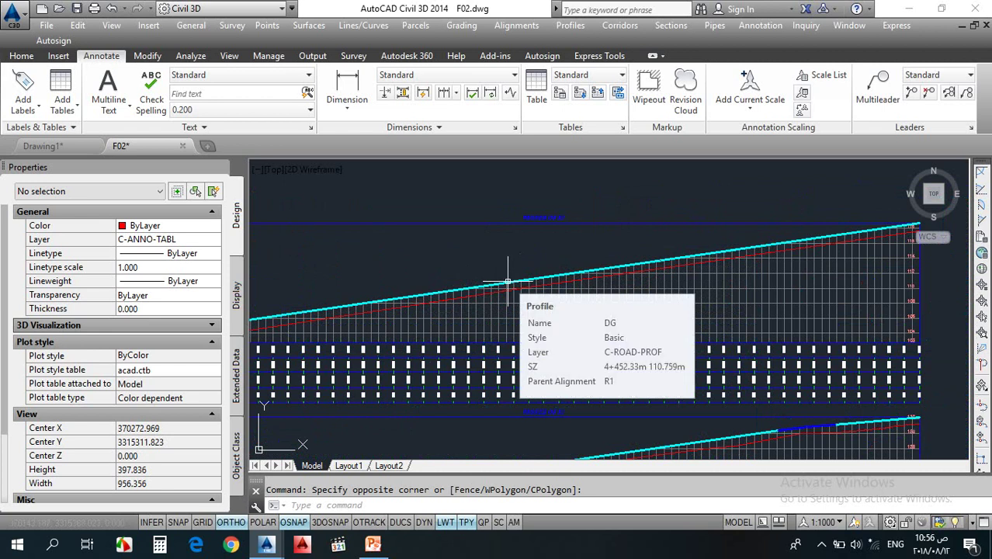
{"action": "scroll", "coordinate": [508, 279], "scroll_direction": "up", "scroll_amount": 5}
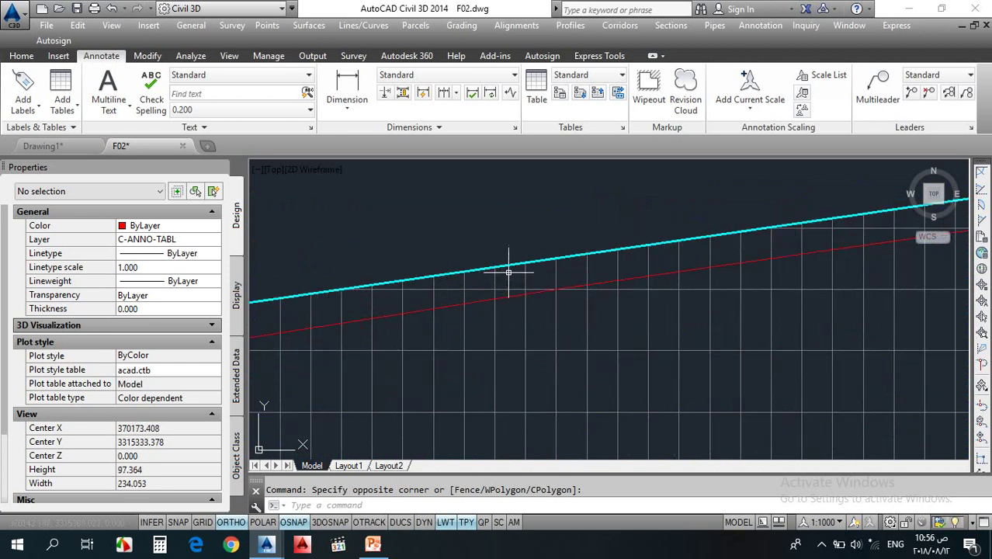
{"action": "left_click", "coordinate": [508, 271]}
{"action": "scroll", "coordinate": [515, 276], "scroll_direction": "down", "scroll_amount": 5}
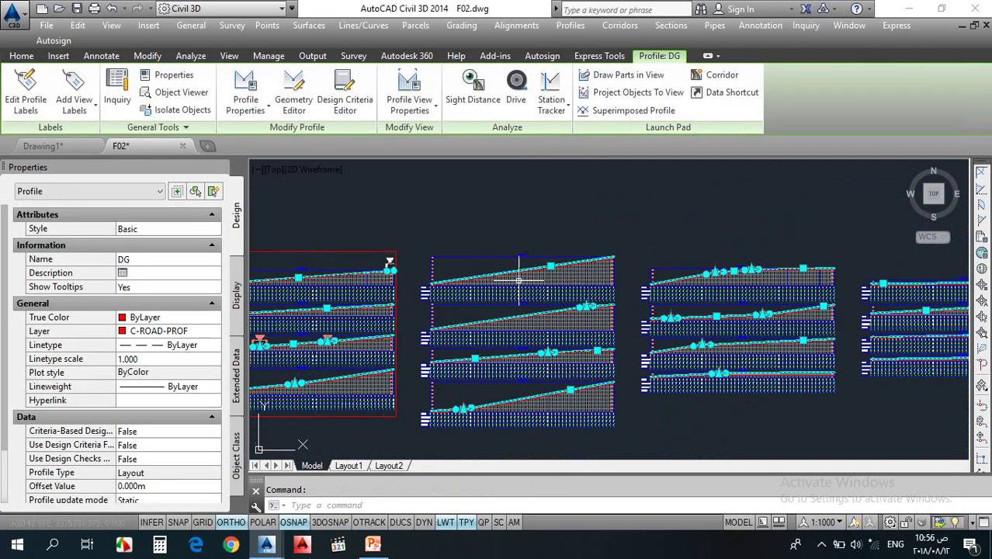
{"action": "left_click", "coordinate": [17, 104]}
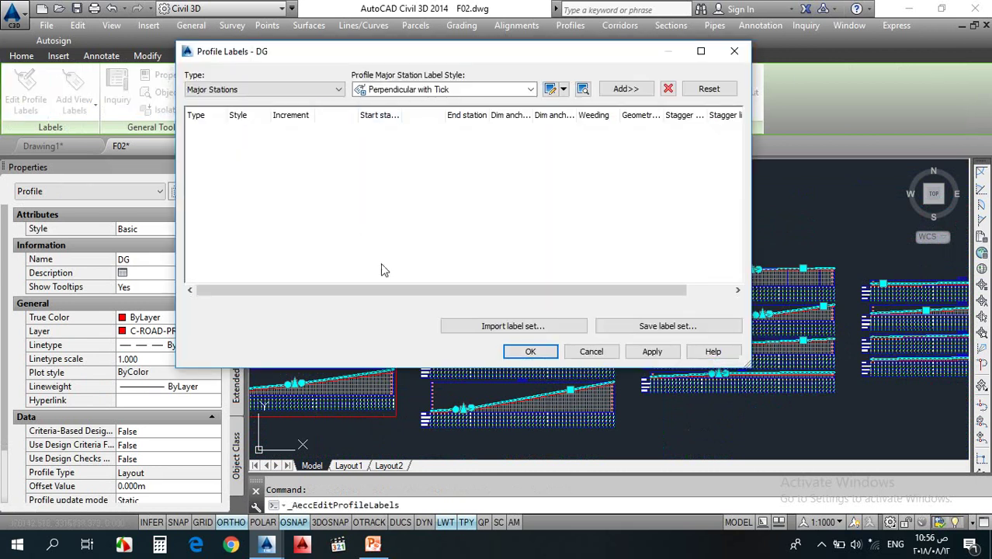
Import the PL 1 to 1000 label set for the profile, apply it and clear the selection
{"action": "left_click", "coordinate": [466, 329]}
{"action": "left_click", "coordinate": [499, 241]}
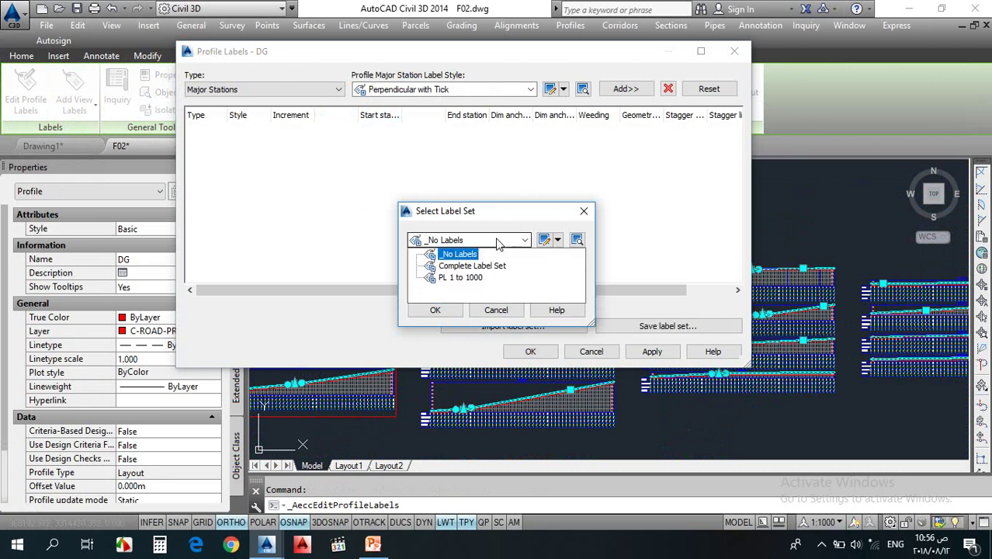
{"action": "left_click", "coordinate": [461, 279]}
{"action": "left_click", "coordinate": [460, 279]}
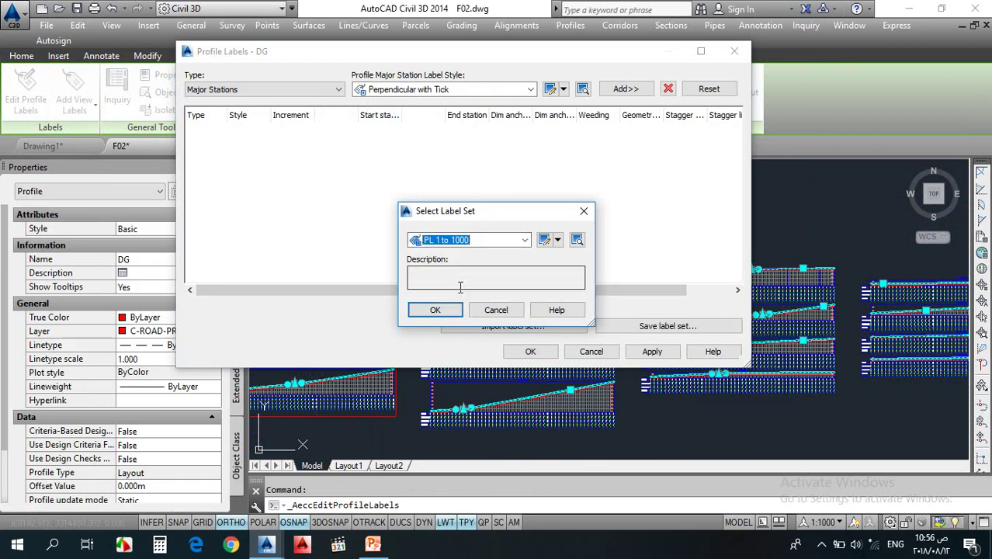
{"action": "left_click", "coordinate": [435, 310]}
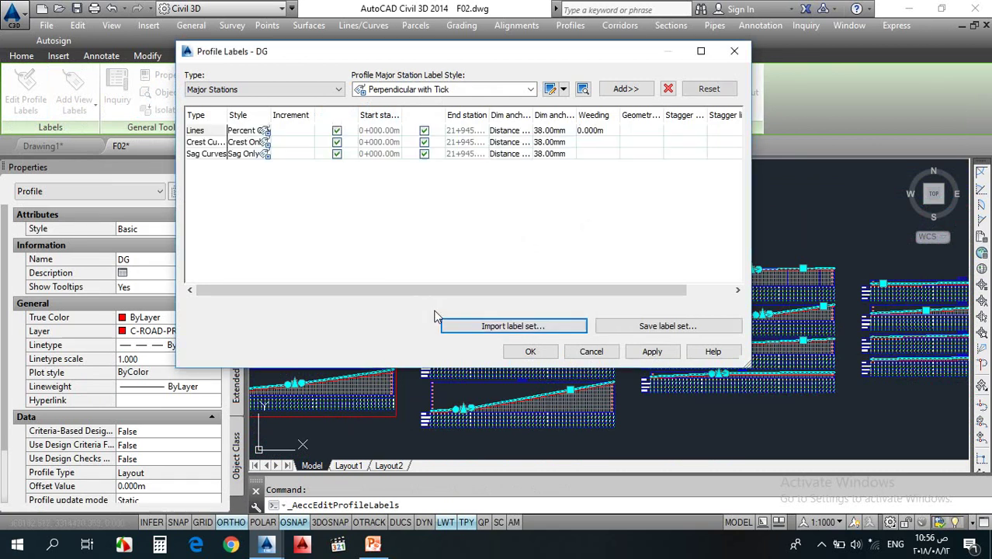
{"action": "left_click", "coordinate": [530, 351]}
{"action": "scroll", "coordinate": [256, 279], "scroll_direction": "up", "scroll_amount": 3}
{"action": "scroll", "coordinate": [631, 211], "scroll_direction": "up", "scroll_amount": 3}
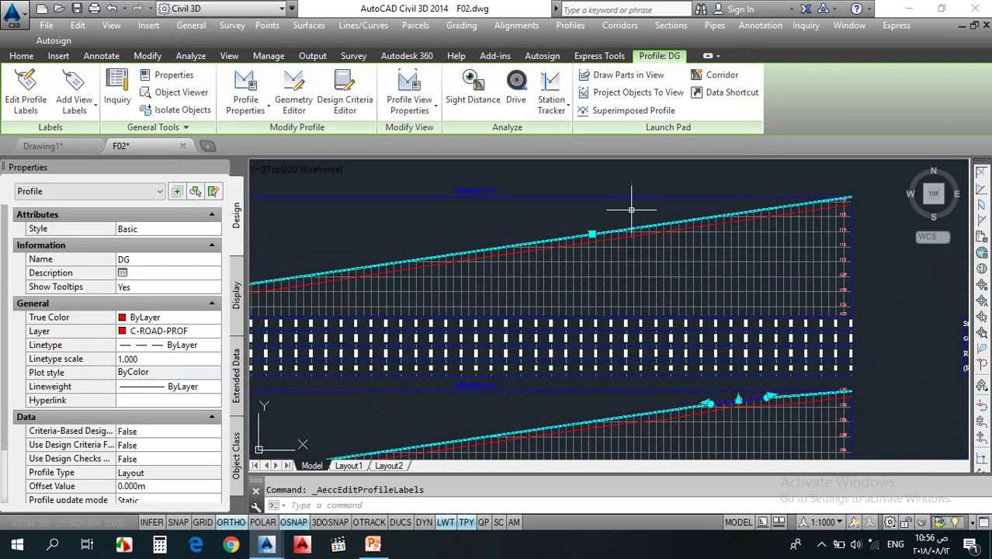
{"action": "key", "text": "Escape"}
{"action": "scroll", "coordinate": [614, 195], "scroll_direction": "up", "scroll_amount": 2}
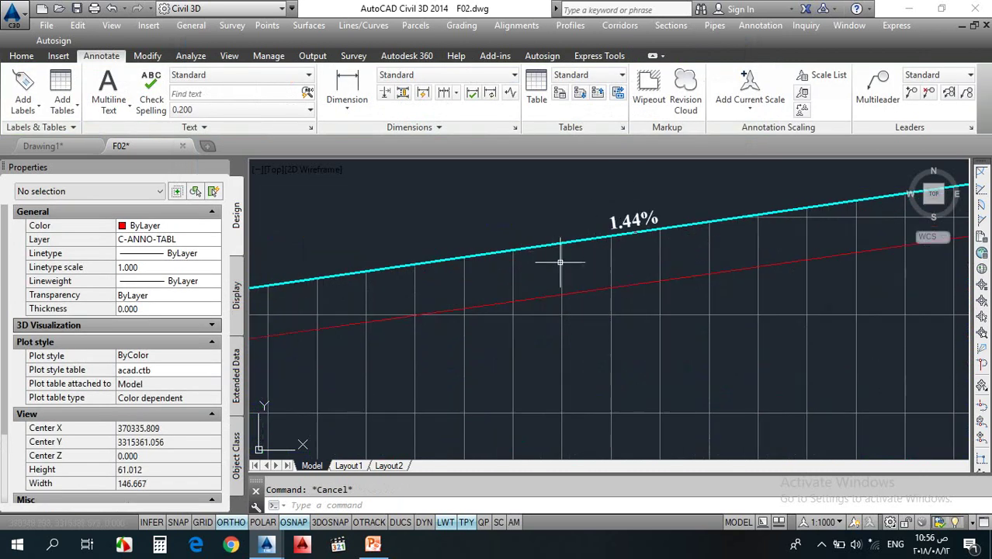
Apply the PL 1 to 1000 label set to the DG profile in the lowest profile view of the second stack
{"action": "scroll", "coordinate": [551, 268], "scroll_direction": "down", "scroll_amount": 10}
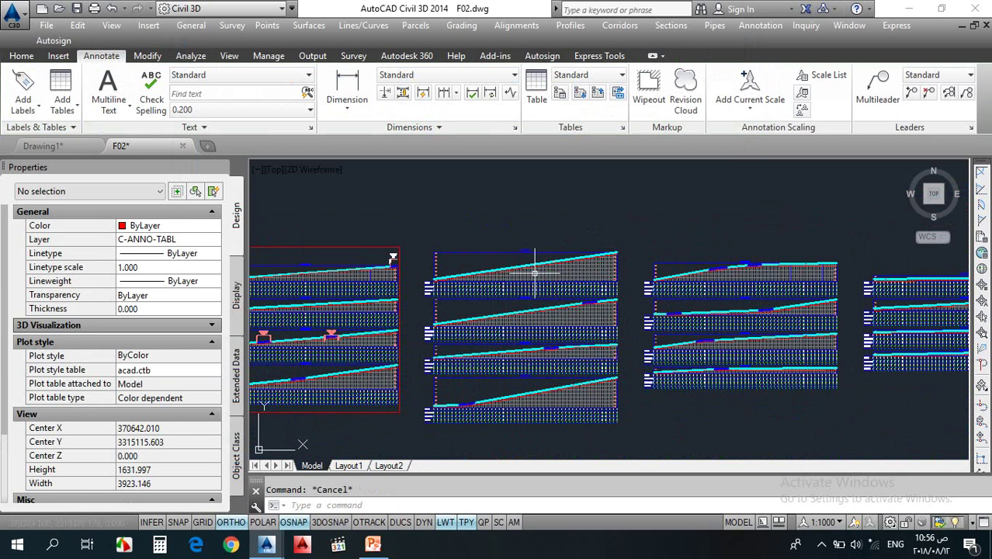
{"action": "middle_click_drag", "start_coordinate": [522, 267], "coordinate": [514, 232]}
{"action": "scroll", "coordinate": [490, 311], "scroll_direction": "up", "scroll_amount": 4}
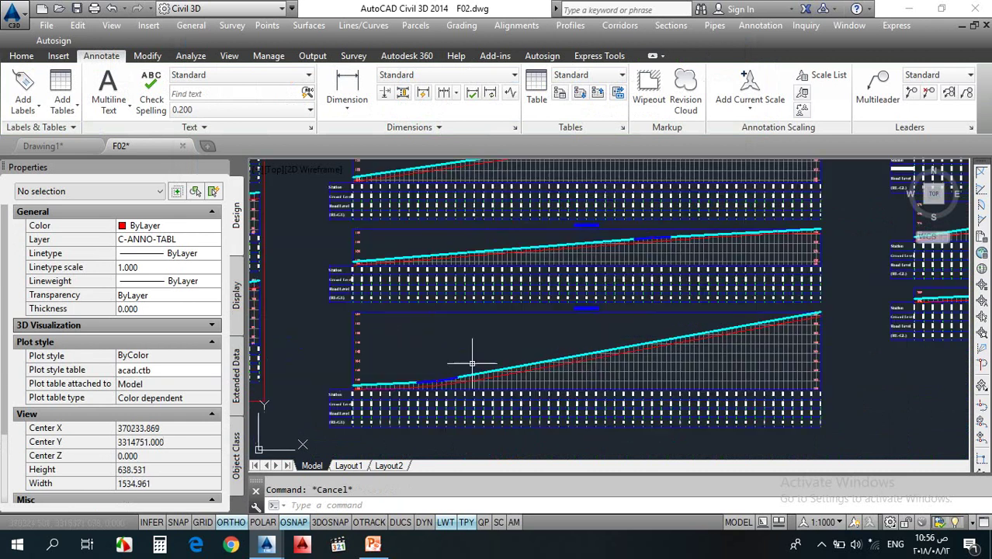
{"action": "key", "text": "Return"}
{"action": "left_click", "coordinate": [494, 372]}
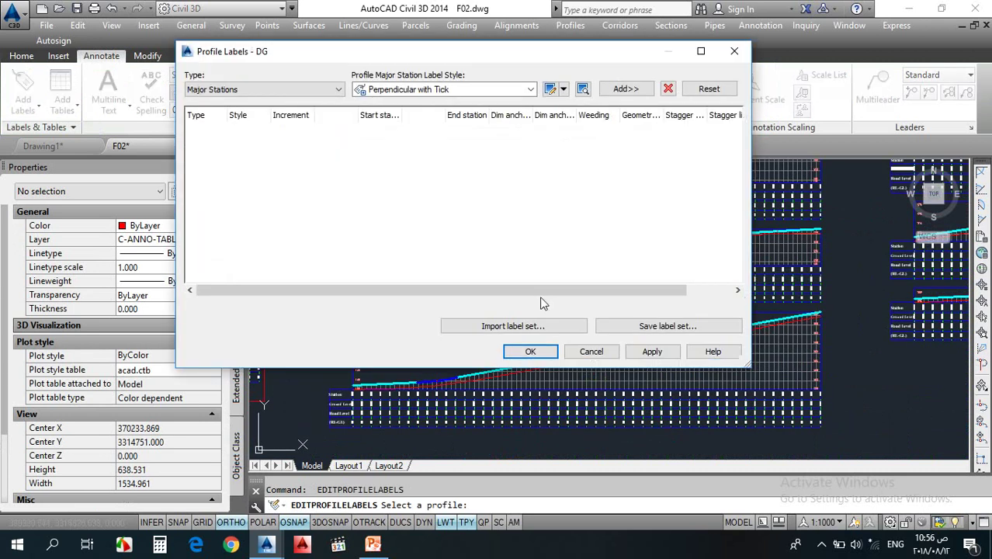
{"action": "left_click", "coordinate": [512, 326]}
{"action": "left_click", "coordinate": [525, 240]}
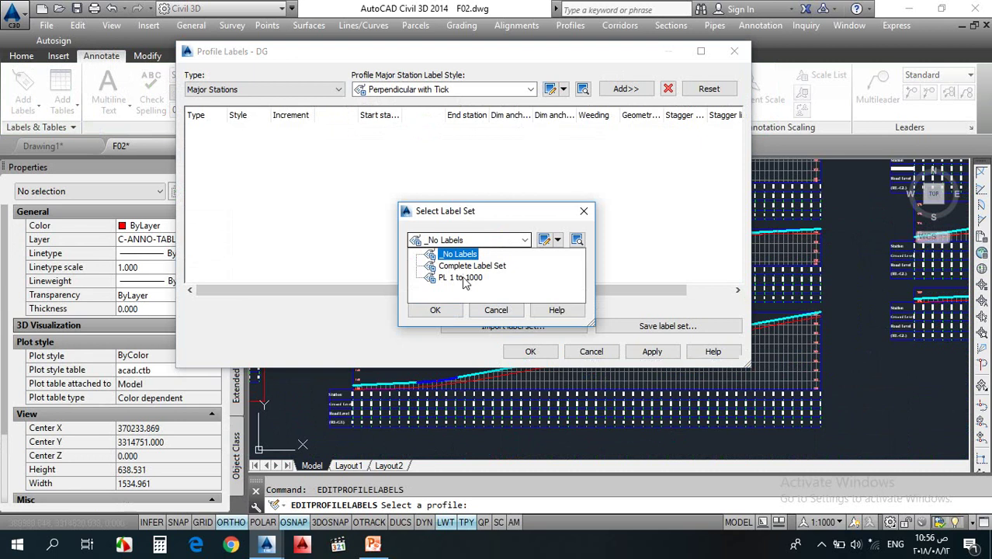
{"action": "left_click", "coordinate": [454, 281]}
{"action": "left_click", "coordinate": [434, 310]}
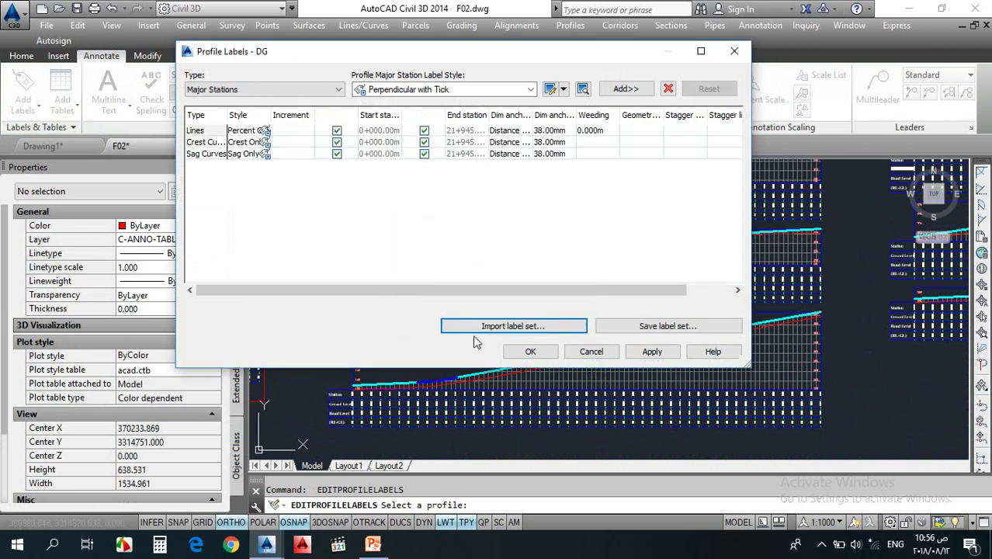
{"action": "left_click", "coordinate": [530, 351]}
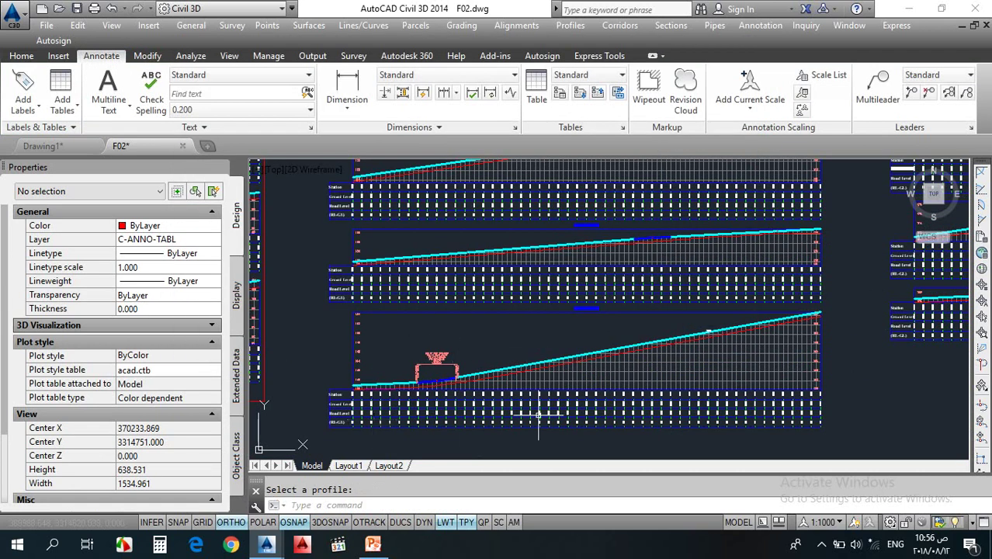
Examine the curve and grade labels on the lowest profile view of the second stack
{"action": "scroll", "coordinate": [514, 411], "scroll_direction": "up", "scroll_amount": 4}
{"action": "scroll", "coordinate": [496, 389], "scroll_direction": "down", "scroll_amount": 2}
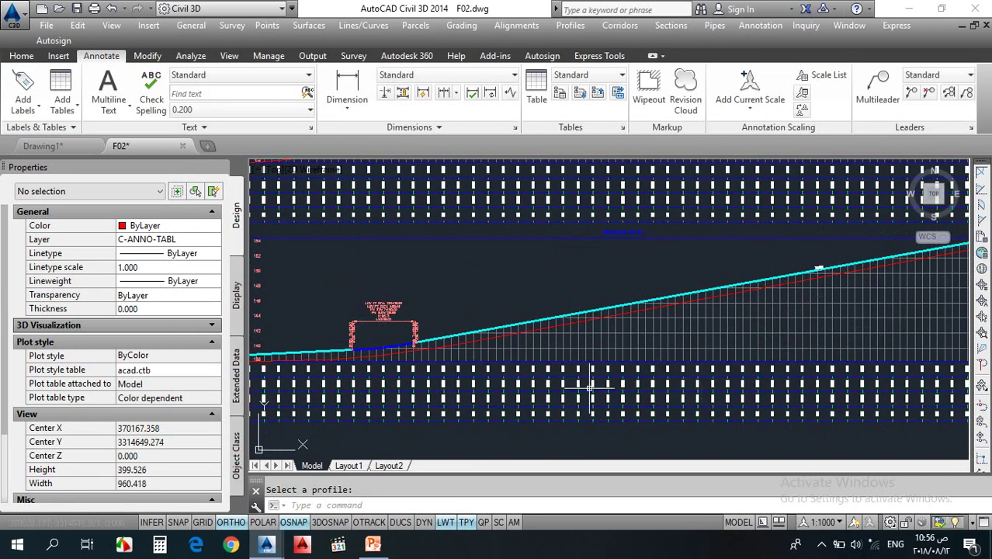
{"action": "scroll", "coordinate": [442, 276], "scroll_direction": "down", "scroll_amount": 2}
{"action": "scroll", "coordinate": [575, 274], "scroll_direction": "down", "scroll_amount": 2}
{"action": "scroll", "coordinate": [575, 275], "scroll_direction": "up", "scroll_amount": 8}
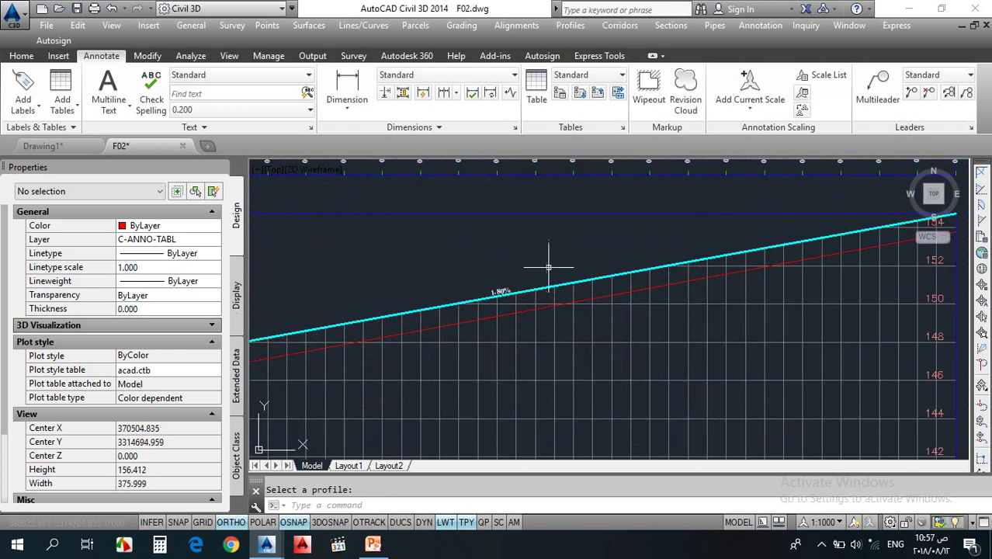
{"action": "scroll", "coordinate": [548, 268], "scroll_direction": "down", "scroll_amount": 6}
{"action": "scroll", "coordinate": [559, 349], "scroll_direction": "down", "scroll_amount": 4}
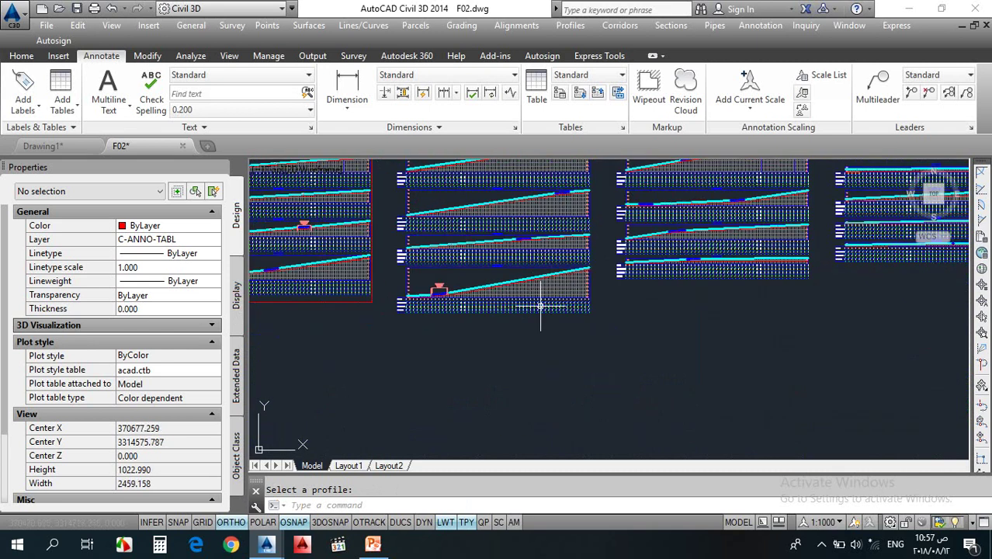
Look over all stacked profile views and the contour plan with its road alignments
{"action": "left_click", "coordinate": [510, 384]}
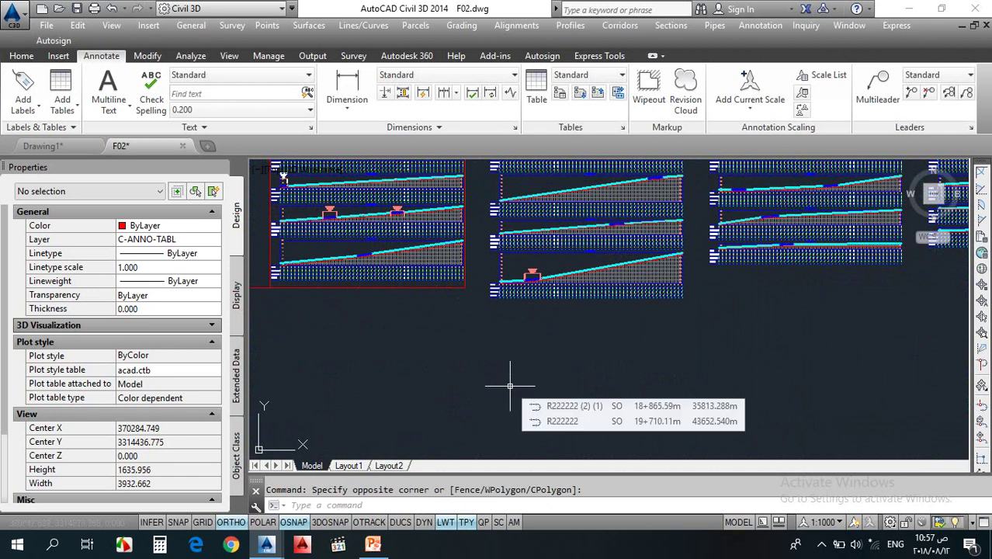
{"action": "scroll", "coordinate": [510, 385], "scroll_direction": "down", "scroll_amount": 4}
{"action": "middle_click_drag", "start_coordinate": [505, 387], "coordinate": [547, 351]}
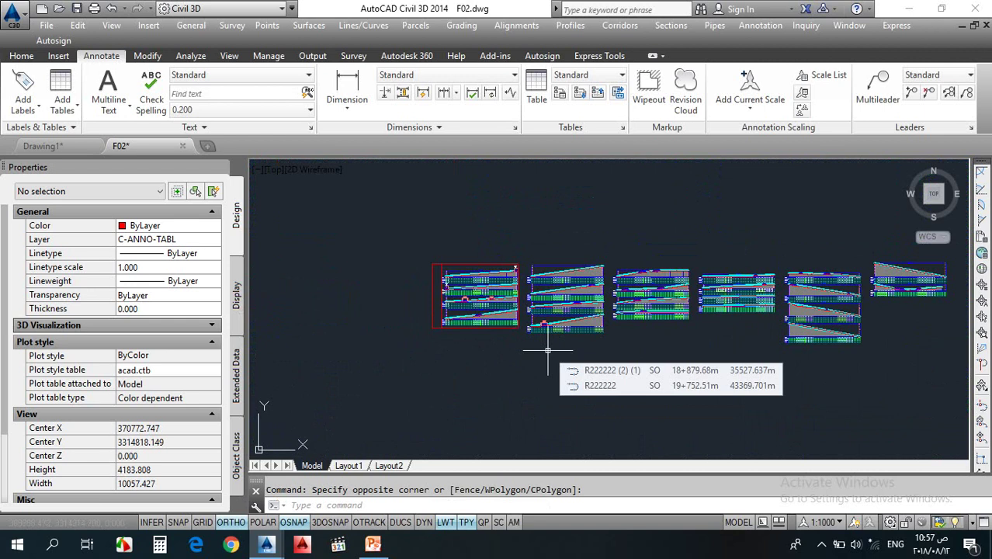
{"action": "scroll", "coordinate": [547, 350], "scroll_direction": "down", "scroll_amount": 5}
{"action": "scroll", "coordinate": [564, 204], "scroll_direction": "up", "scroll_amount": 2}
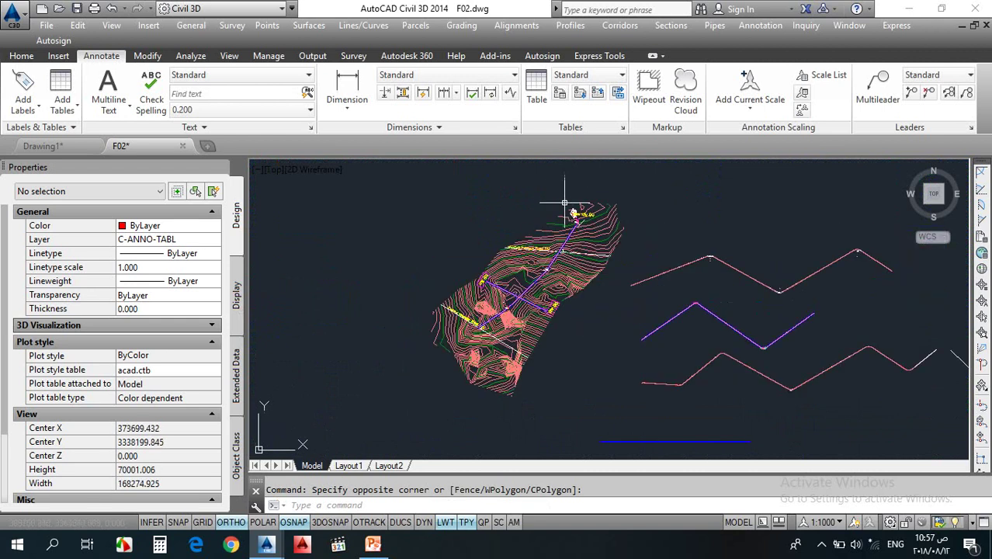
{"action": "scroll", "coordinate": [566, 207], "scroll_direction": "up", "scroll_amount": 4}
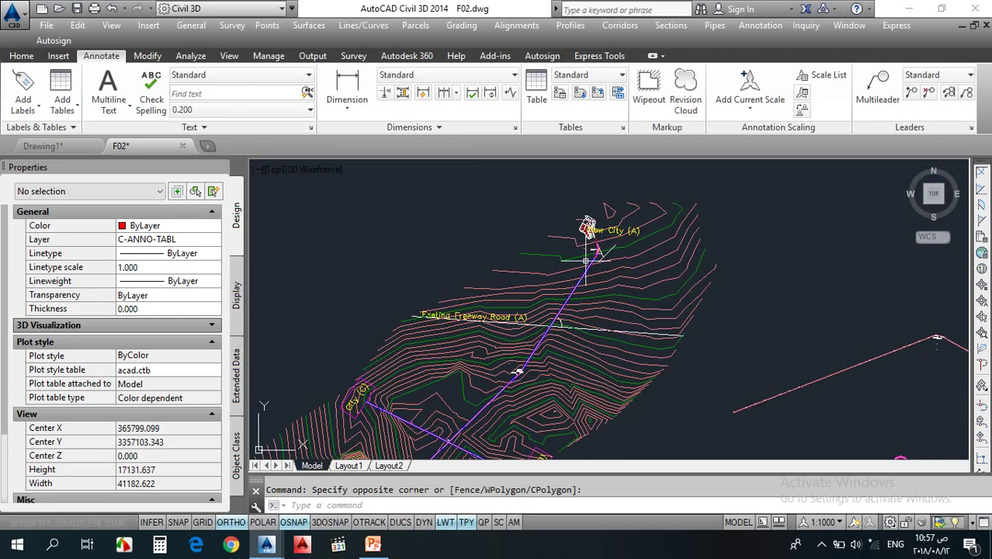
{"action": "scroll", "coordinate": [590, 247], "scroll_direction": "down", "scroll_amount": 3}
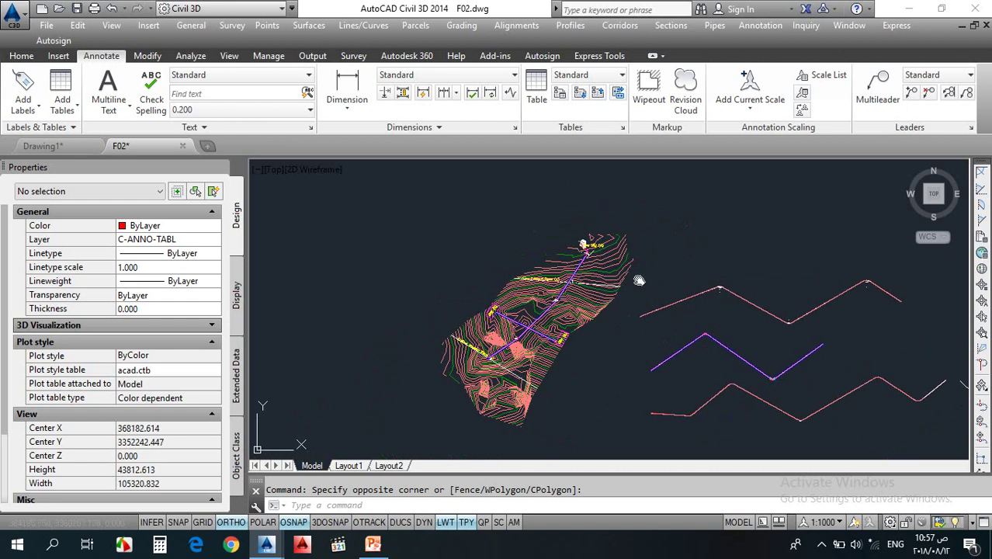
{"action": "middle_click_drag", "start_coordinate": [638, 281], "coordinate": [590, 233]}
{"action": "scroll", "coordinate": [593, 311], "scroll_direction": "down", "scroll_amount": 4}
{"action": "scroll", "coordinate": [588, 341], "scroll_direction": "up", "scroll_amount": 2}
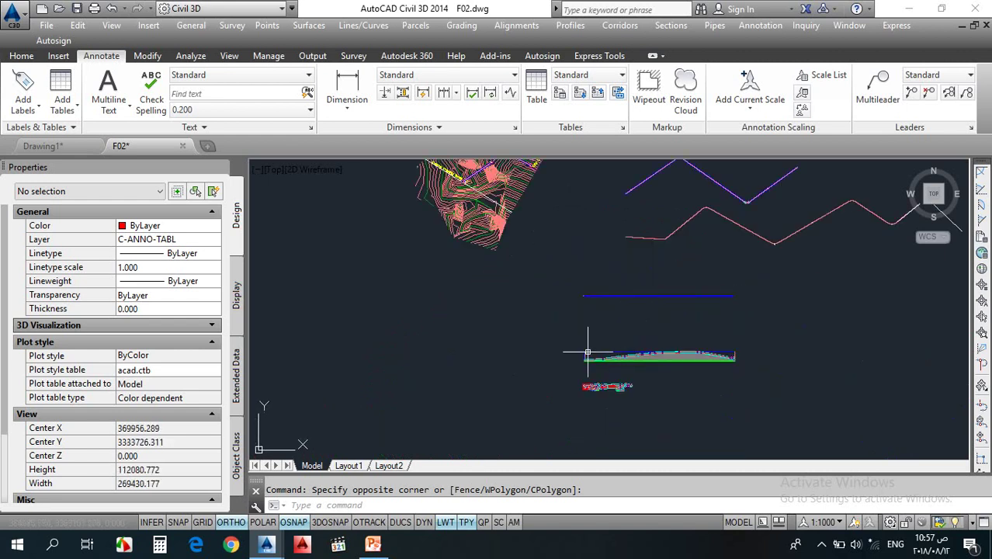
Examine the grade and curve labels at the start of the full-length profile view, and view its far end
{"action": "scroll", "coordinate": [587, 353], "scroll_direction": "up", "scroll_amount": 10}
{"action": "scroll", "coordinate": [613, 348], "scroll_direction": "up", "scroll_amount": 6}
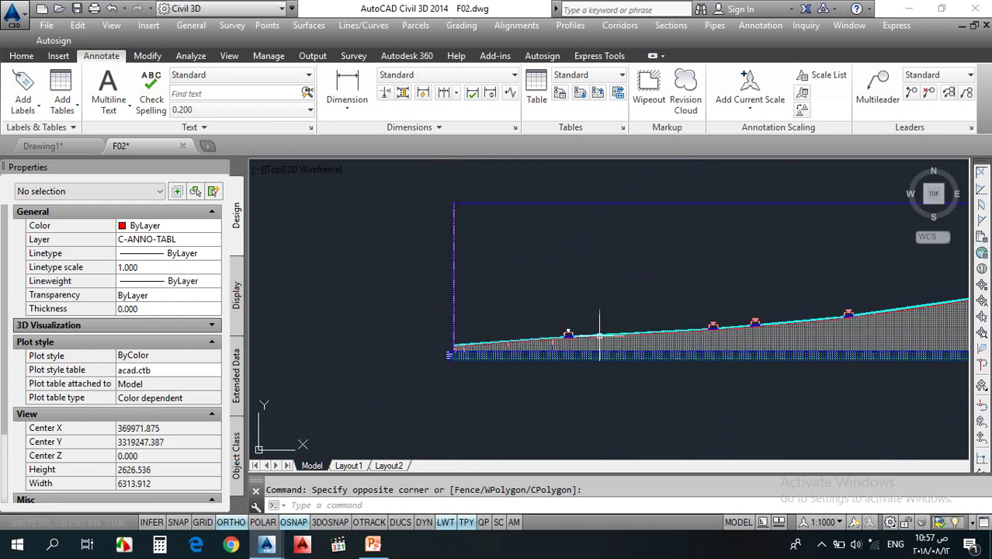
{"action": "scroll", "coordinate": [489, 342], "scroll_direction": "up", "scroll_amount": 2}
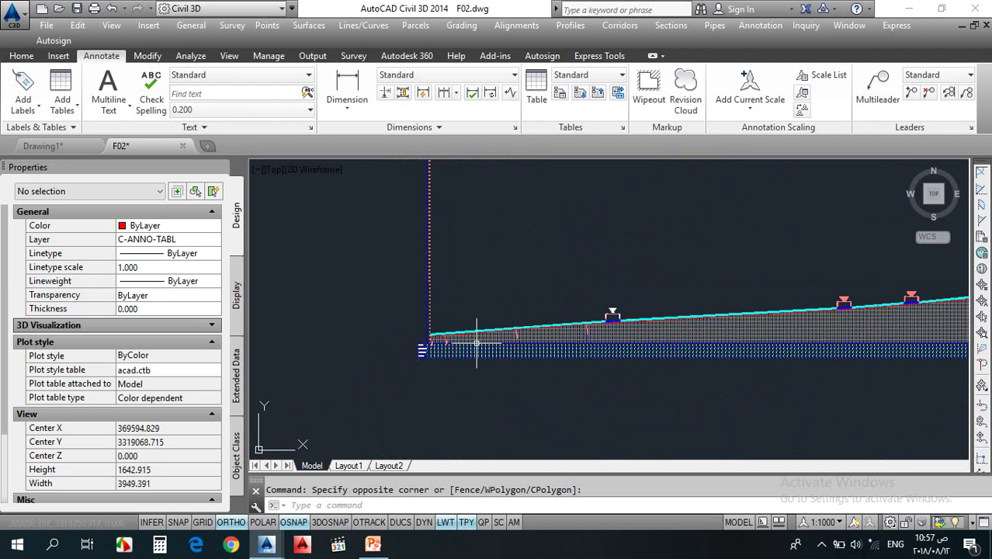
{"action": "scroll", "coordinate": [477, 342], "scroll_direction": "up", "scroll_amount": 2}
{"action": "scroll", "coordinate": [481, 328], "scroll_direction": "up", "scroll_amount": 5}
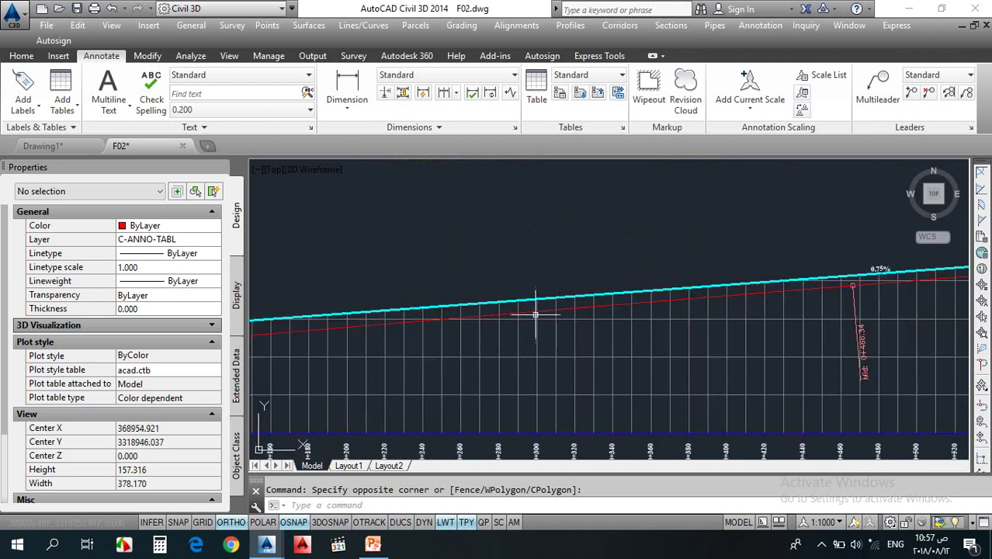
{"action": "scroll", "coordinate": [536, 314], "scroll_direction": "down", "scroll_amount": 10}
{"action": "scroll", "coordinate": [571, 343], "scroll_direction": "down", "scroll_amount": 3}
{"action": "middle_click_drag", "start_coordinate": [293, 291], "coordinate": [17, 240]}
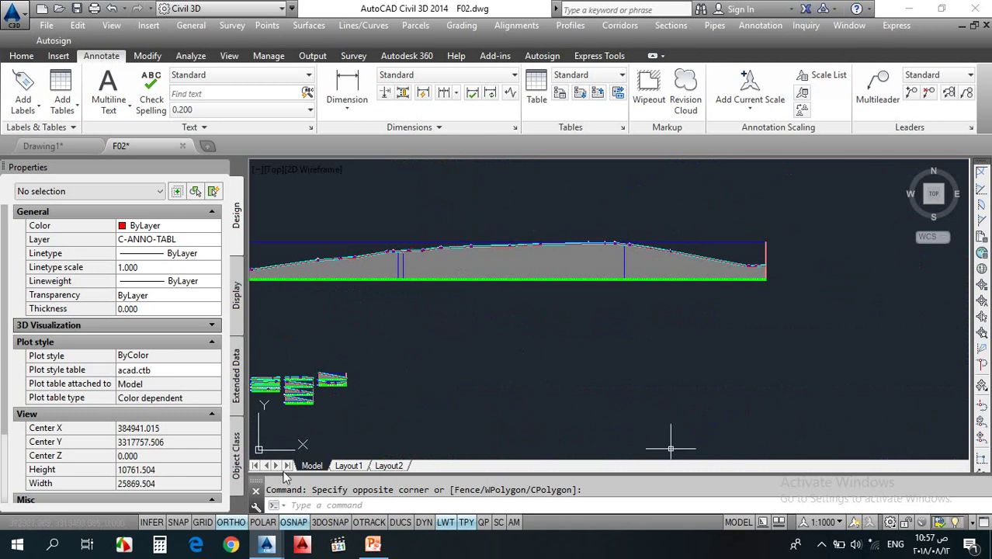
{"action": "left_click", "coordinate": [570, 361]}
{"action": "left_click", "coordinate": [525, 379]}
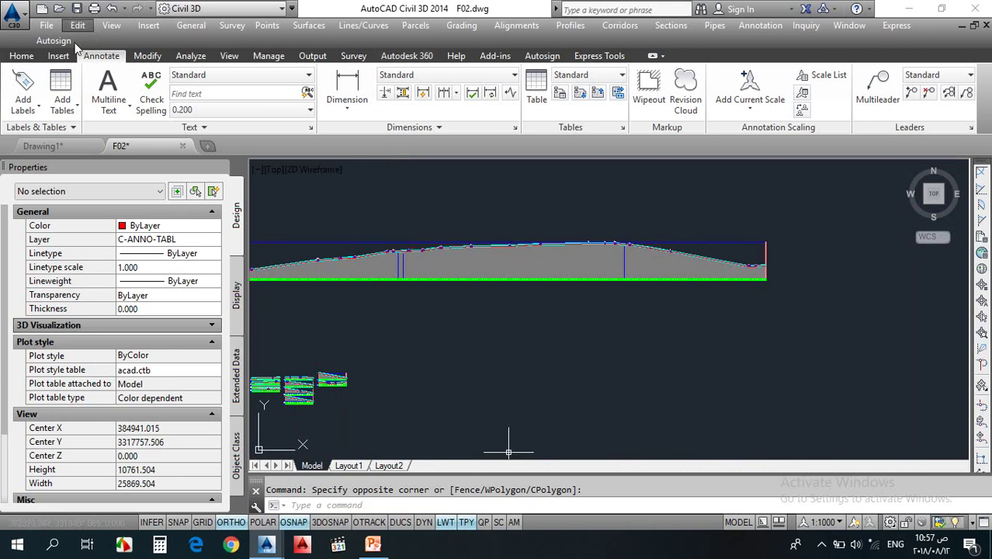
Show the Toolspace and list the profile reports in the Toolbox's Reports Manager
{"action": "left_click", "coordinate": [21, 56]}
{"action": "left_click", "coordinate": [42, 103]}
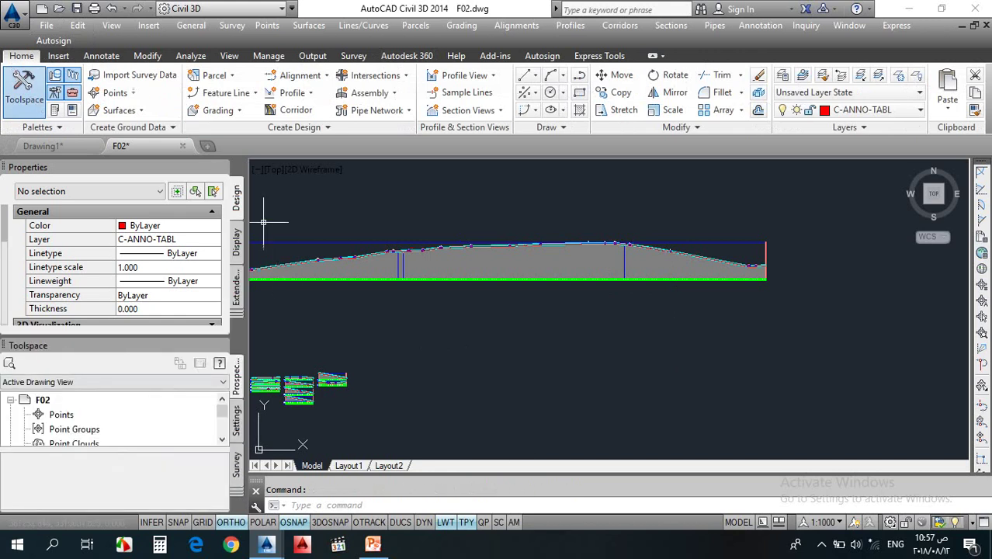
{"action": "left_click", "coordinate": [223, 167]}
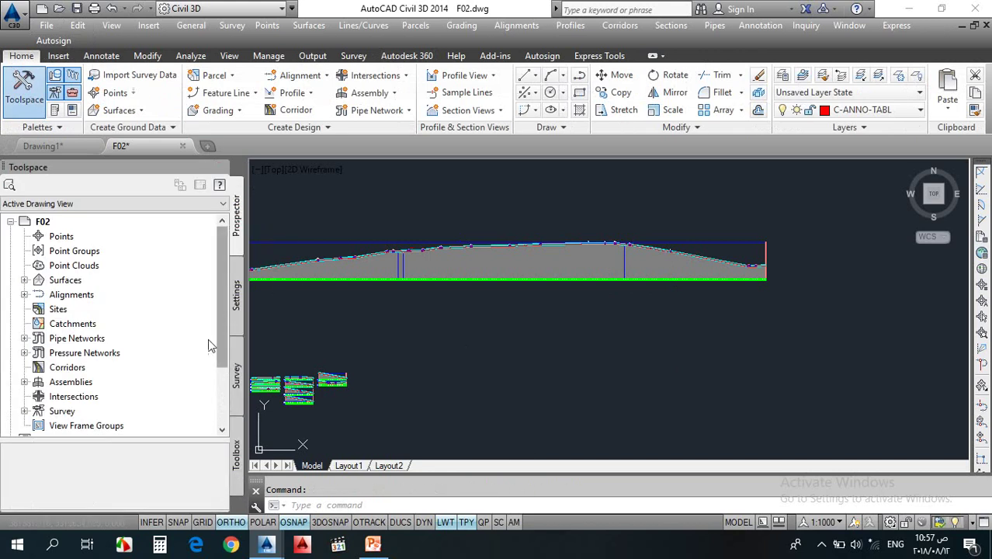
{"action": "left_click", "coordinate": [237, 456]}
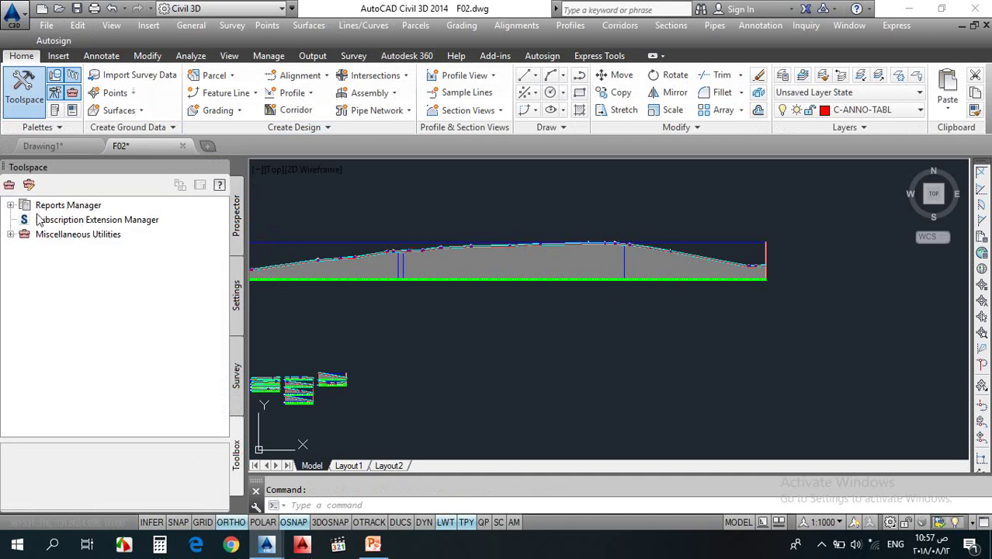
{"action": "left_click", "coordinate": [10, 205]}
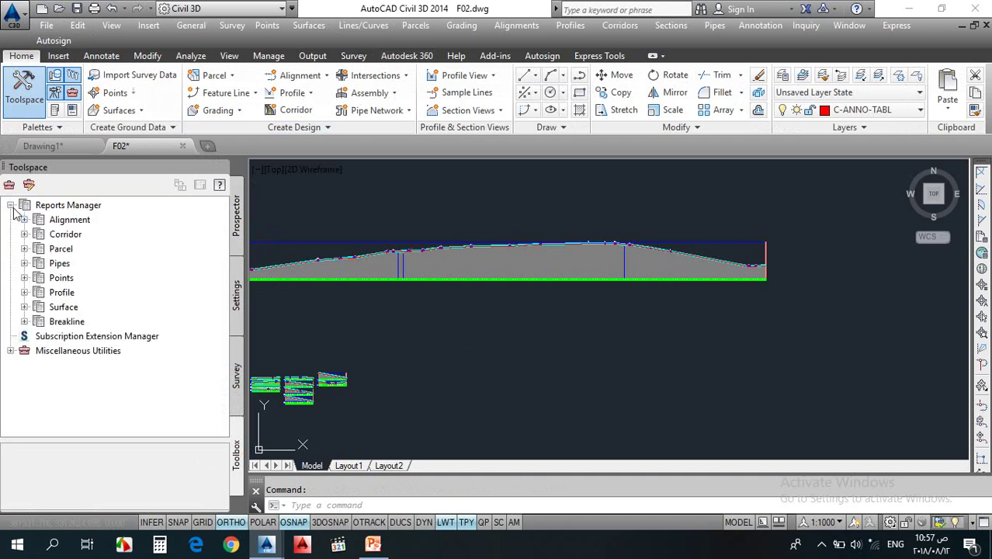
{"action": "left_click", "coordinate": [24, 293]}
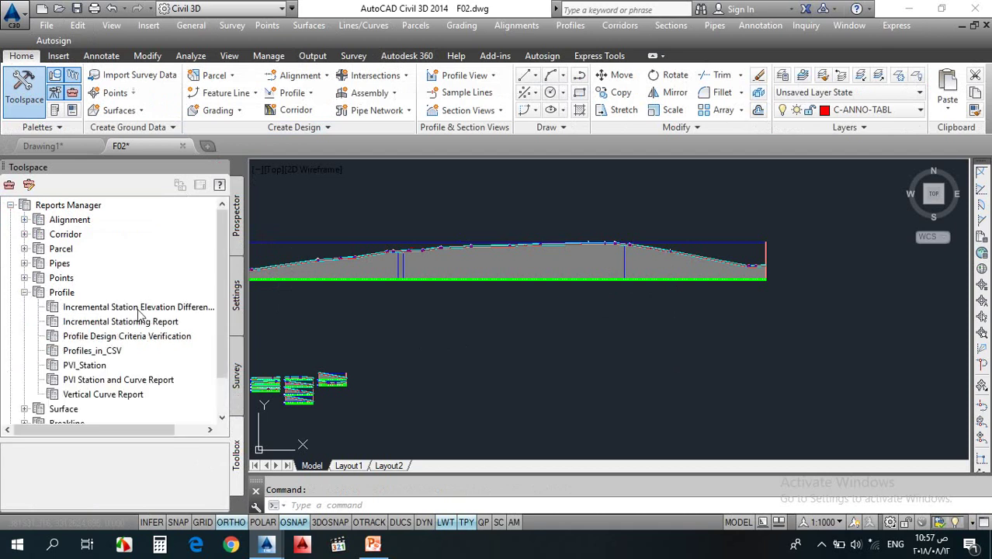
Launch the Incremental Station Elevation Difference Report from the profile reports
{"action": "left_click", "coordinate": [94, 396]}
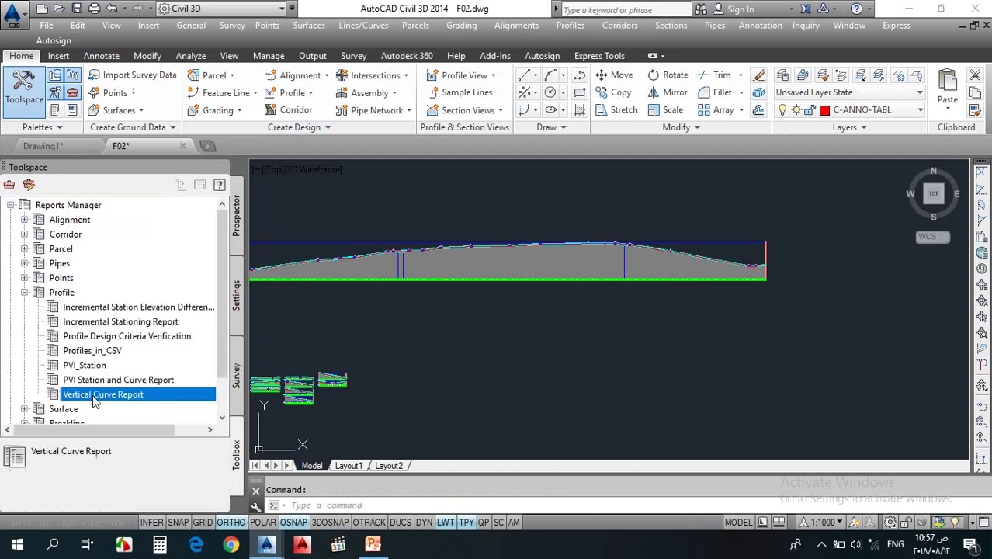
{"action": "left_click", "coordinate": [114, 381]}
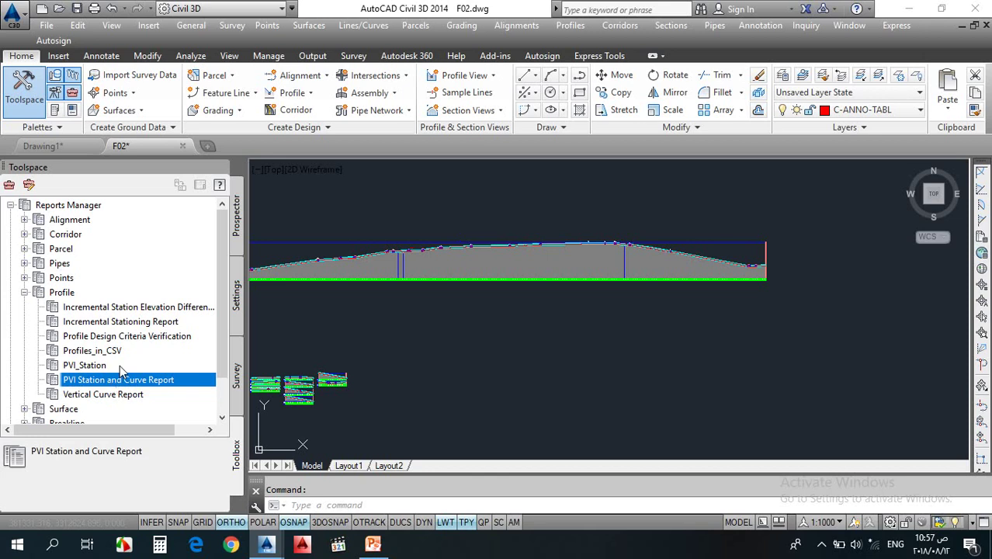
{"action": "left_click", "coordinate": [140, 309]}
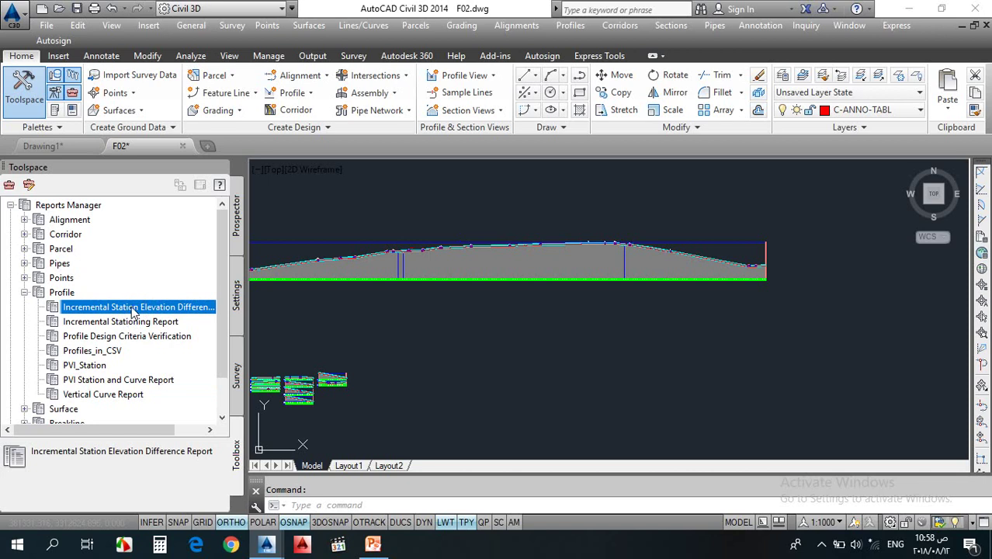
{"action": "double_click", "coordinate": [133, 311]}
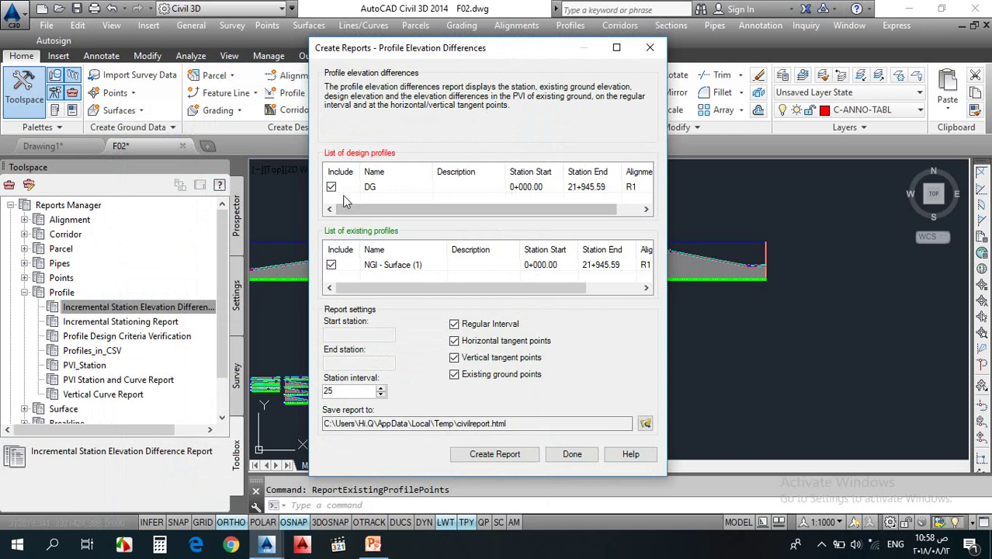
Select the DG design profile and the NGI - Surface (1) existing profile for the report, and set the station interval to 20
{"action": "left_click", "coordinate": [383, 190]}
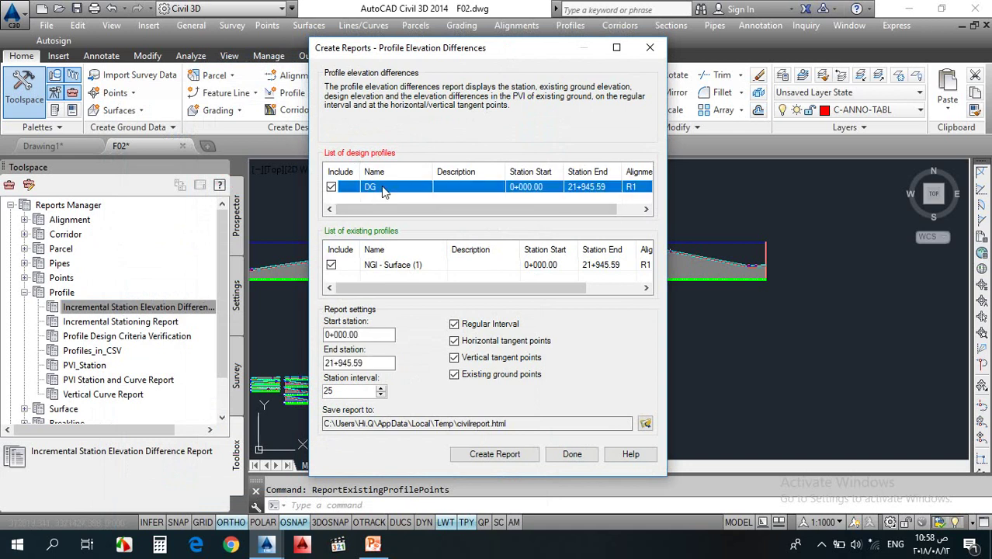
{"action": "left_click", "coordinate": [390, 266]}
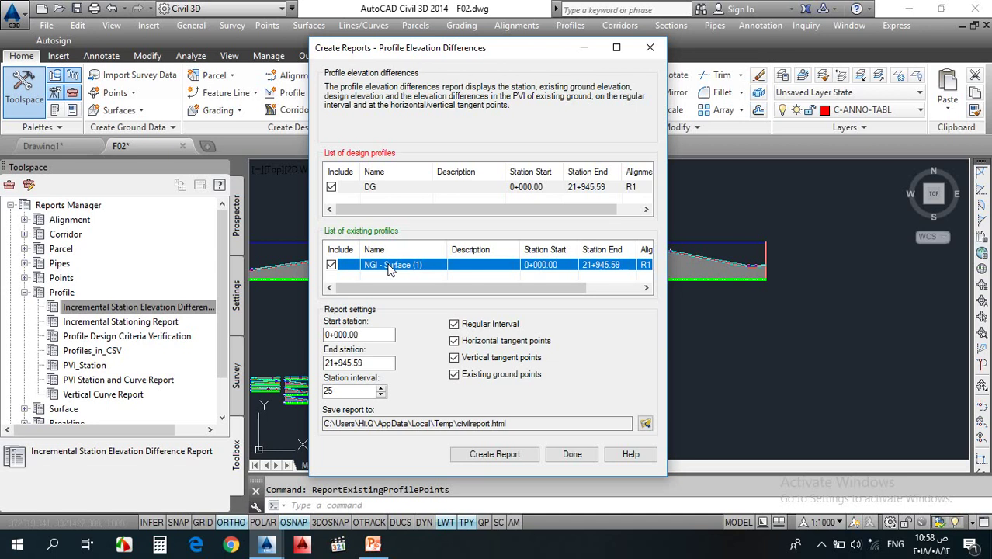
{"action": "double_click", "coordinate": [346, 334]}
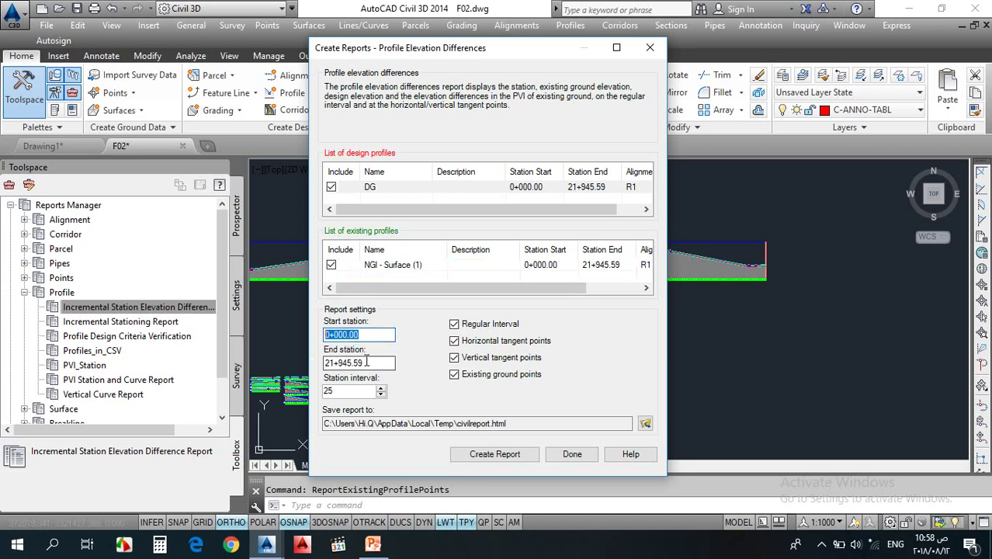
{"action": "double_click", "coordinate": [366, 362]}
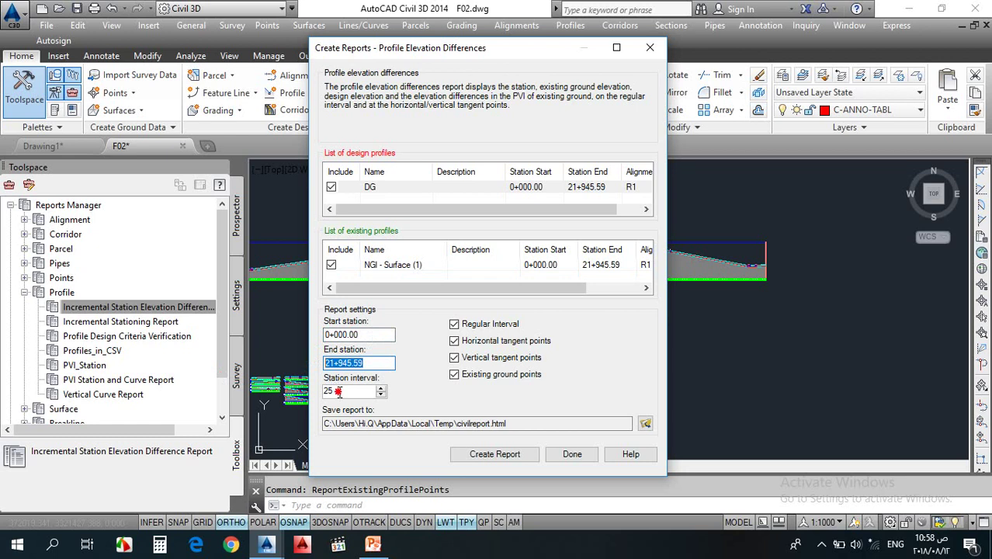
{"action": "double_click", "coordinate": [337, 391]}
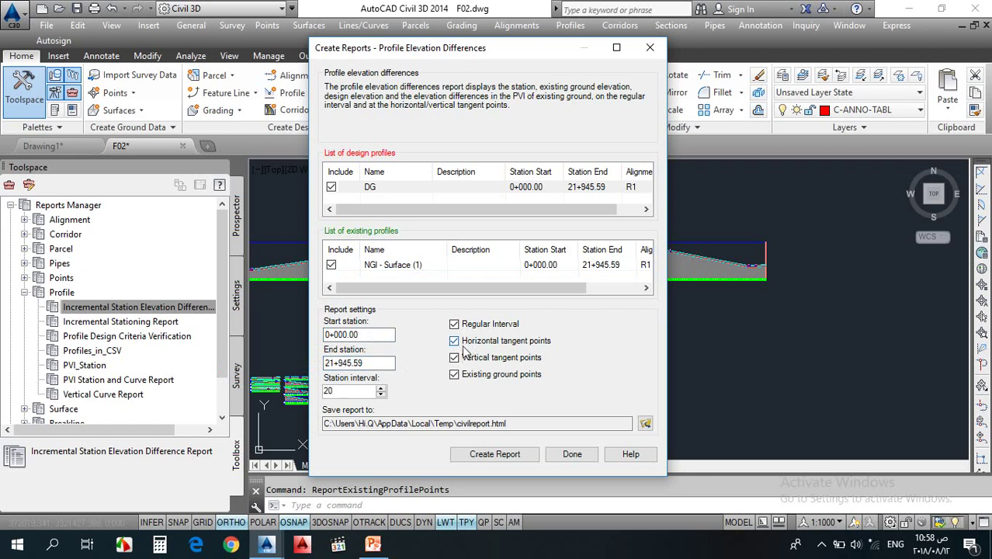
{"action": "double_click", "coordinate": [331, 392]}
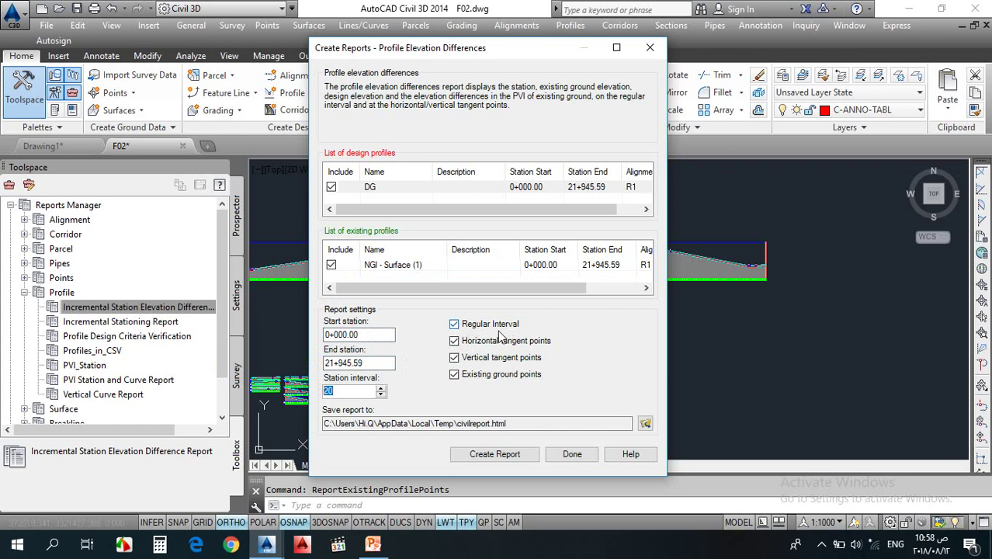
{"action": "left_click", "coordinate": [331, 392]}
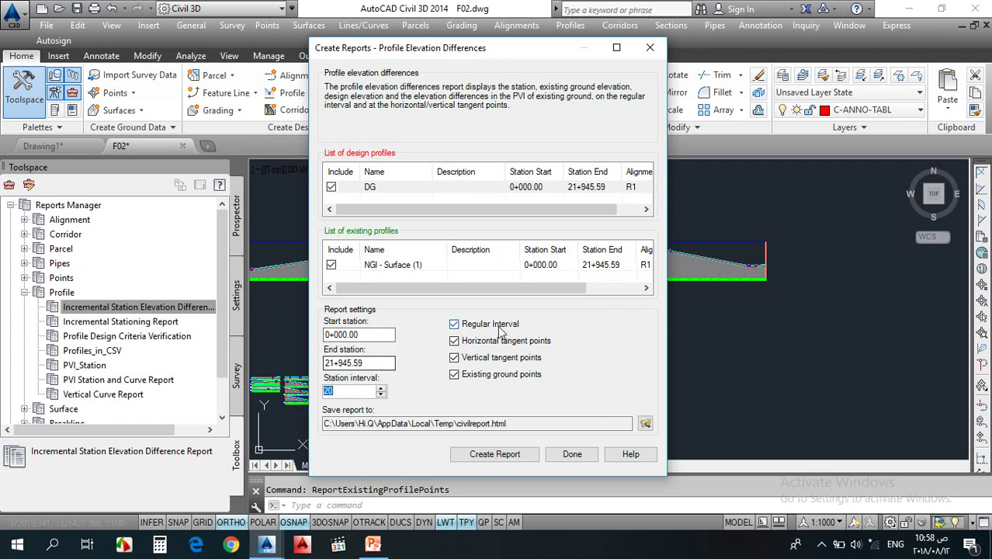
Limit the report to regular interval points, excluding horizontal tangent, vertical tangent and existing ground points
{"action": "left_click", "coordinate": [454, 325]}
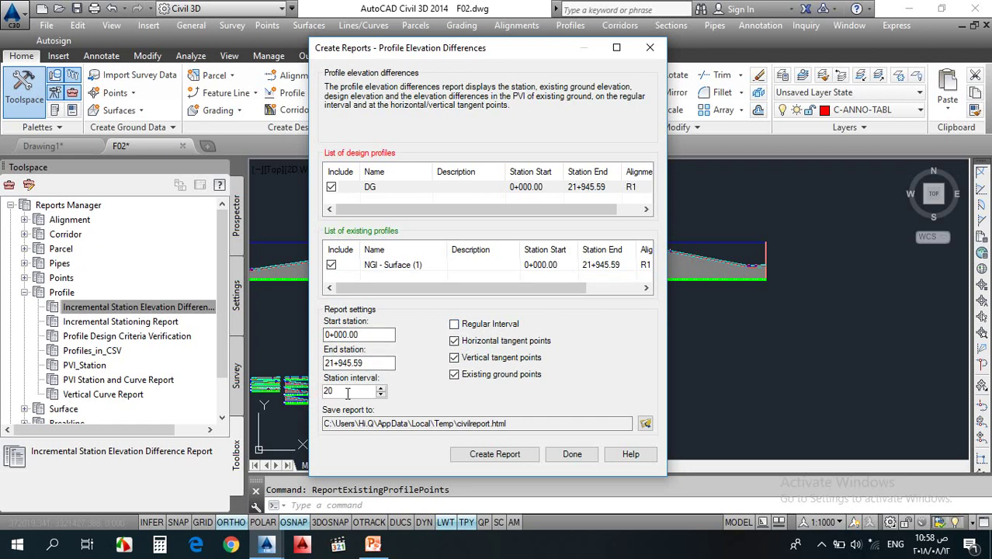
{"action": "left_click", "coordinate": [455, 325]}
{"action": "left_click", "coordinate": [455, 359]}
{"action": "left_click", "coordinate": [465, 375]}
{"action": "left_click_drag", "start_coordinate": [342, 391], "coordinate": [324, 394]}
{"action": "left_click", "coordinate": [645, 424]}
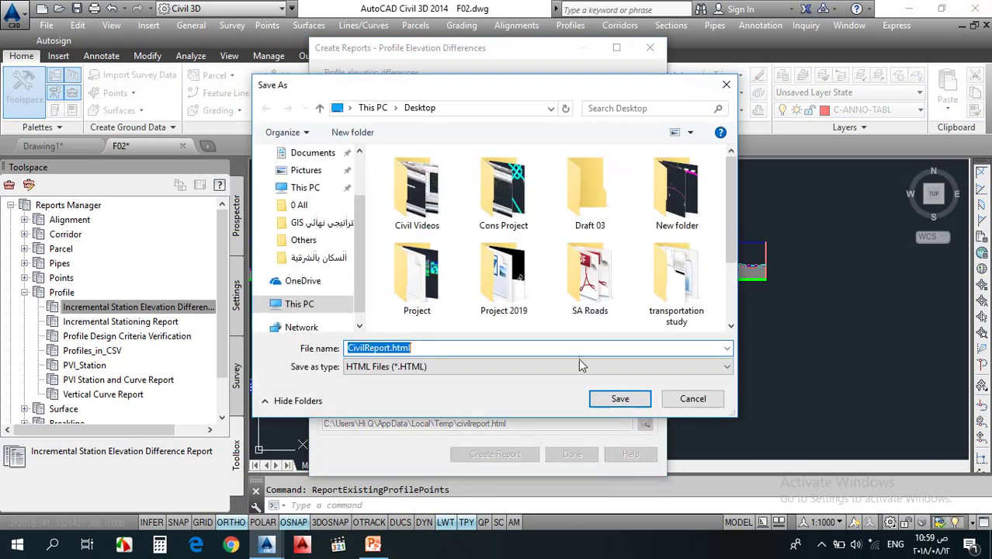
{"action": "left_click", "coordinate": [303, 187]}
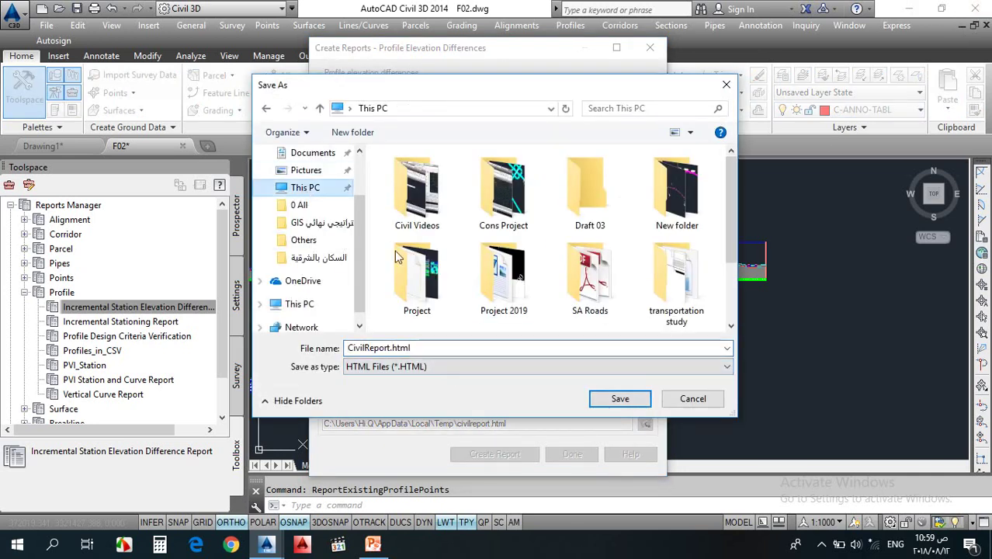
{"action": "left_click", "coordinate": [433, 348]}
{"action": "type", "text": "777777777777."}
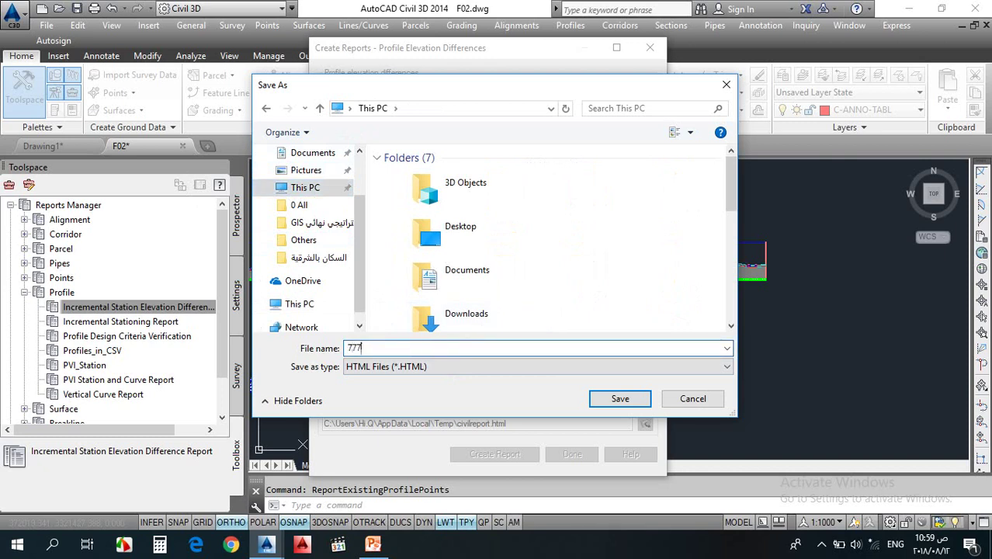
{"action": "left_click", "coordinate": [420, 367]}
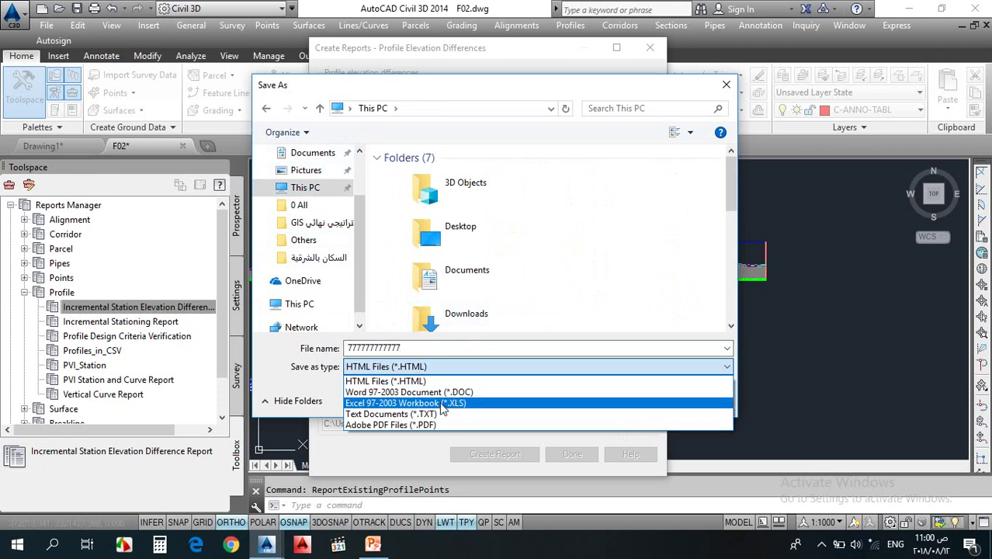
{"action": "left_click", "coordinate": [442, 404]}
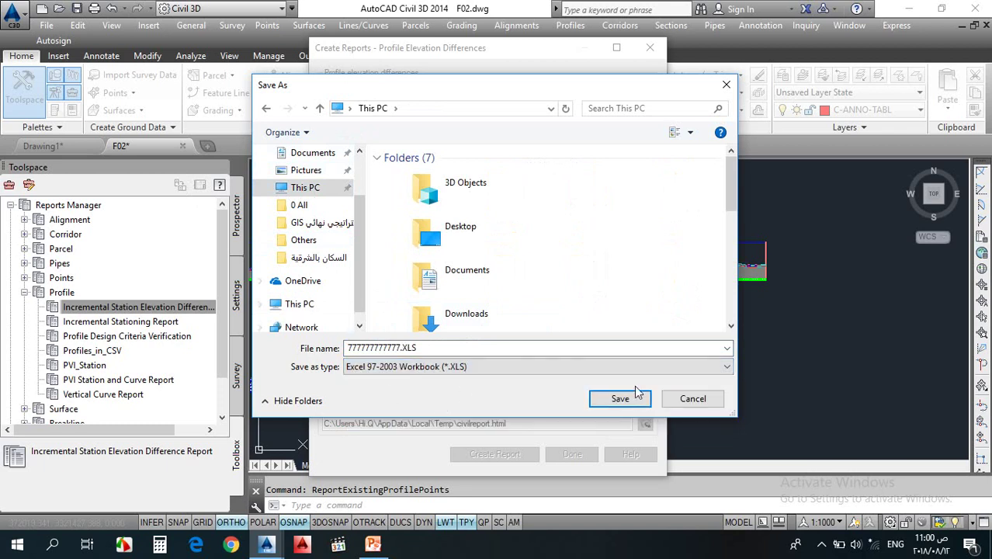
Save the report file to the Desktop and create the profile elevation differences report
{"action": "left_click", "coordinate": [635, 400]}
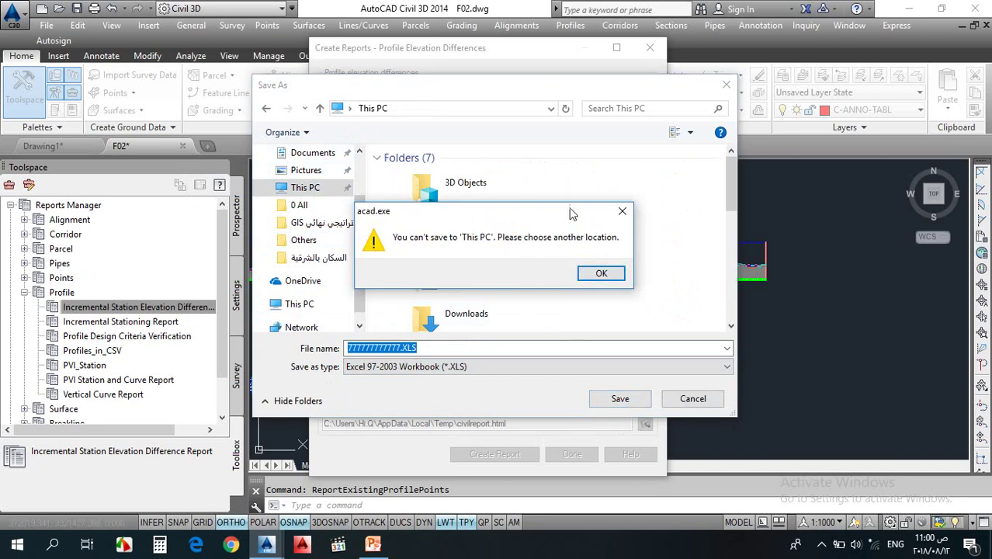
{"action": "left_click", "coordinate": [621, 211]}
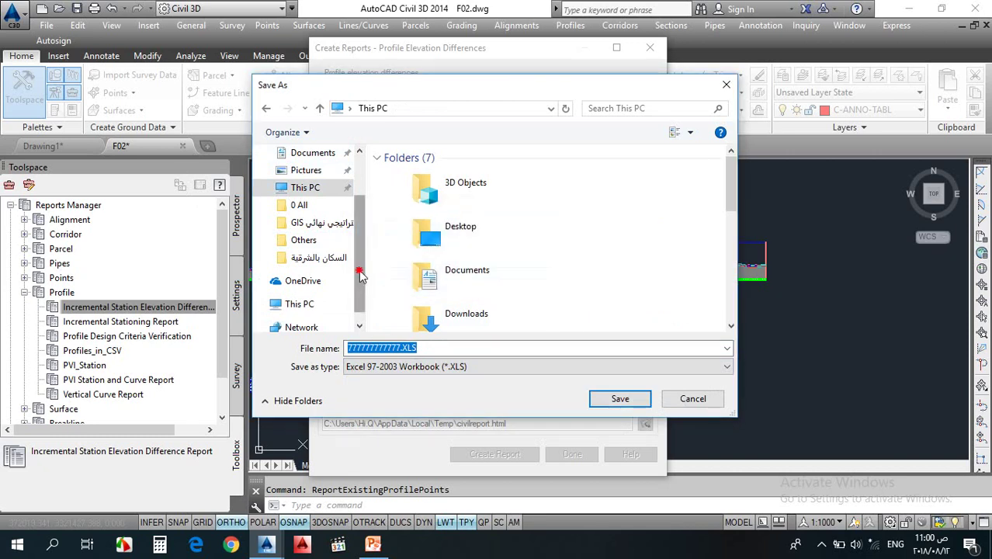
{"action": "scroll", "coordinate": [342, 187], "scroll_direction": "up", "scroll_amount": 3}
{"action": "left_click", "coordinate": [310, 182]}
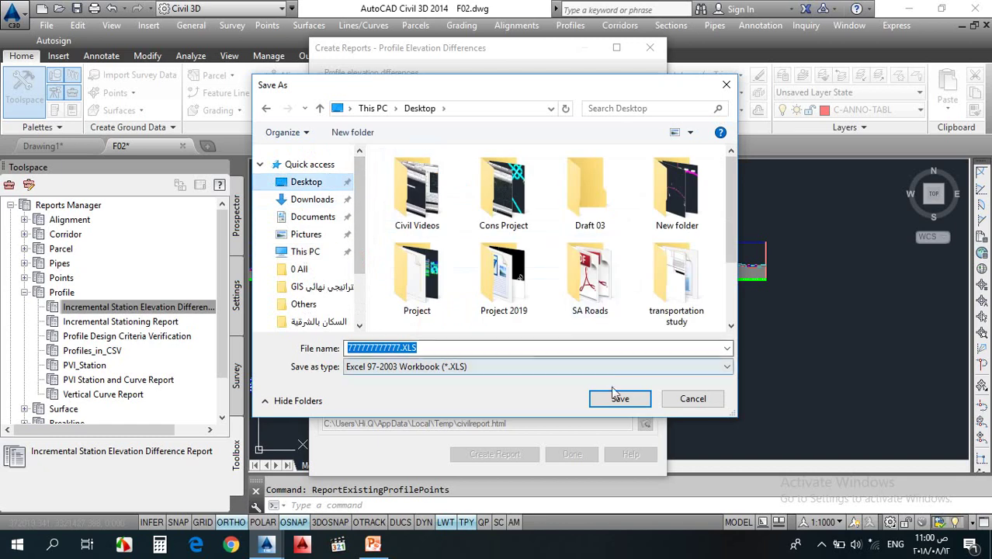
{"action": "left_click", "coordinate": [619, 398]}
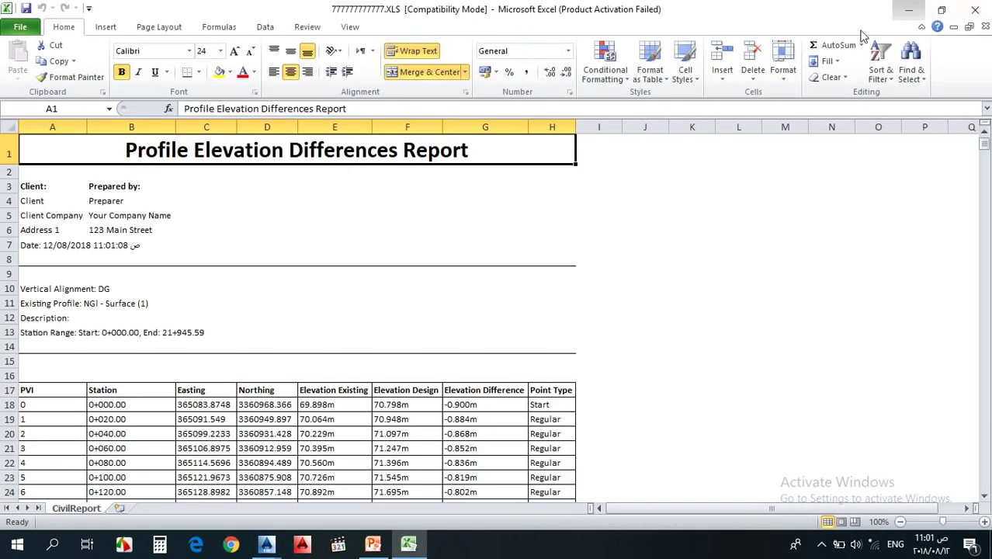
Switch to the Excel report workbook and examine its header details and station range
{"action": "left_click", "coordinate": [909, 10]}
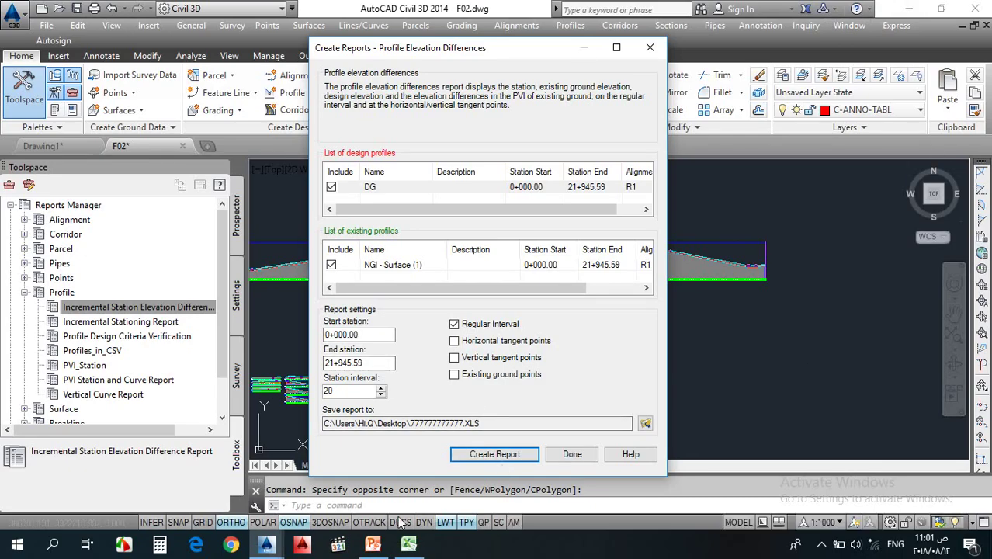
{"action": "left_click", "coordinate": [408, 545]}
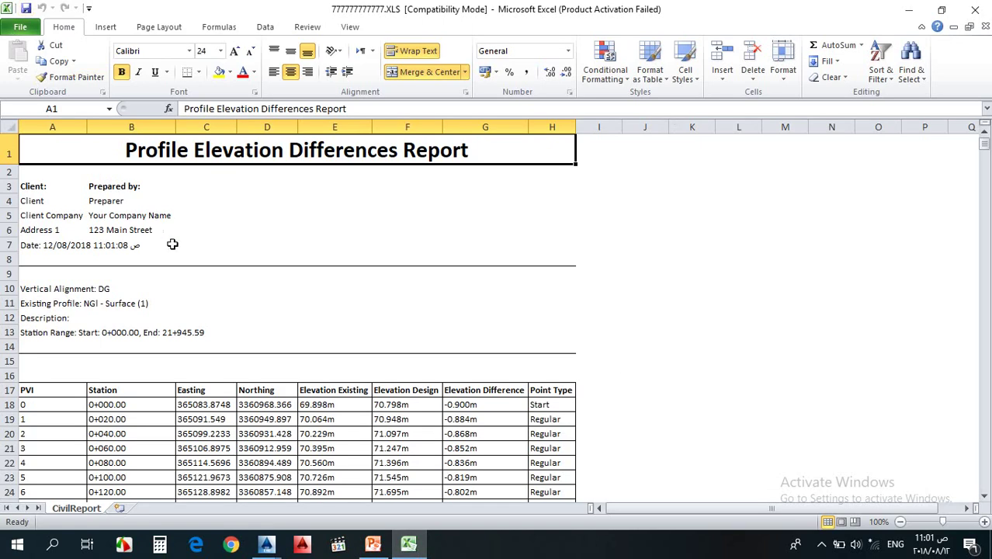
{"action": "left_click", "coordinate": [133, 228]}
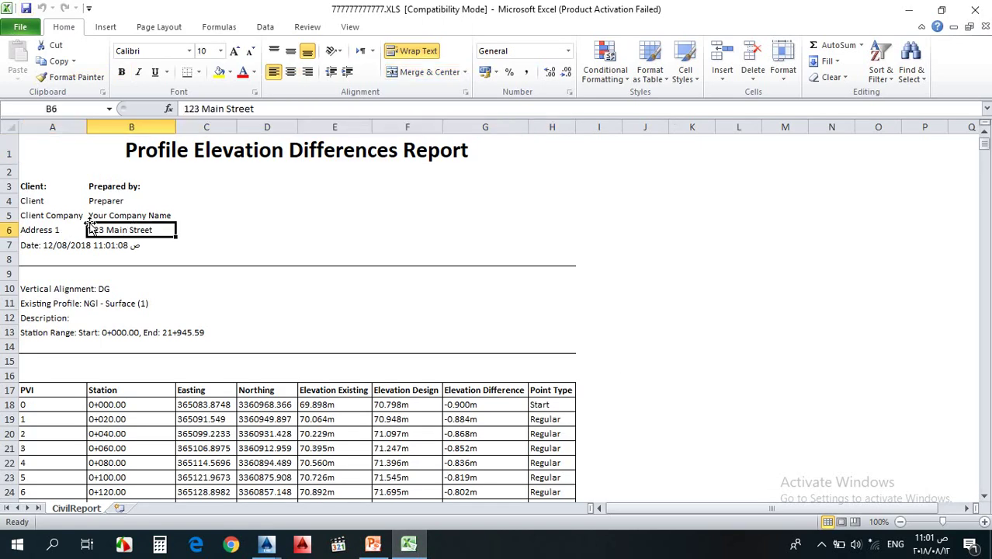
{"action": "scroll", "coordinate": [95, 205], "scroll_direction": "down", "scroll_amount": 1}
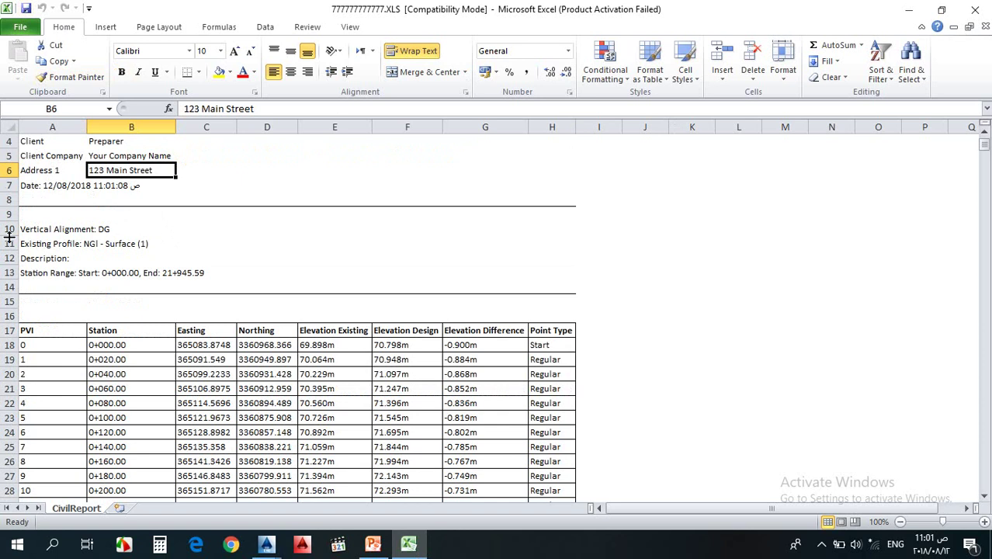
{"action": "scroll", "coordinate": [105, 249], "scroll_direction": "down", "scroll_amount": 2}
{"action": "left_click", "coordinate": [130, 185]}
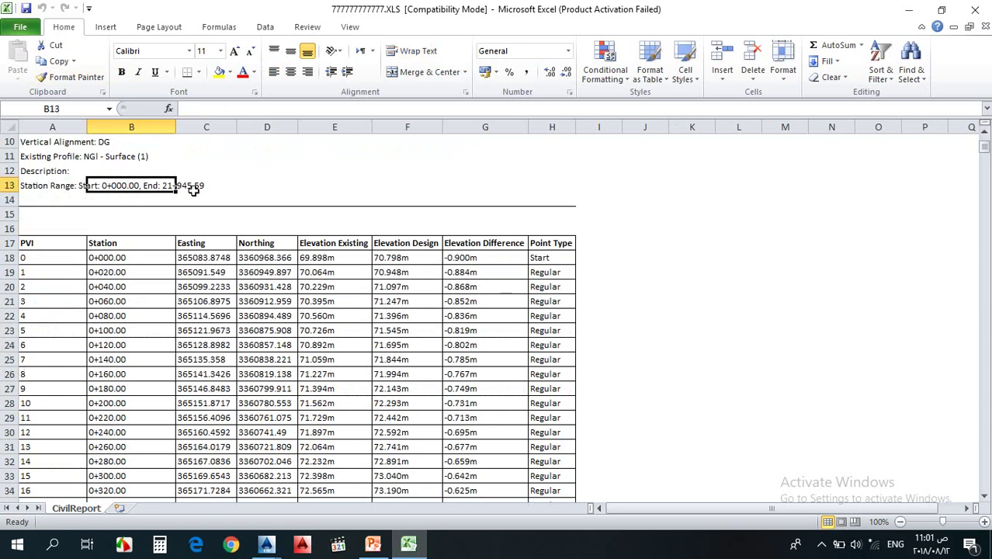
{"action": "left_click", "coordinate": [196, 187]}
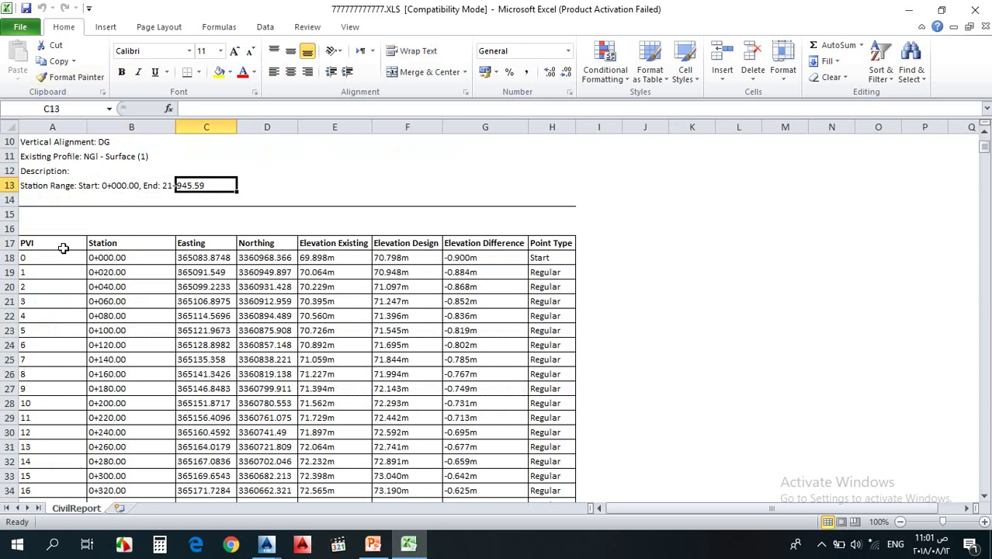
Examine the station values row by row and the Easting and Northing columns of the report table
{"action": "left_click", "coordinate": [101, 258]}
{"action": "left_click", "coordinate": [106, 272]}
{"action": "left_click", "coordinate": [106, 286]}
{"action": "left_click", "coordinate": [110, 301]}
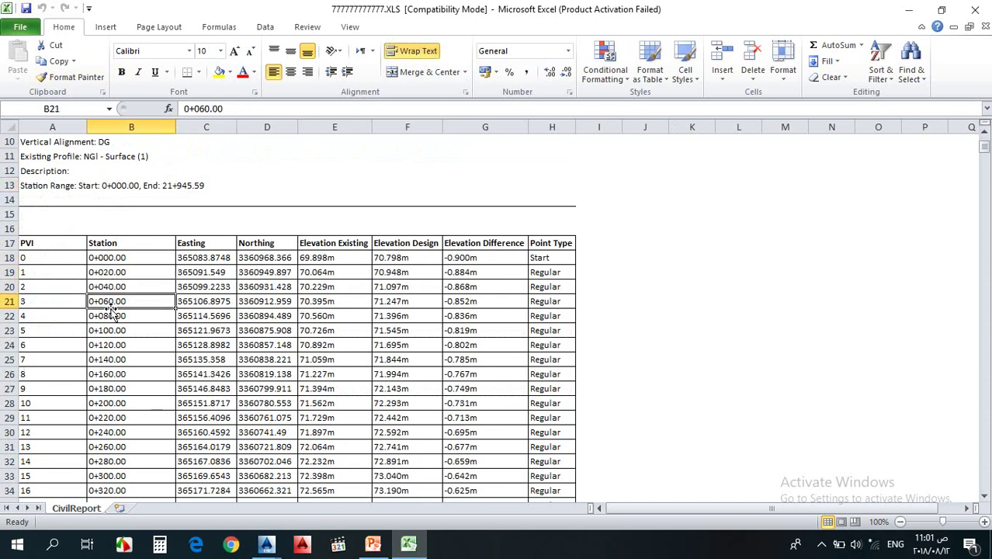
{"action": "left_click", "coordinate": [111, 328]}
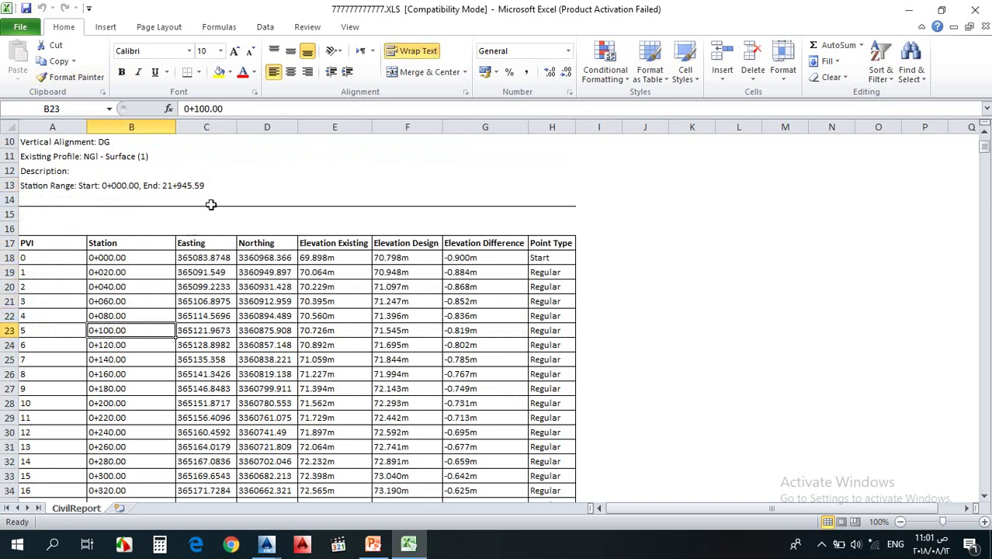
{"action": "left_click_drag", "start_coordinate": [205, 128], "coordinate": [292, 117]}
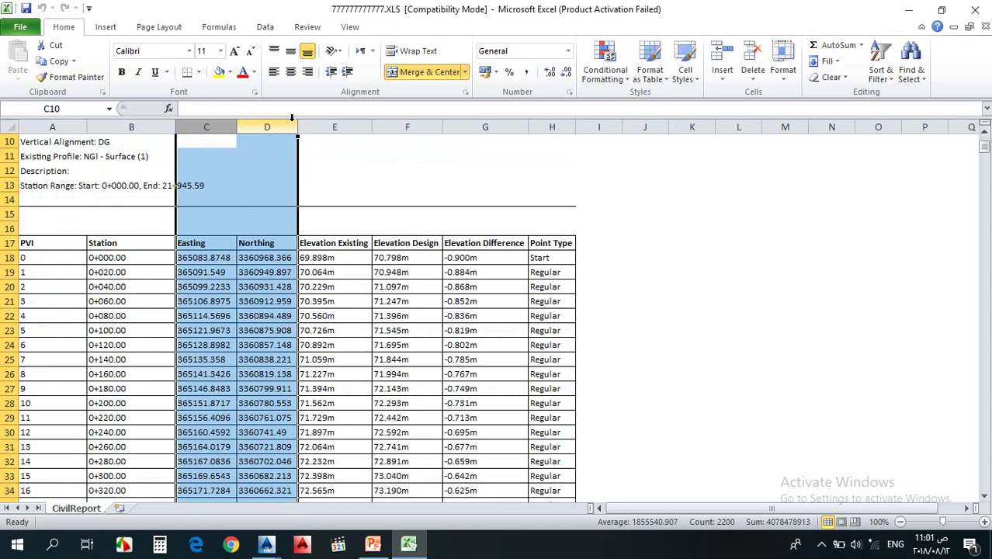
Examine the Elevation Existing, Elevation Design, Elevation Difference and Point Type columns of the report table
{"action": "left_click", "coordinate": [334, 127]}
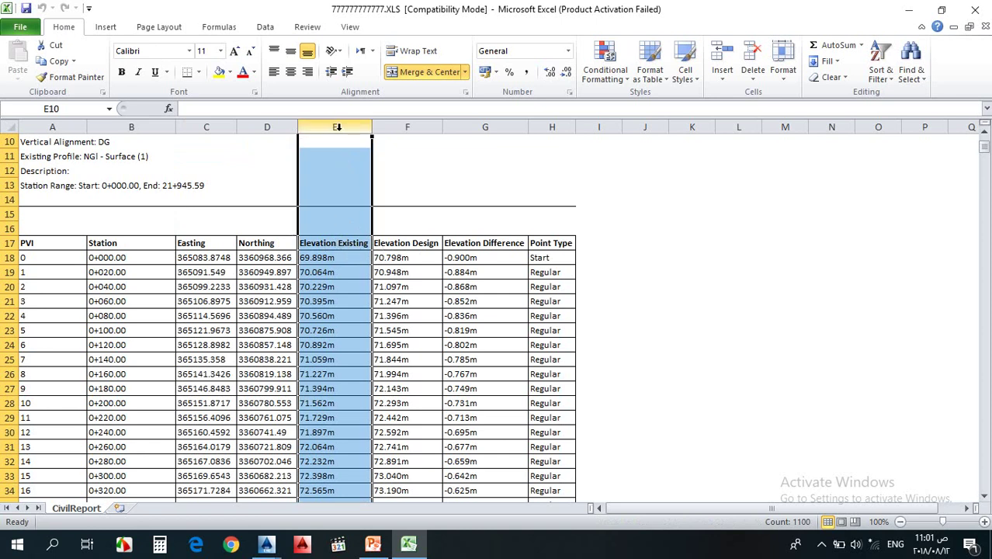
{"action": "left_click", "coordinate": [407, 127]}
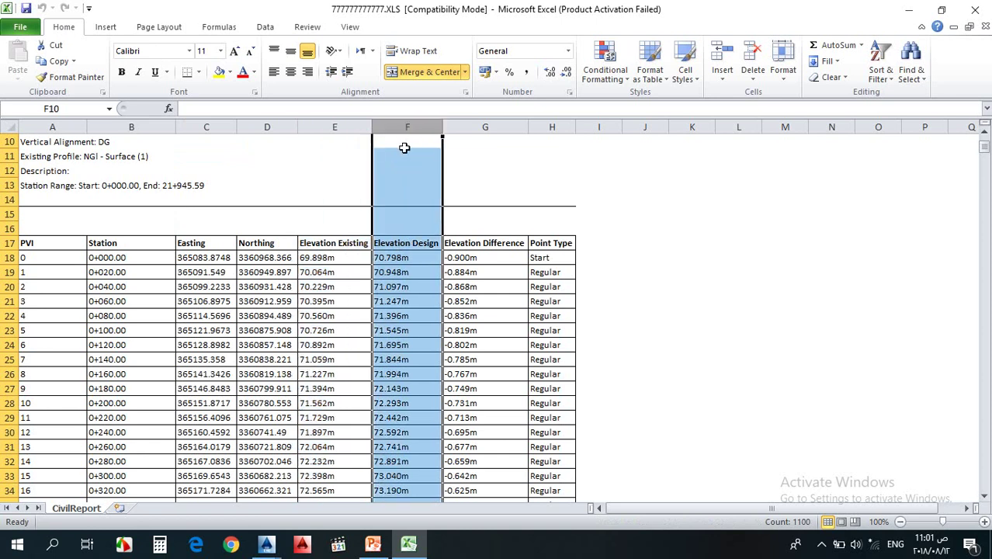
{"action": "left_click", "coordinate": [475, 126]}
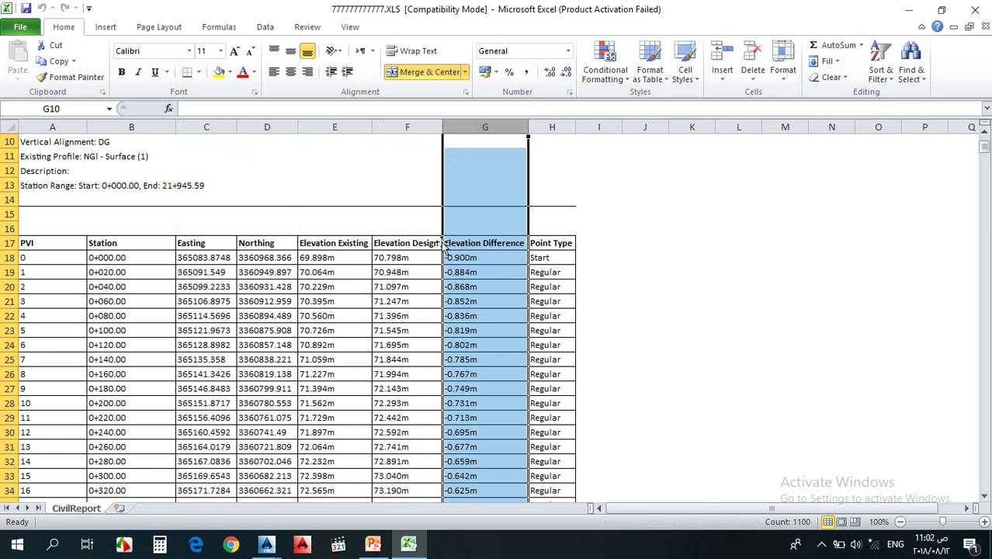
{"action": "left_click", "coordinate": [562, 125]}
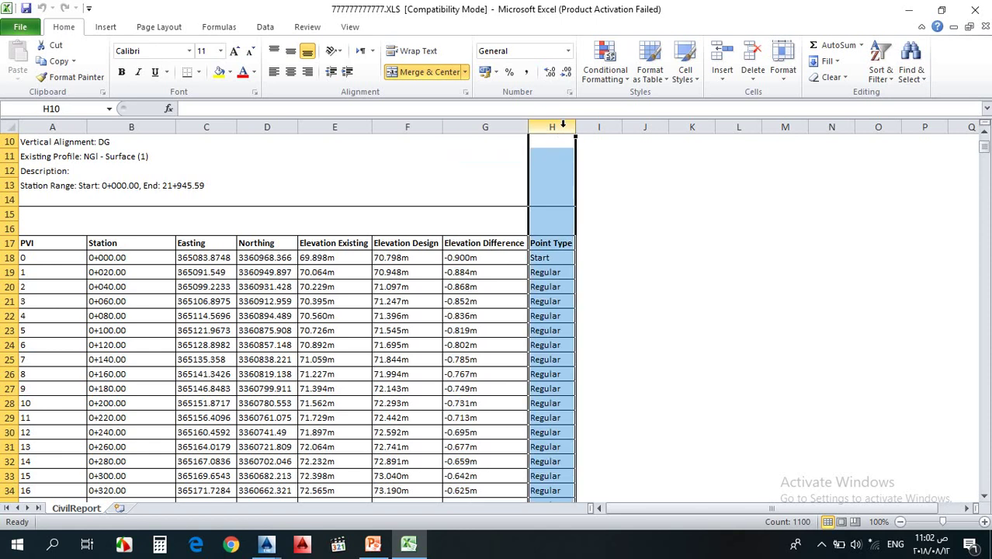
Examine the report's station rows further down the sheet, and highlight the Easting through Elevation Design columns
{"action": "scroll", "coordinate": [536, 275], "scroll_direction": "down", "scroll_amount": 11}
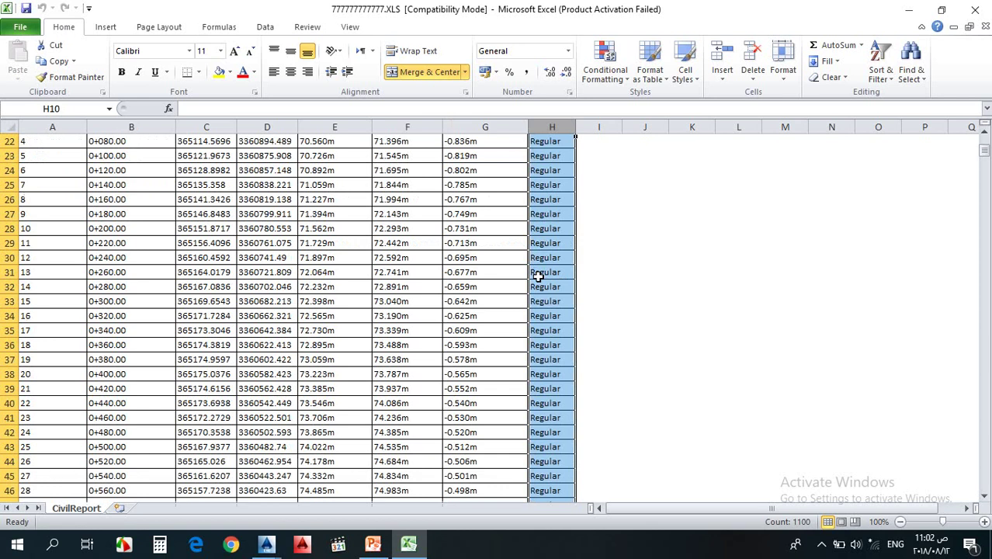
{"action": "scroll", "coordinate": [537, 277], "scroll_direction": "down", "scroll_amount": 20}
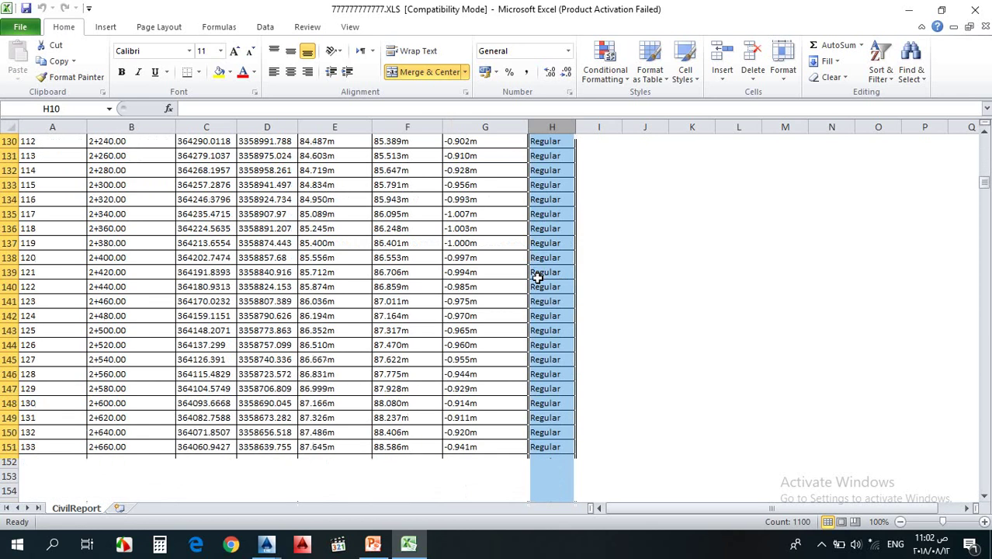
{"action": "scroll", "coordinate": [381, 231], "scroll_direction": "up", "scroll_amount": 20}
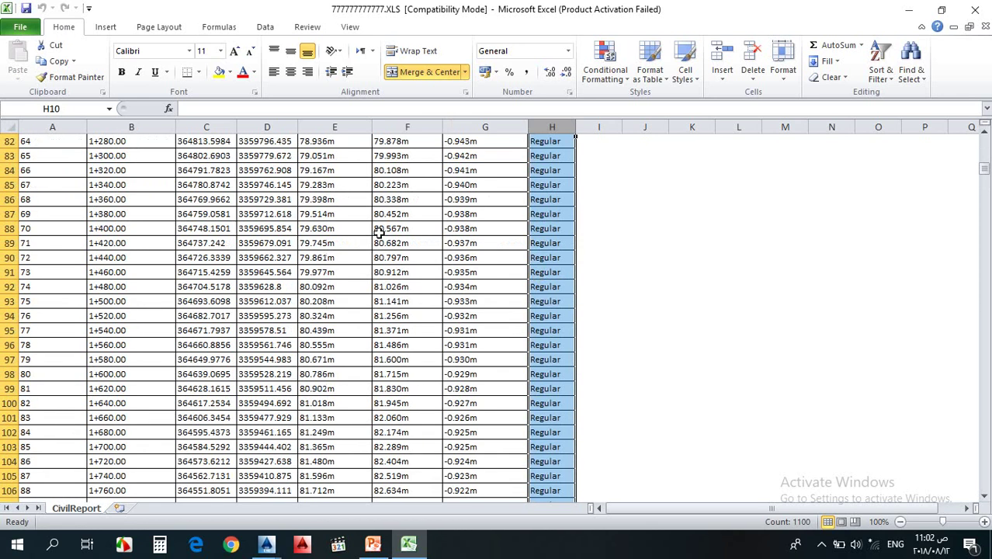
{"action": "scroll", "coordinate": [378, 231], "scroll_direction": "up", "scroll_amount": 19}
{"action": "scroll", "coordinate": [260, 273], "scroll_direction": "down", "scroll_amount": 4}
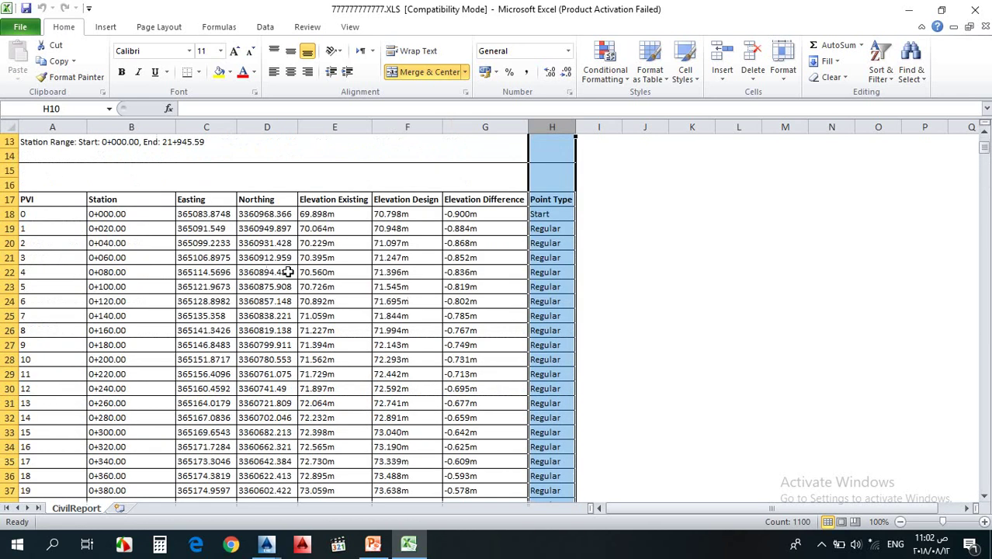
{"action": "left_click_drag", "start_coordinate": [194, 127], "coordinate": [377, 129]}
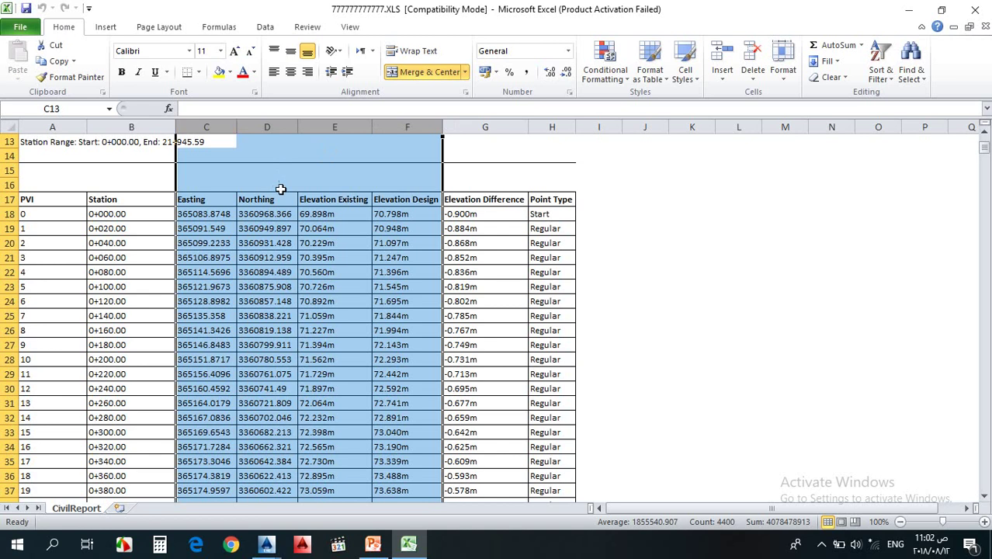
Switch back to F02.dwg in Civil 3D and close the profile elevation differences report dialog
{"action": "left_click", "coordinate": [909, 9]}
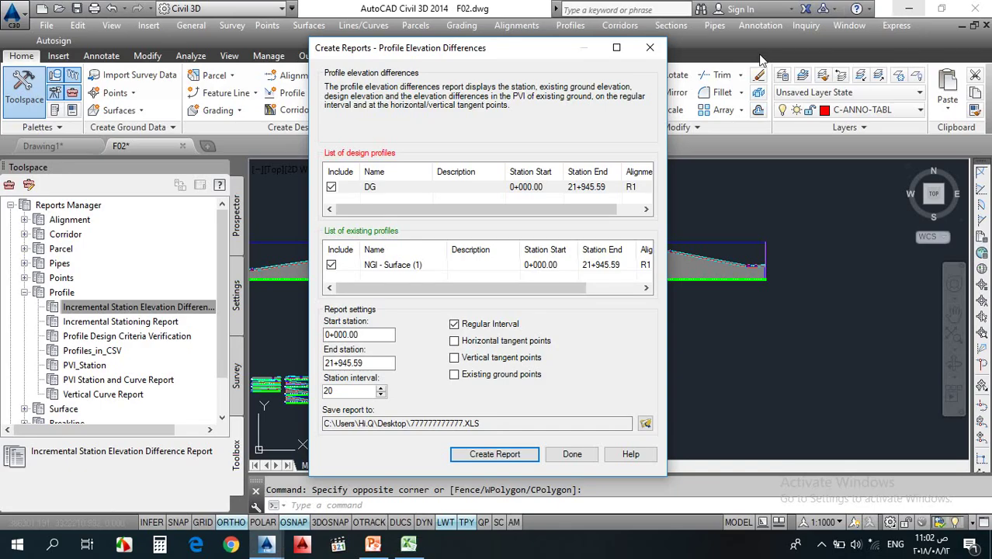
{"action": "left_click", "coordinate": [572, 454]}
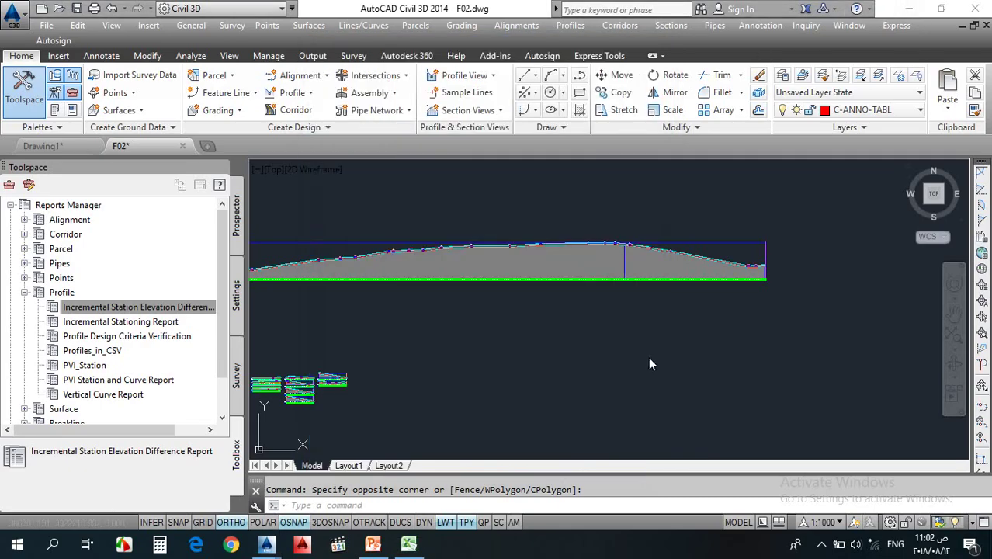
{"action": "left_click", "coordinate": [501, 332]}
{"action": "left_click", "coordinate": [487, 359]}
Examine the split profile views below the long profile, including the Station, Ground Level, Road Level and (RL-GL) band rows
{"action": "scroll", "coordinate": [543, 349], "scroll_direction": "down", "scroll_amount": 4}
{"action": "scroll", "coordinate": [543, 349], "scroll_direction": "up", "scroll_amount": 5}
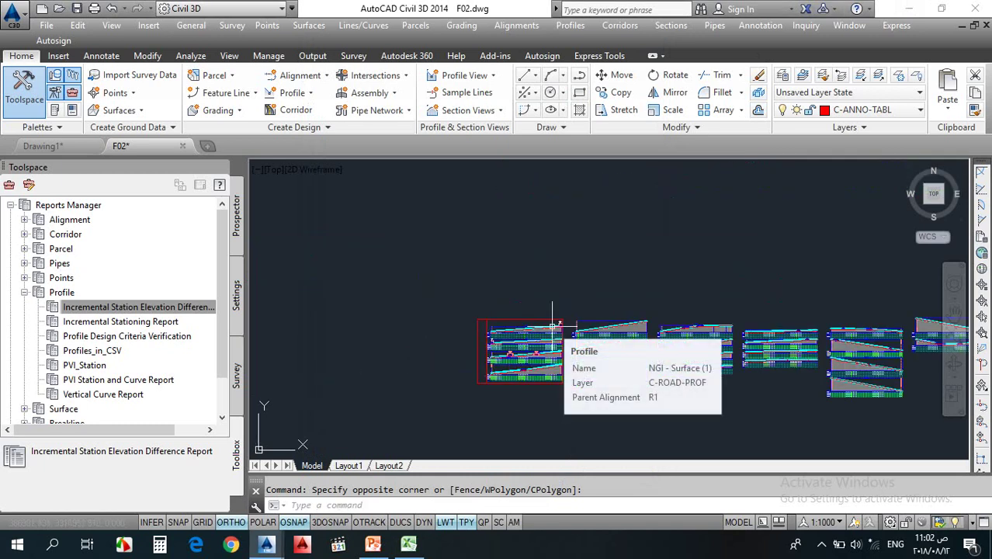
{"action": "scroll", "coordinate": [353, 303], "scroll_direction": "down", "scroll_amount": 2}
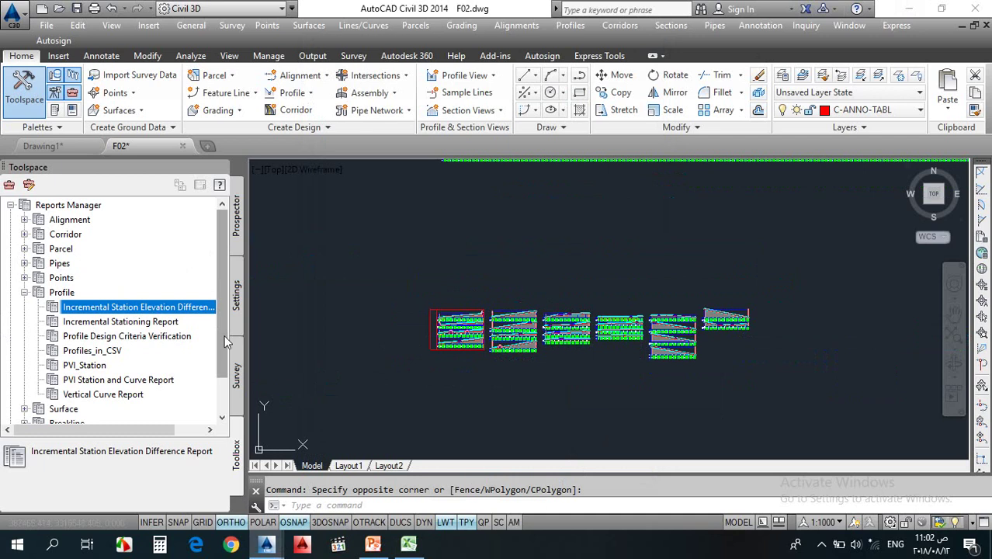
{"action": "left_click", "coordinate": [379, 335]}
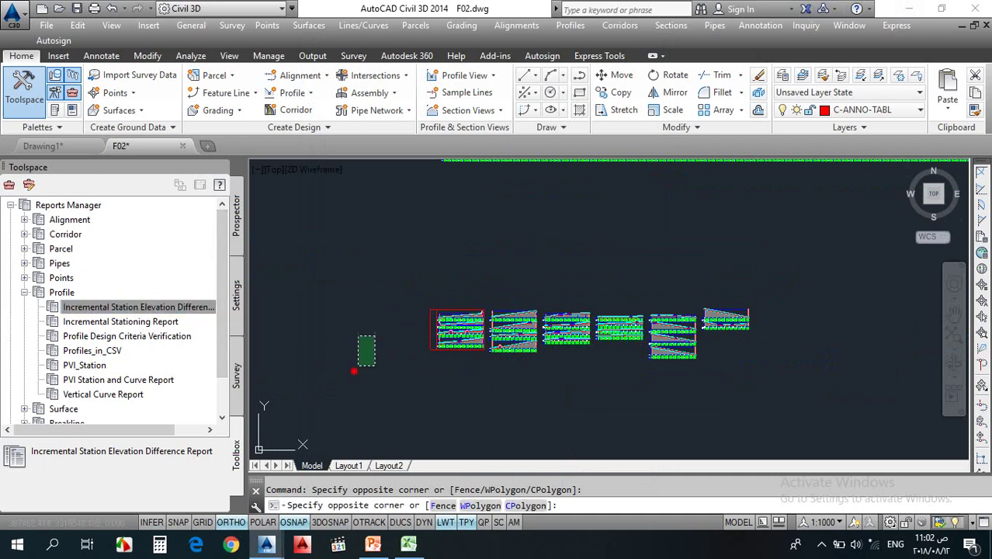
{"action": "left_click", "coordinate": [354, 369]}
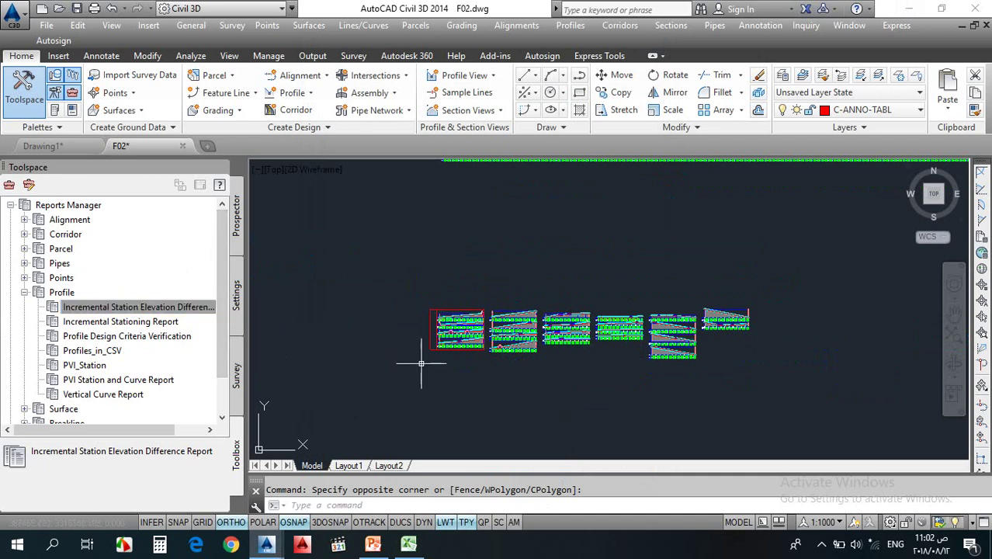
{"action": "scroll", "coordinate": [421, 350], "scroll_direction": "up", "scroll_amount": 10}
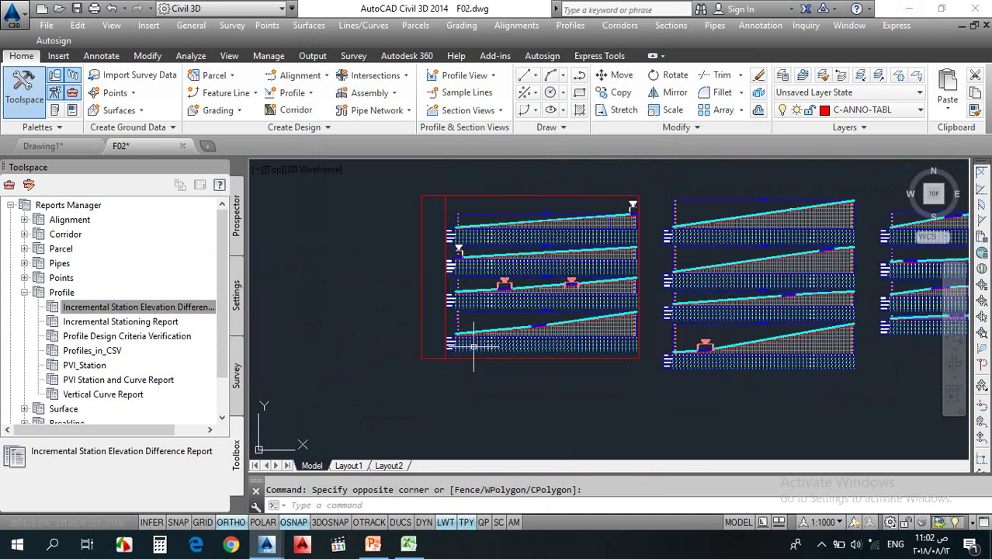
{"action": "scroll", "coordinate": [568, 364], "scroll_direction": "up", "scroll_amount": 3}
{"action": "scroll", "coordinate": [550, 276], "scroll_direction": "up", "scroll_amount": 2}
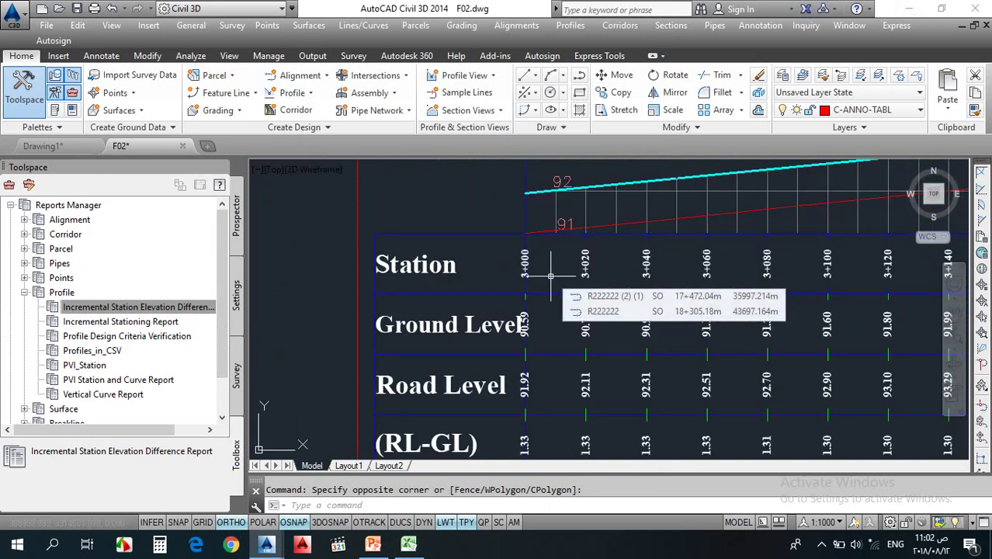
{"action": "scroll", "coordinate": [550, 275], "scroll_direction": "down", "scroll_amount": 2}
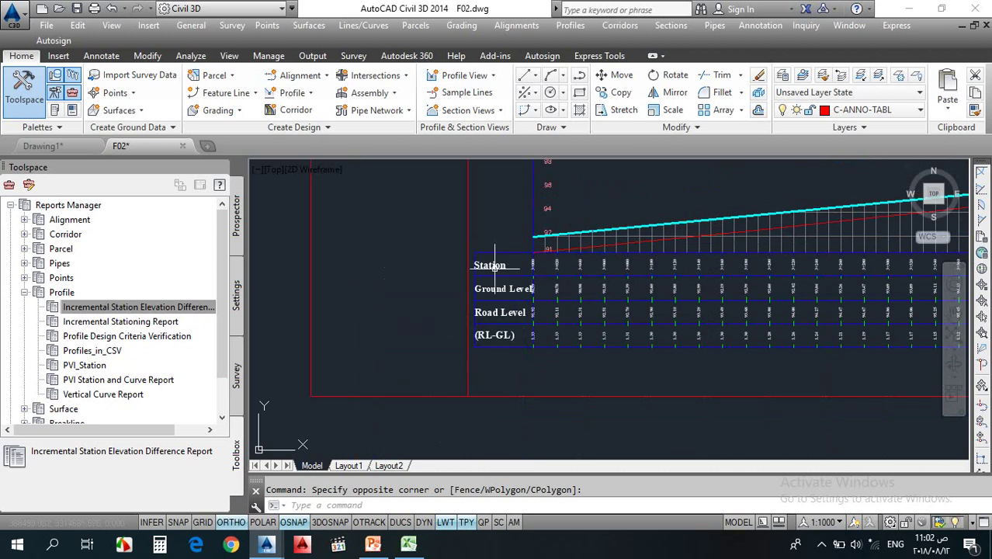
{"action": "scroll", "coordinate": [337, 222], "scroll_direction": "down", "scroll_amount": 8}
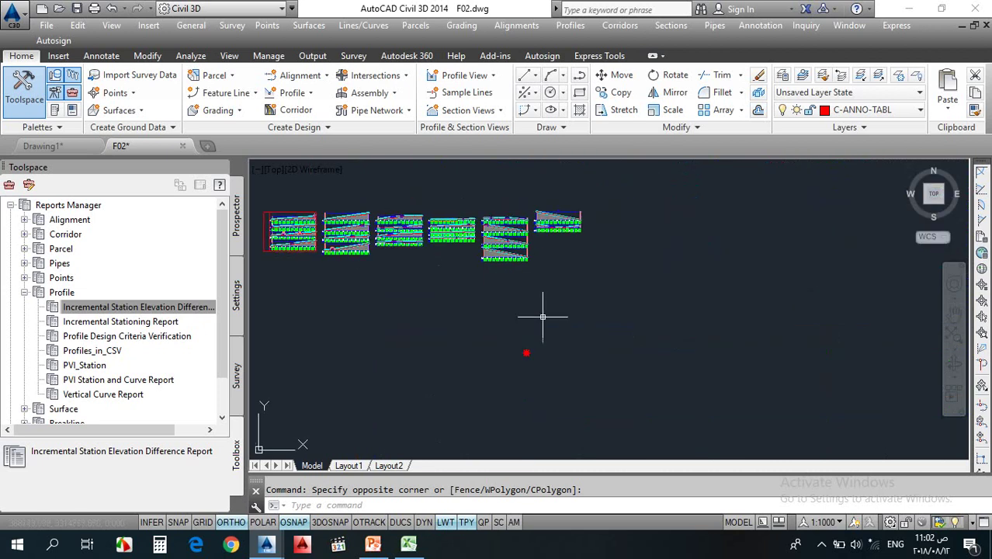
{"action": "scroll", "coordinate": [476, 310], "scroll_direction": "down", "scroll_amount": 2}
{"action": "middle_click_drag", "start_coordinate": [475, 309], "coordinate": [600, 346]}
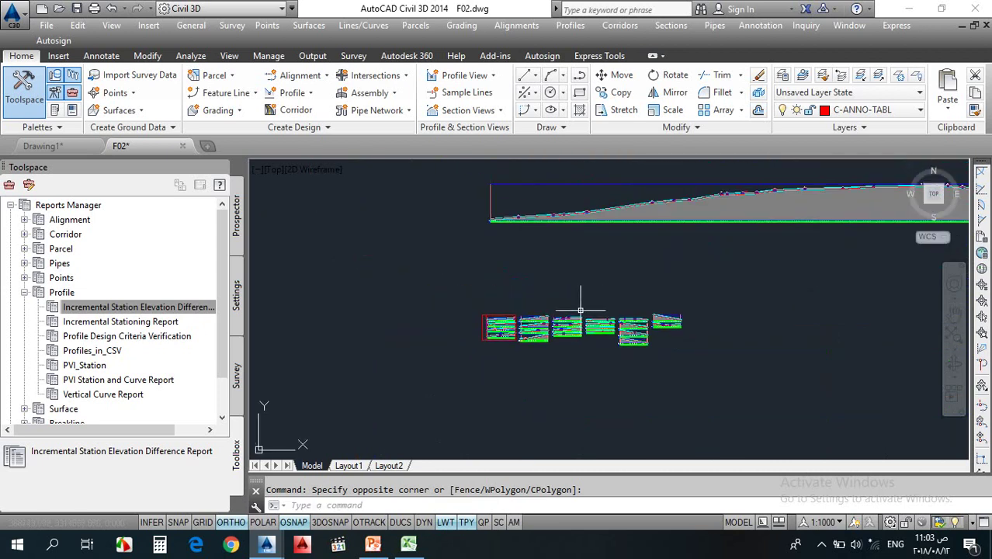
{"action": "scroll", "coordinate": [580, 310], "scroll_direction": "down", "scroll_amount": 6}
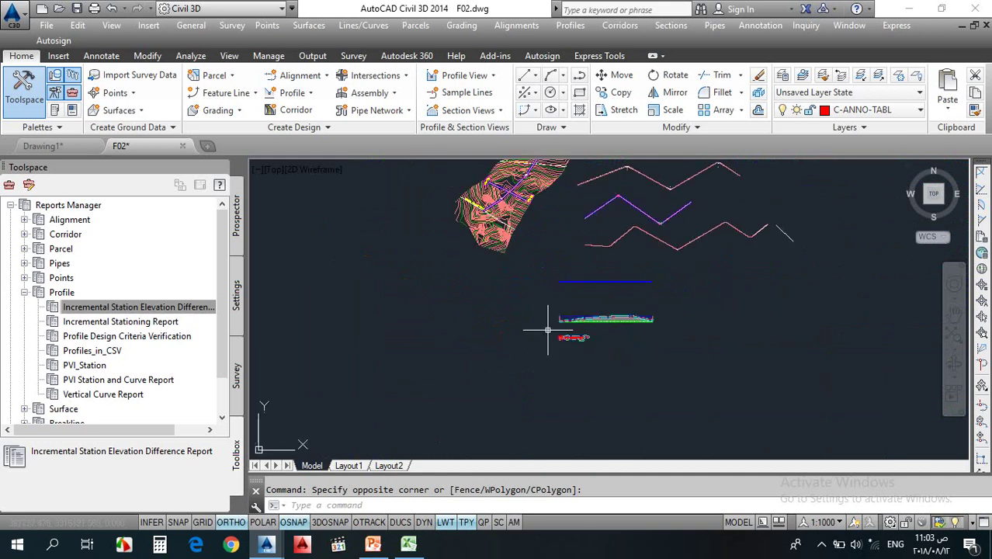
Switch to the Civil 3D.pptx presentation in PowerPoint to view the Road Modeling title slide
{"action": "mouse_move", "coordinate": [546, 331]}
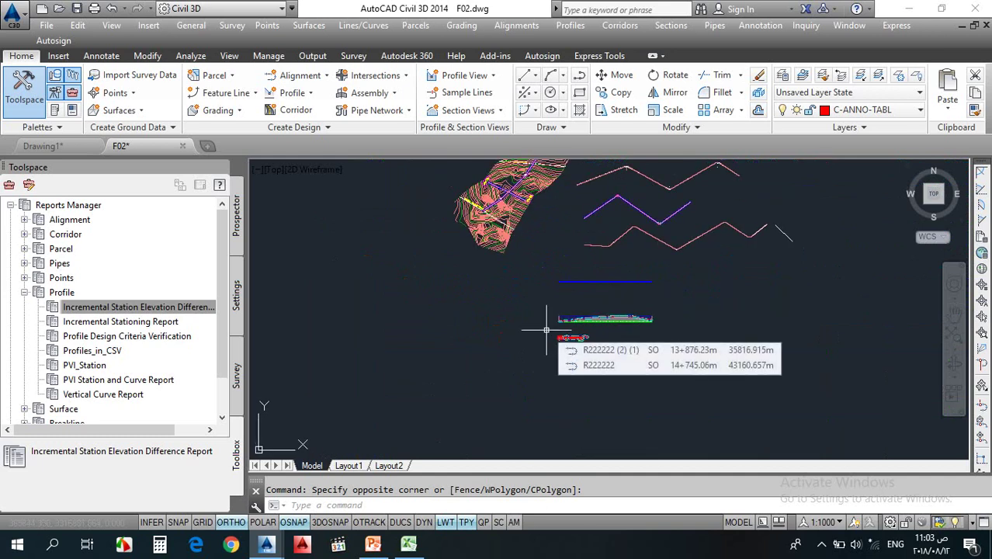
{"action": "left_click", "coordinate": [373, 544]}
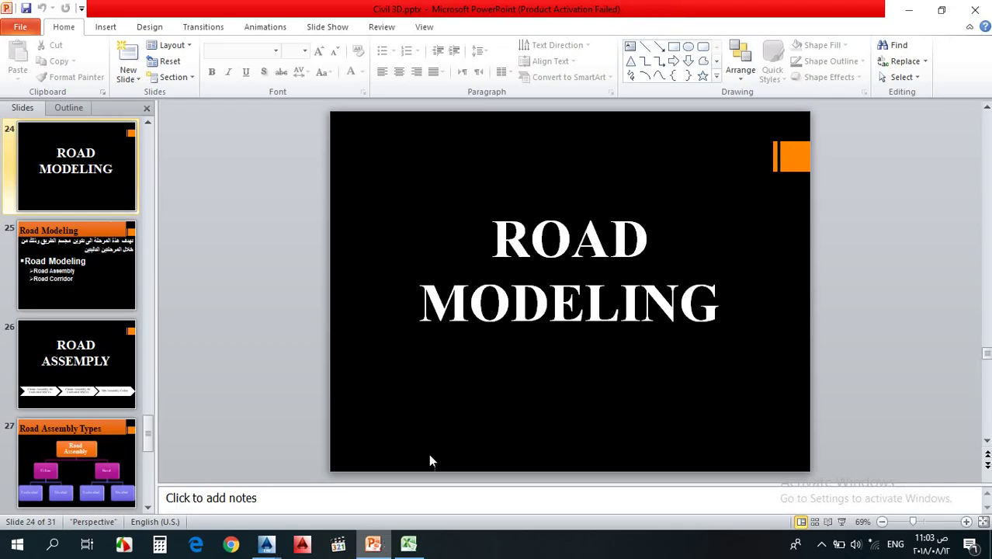
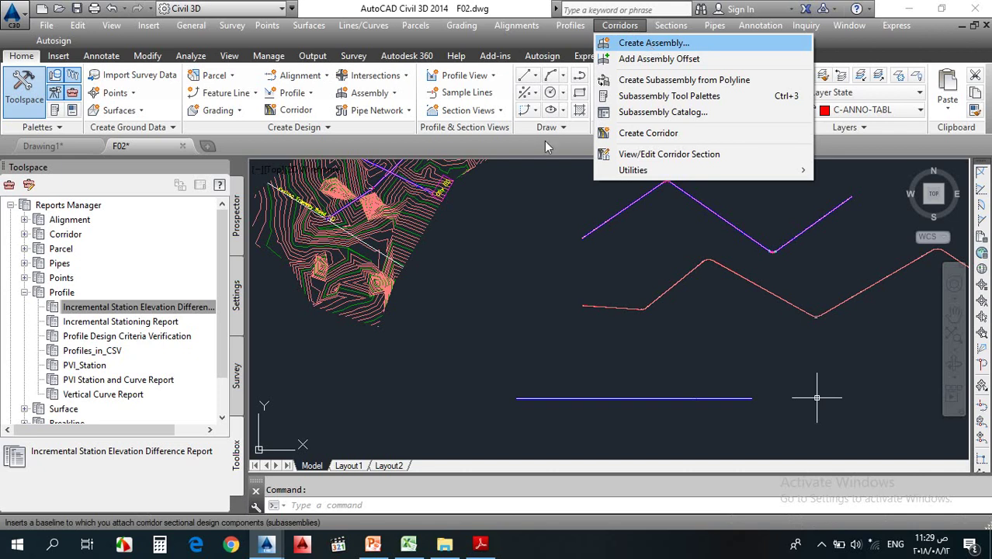
Start creating a new assembly in F02.dwg and name it UUNDIV
{"action": "left_click", "coordinate": [480, 243]}
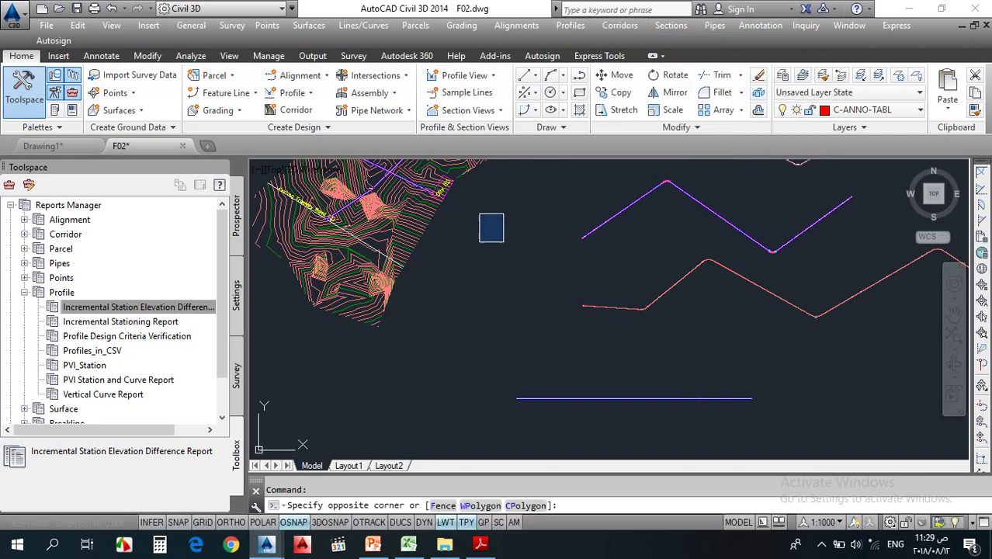
{"action": "left_click", "coordinate": [392, 93]}
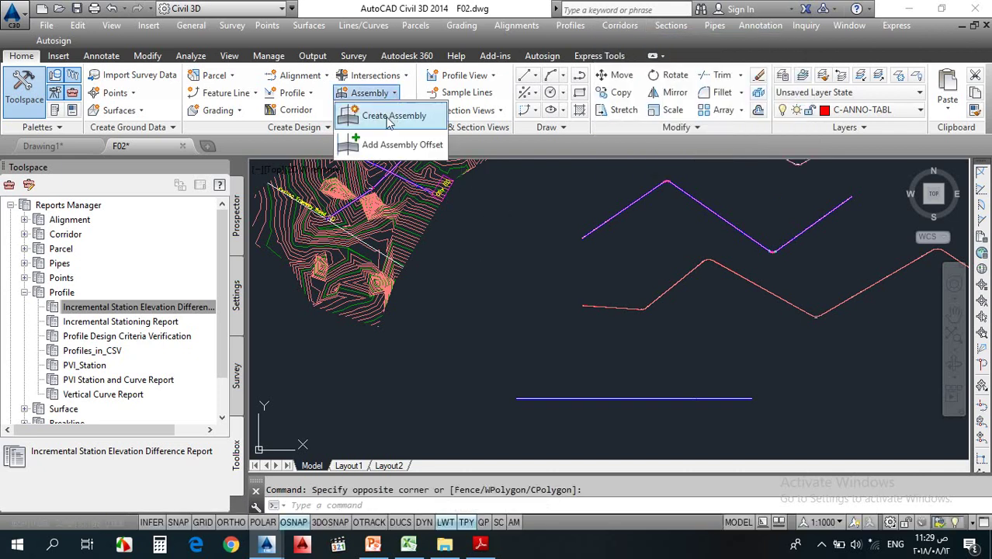
{"action": "left_click", "coordinate": [389, 123]}
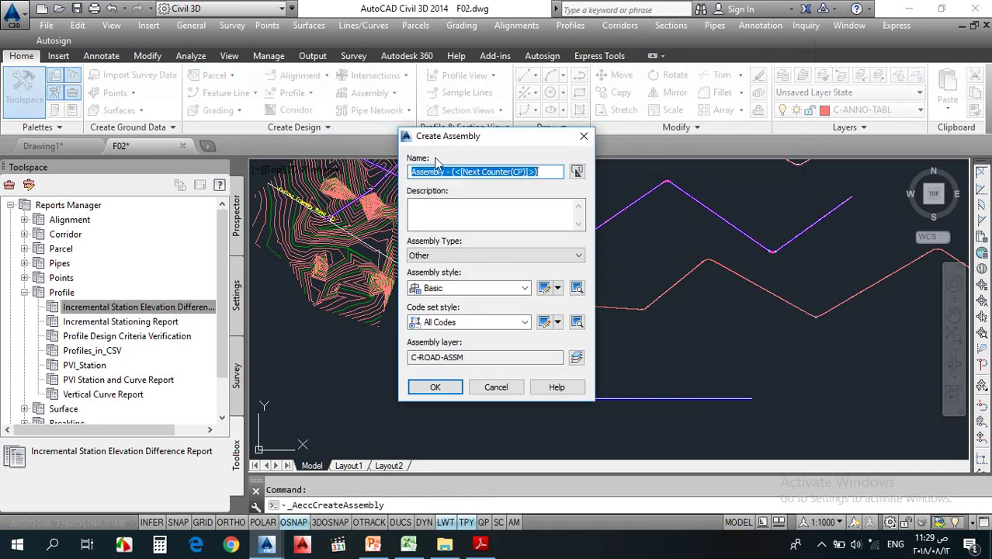
{"action": "left_click_drag", "start_coordinate": [494, 144], "coordinate": [519, 97]}
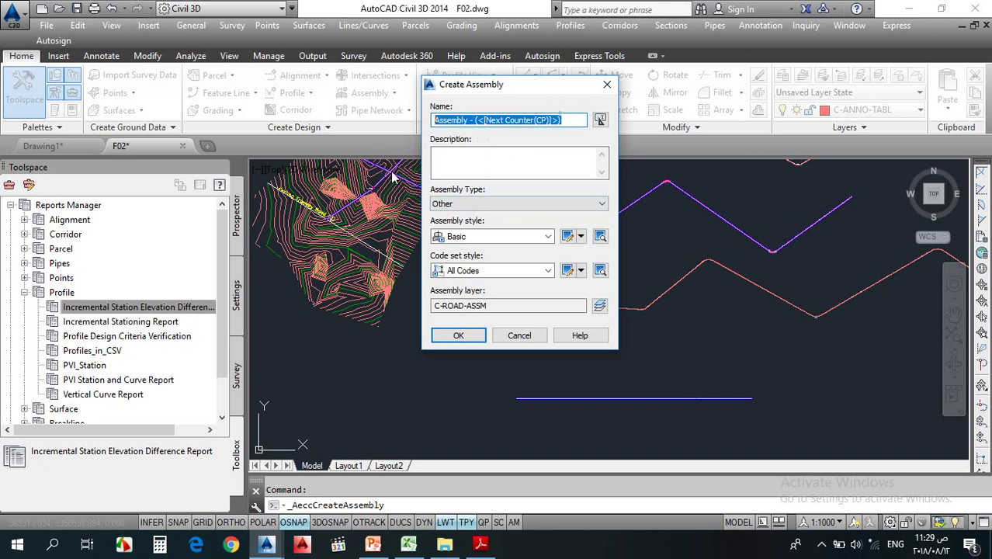
{"action": "type", "text": "U"}
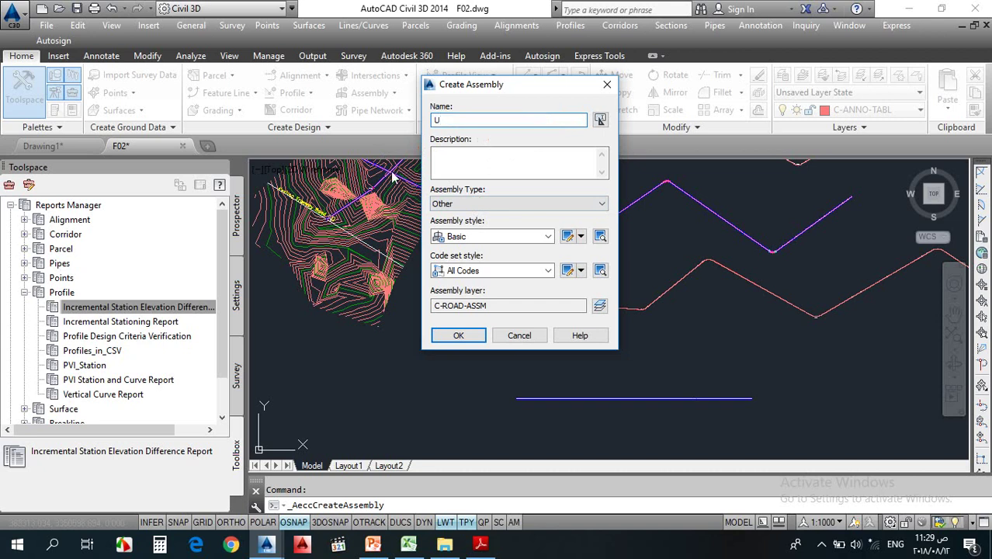
{"action": "type", "text": "UNDIV"}
{"action": "left_click_drag", "start_coordinate": [479, 121], "coordinate": [419, 130]}
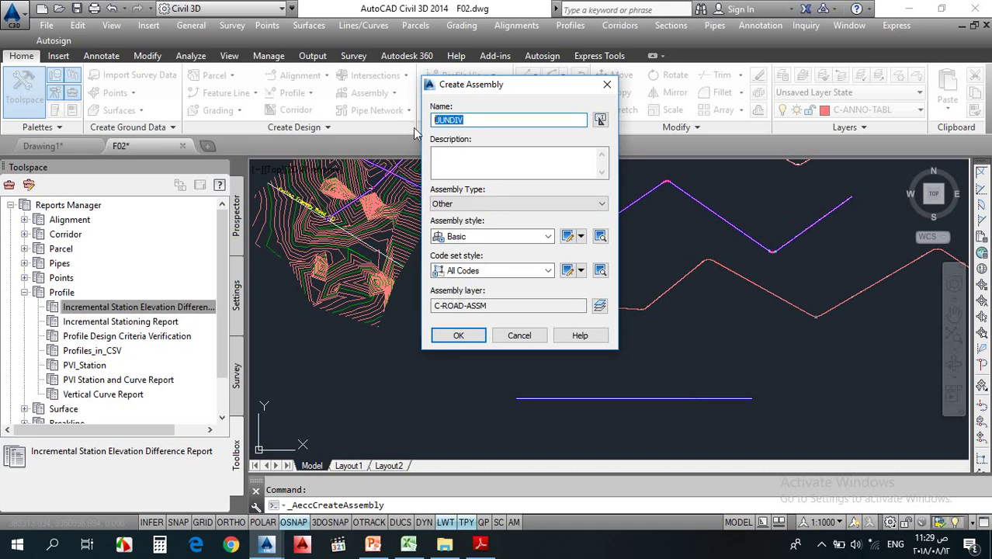
Accept the assembly settings, place its baseline in the empty area beside the contour surface, and inspect the placed assembly
{"action": "left_click", "coordinate": [459, 335]}
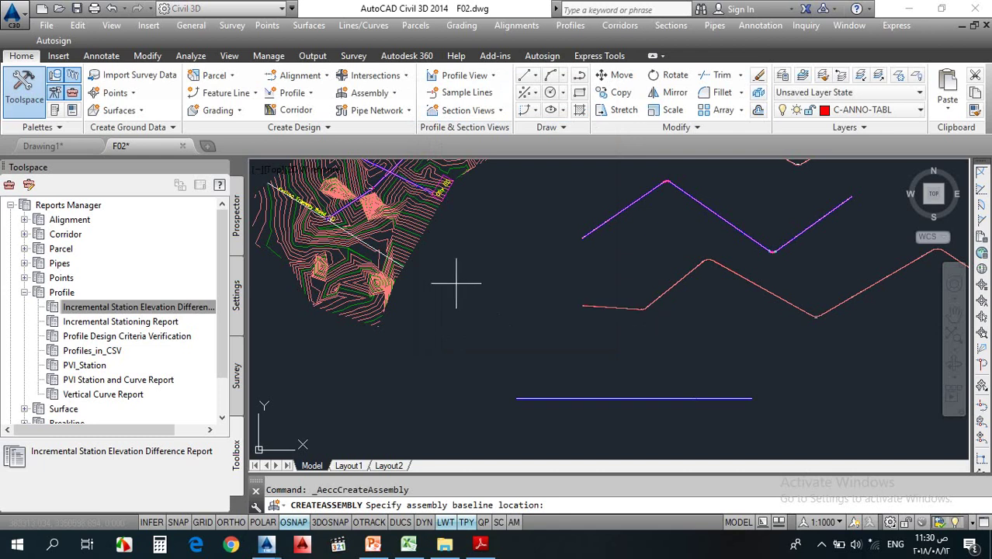
{"action": "left_click", "coordinate": [455, 305]}
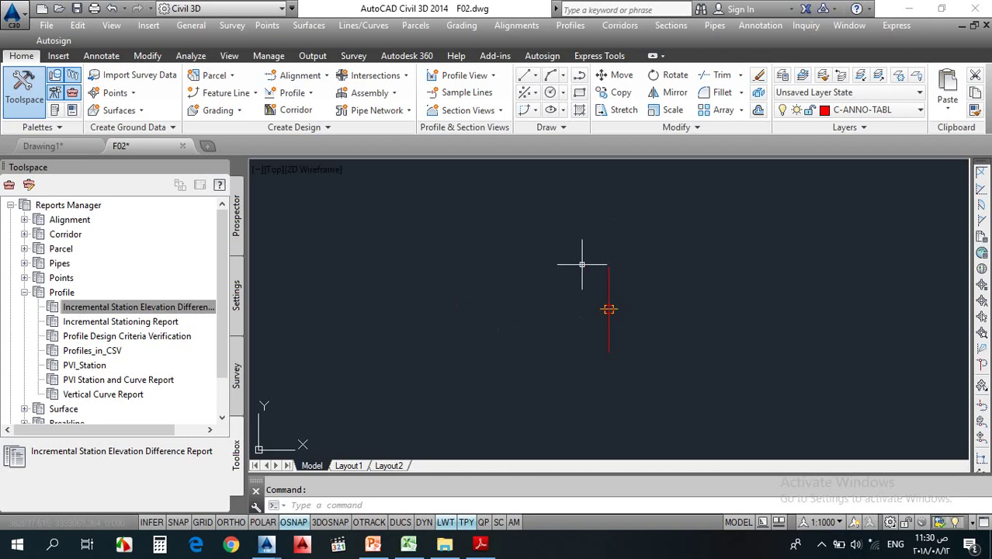
{"action": "scroll", "coordinate": [606, 275], "scroll_direction": "up", "scroll_amount": 3}
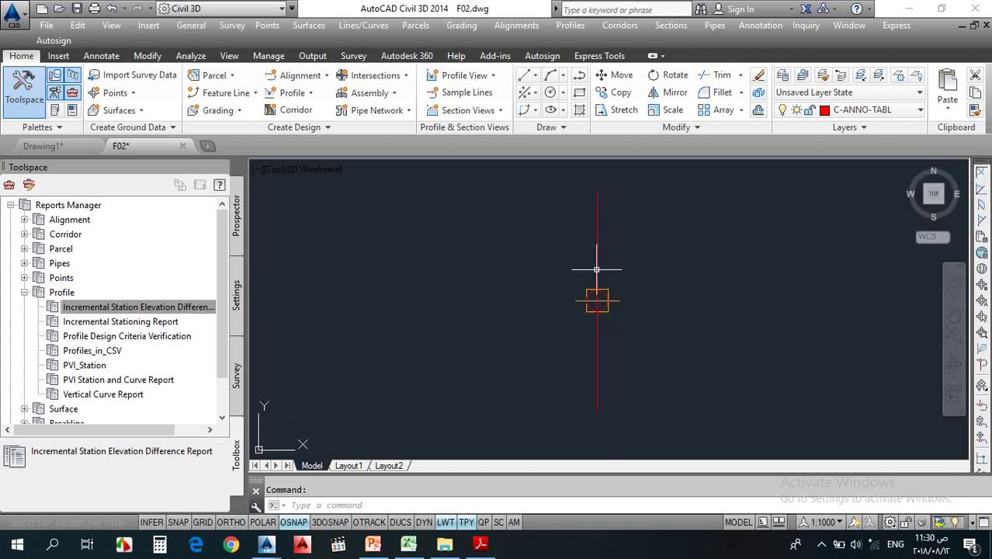
{"action": "mouse_move", "coordinate": [594, 270]}
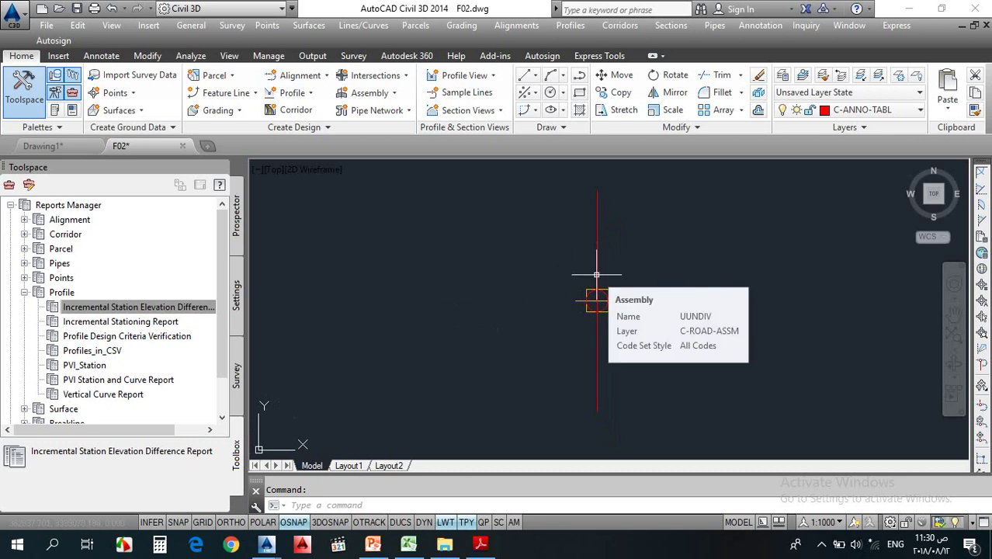
{"action": "scroll", "coordinate": [596, 274], "scroll_direction": "down", "scroll_amount": 10}
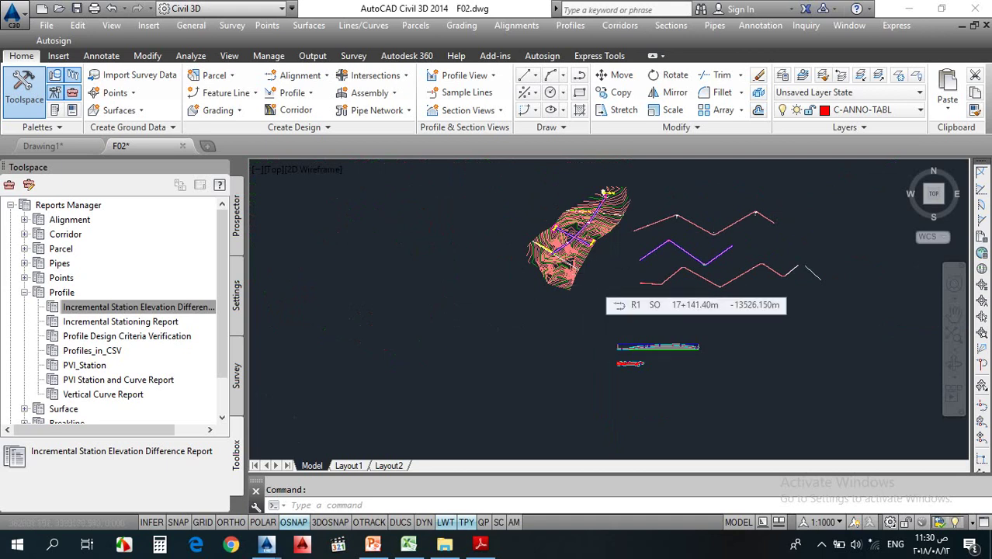
Switch to the Civil 3D.pptx presentation to review the Urban Undivided typical cross section slide, and return to F02.dwg
{"action": "scroll", "coordinate": [593, 285], "scroll_direction": "up", "scroll_amount": 2}
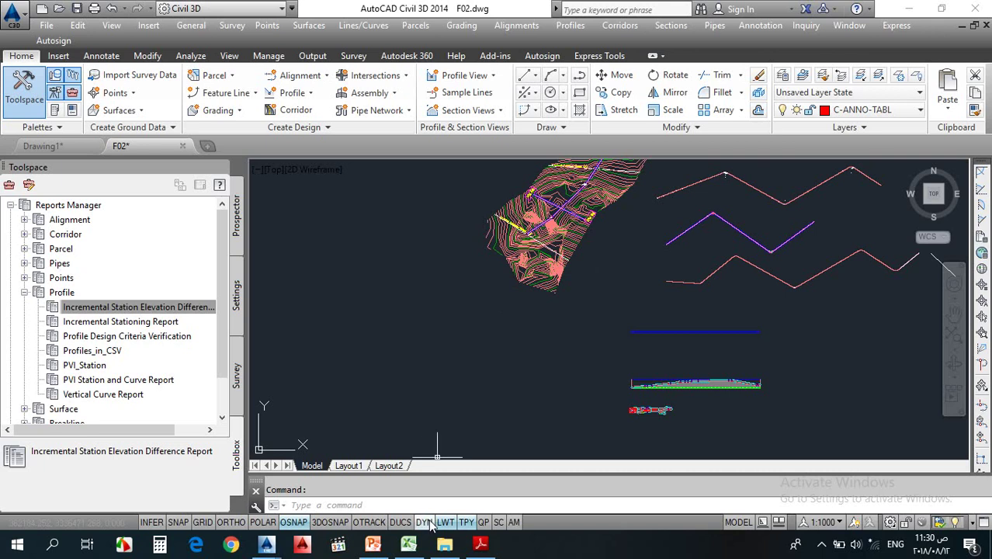
{"action": "left_click", "coordinate": [373, 543]}
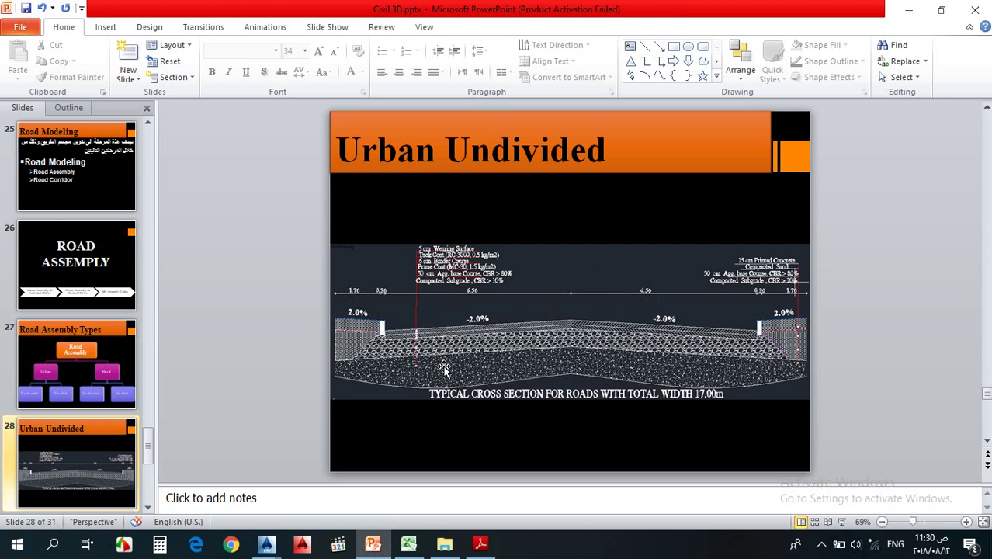
{"action": "left_click", "coordinate": [275, 541]}
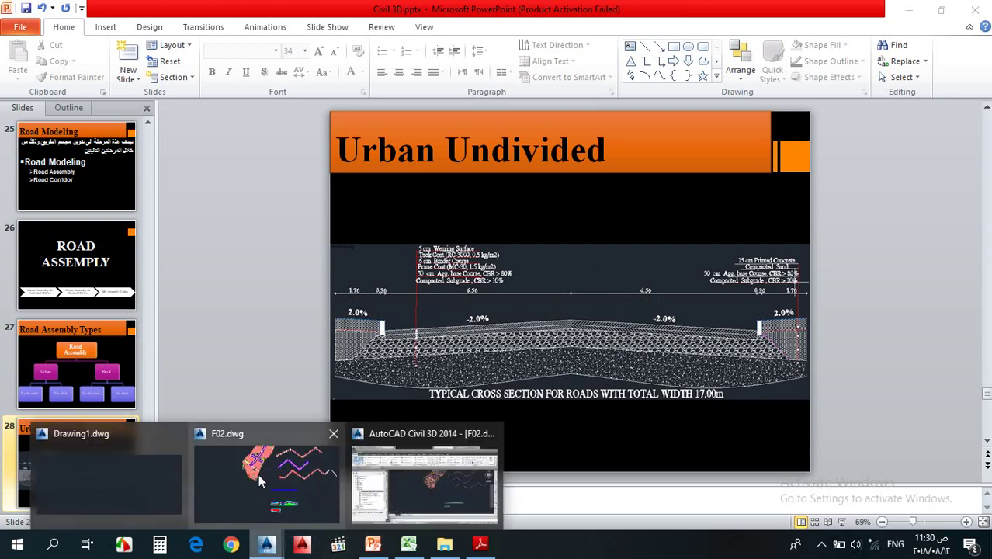
{"action": "left_click", "coordinate": [258, 473]}
Draw a large circle centred on the assembly baseline marker, filling the gap between the contour surface and the zigzag alignments
{"action": "scroll", "coordinate": [593, 273], "scroll_direction": "up", "scroll_amount": 4}
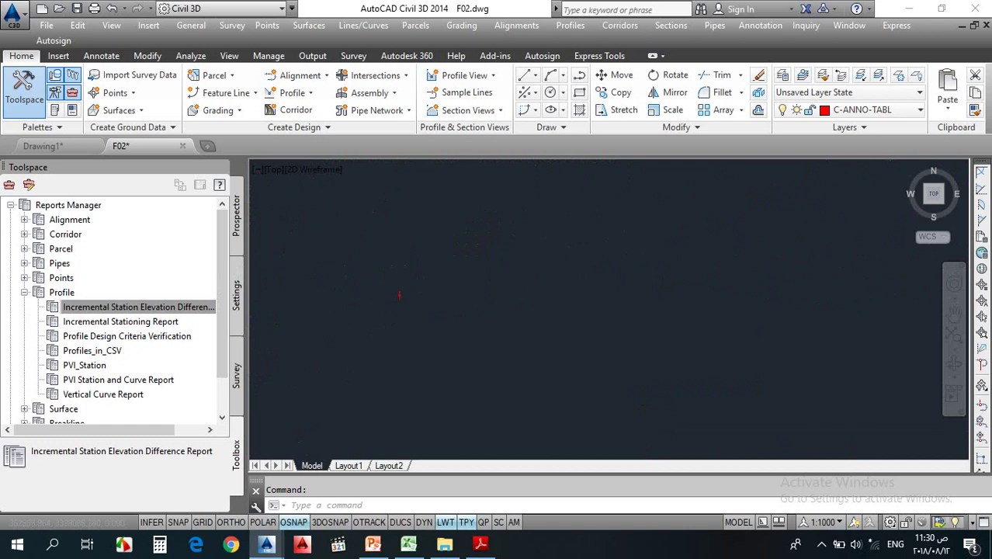
{"action": "scroll", "coordinate": [439, 295], "scroll_direction": "down", "scroll_amount": 5}
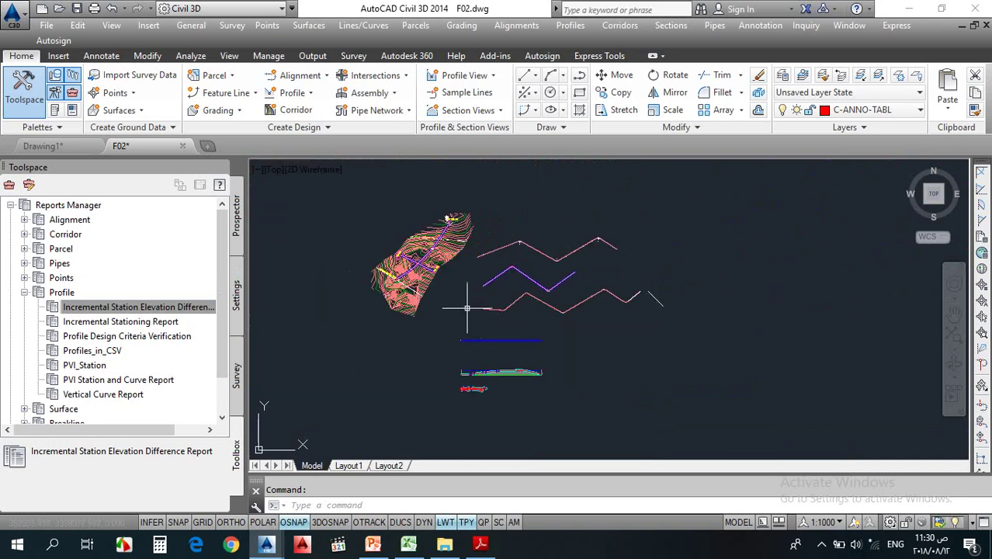
{"action": "scroll", "coordinate": [443, 310], "scroll_direction": "up", "scroll_amount": 8}
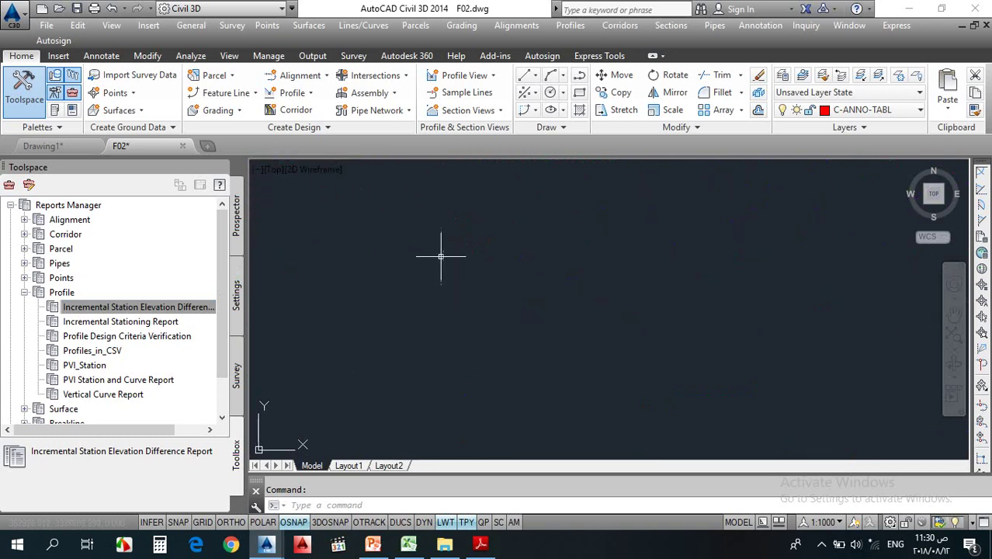
{"action": "scroll", "coordinate": [462, 256], "scroll_direction": "down", "scroll_amount": 3}
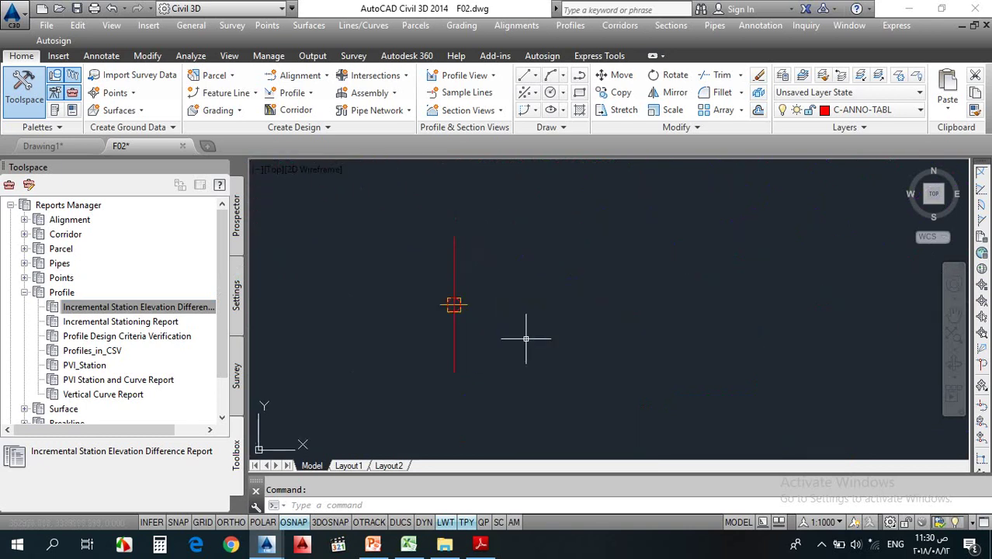
{"action": "type", "text": "c"}
{"action": "key", "text": "Return"}
{"action": "left_click", "coordinate": [453, 304]}
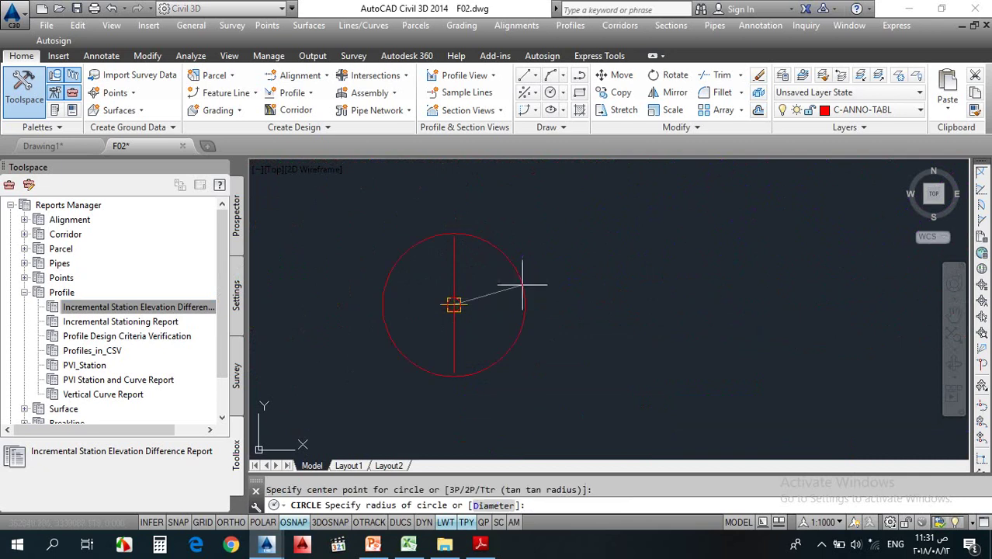
{"action": "scroll", "coordinate": [535, 281], "scroll_direction": "down", "scroll_amount": 3}
{"action": "scroll", "coordinate": [598, 260], "scroll_direction": "down", "scroll_amount": 2}
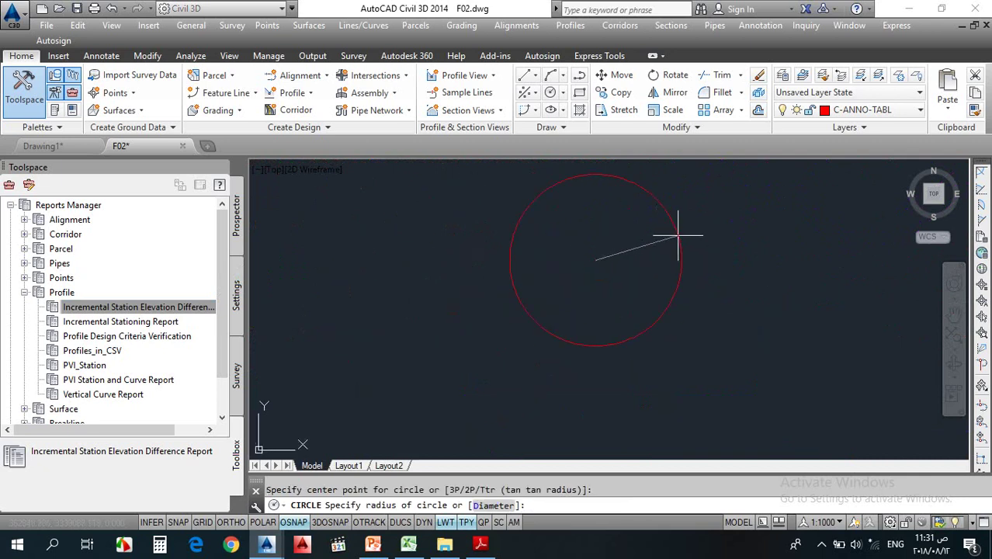
{"action": "scroll", "coordinate": [673, 257], "scroll_direction": "down", "scroll_amount": 3}
{"action": "left_click", "coordinate": [759, 217]}
{"action": "scroll", "coordinate": [582, 294], "scroll_direction": "down", "scroll_amount": 5}
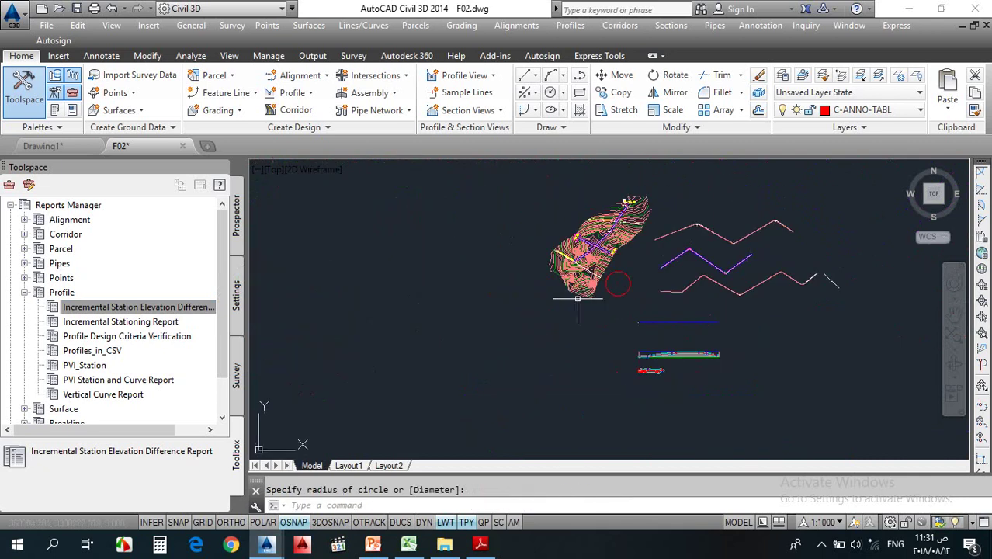
Examine the UUNDIV assembly's baseline and centre marker inside the red circle
{"action": "scroll", "coordinate": [613, 299], "scroll_direction": "up", "scroll_amount": 3}
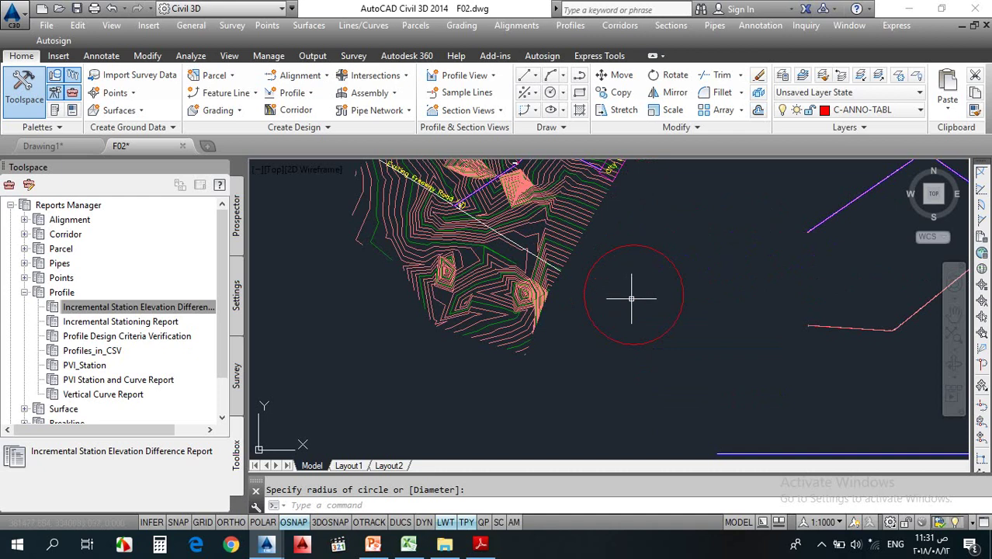
{"action": "scroll", "coordinate": [632, 295], "scroll_direction": "up", "scroll_amount": 5}
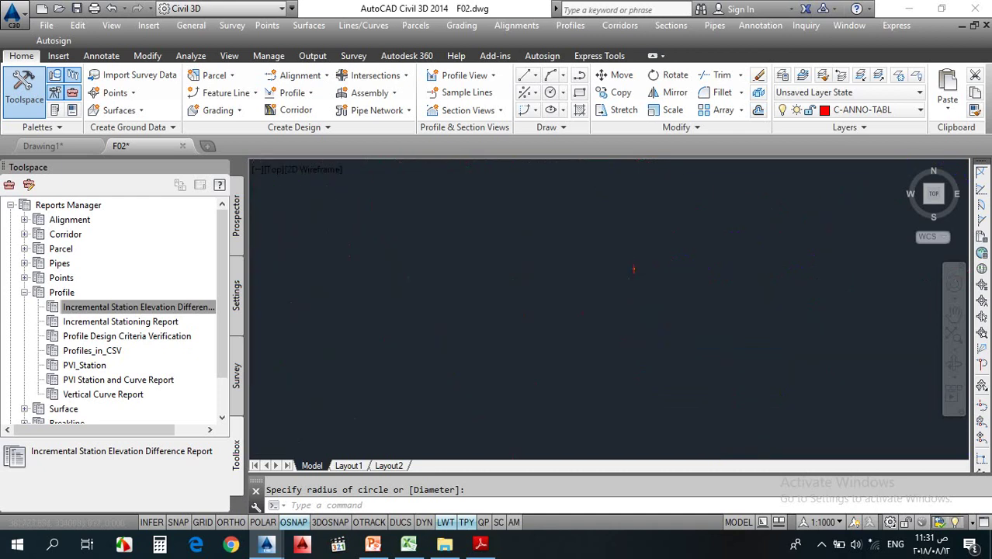
{"action": "mouse_move", "coordinate": [644, 262]}
{"action": "middle_mouse_down"}
{"action": "mouse_move", "coordinate": [613, 298]}
{"action": "mouse_move", "coordinate": [588, 294]}
{"action": "middle_mouse_up"}
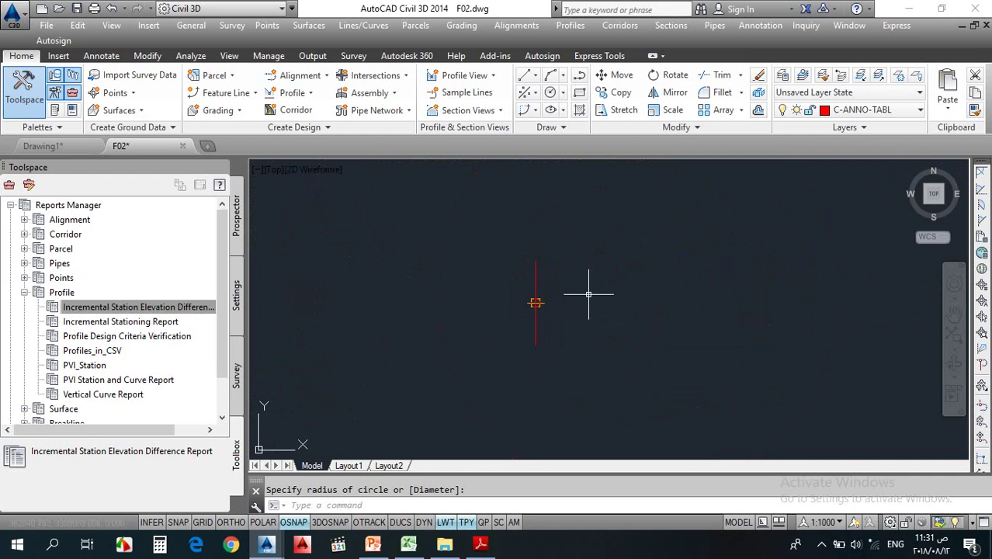
{"action": "scroll", "coordinate": [551, 283], "scroll_direction": "up", "scroll_amount": 3}
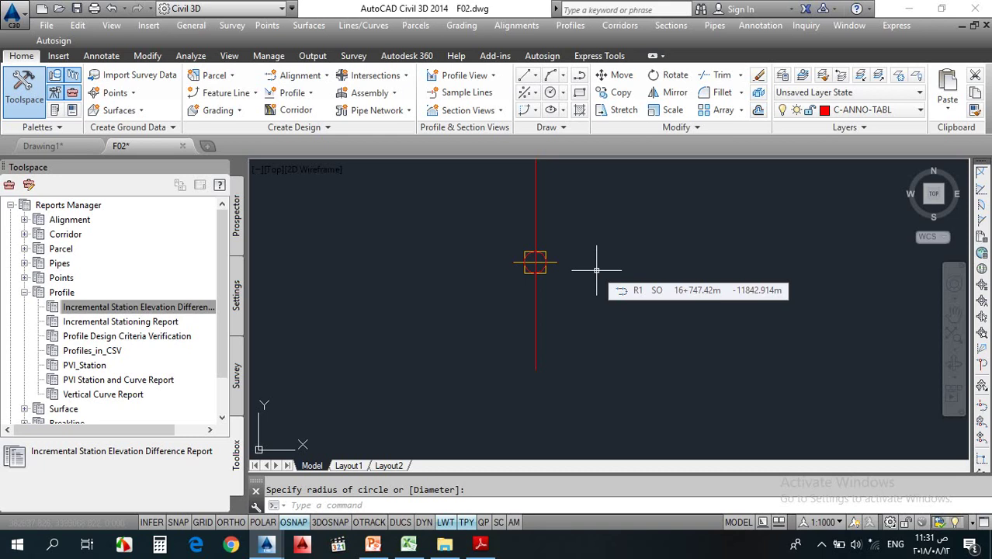
{"action": "scroll", "coordinate": [570, 271], "scroll_direction": "up", "scroll_amount": 3}
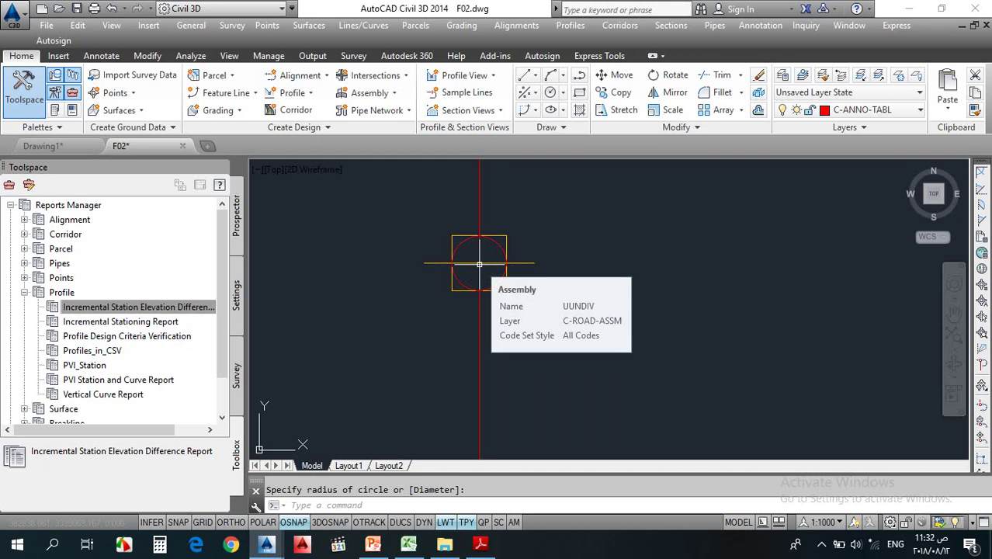
{"action": "scroll", "coordinate": [479, 264], "scroll_direction": "up", "scroll_amount": 3}
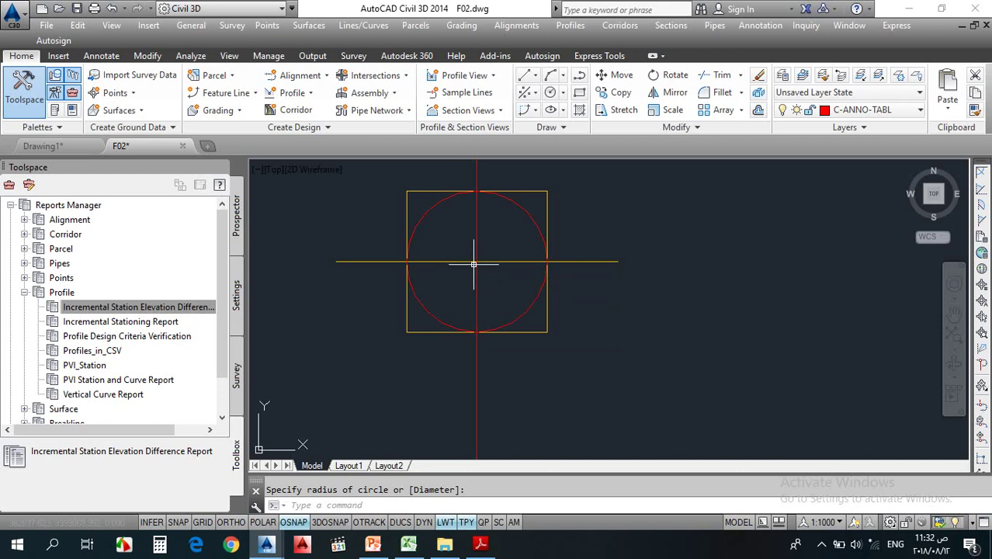
{"action": "scroll", "coordinate": [524, 233], "scroll_direction": "down", "scroll_amount": 5}
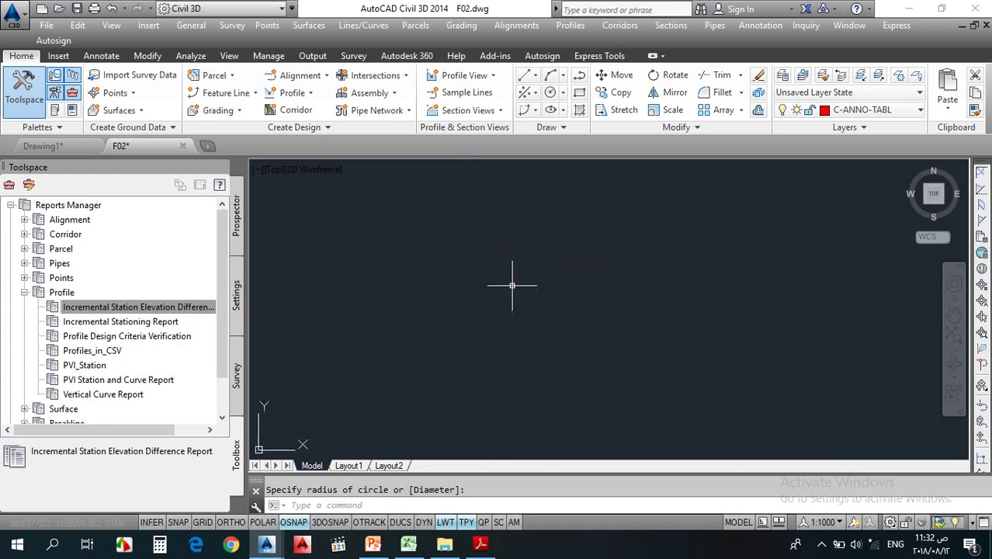
Compare the road alignment on the contour surface, the assembly baseline and the DG profile in the profile view
{"action": "scroll", "coordinate": [514, 281], "scroll_direction": "down", "scroll_amount": 6}
{"action": "scroll", "coordinate": [506, 213], "scroll_direction": "up", "scroll_amount": 10}
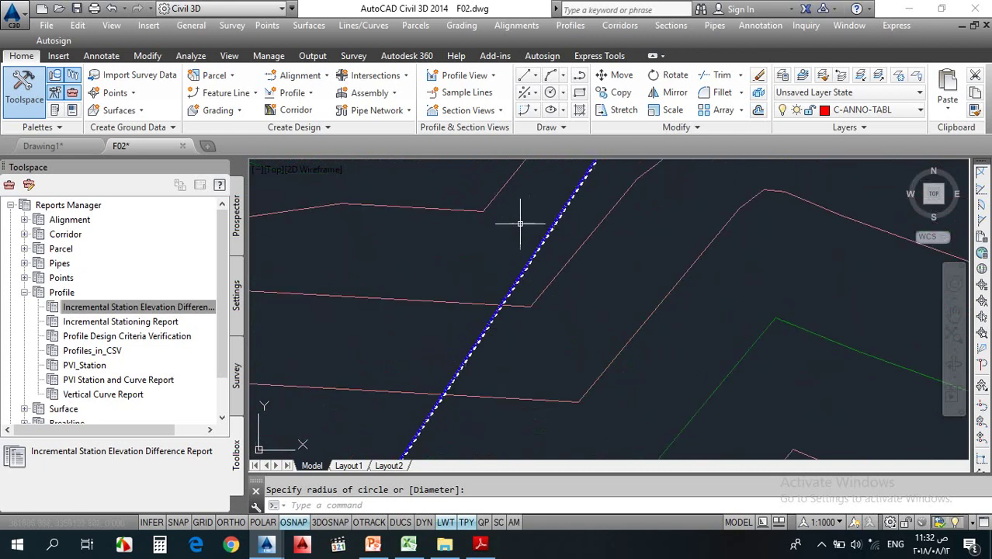
{"action": "scroll", "coordinate": [538, 239], "scroll_direction": "down", "scroll_amount": 1}
{"action": "scroll", "coordinate": [513, 309], "scroll_direction": "down", "scroll_amount": 5}
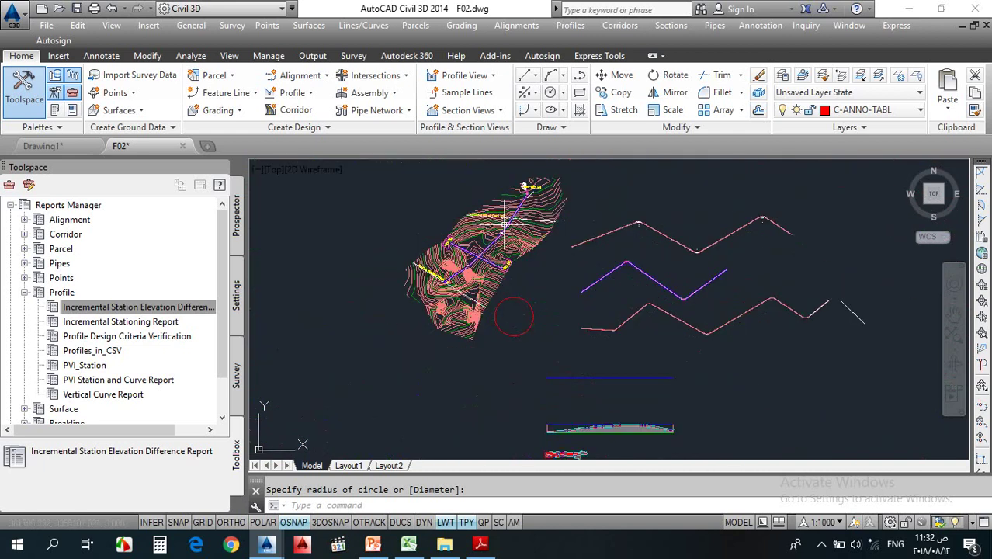
{"action": "scroll", "coordinate": [514, 281], "scroll_direction": "up", "scroll_amount": 4}
{"action": "scroll", "coordinate": [512, 303], "scroll_direction": "up", "scroll_amount": 5}
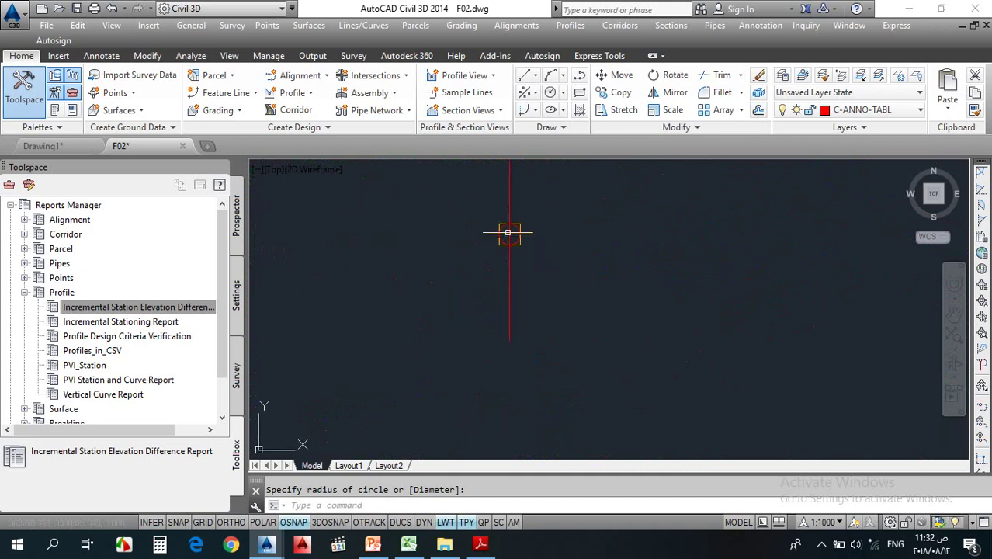
{"action": "scroll", "coordinate": [500, 243], "scroll_direction": "down", "scroll_amount": 4}
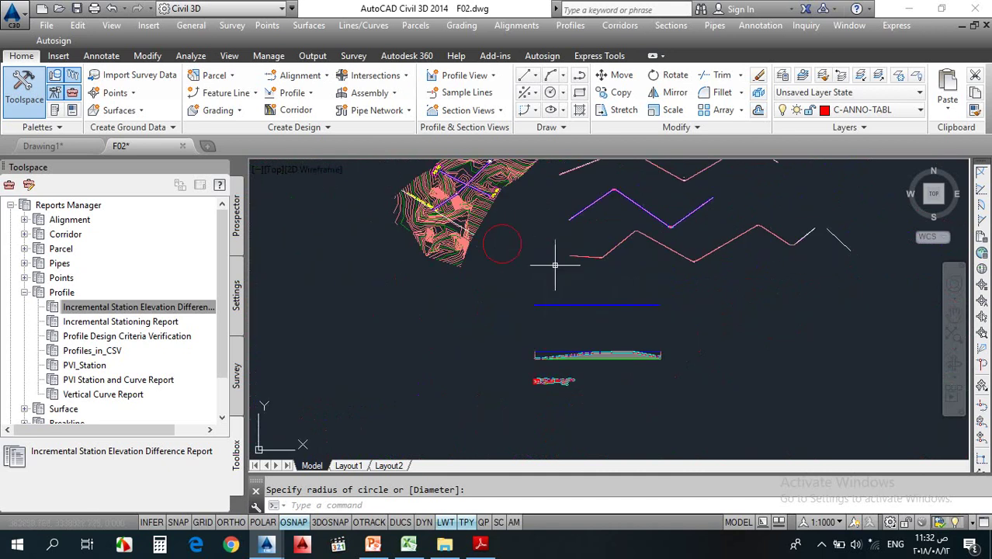
{"action": "scroll", "coordinate": [540, 333], "scroll_direction": "up", "scroll_amount": 5}
{"action": "scroll", "coordinate": [517, 393], "scroll_direction": "up", "scroll_amount": 6}
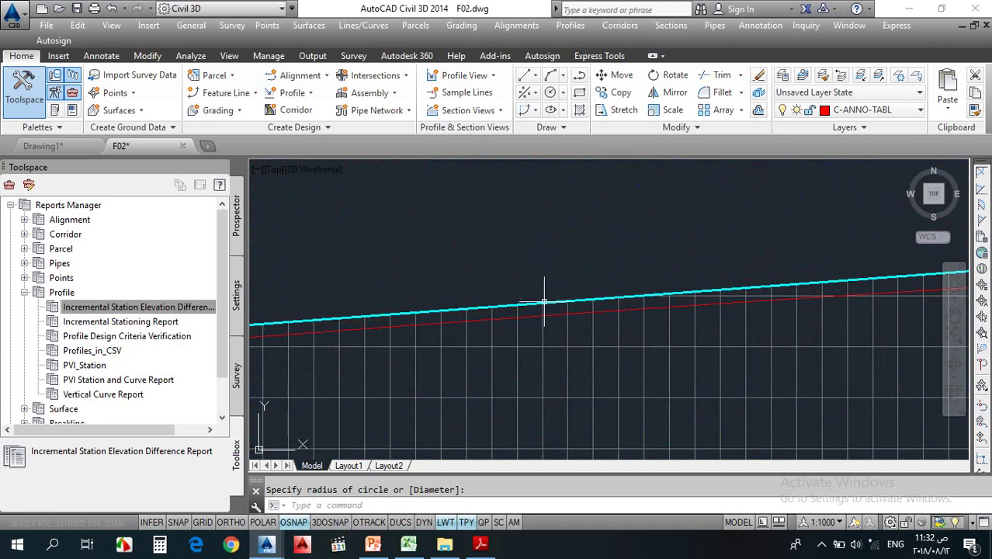
{"action": "mouse_move", "coordinate": [544, 300]}
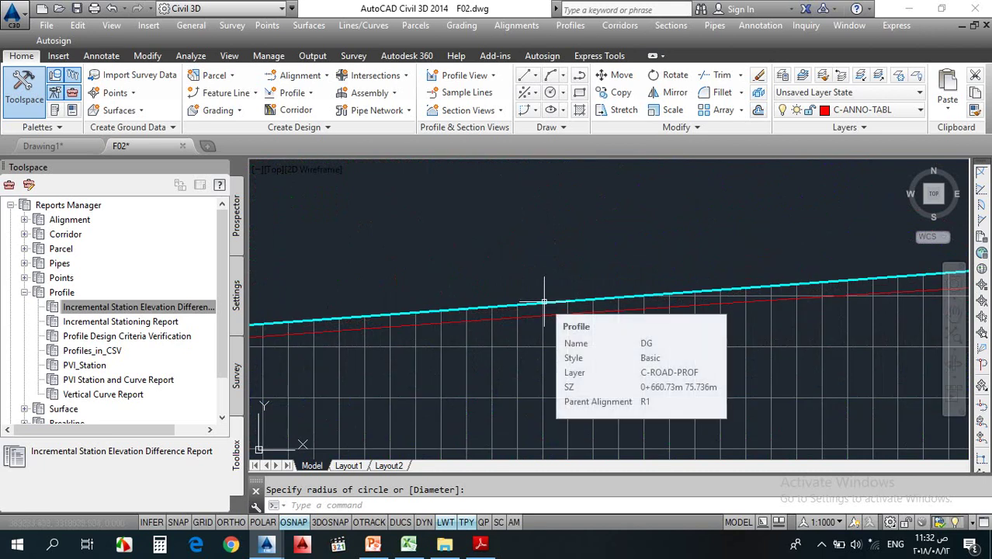
{"action": "scroll", "coordinate": [543, 295], "scroll_direction": "down", "scroll_amount": 10}
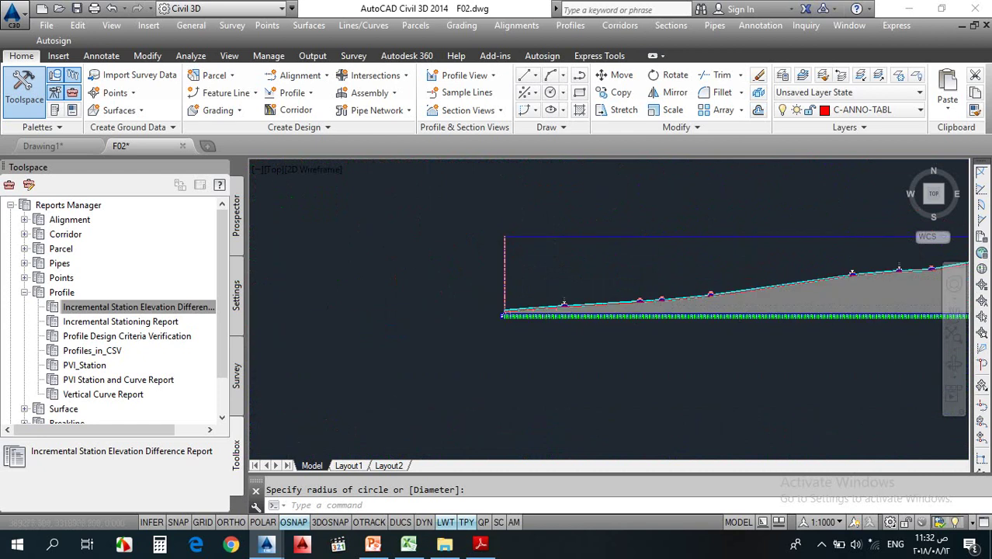
Re-examine the assembly's baseline point in the circle against the road alignment crossing the contour surface
{"action": "scroll", "coordinate": [541, 284], "scroll_direction": "up", "scroll_amount": 10}
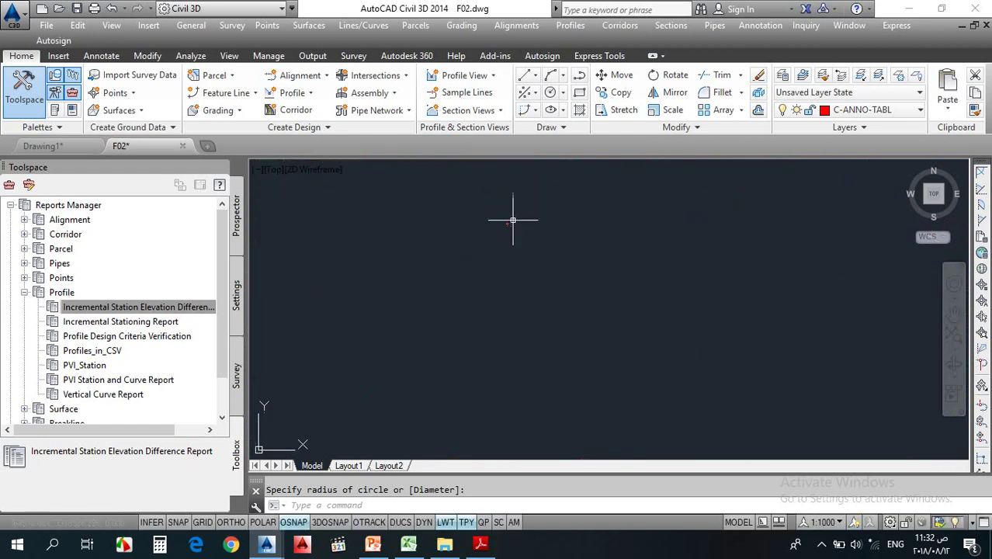
{"action": "scroll", "coordinate": [489, 233], "scroll_direction": "up", "scroll_amount": 6}
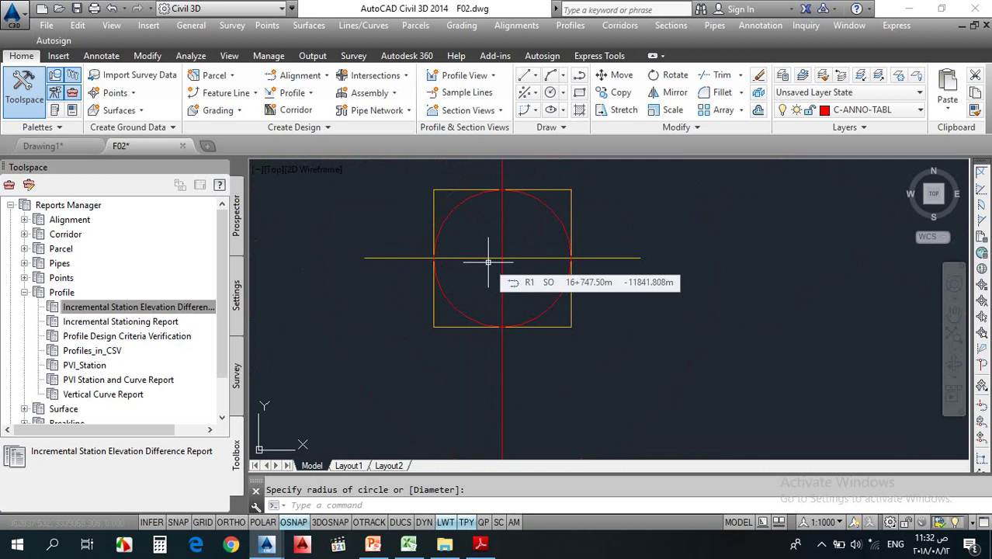
{"action": "scroll", "coordinate": [489, 268], "scroll_direction": "down", "scroll_amount": 5}
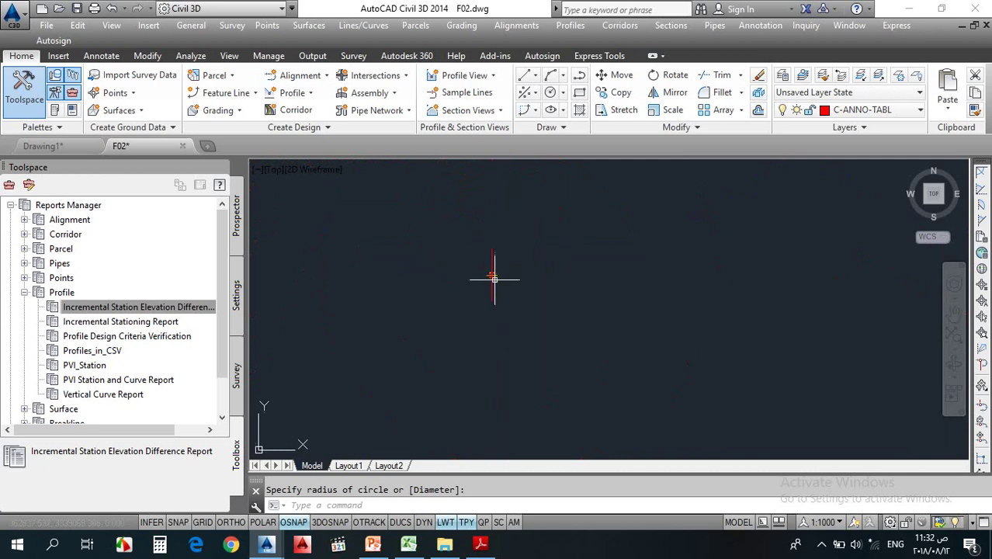
{"action": "scroll", "coordinate": [489, 287], "scroll_direction": "down", "scroll_amount": 4}
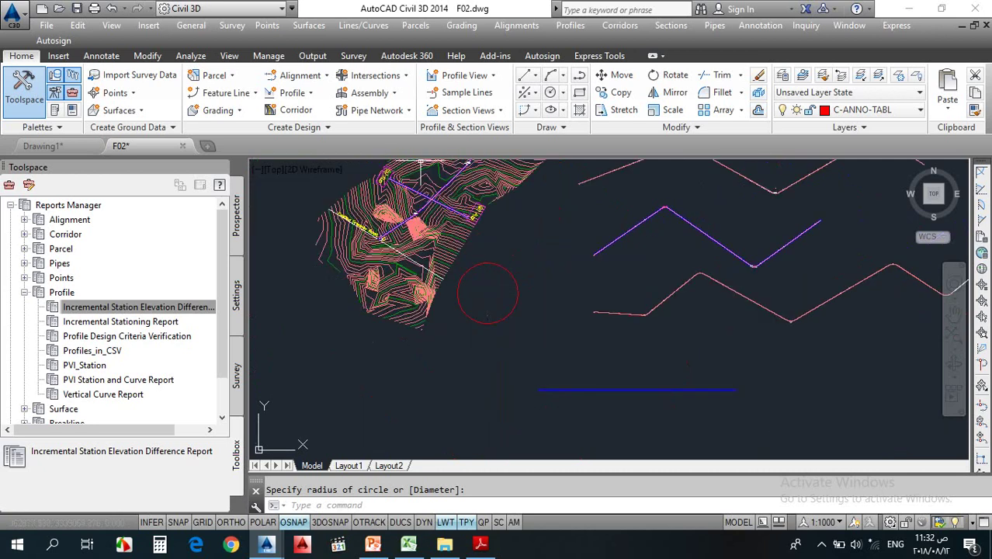
{"action": "scroll", "coordinate": [458, 217], "scroll_direction": "up", "scroll_amount": 8}
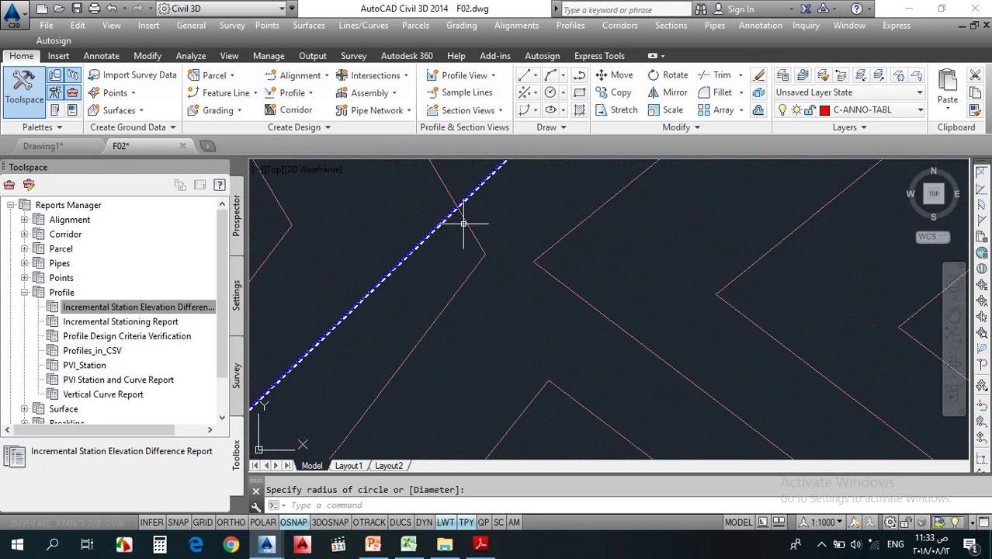
{"action": "scroll", "coordinate": [474, 201], "scroll_direction": "down", "scroll_amount": 7}
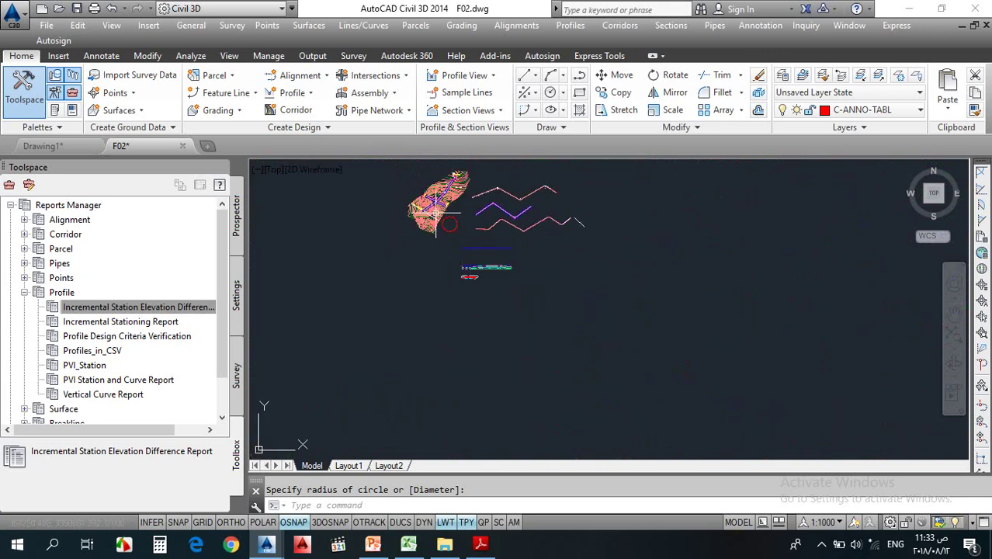
{"action": "scroll", "coordinate": [436, 211], "scroll_direction": "up", "scroll_amount": 8}
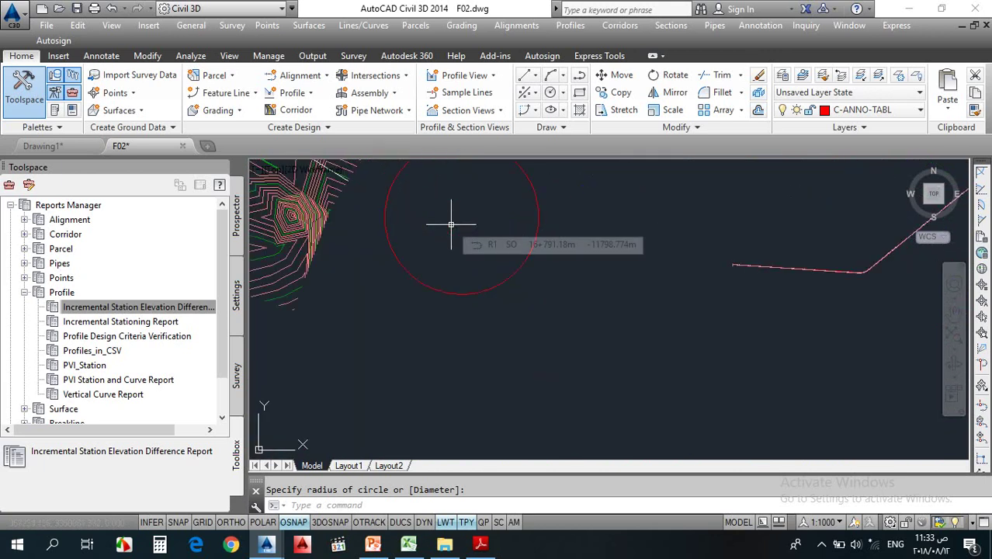
{"action": "scroll", "coordinate": [451, 215], "scroll_direction": "up", "scroll_amount": 2}
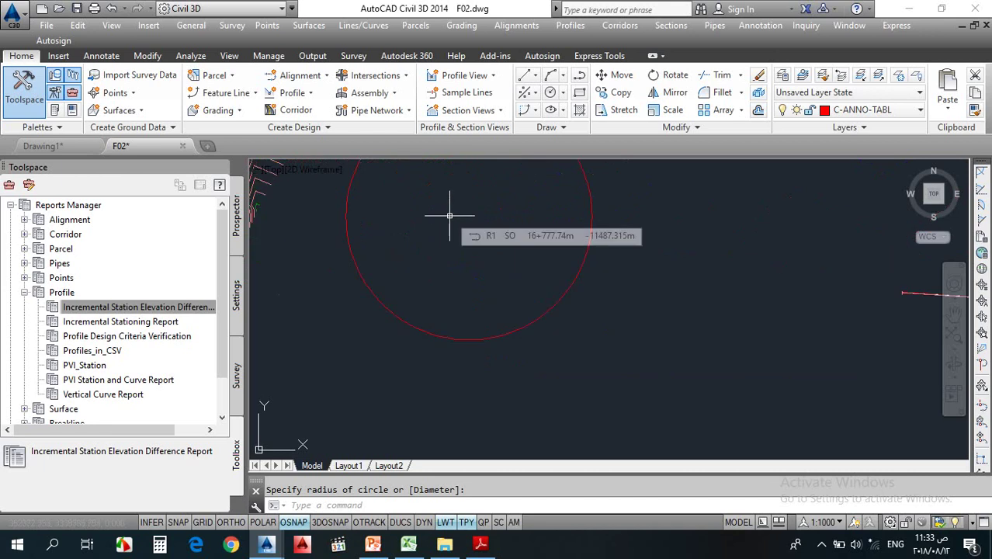
{"action": "scroll", "coordinate": [450, 216], "scroll_direction": "down", "scroll_amount": 5}
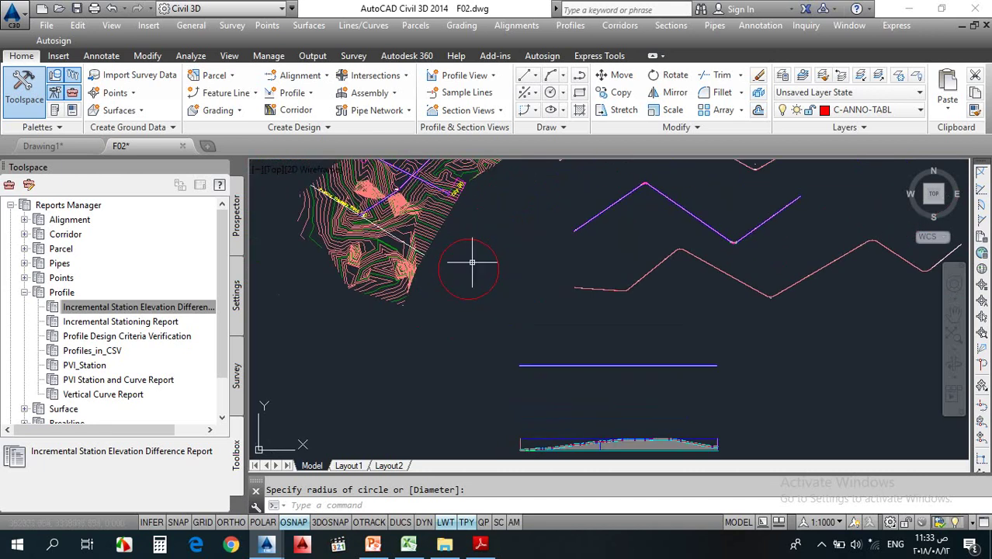
{"action": "scroll", "coordinate": [468, 269], "scroll_direction": "up", "scroll_amount": 5}
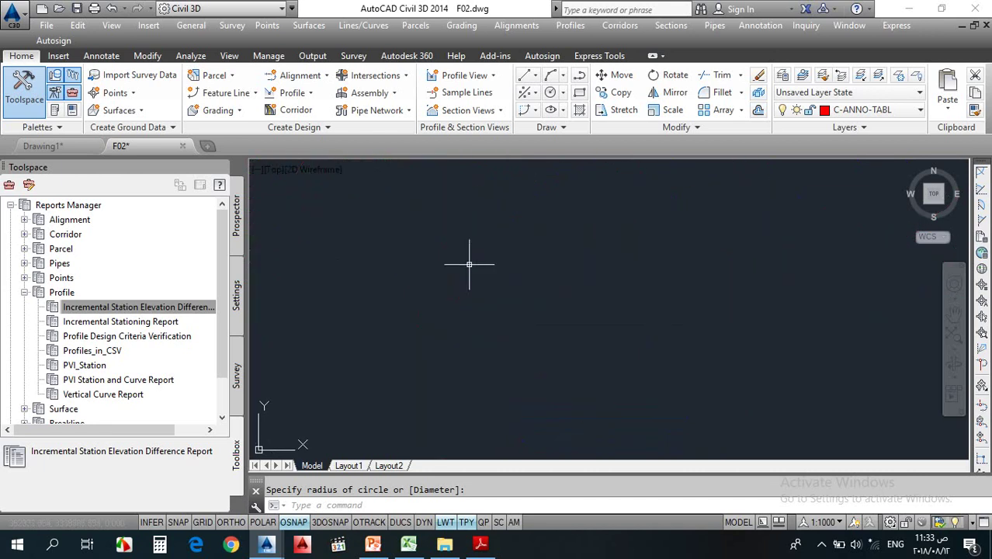
{"action": "scroll", "coordinate": [469, 264], "scroll_direction": "down", "scroll_amount": 2}
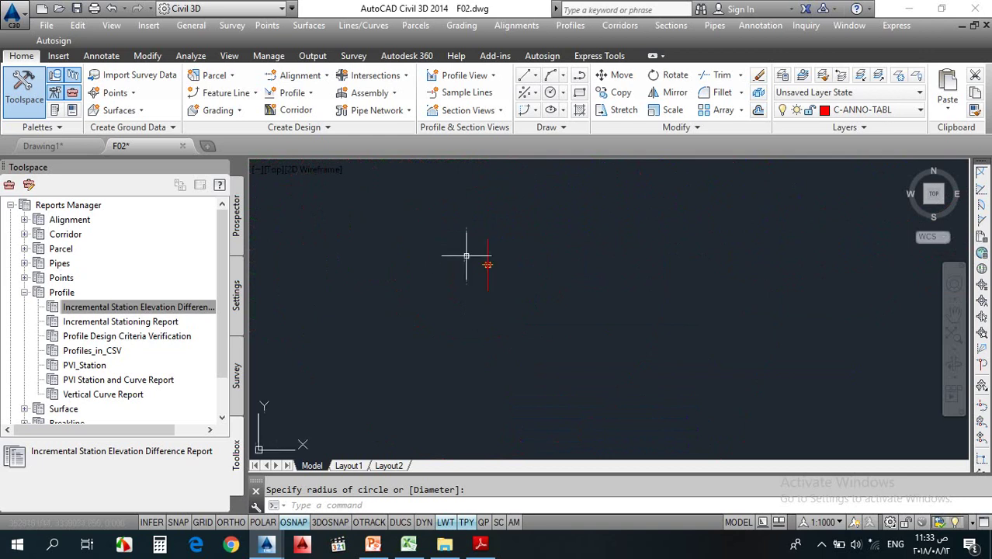
Switch to the Civil 3D PowerPoint presentation, examine the Urban Undivided typical cross section, and return to the UUNDIV assembly drawing
{"action": "scroll", "coordinate": [504, 267], "scroll_direction": "up", "scroll_amount": 3}
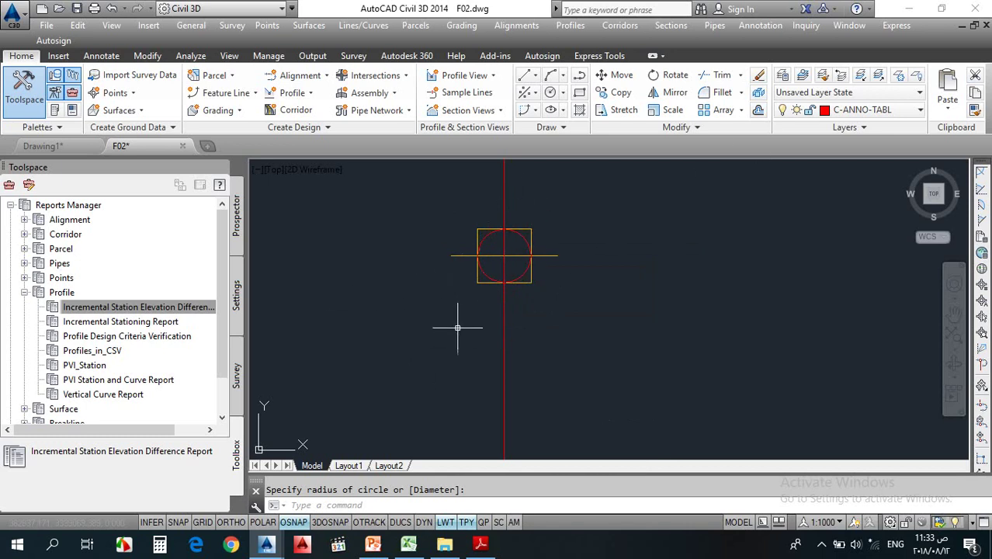
{"action": "left_click", "coordinate": [371, 545]}
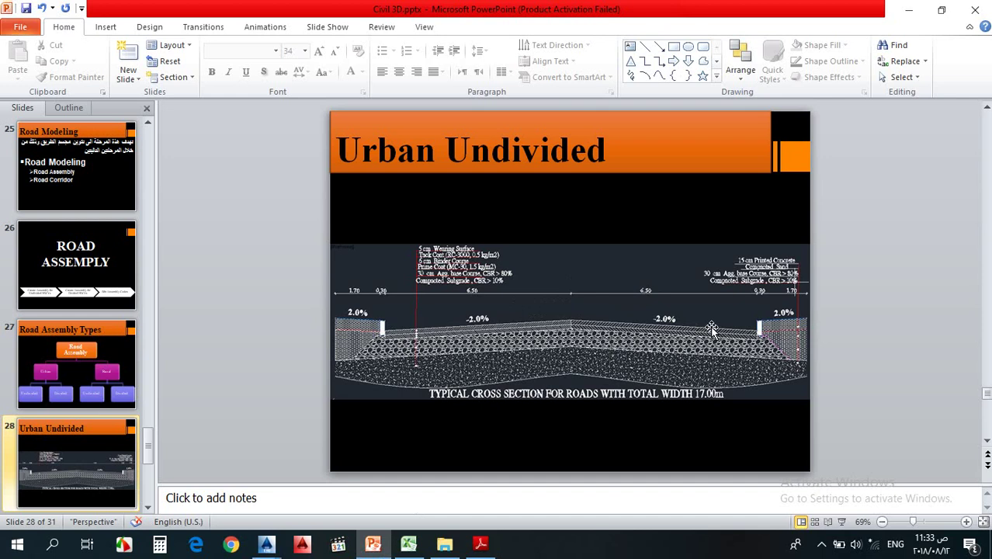
{"action": "left_click", "coordinate": [266, 543]}
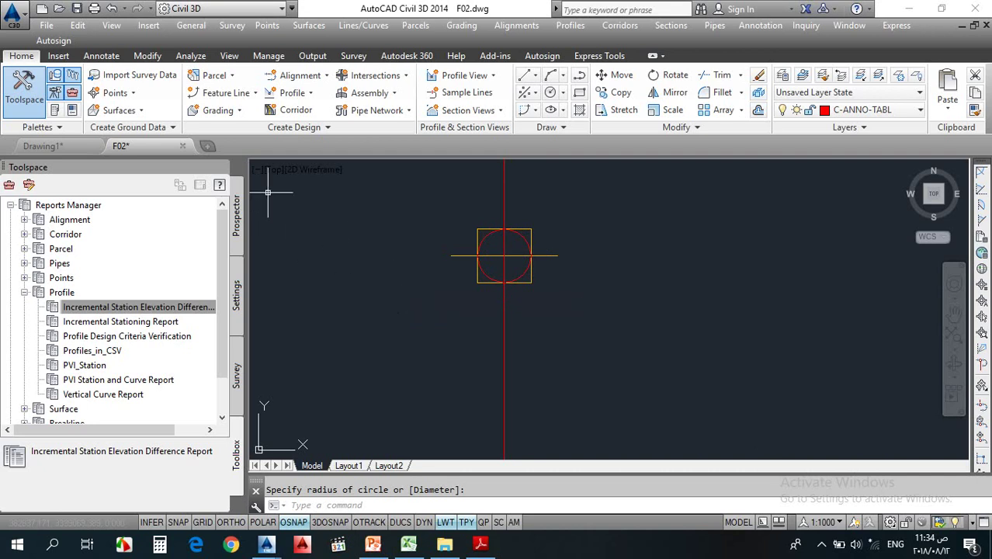
Close the Toolspace and display the subassembly tool palettes beside the assembly drawing
{"action": "left_click", "coordinate": [219, 166]}
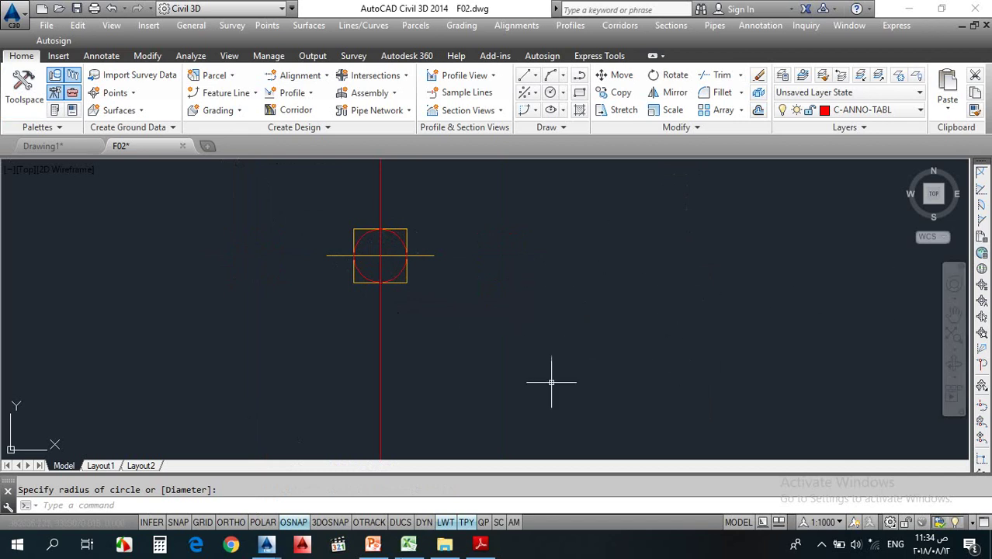
{"action": "key", "text": "Escape"}
{"action": "left_click", "coordinate": [177, 348]}
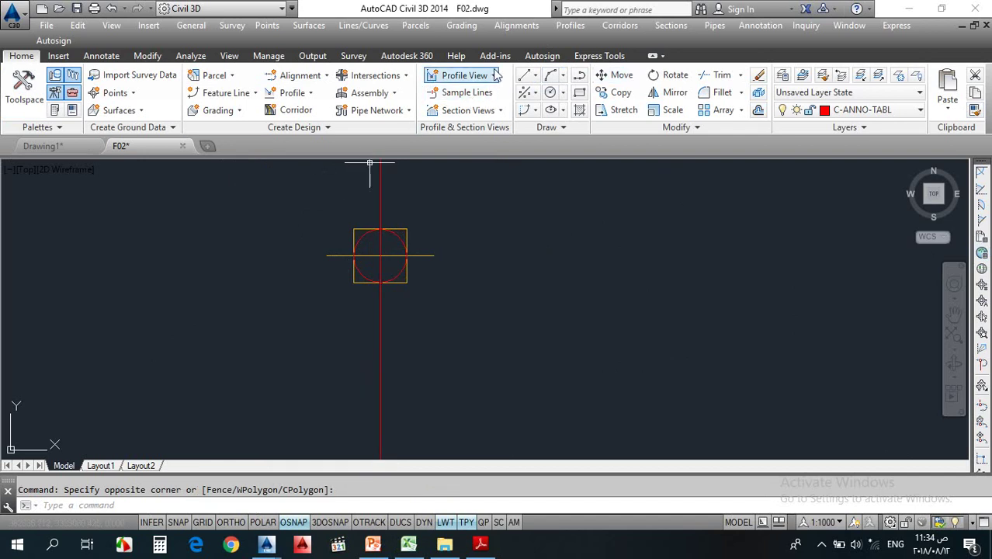
{"action": "left_click", "coordinate": [622, 27]}
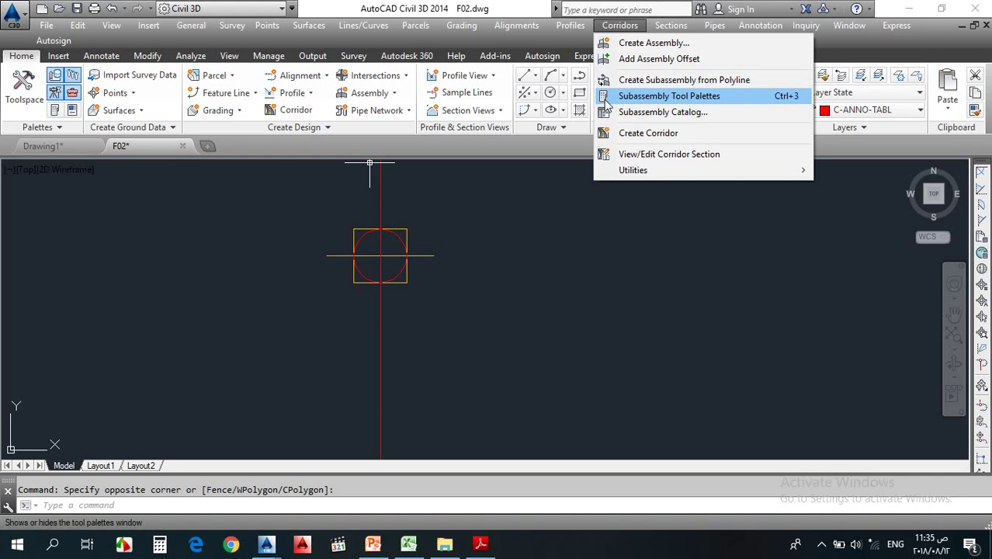
{"action": "left_click", "coordinate": [56, 41]}
{"action": "left_click", "coordinate": [97, 205]}
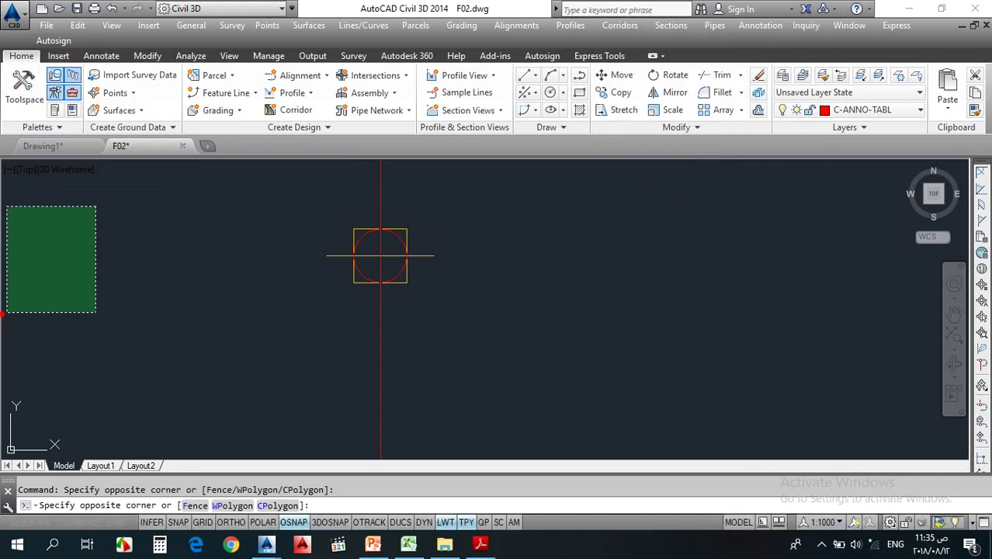
{"action": "left_click", "coordinate": [4, 312]}
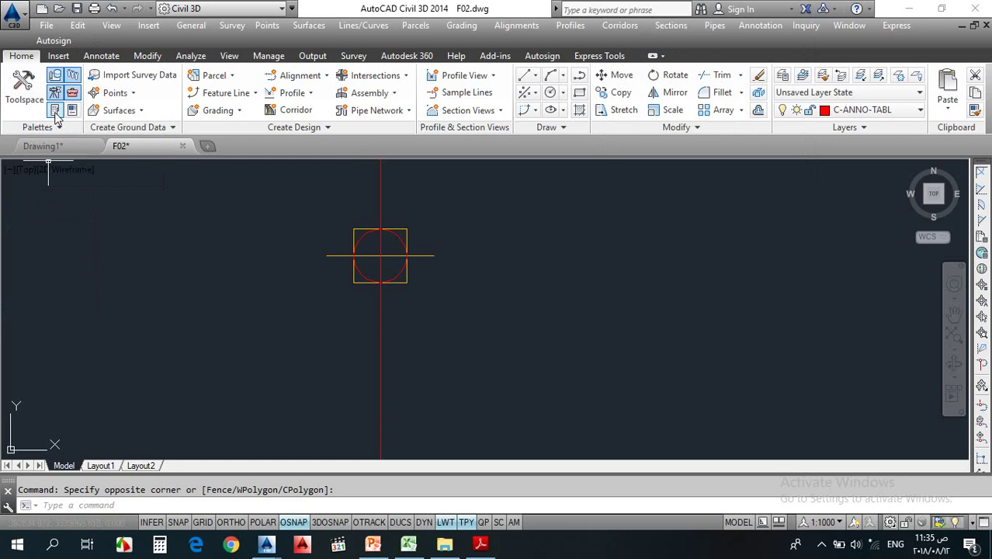
{"action": "left_click", "coordinate": [55, 111]}
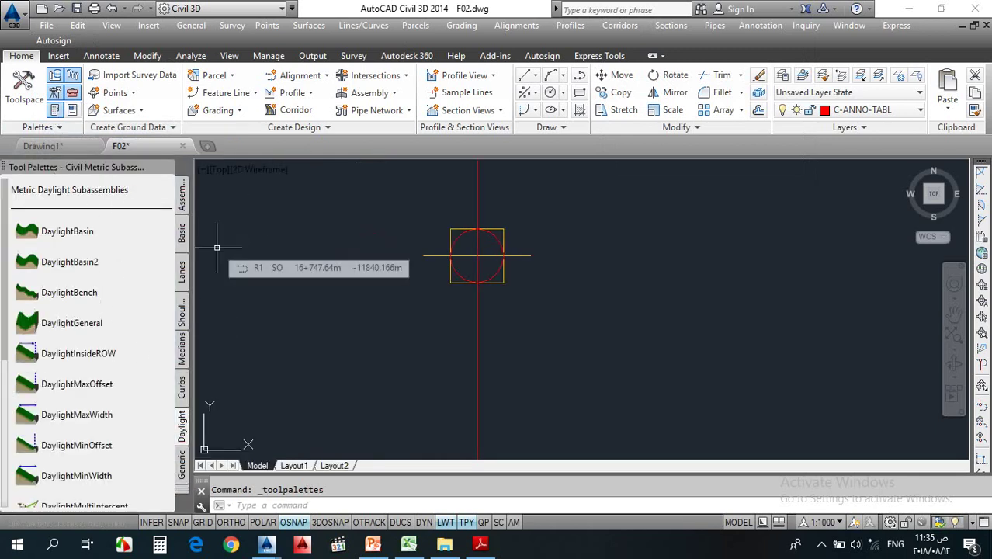
Browse the metric subassembly categories for lanes, shoulders, medians, curbs and daylight
{"action": "left_click", "coordinate": [183, 273]}
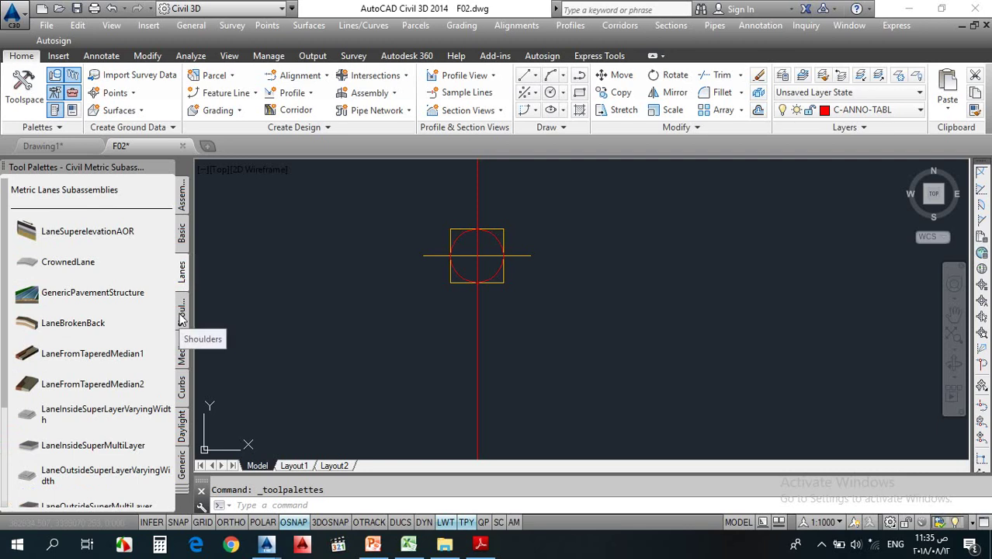
{"action": "left_click", "coordinate": [179, 312]}
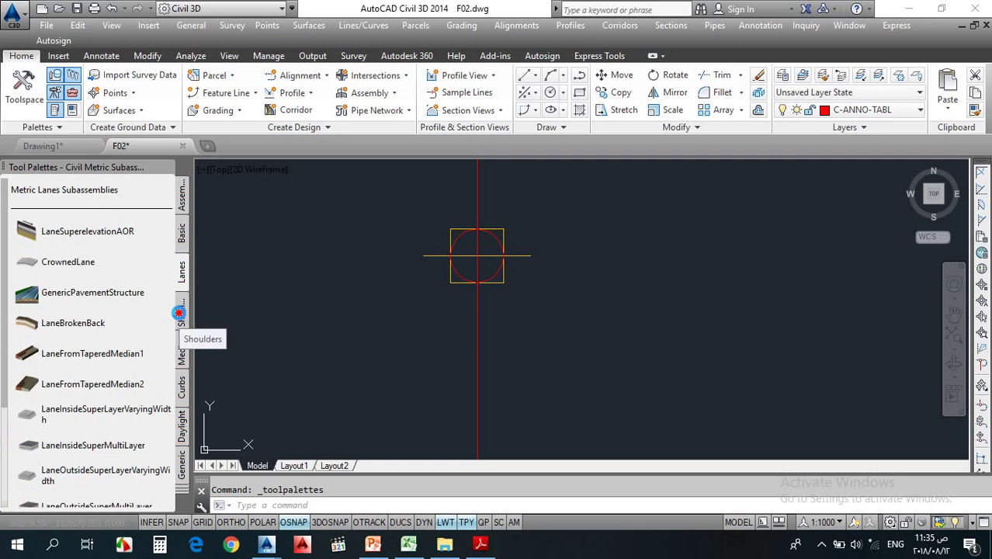
{"action": "left_click", "coordinate": [181, 354]}
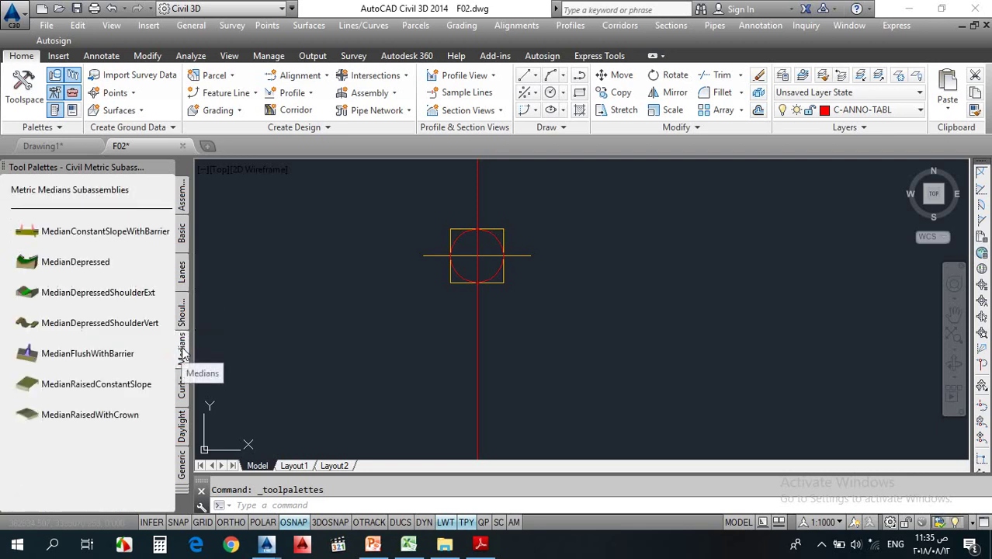
{"action": "left_click", "coordinate": [184, 393]}
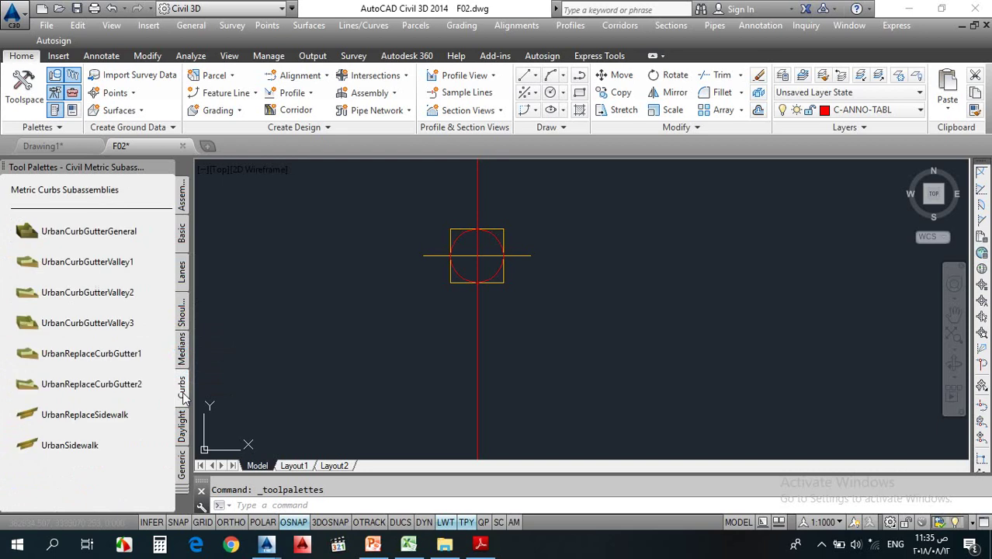
{"action": "left_click", "coordinate": [184, 420]}
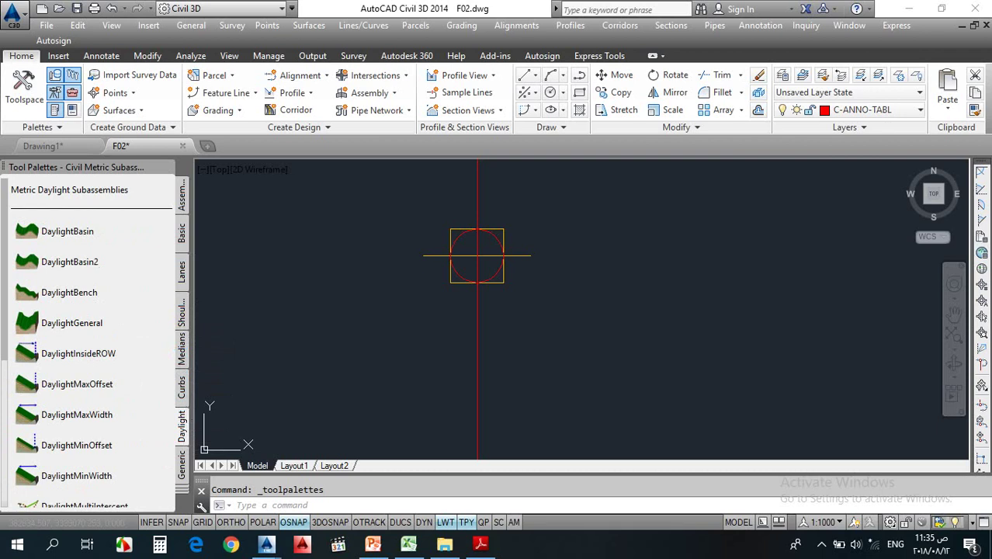
{"action": "left_click", "coordinate": [253, 295]}
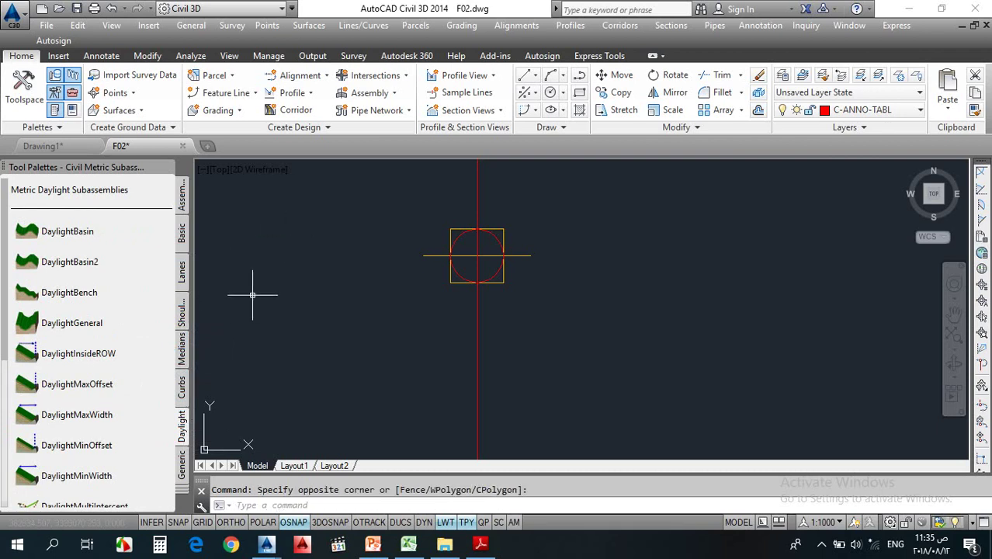
Hide the subassembly tool palettes and display them again using the corridor commands
{"action": "left_click", "coordinate": [168, 166]}
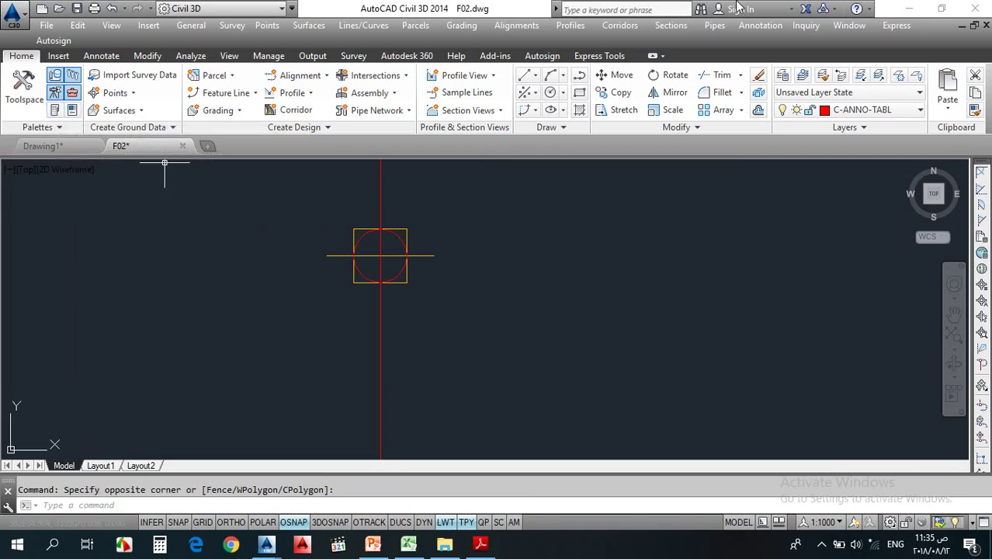
{"action": "left_click", "coordinate": [620, 28]}
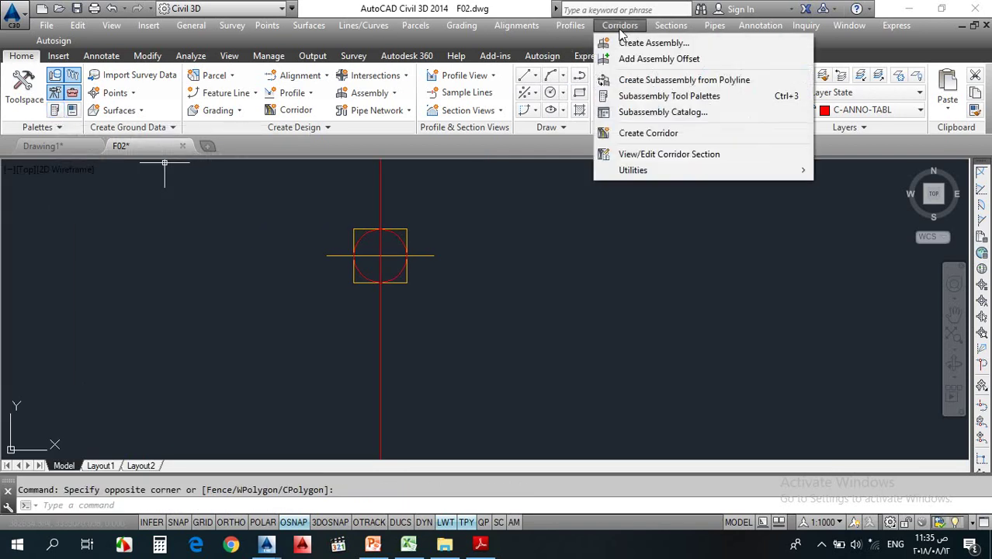
{"action": "left_click", "coordinate": [644, 96]}
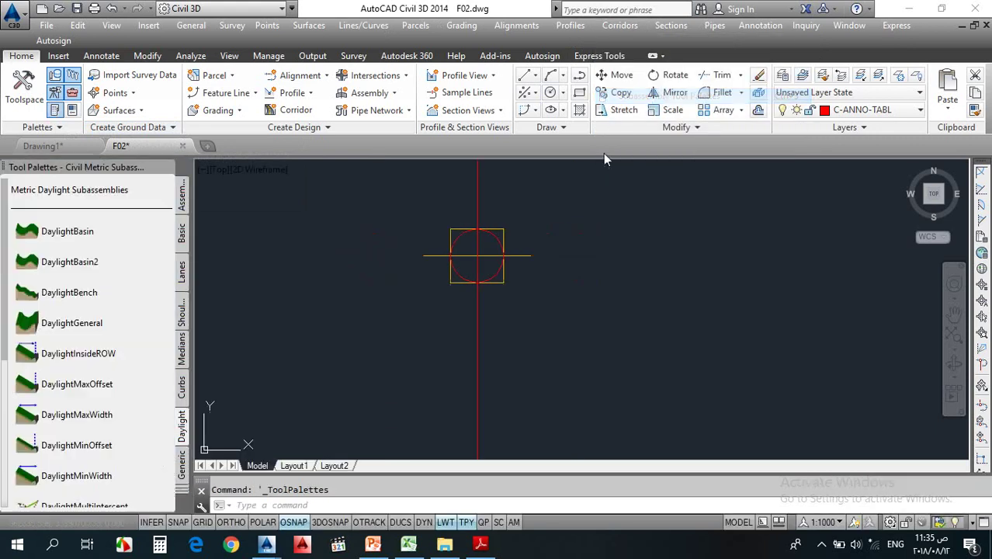
{"action": "left_click", "coordinate": [347, 347]}
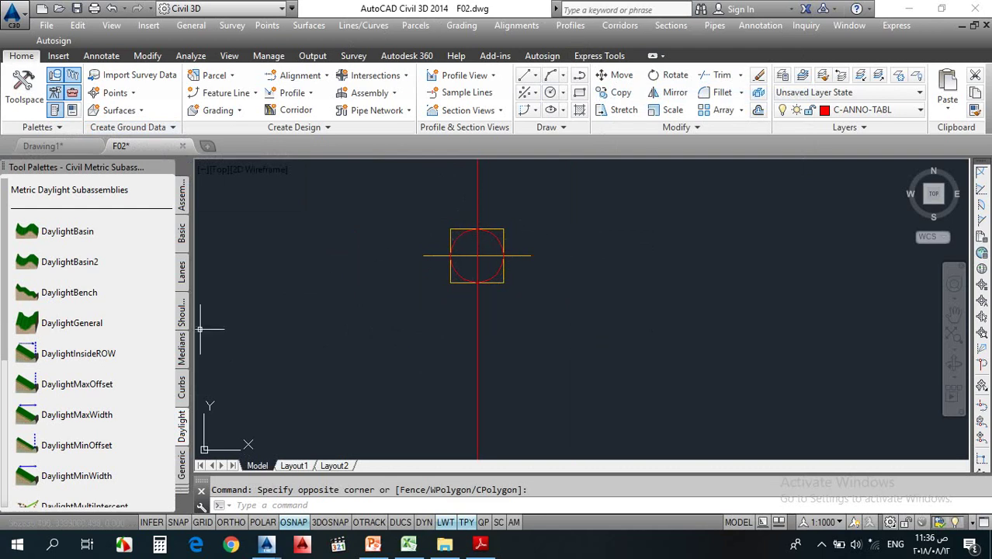
Examine the individual subassemblies offered for metric lanes, shoulders, medians and curbs
{"action": "left_click", "coordinate": [183, 273]}
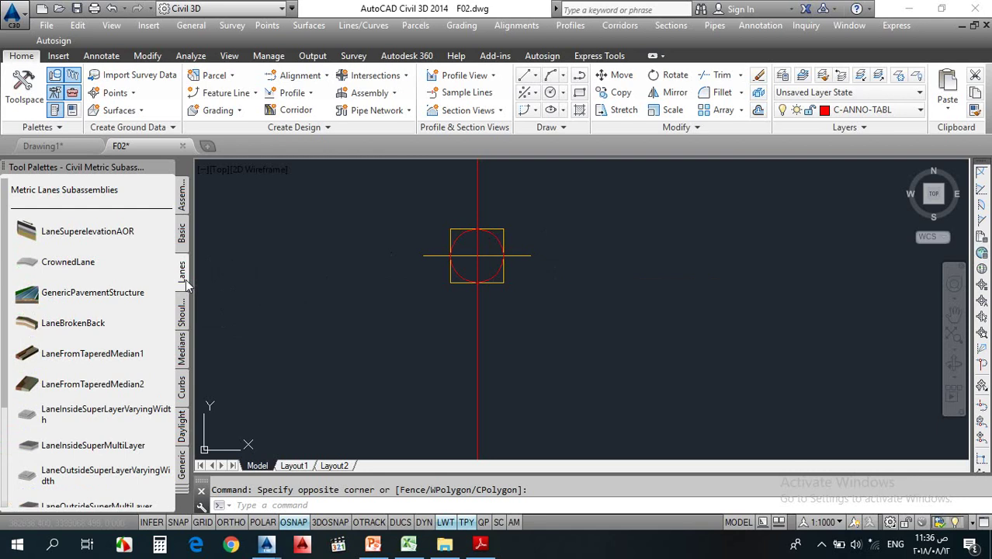
{"action": "scroll", "coordinate": [110, 335], "scroll_direction": "down", "scroll_amount": 3}
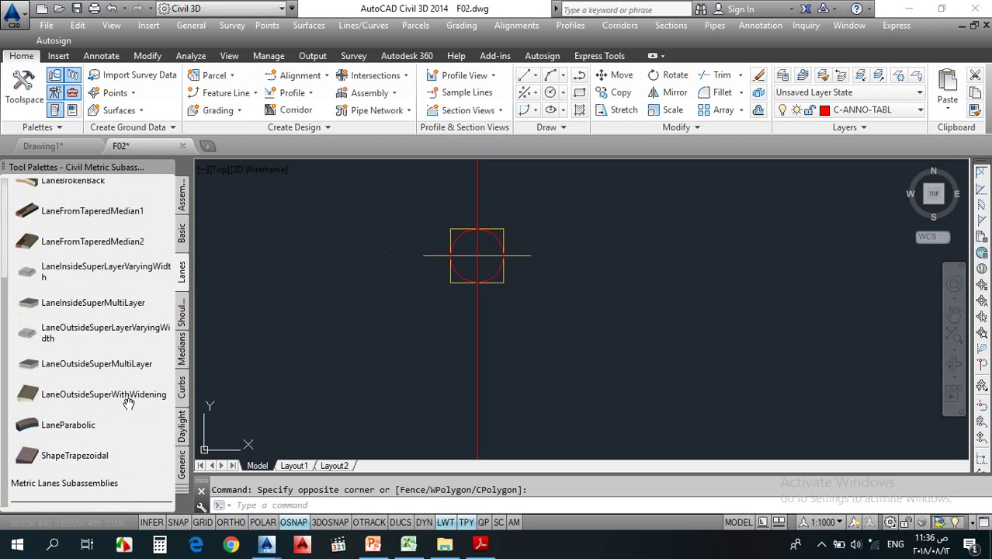
{"action": "left_click", "coordinate": [182, 318]}
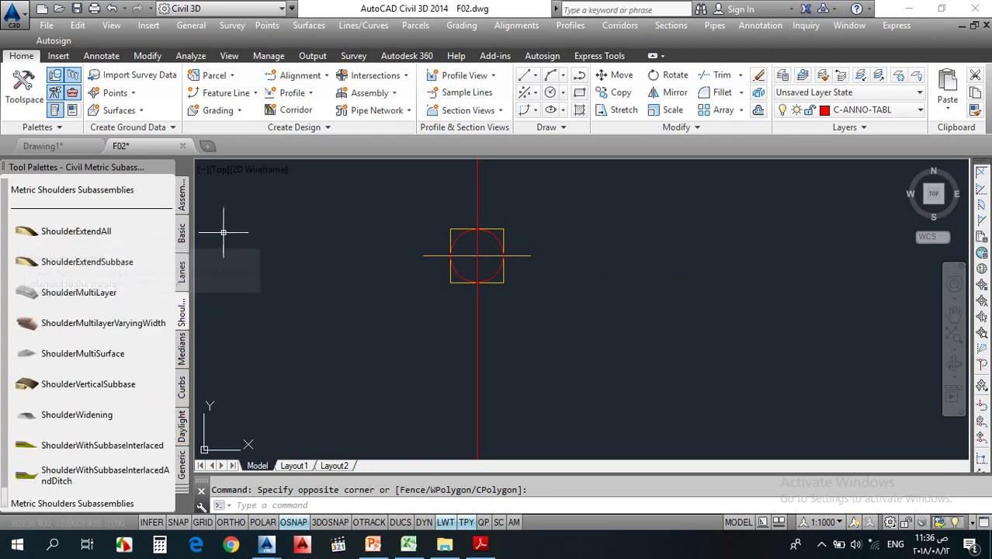
{"action": "left_click", "coordinate": [182, 354]}
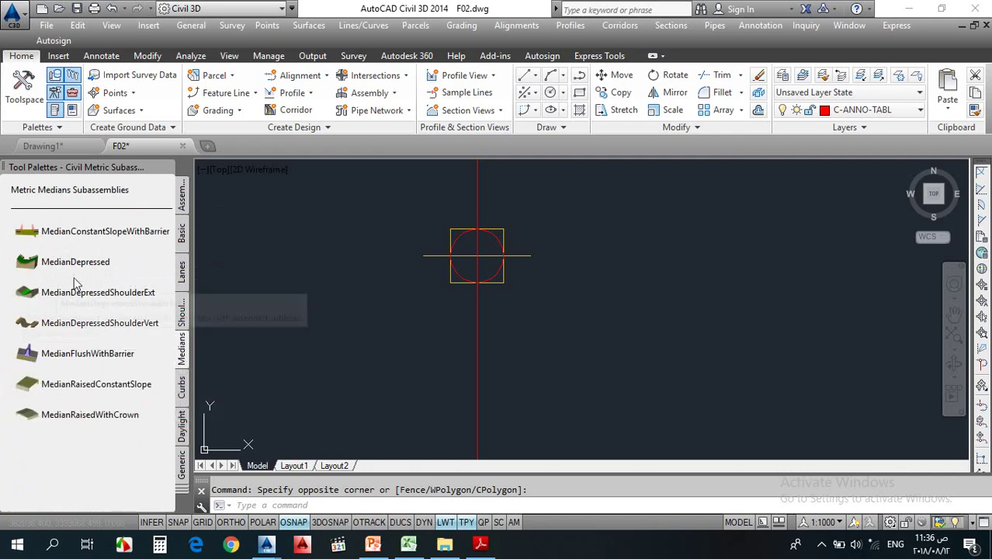
{"action": "left_click", "coordinate": [182, 386]}
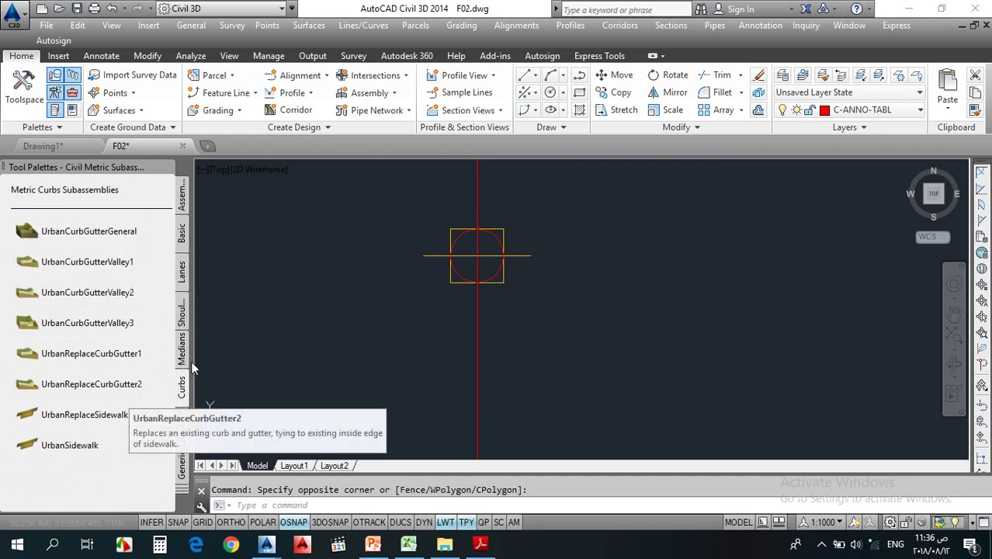
{"action": "left_click", "coordinate": [183, 274]}
{"action": "left_click", "coordinate": [183, 314]}
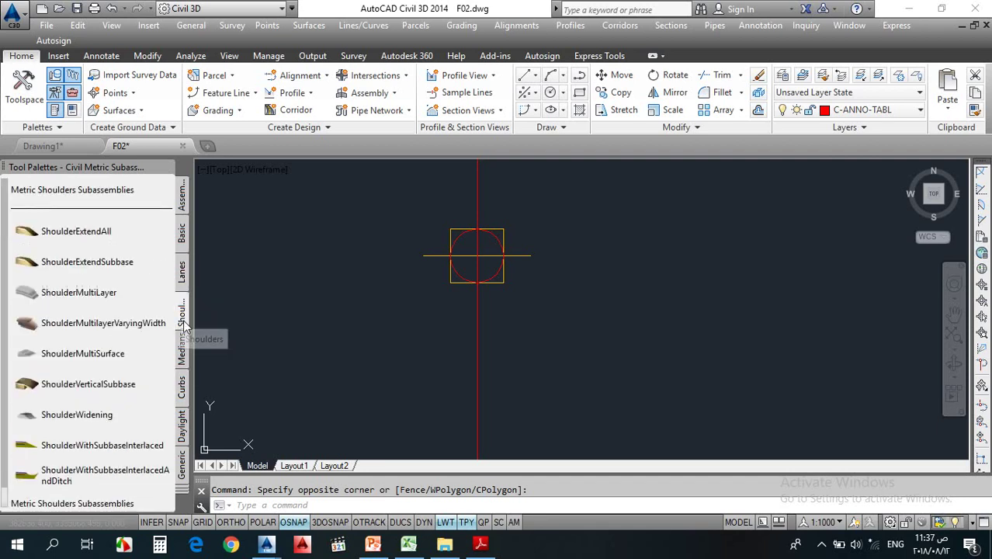
{"action": "left_click", "coordinate": [183, 355]}
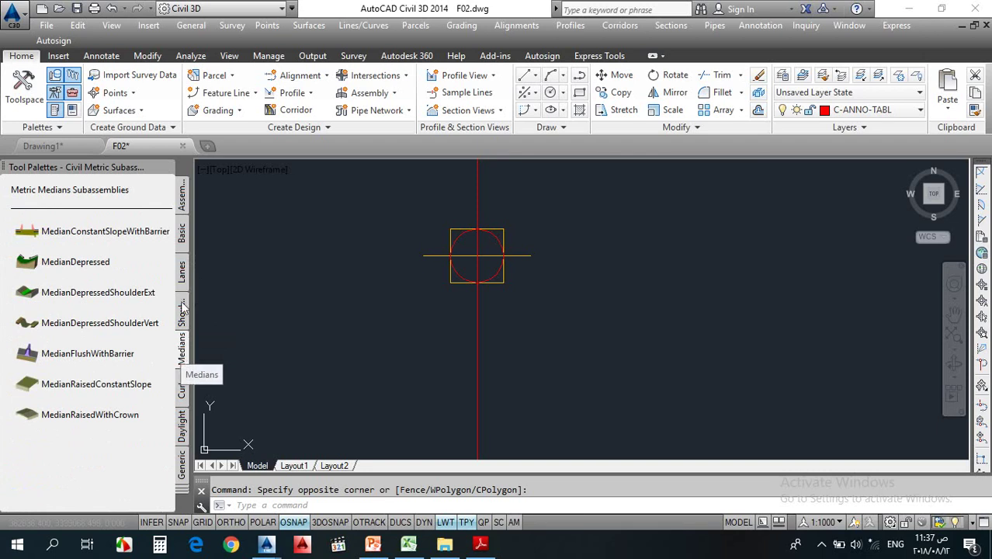
Compare the GenericPavementStructure entries in the Lanes and Basic categories and look over the ready-made metric assemblies
{"action": "left_click", "coordinate": [184, 274]}
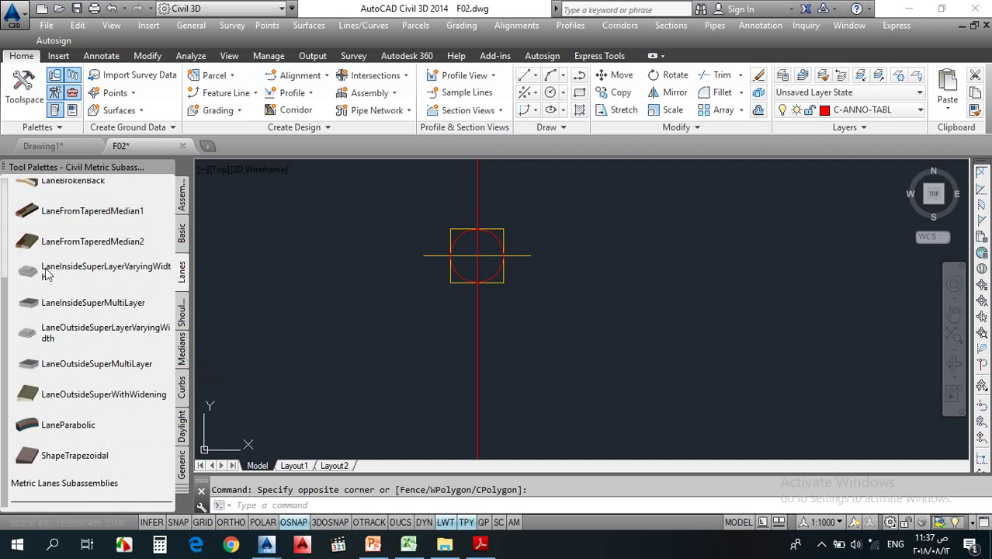
{"action": "scroll", "coordinate": [128, 288], "scroll_direction": "up", "scroll_amount": 3}
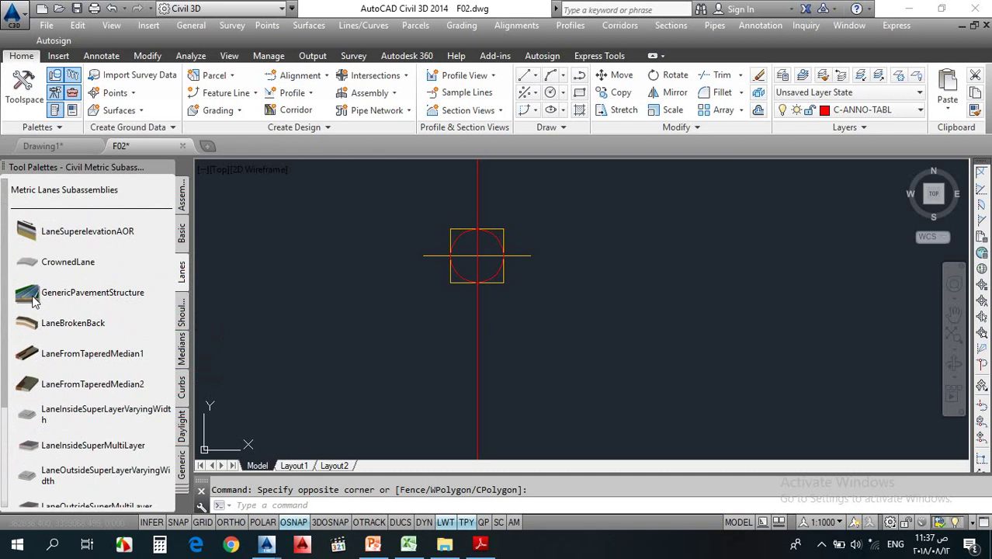
{"action": "left_click", "coordinate": [183, 234]}
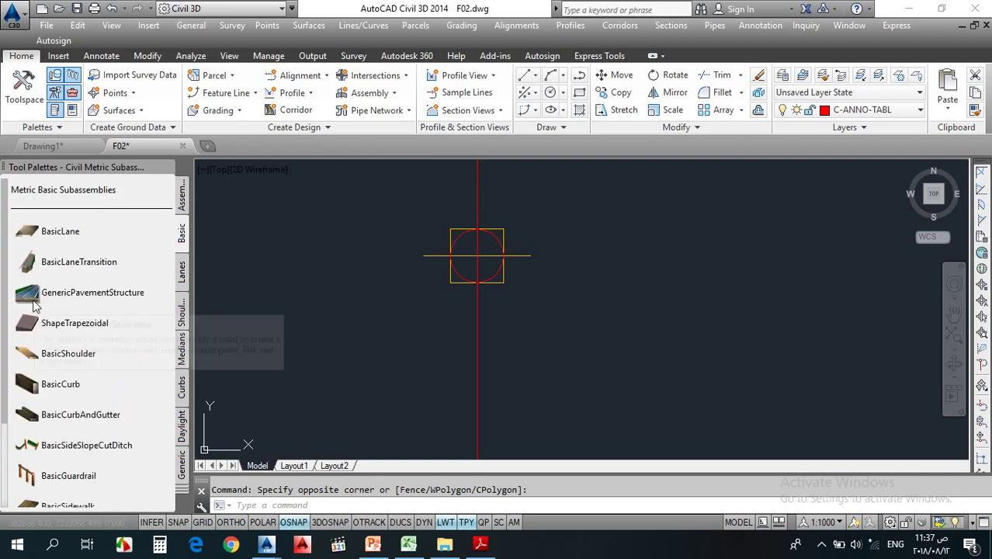
{"action": "left_click", "coordinate": [180, 218]}
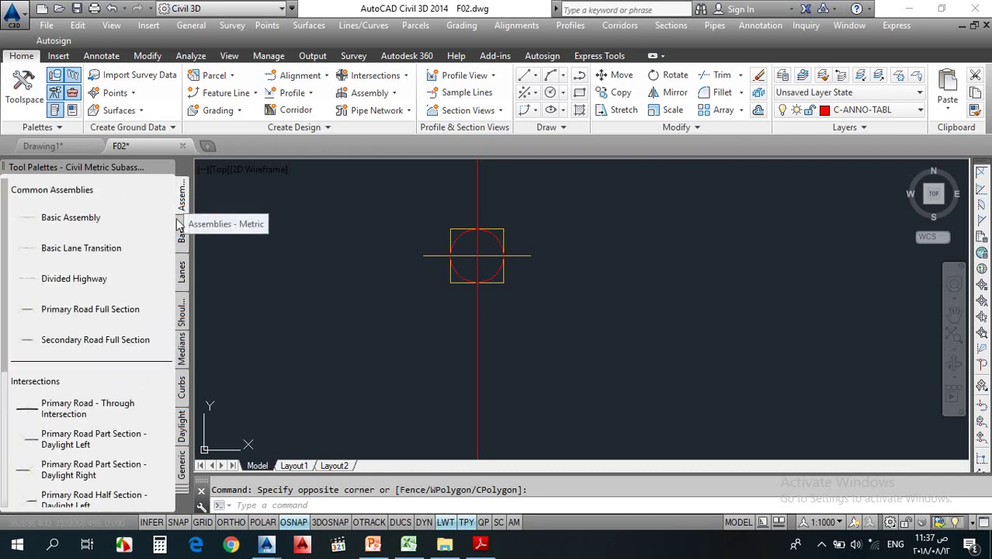
{"action": "left_click", "coordinate": [182, 242]}
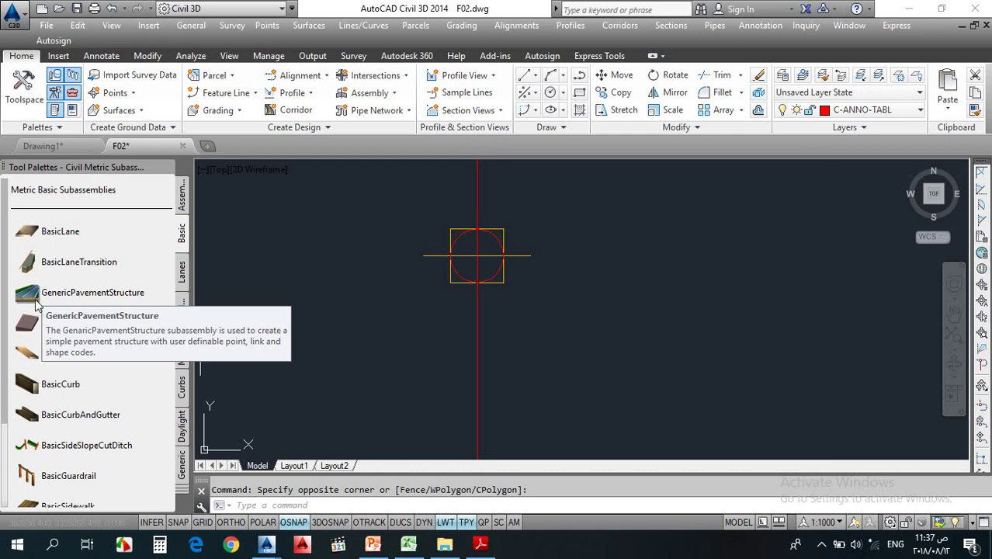
Close the subassembly tool palettes and reopen them
{"action": "left_click", "coordinate": [170, 166]}
{"action": "key", "text": "Escape"}
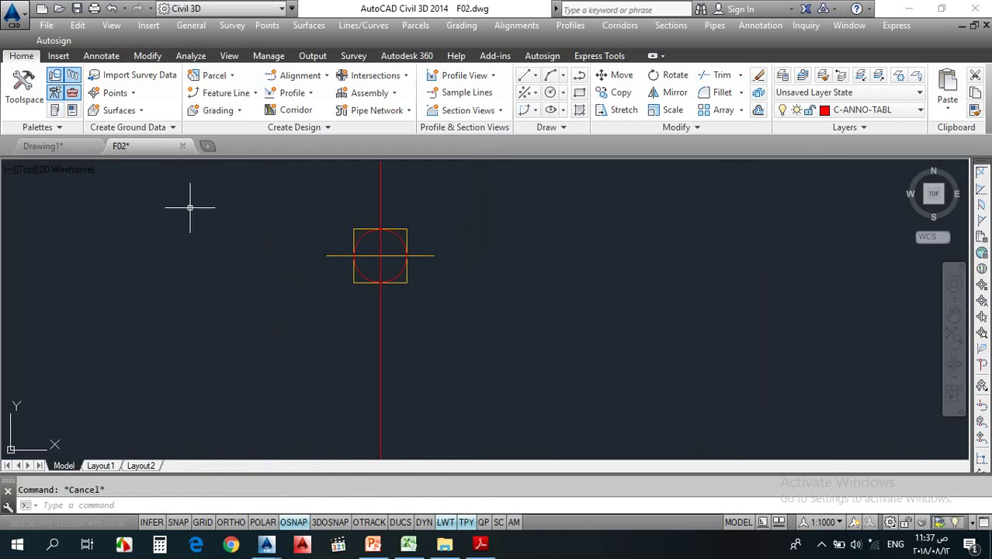
{"action": "left_click", "coordinate": [54, 111]}
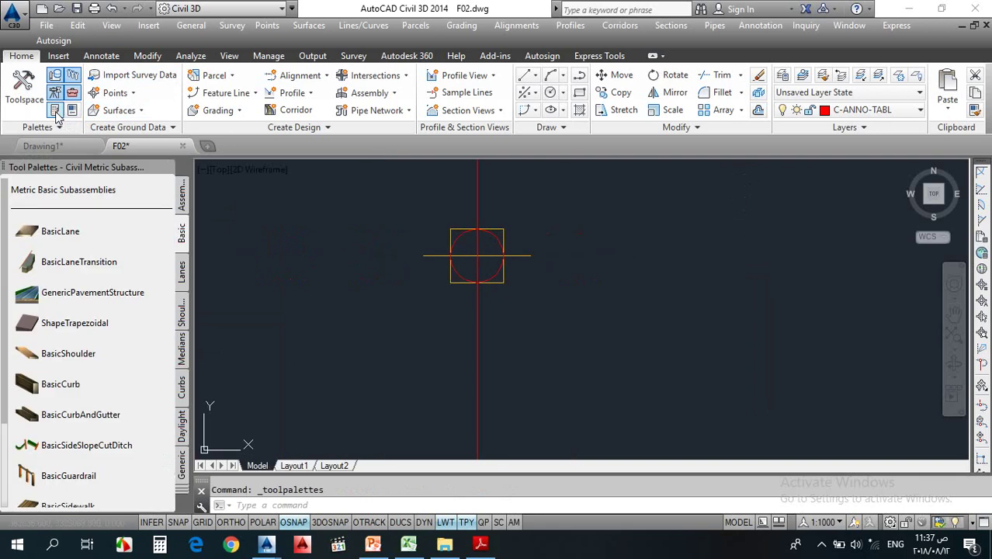
Attach a GenericPavementStructure from the basic metric subassemblies to the right side of the assembly marker, keeping its default parameters
{"action": "left_click", "coordinate": [184, 268]}
{"action": "left_click", "coordinate": [183, 232]}
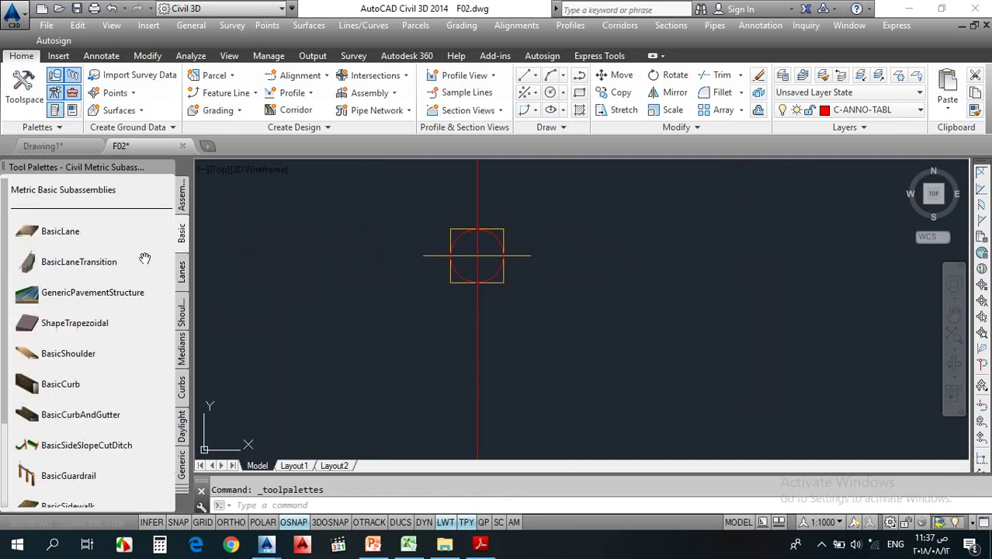
{"action": "left_click", "coordinate": [35, 299]}
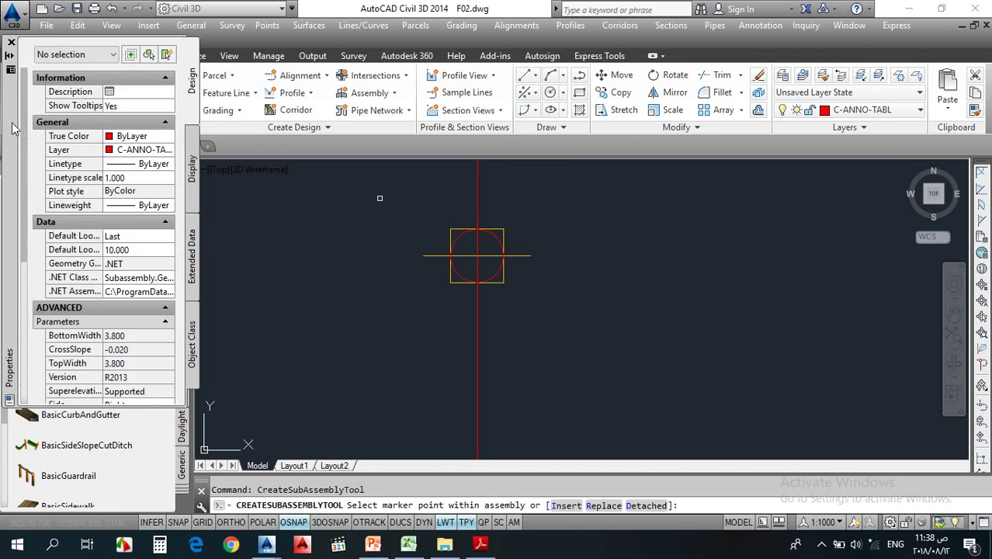
{"action": "left_click_drag", "start_coordinate": [13, 127], "coordinate": [161, 125]}
{"action": "left_click_drag", "start_coordinate": [167, 165], "coordinate": [165, 257]}
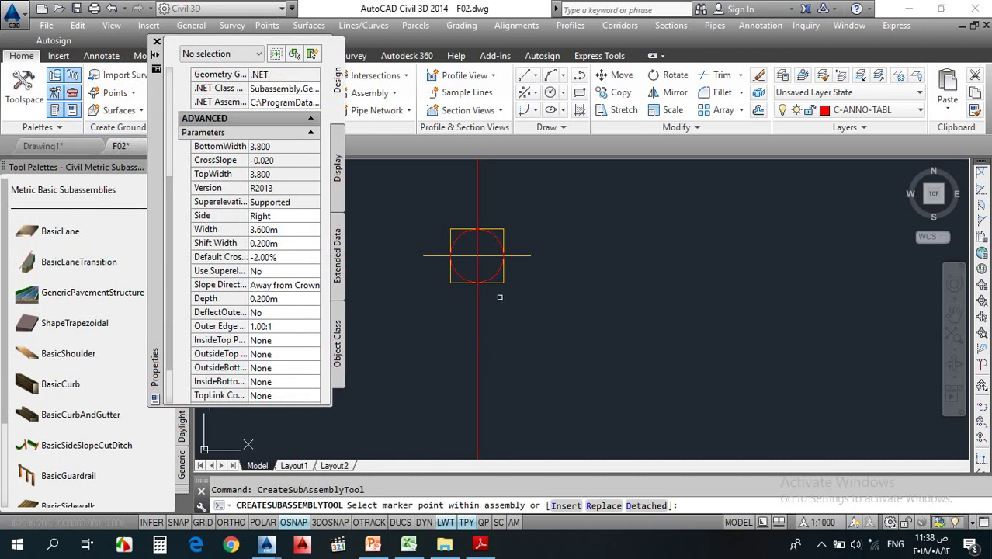
{"action": "left_click", "coordinate": [497, 241]}
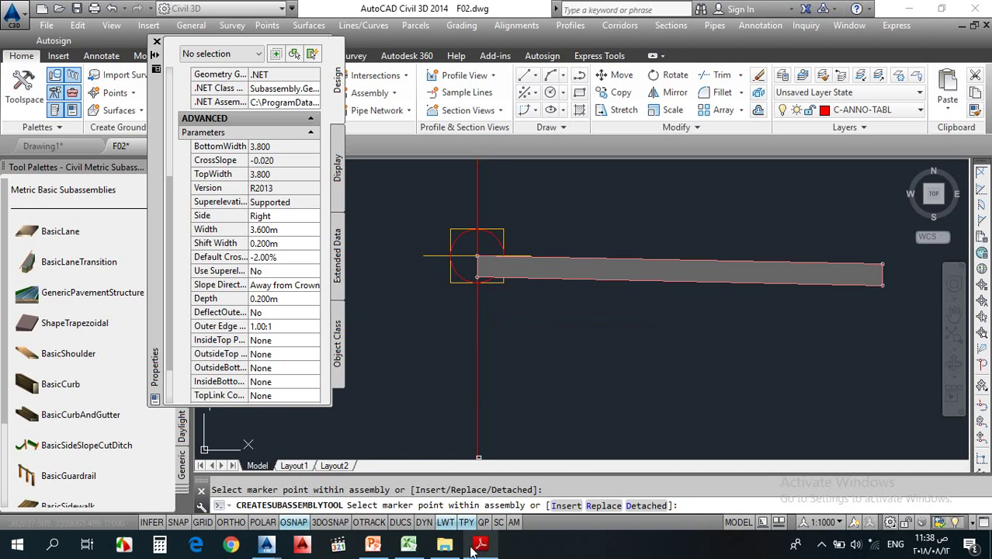
Consult the Urban Undivided cross section in PowerPoint and attach a second GenericPavementStructure to the assembly with its Side set to Left
{"action": "left_click", "coordinate": [372, 545]}
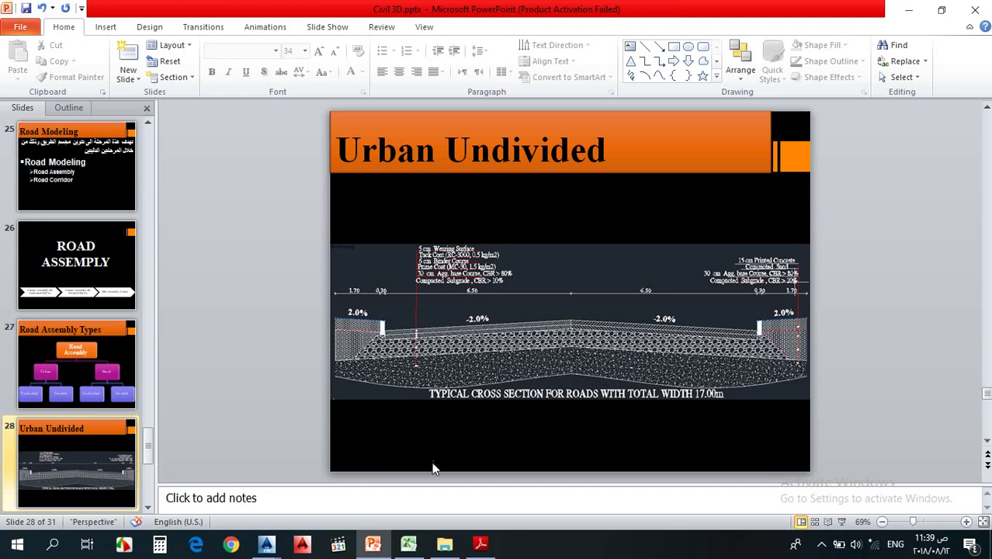
{"action": "left_click", "coordinate": [379, 544]}
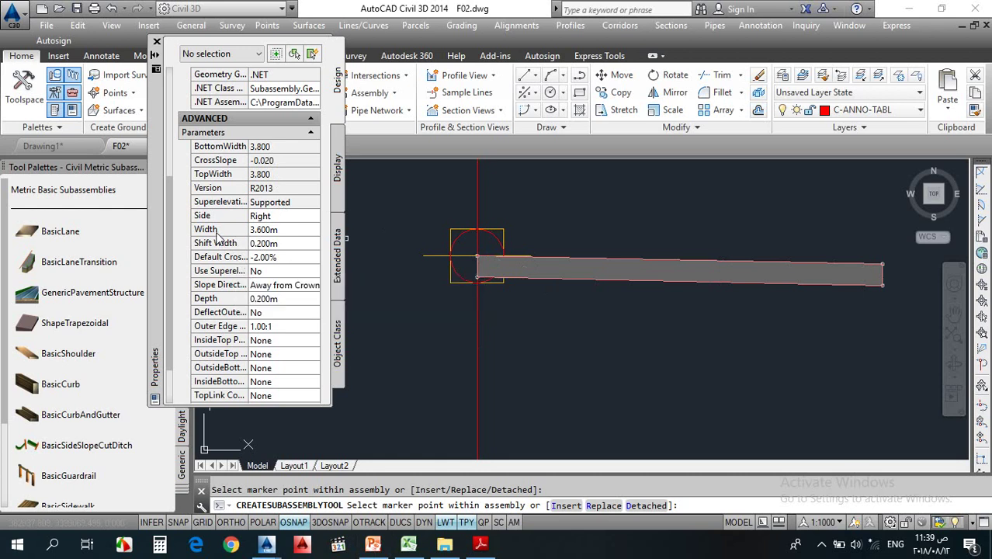
{"action": "left_click", "coordinate": [284, 216]}
{"action": "left_click", "coordinate": [284, 217]}
{"action": "left_click", "coordinate": [263, 229]}
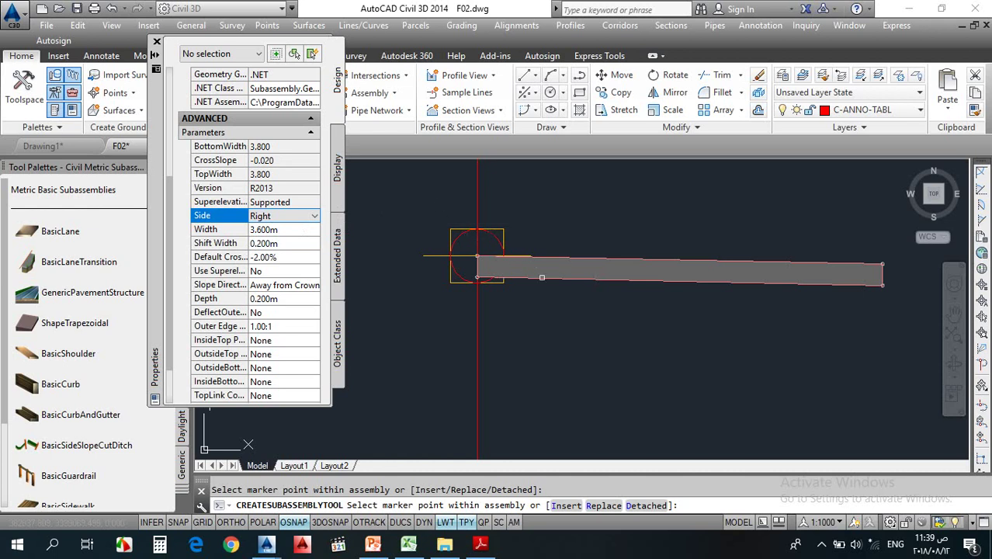
{"action": "left_click", "coordinate": [271, 218]}
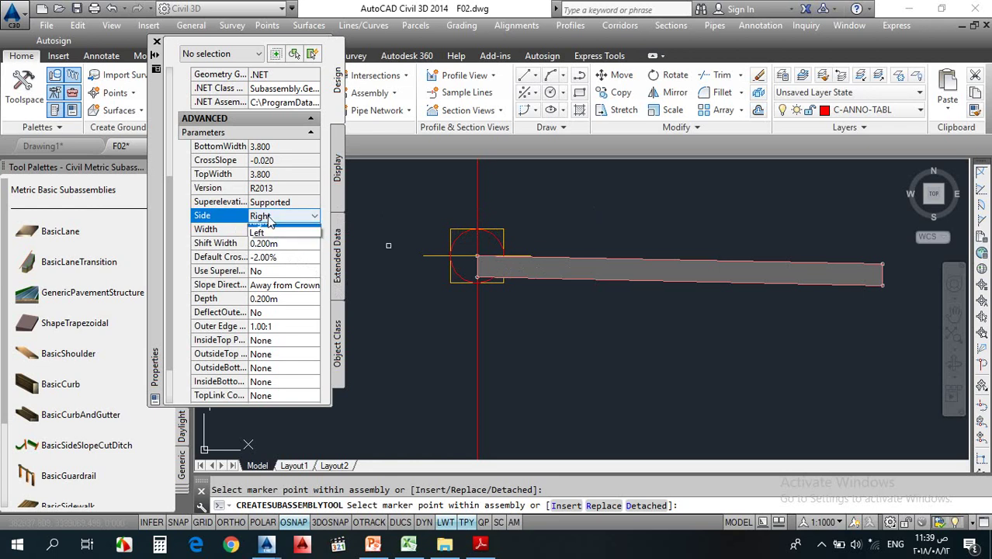
{"action": "left_click", "coordinate": [264, 233]}
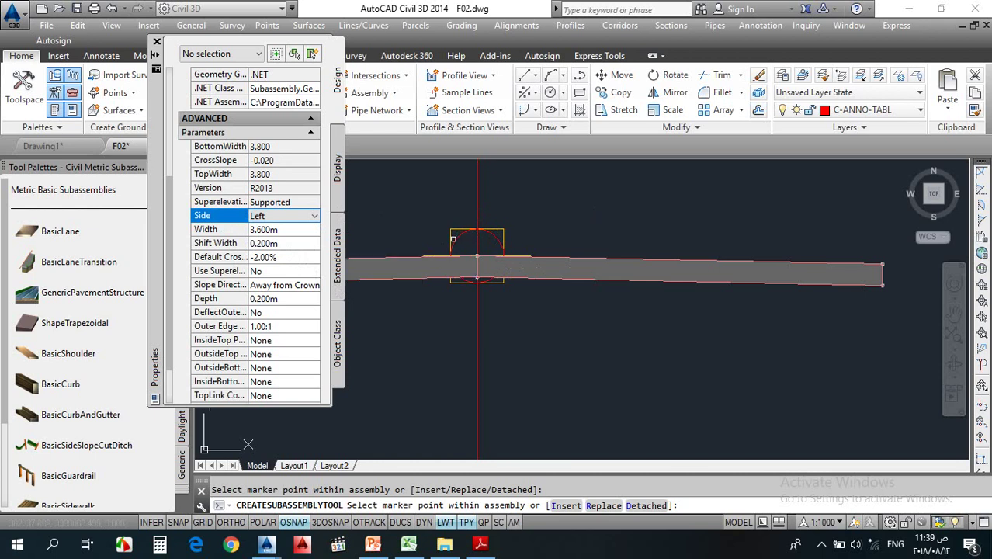
{"action": "scroll", "coordinate": [474, 295], "scroll_direction": "down", "scroll_amount": 2}
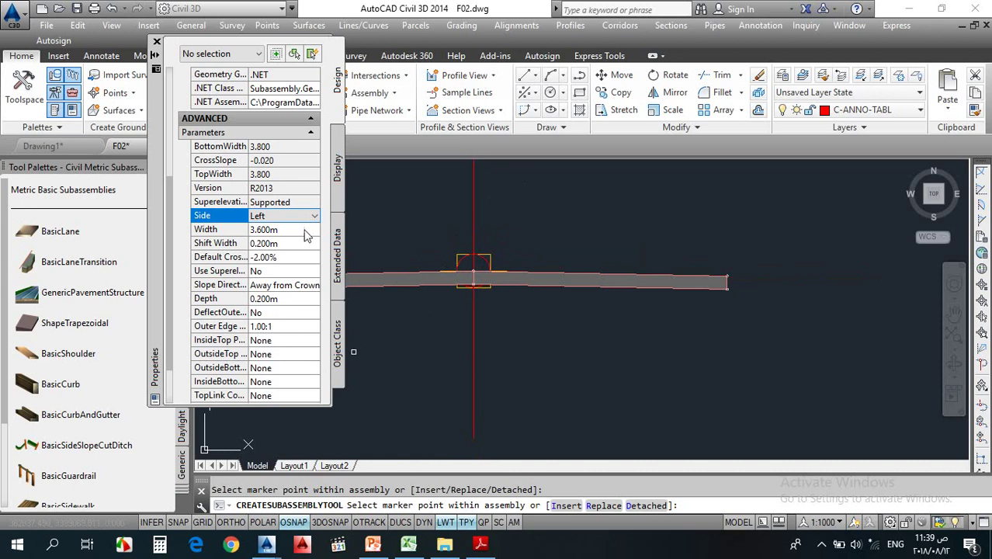
Review the Width, Shift Width and Default Cross Slope parameters of the pavement structure subassembly
{"action": "left_click", "coordinate": [281, 229]}
{"action": "double_click", "coordinate": [281, 229]}
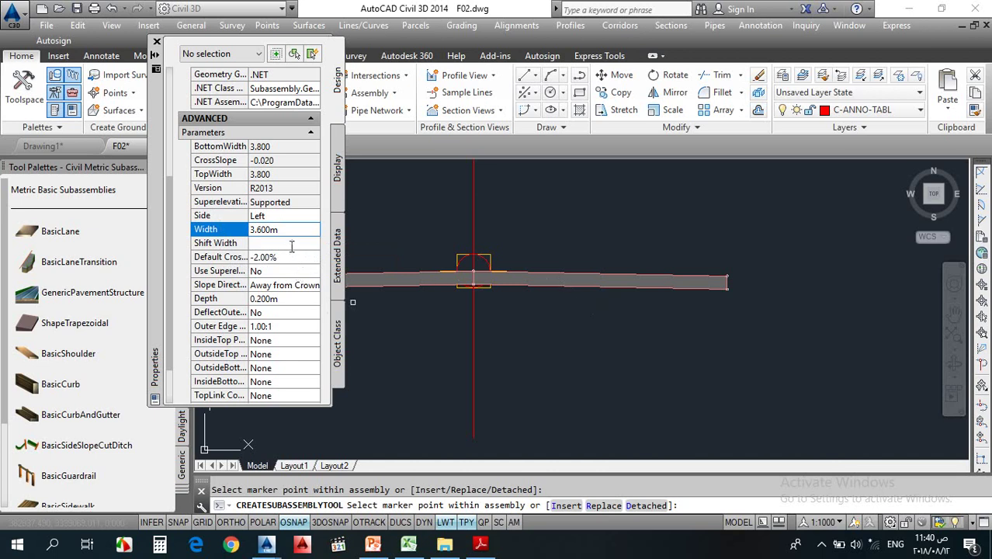
{"action": "left_click", "coordinate": [291, 244]}
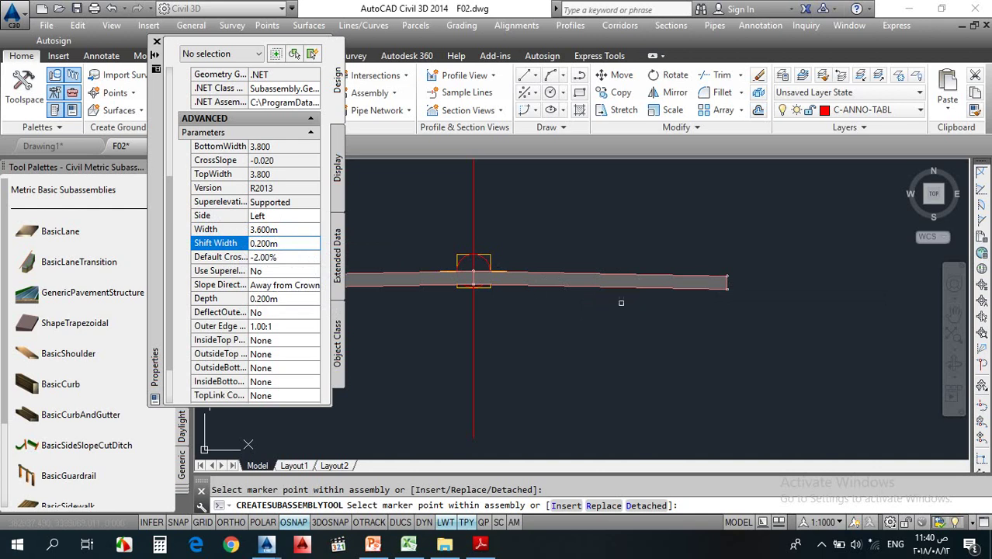
{"action": "left_click", "coordinate": [252, 244]}
{"action": "left_click", "coordinate": [252, 246]}
{"action": "left_click", "coordinate": [264, 257]}
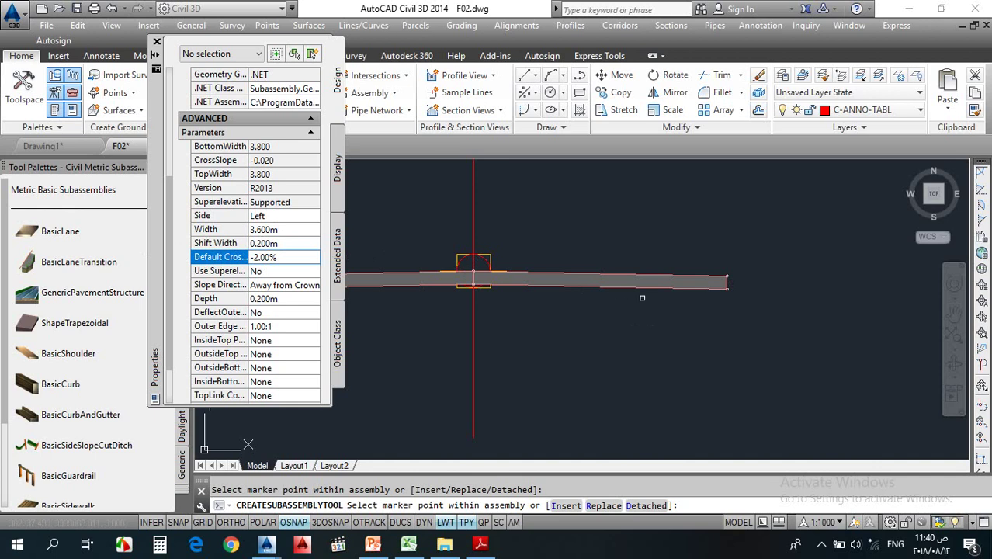
Look over the options for Use Superelevation Slope and Slope Direction, keeping No and Away from Crown
{"action": "left_click", "coordinate": [280, 277]}
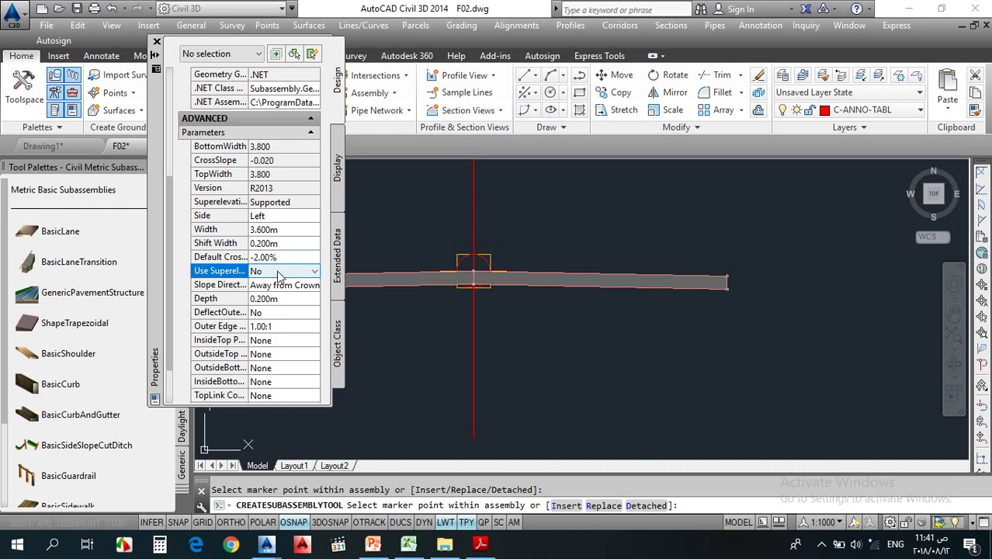
{"action": "left_click", "coordinate": [279, 276]}
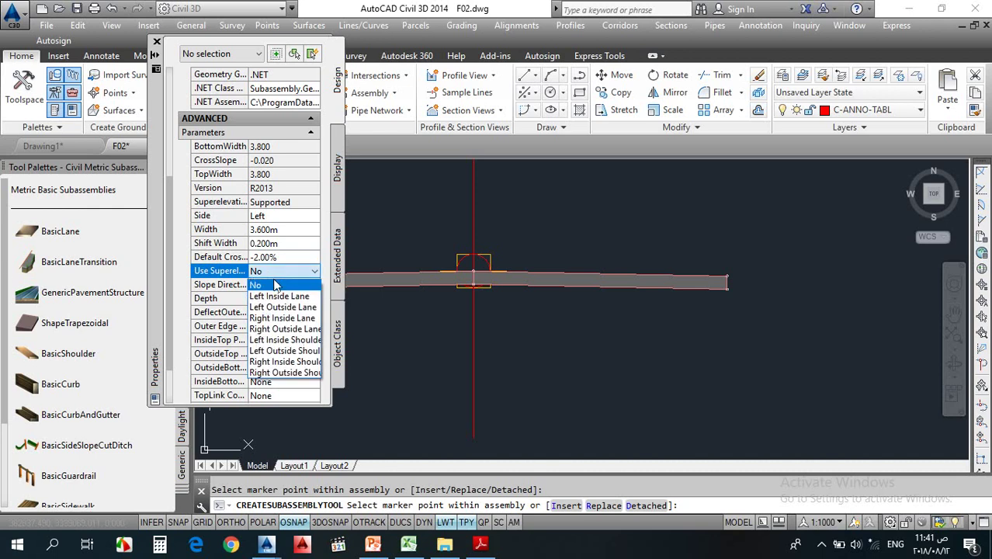
{"action": "left_click", "coordinate": [275, 286]}
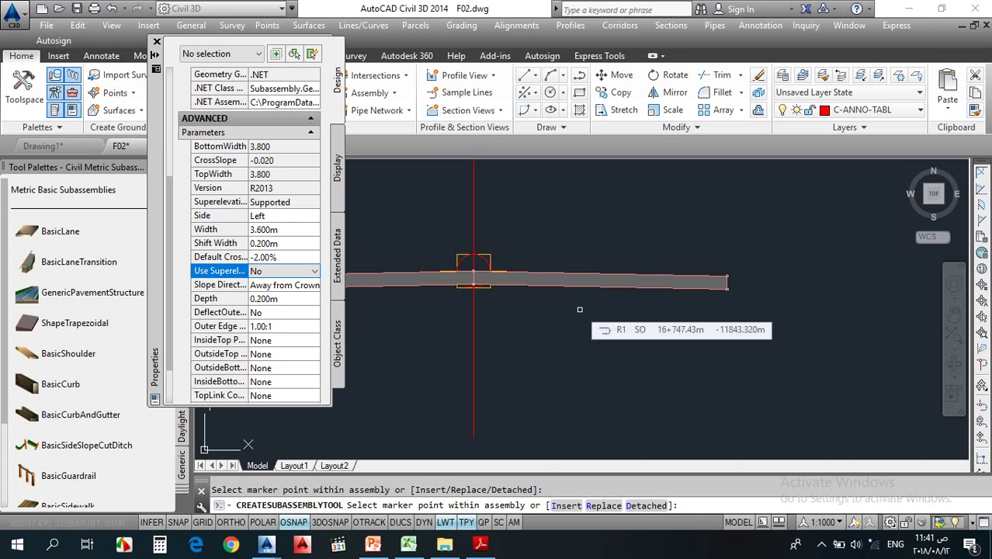
{"action": "left_click", "coordinate": [260, 272]}
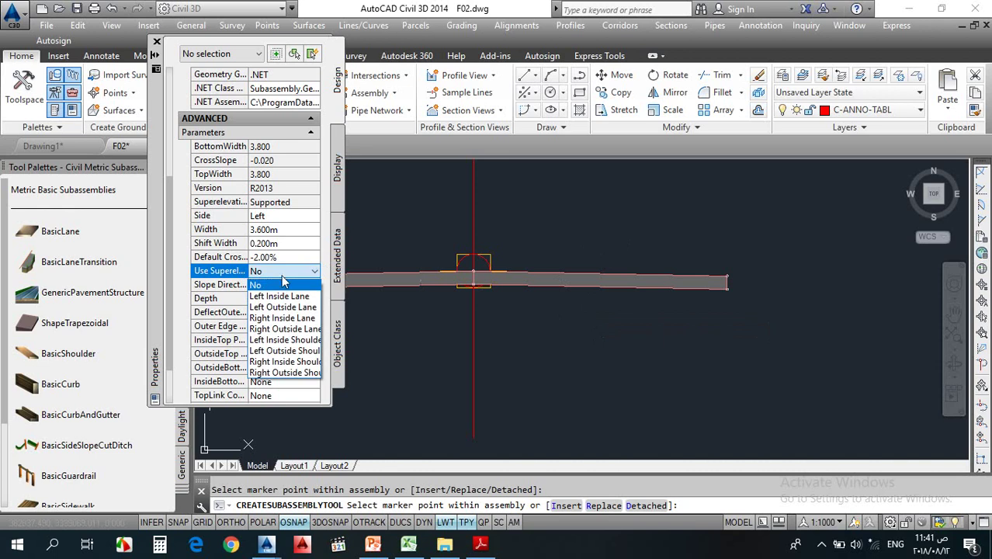
{"action": "left_click", "coordinate": [282, 287]}
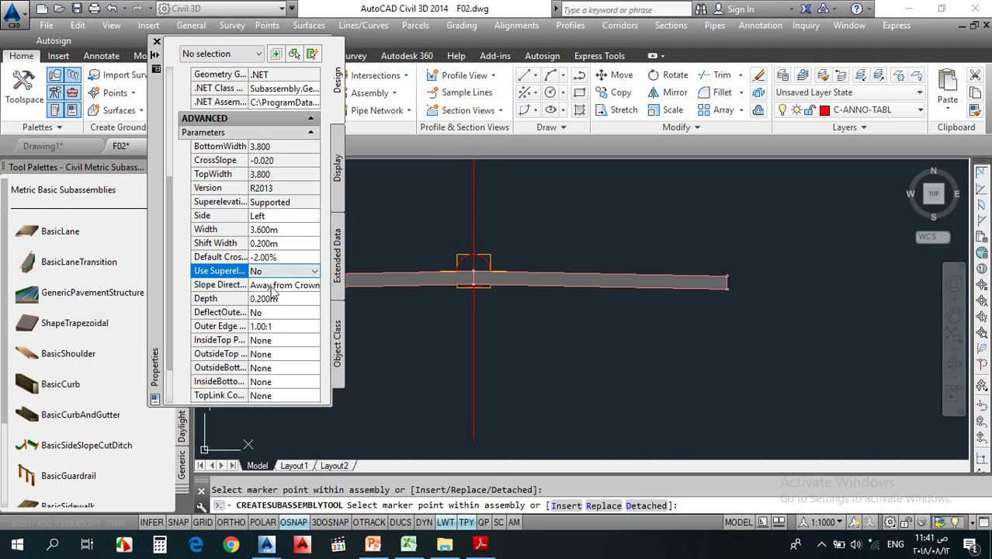
{"action": "left_click", "coordinate": [273, 289]}
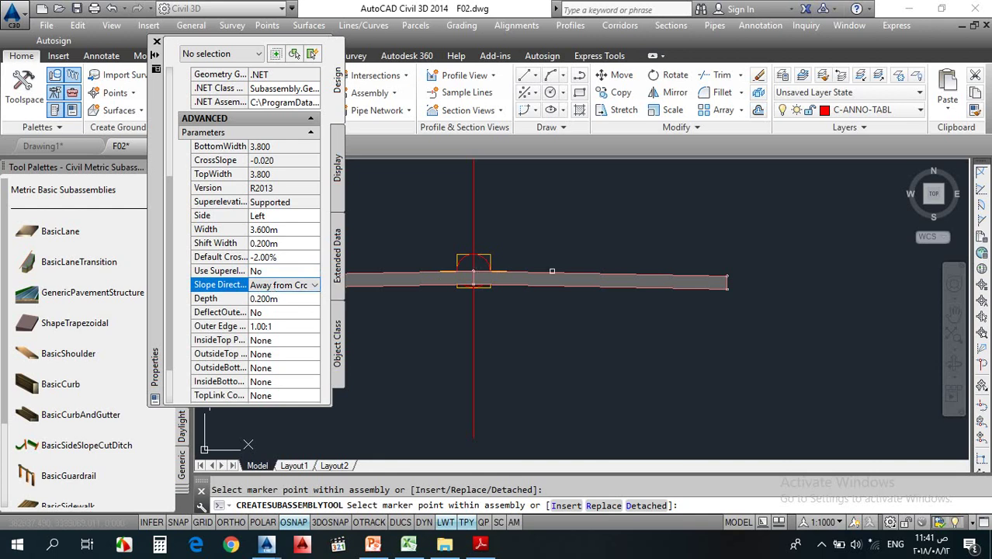
{"action": "left_click", "coordinate": [314, 285]}
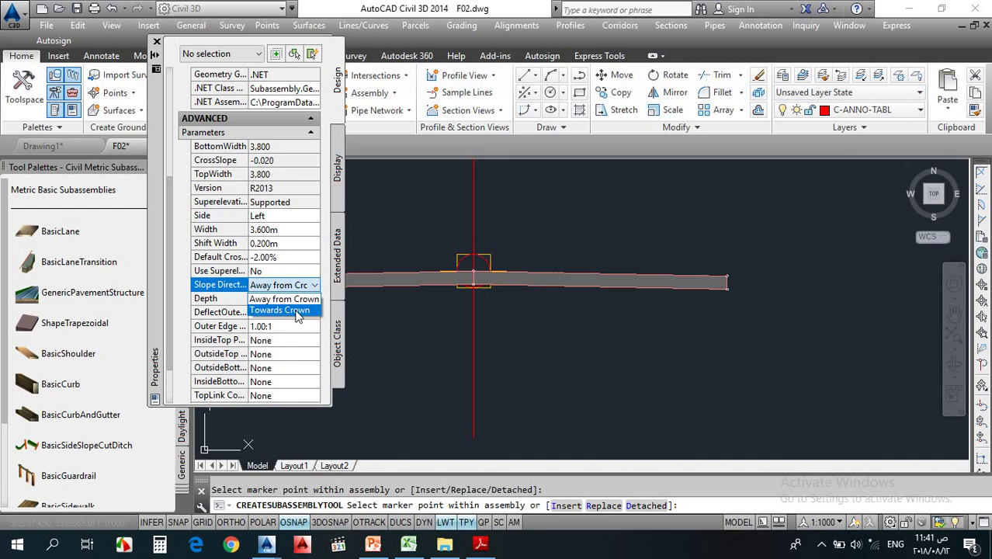
{"action": "left_click", "coordinate": [300, 300]}
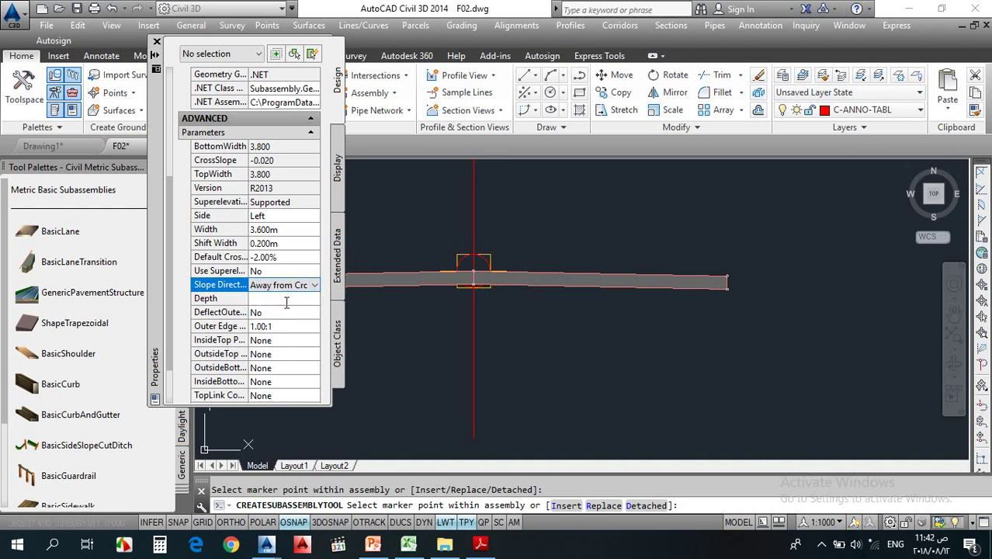
Compare the Depth parameter with the pavement layers on the PowerPoint cross section, and widen the properties display to show full parameter names
{"action": "left_click", "coordinate": [285, 300]}
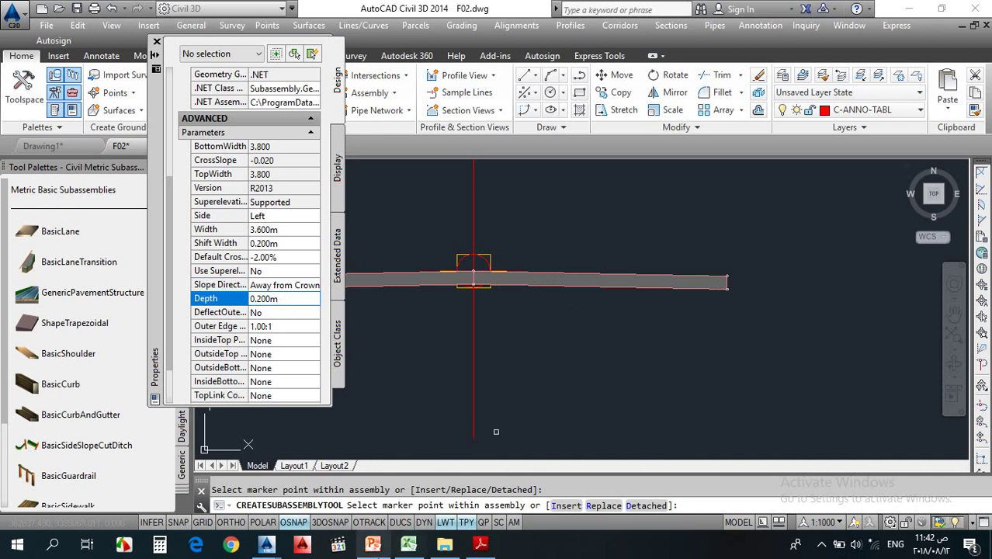
{"action": "left_click", "coordinate": [373, 544]}
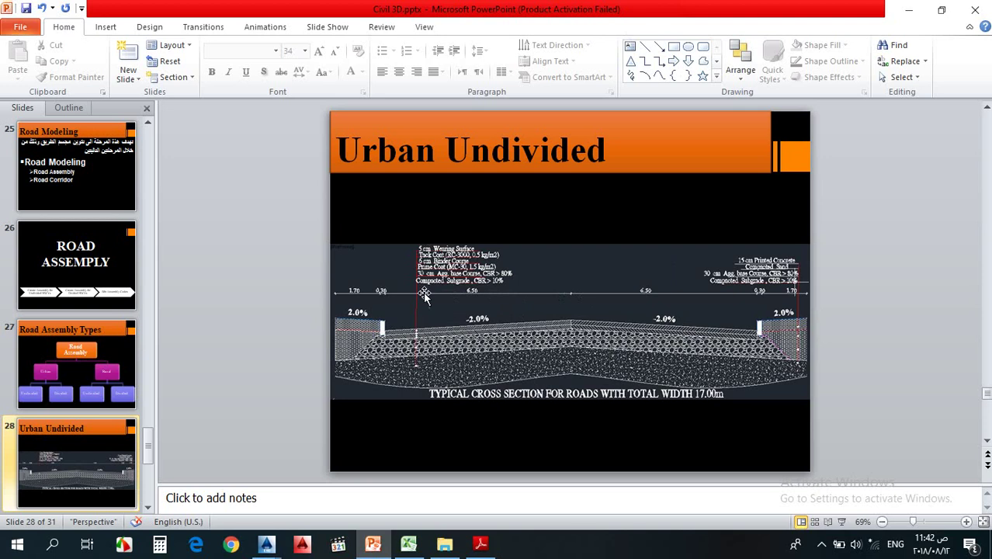
{"action": "left_click", "coordinate": [374, 547]}
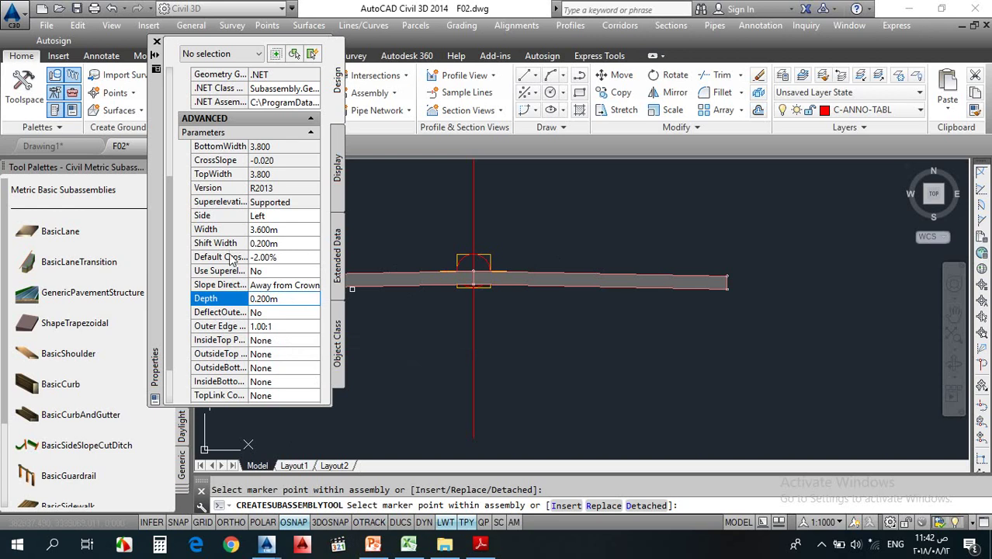
{"action": "left_click_drag", "start_coordinate": [330, 395], "coordinate": [450, 398]}
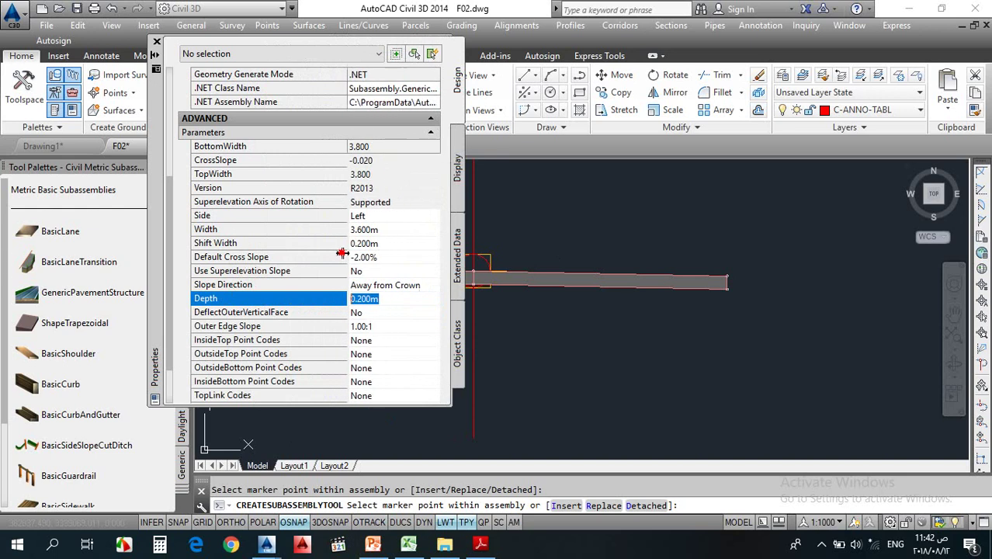
{"action": "left_click", "coordinate": [366, 299]}
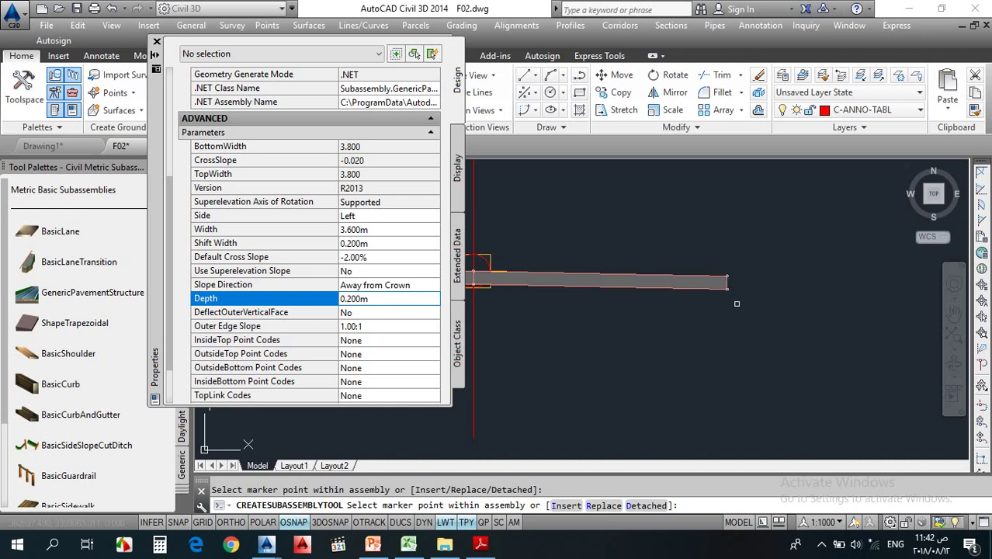
Set DeflectOuterVerticalFace to Yes and review the Outer Edge Slope parameter
{"action": "left_click", "coordinate": [366, 315]}
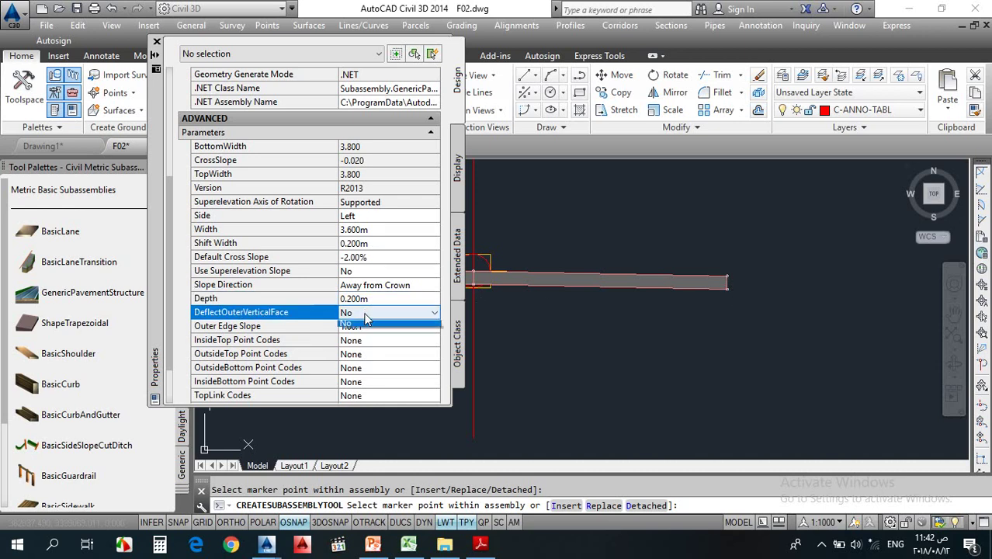
{"action": "left_click", "coordinate": [364, 315]}
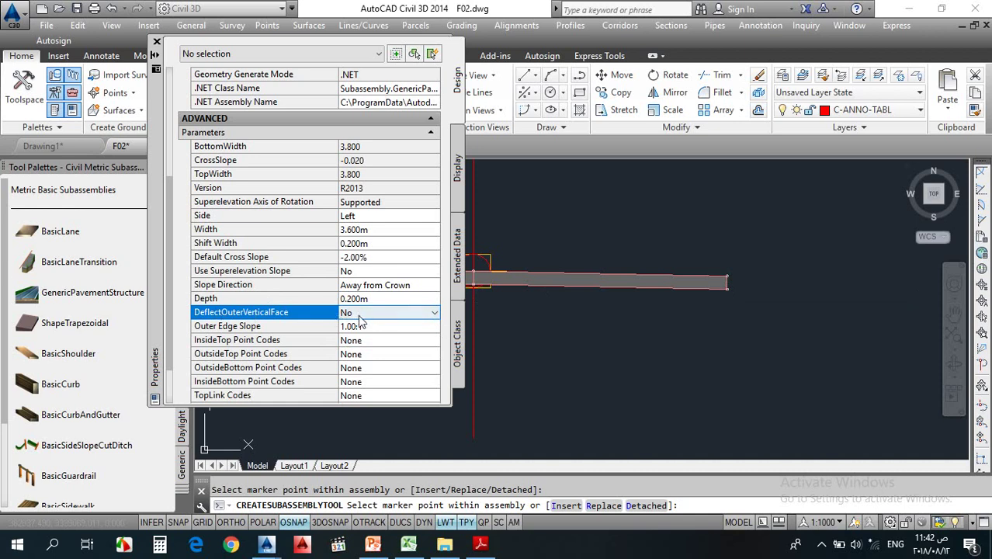
{"action": "left_click", "coordinate": [361, 312]}
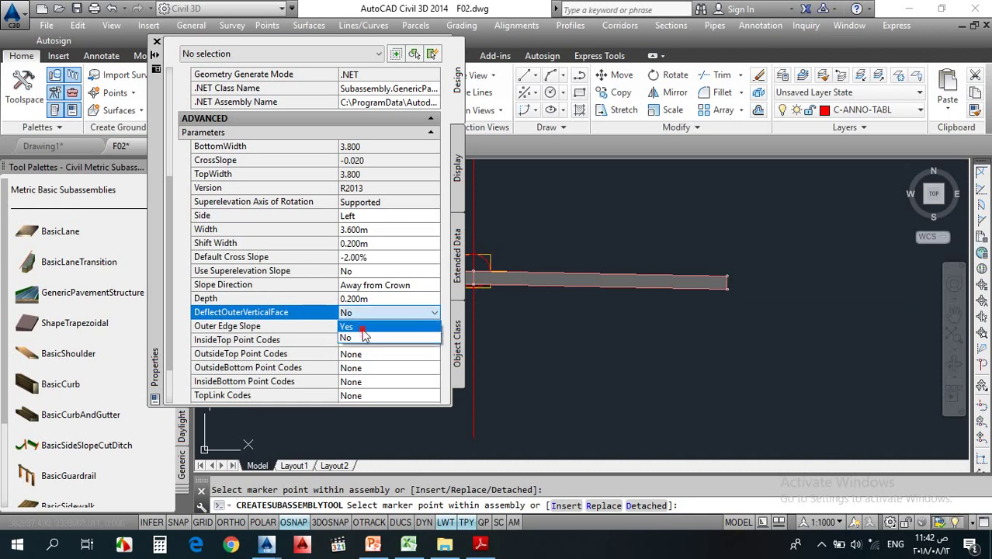
{"action": "left_click", "coordinate": [363, 329]}
{"action": "left_click", "coordinate": [373, 326]}
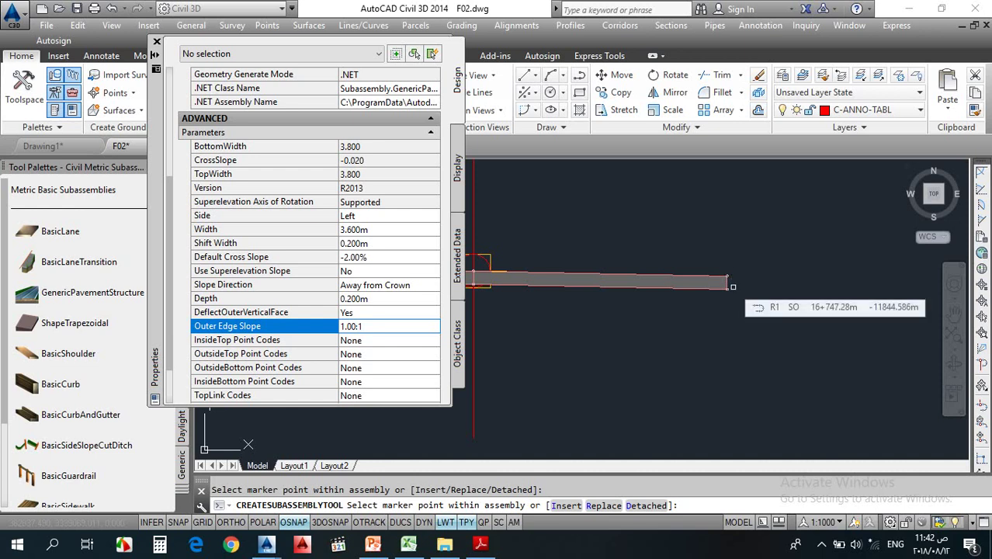
Compare the outer edge with the typical cross section in PowerPoint and look over the subassembly's point, link and shape code parameters
{"action": "left_click", "coordinate": [373, 543]}
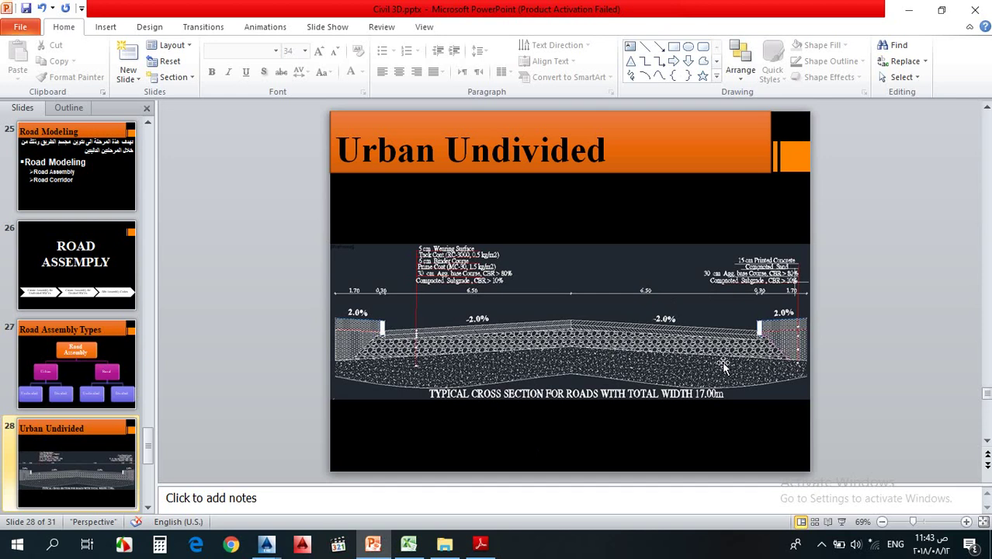
{"action": "left_click", "coordinate": [373, 545]}
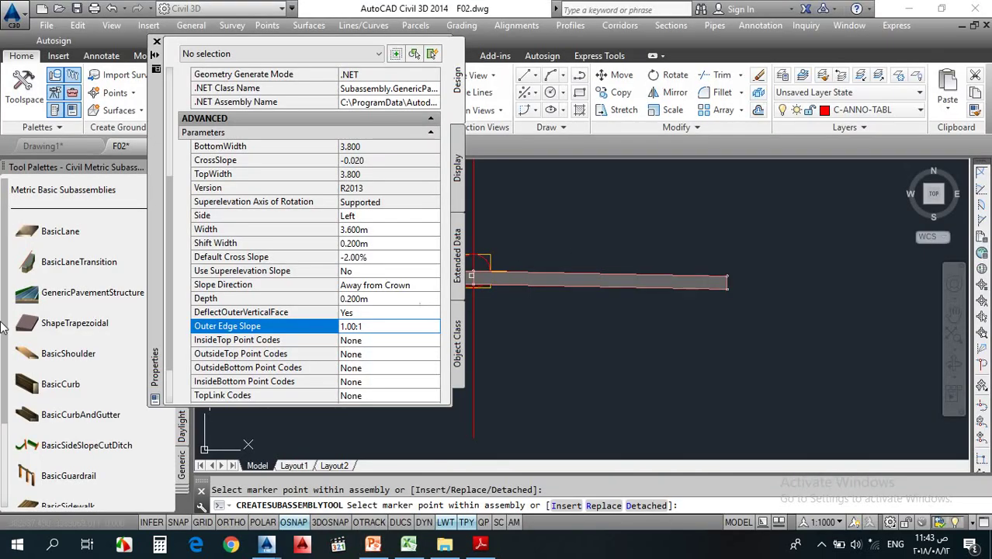
{"action": "scroll", "coordinate": [225, 322], "scroll_direction": "down", "scroll_amount": 2}
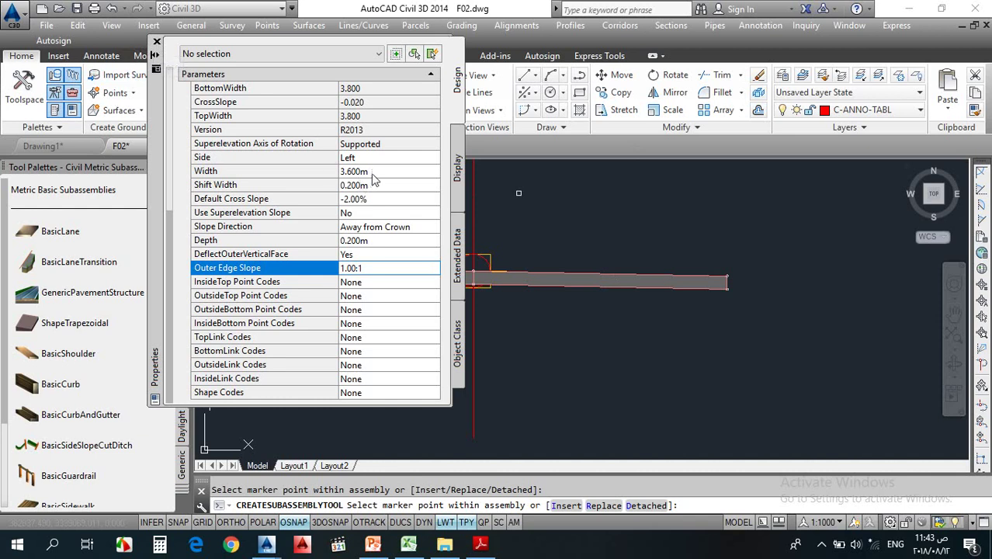
Close the subassembly properties and end the subassembly placement command
{"action": "left_click", "coordinate": [157, 42]}
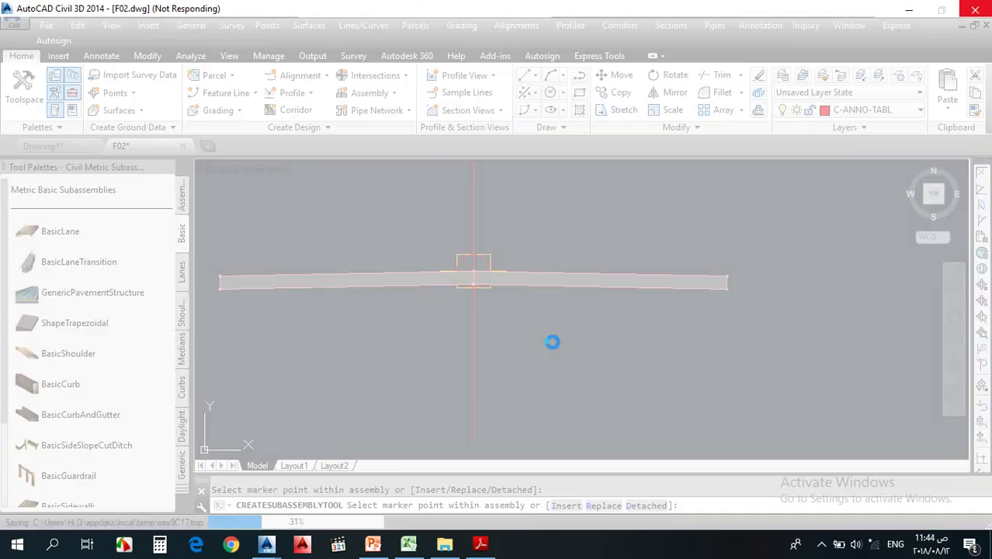
{"action": "key", "text": "Escape"}
{"action": "left_click", "coordinate": [554, 394]}
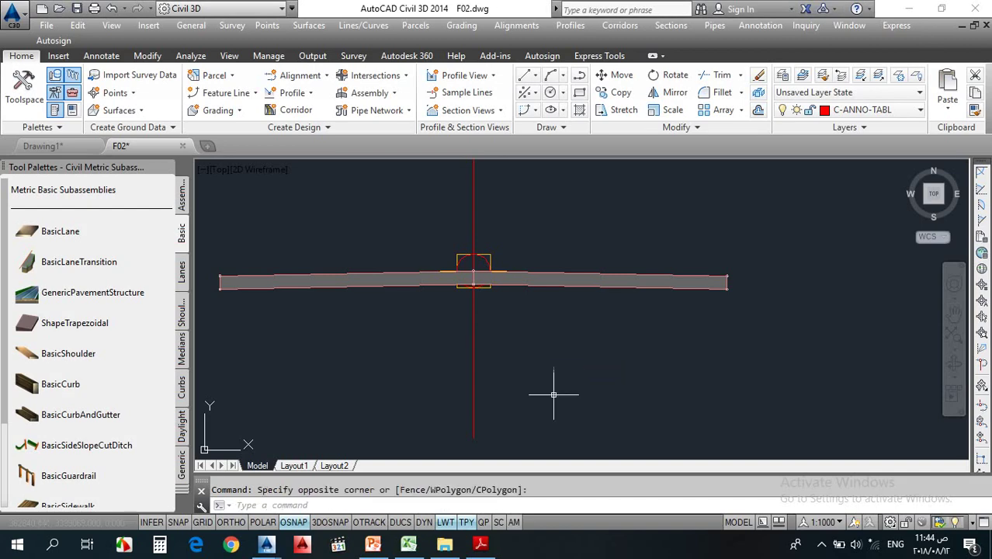
Erase the GenericPavementStructure subassemblies on both sides of the assembly baseline
{"action": "left_click", "coordinate": [626, 281]}
{"action": "key", "text": "Escape"}
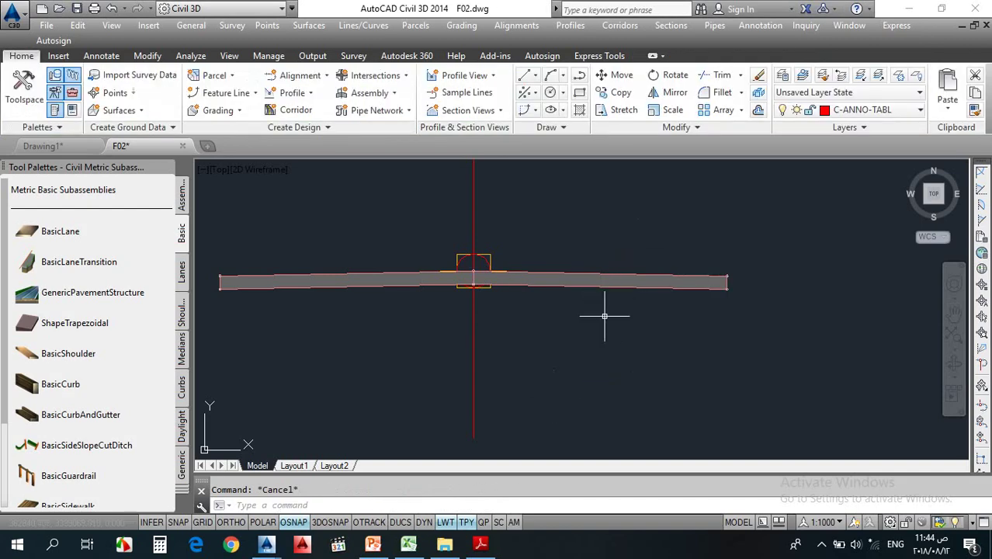
{"action": "left_click", "coordinate": [634, 278]}
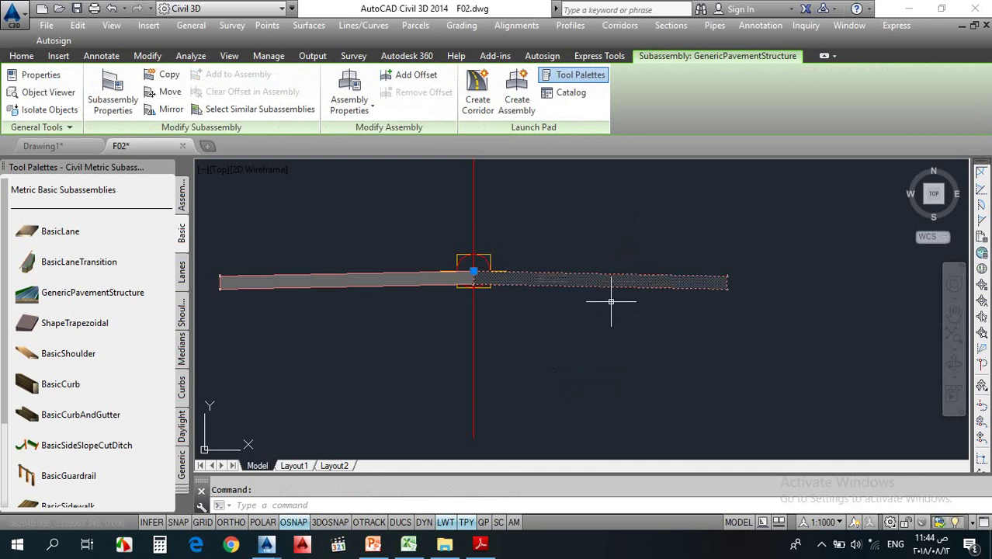
{"action": "key", "text": "Delete"}
{"action": "type", "text": "e"}
{"action": "key", "text": "Return"}
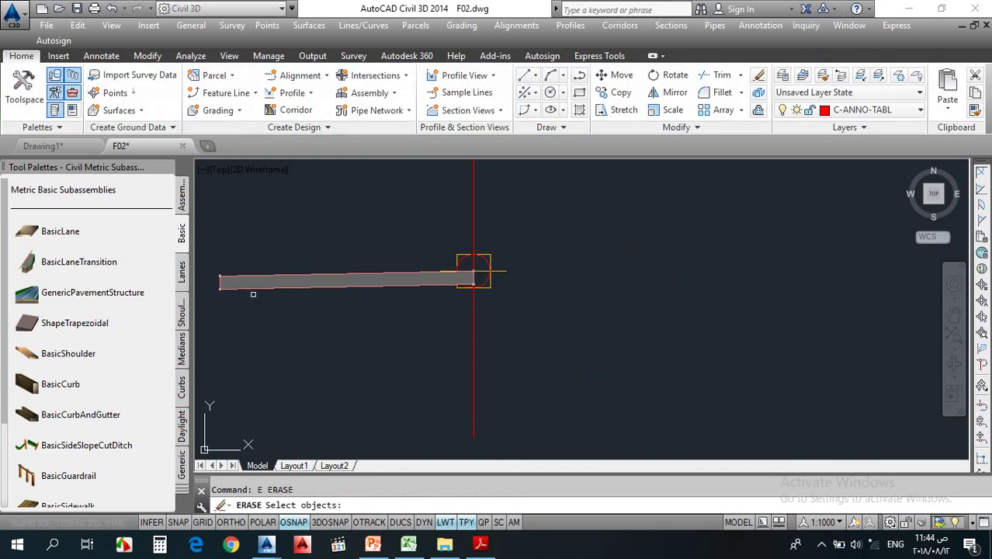
{"action": "left_click", "coordinate": [265, 281]}
{"action": "key", "text": "Return"}
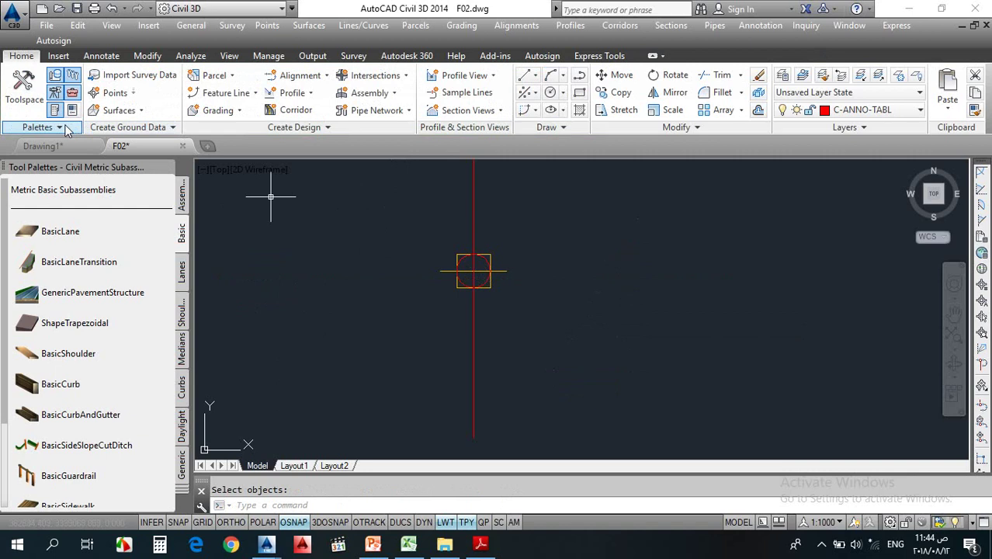
Start placing a GenericPavementStructure subassembly and set its Side parameter to Right
{"action": "left_click", "coordinate": [66, 296]}
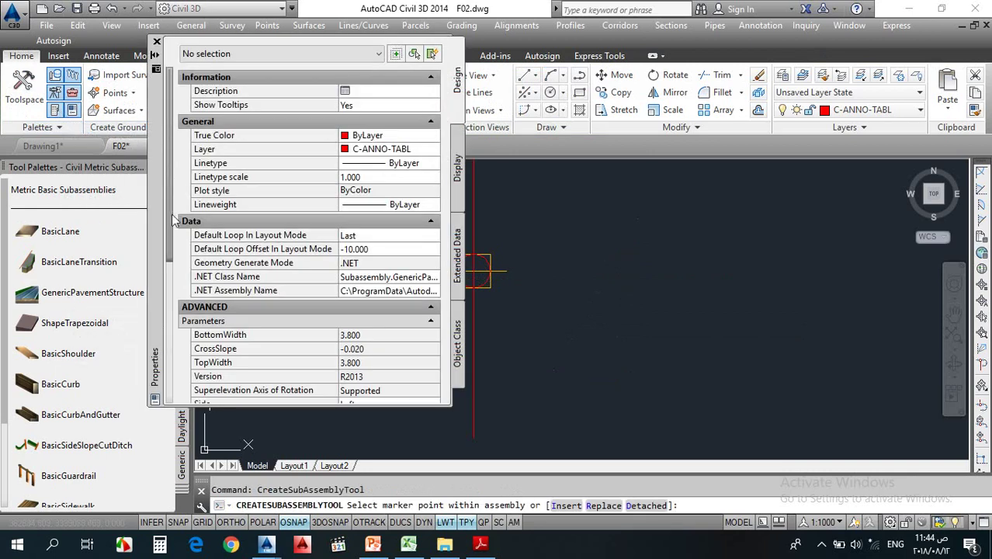
{"action": "scroll", "coordinate": [174, 221], "scroll_direction": "down", "scroll_amount": 5}
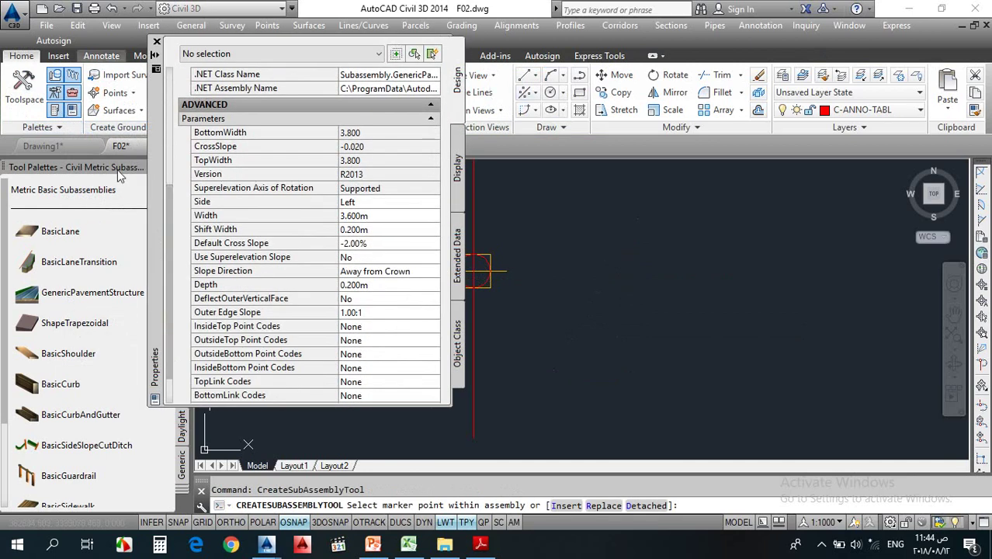
{"action": "left_click", "coordinate": [380, 204]}
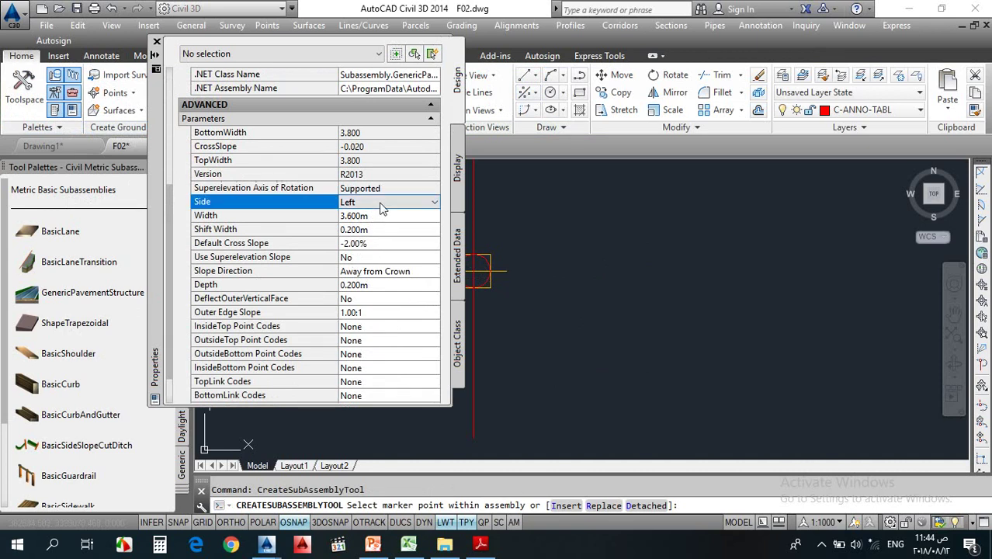
{"action": "left_click", "coordinate": [380, 205]}
{"action": "left_click", "coordinate": [381, 216]}
{"action": "left_click", "coordinate": [381, 217]}
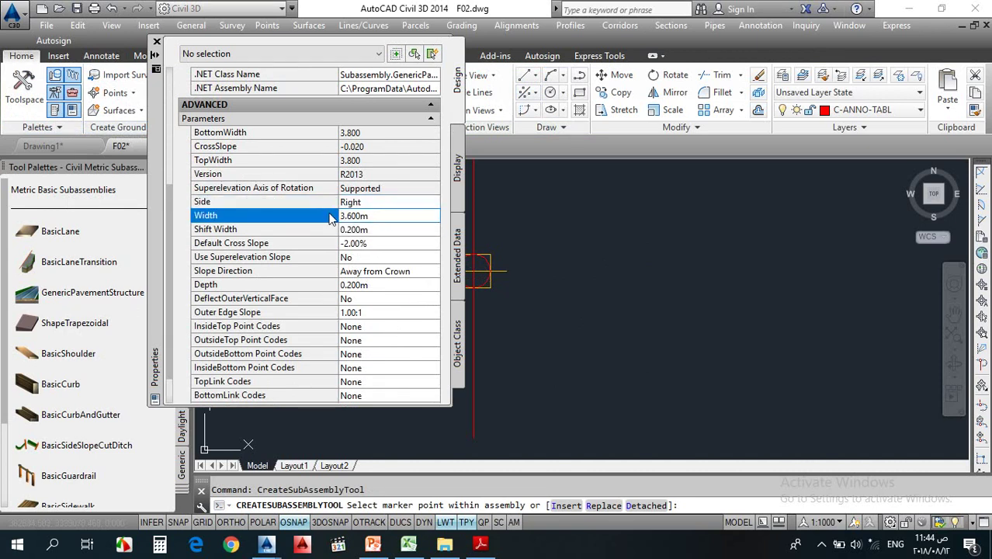
Try to change the Width parameter and attach the subassembly to the assembly marker
{"action": "left_click", "coordinate": [381, 225]}
{"action": "left_click", "coordinate": [381, 216]}
{"action": "left_click_drag", "start_coordinate": [381, 216], "coordinate": [307, 203]}
{"action": "left_click", "coordinate": [306, 211]}
{"action": "type", "text": "3."}
{"action": "left_click", "coordinate": [378, 231]}
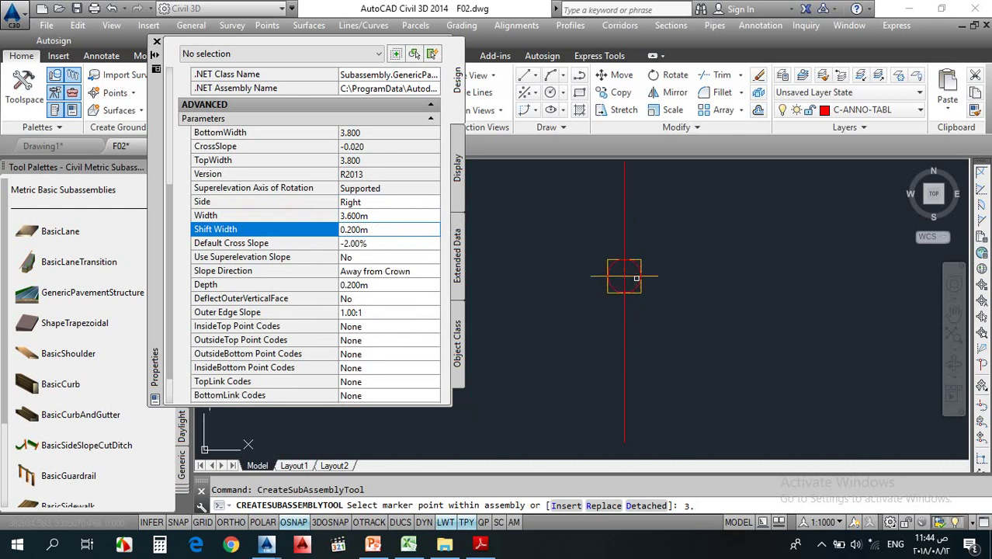
{"action": "scroll", "coordinate": [637, 276], "scroll_direction": "up", "scroll_amount": 2}
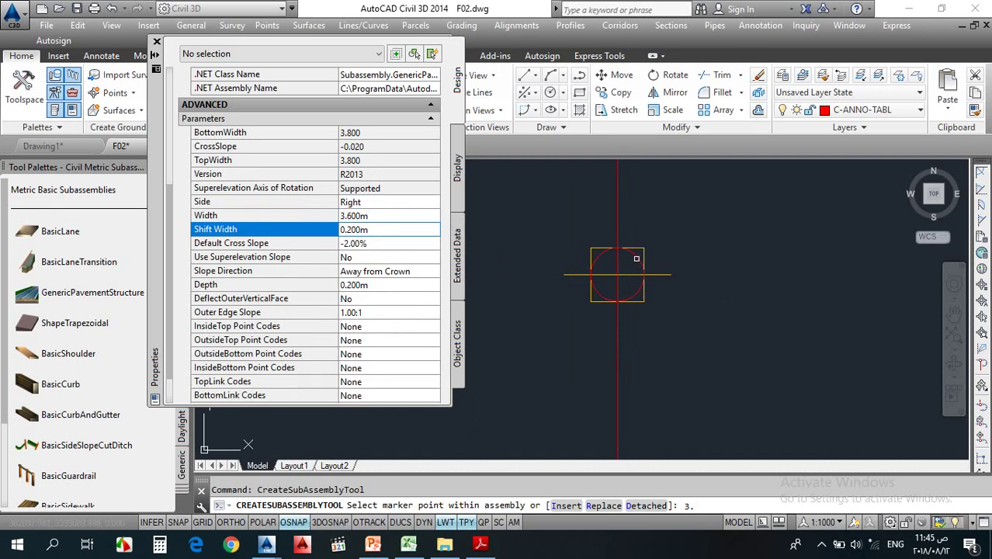
{"action": "left_click", "coordinate": [637, 259]}
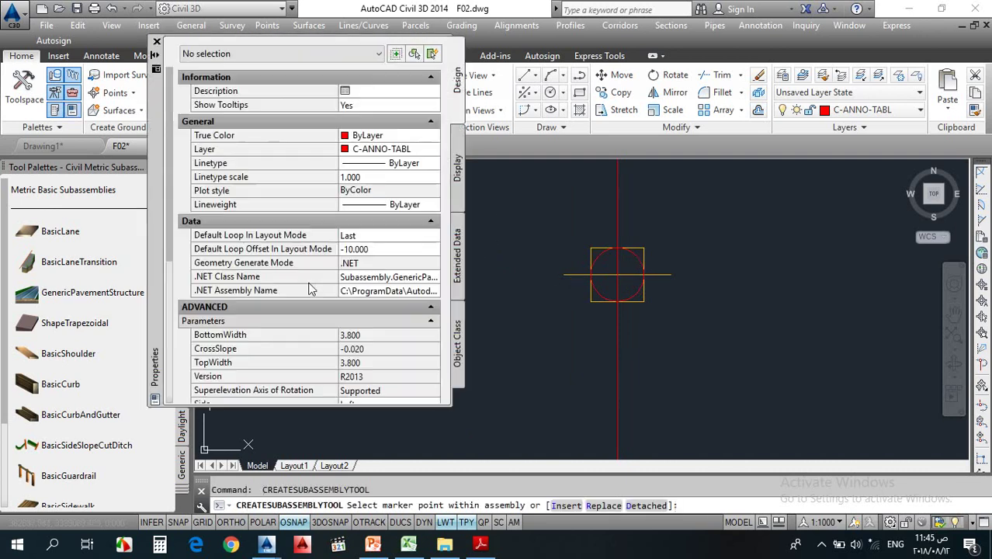
Attach a GenericPavementStructure subassembly with its default parameters to the assembly marker and end the placement
{"action": "left_click", "coordinate": [612, 280]}
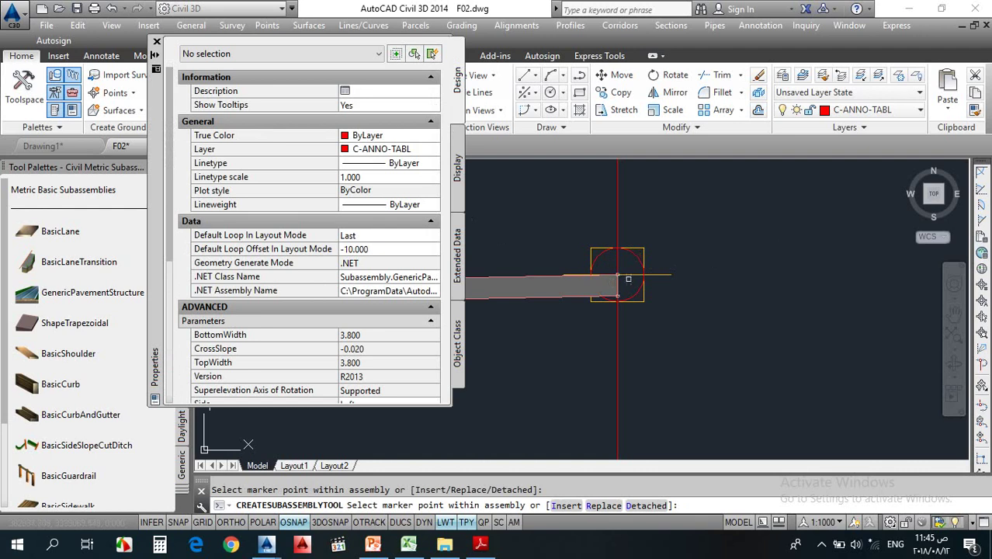
{"action": "scroll", "coordinate": [370, 370], "scroll_direction": "down", "scroll_amount": 3}
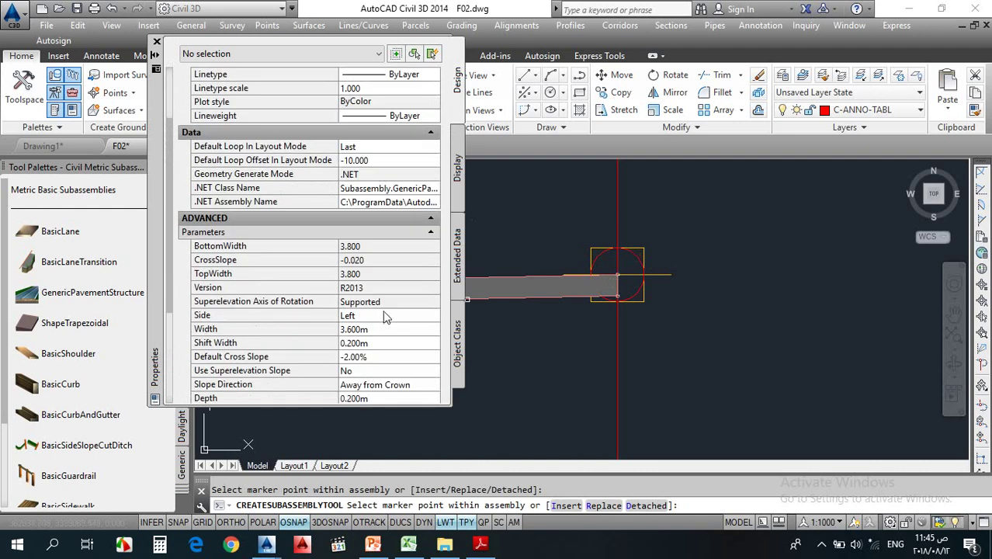
{"action": "scroll", "coordinate": [745, 307], "scroll_direction": "down", "scroll_amount": 1}
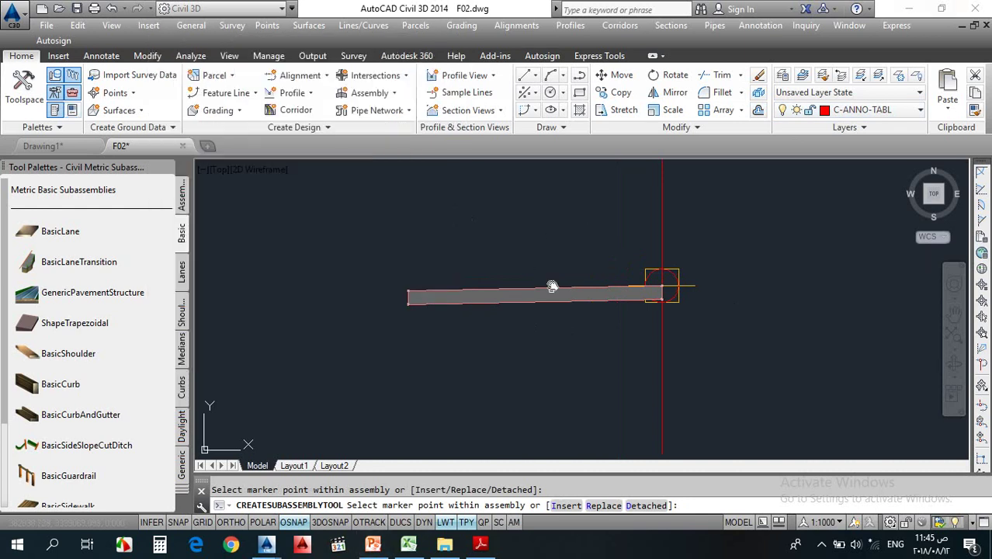
{"action": "middle_click_drag", "start_coordinate": [553, 287], "coordinate": [554, 272]}
{"action": "key", "text": "Escape"}
Open the parameters of the placed GenericPavementStructure in Subassembly Properties and set Side to Right
{"action": "left_click", "coordinate": [496, 280]}
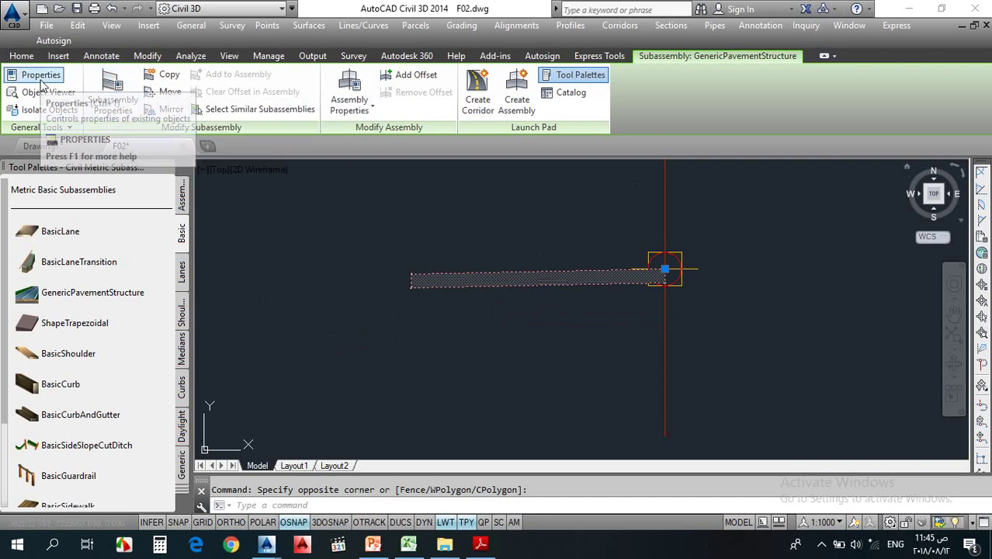
{"action": "left_click", "coordinate": [109, 87]}
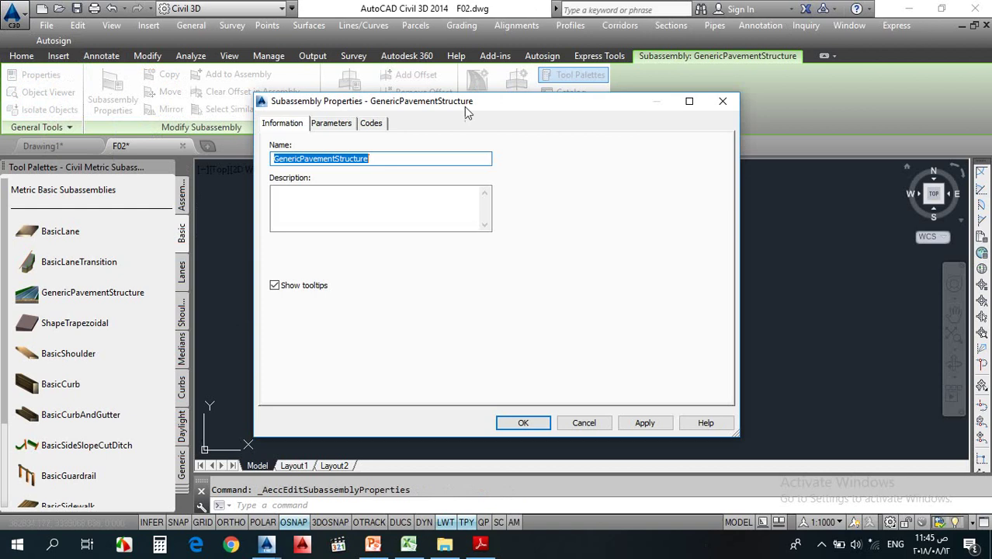
{"action": "left_click_drag", "start_coordinate": [447, 113], "coordinate": [857, 117]}
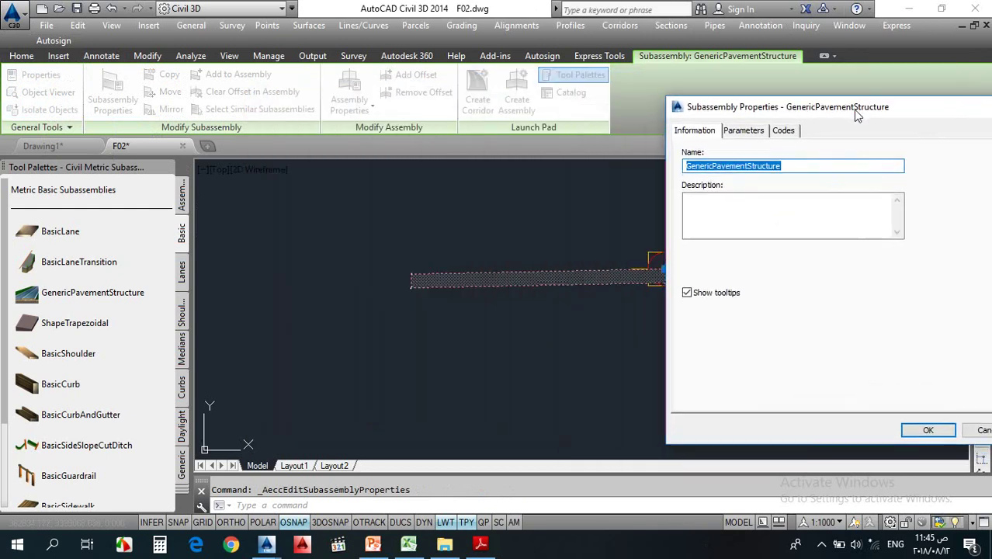
{"action": "left_click", "coordinate": [746, 132]}
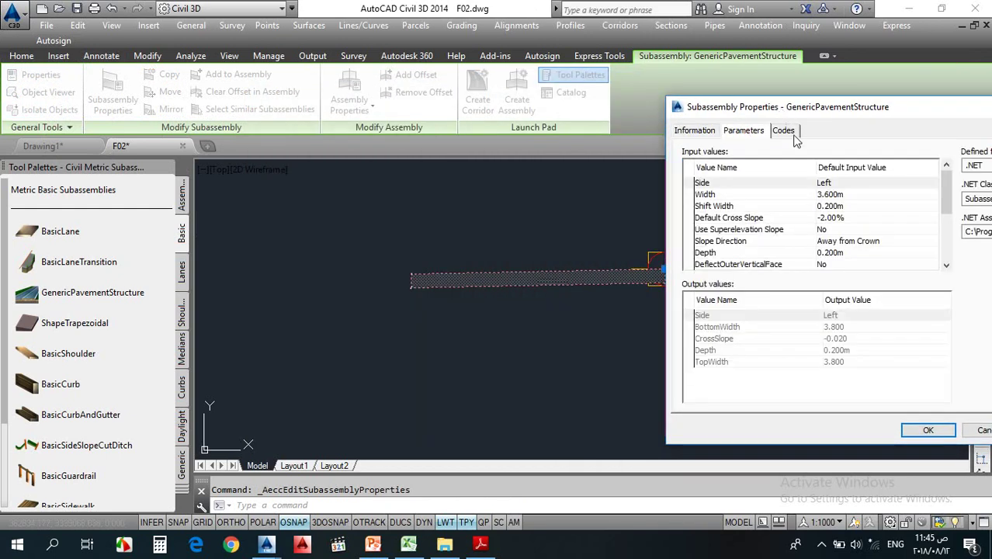
{"action": "double_click", "coordinate": [841, 185]}
{"action": "left_click", "coordinate": [854, 270]}
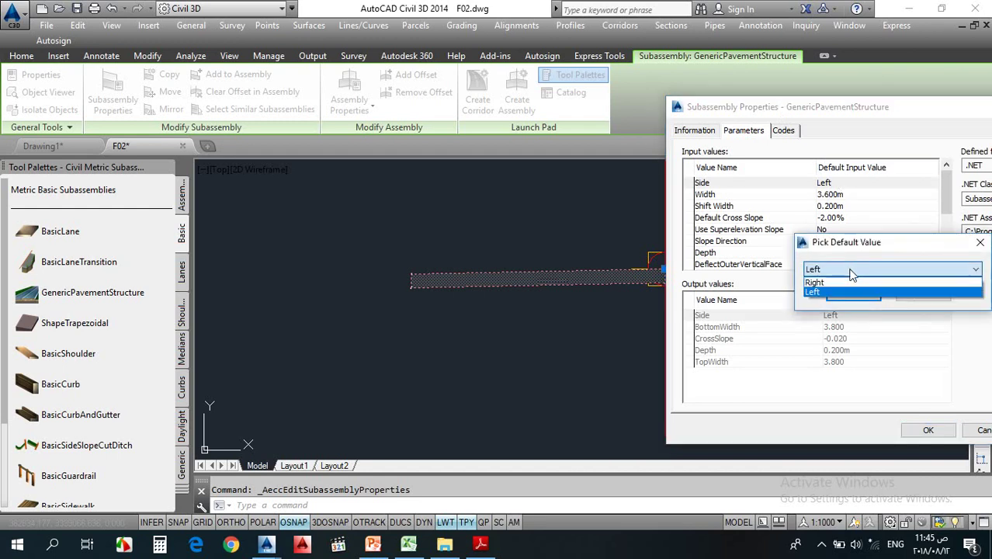
{"action": "left_click", "coordinate": [837, 284]}
{"action": "left_click", "coordinate": [842, 293]}
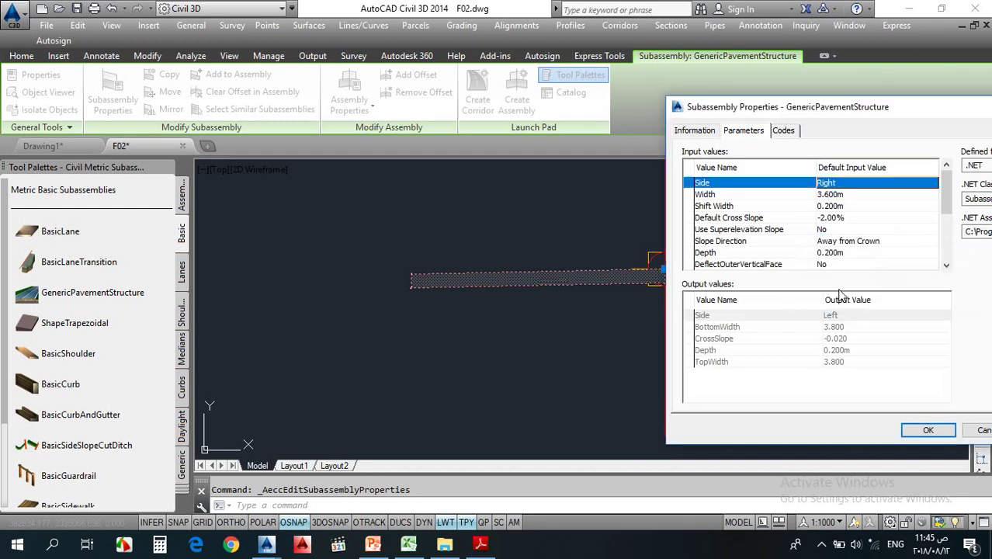
Set the subassembly's Width to 3.25 m and its Shift Width to 0
{"action": "double_click", "coordinate": [856, 199]}
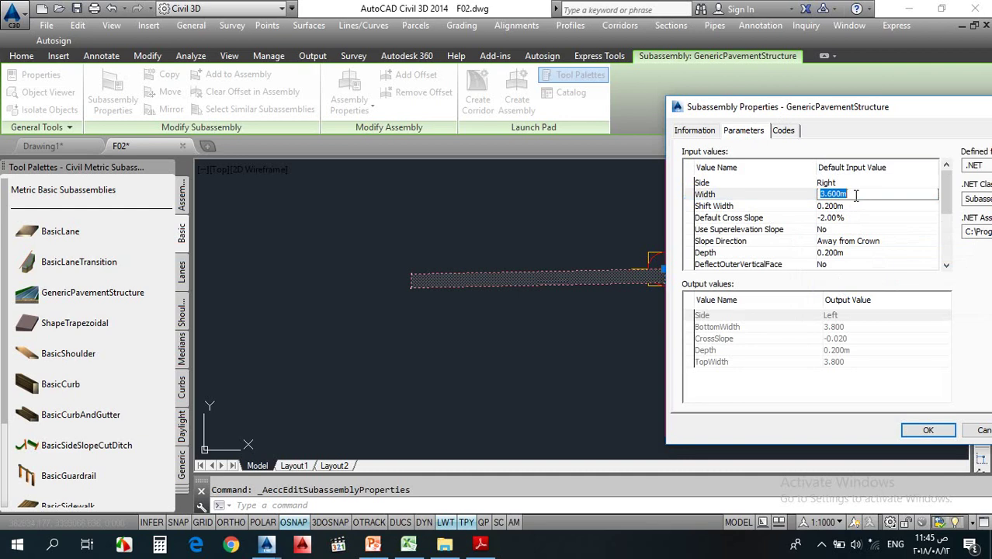
{"action": "type", "text": "3.25"}
{"action": "key", "text": "Tab"}
{"action": "type", "text": "0"}
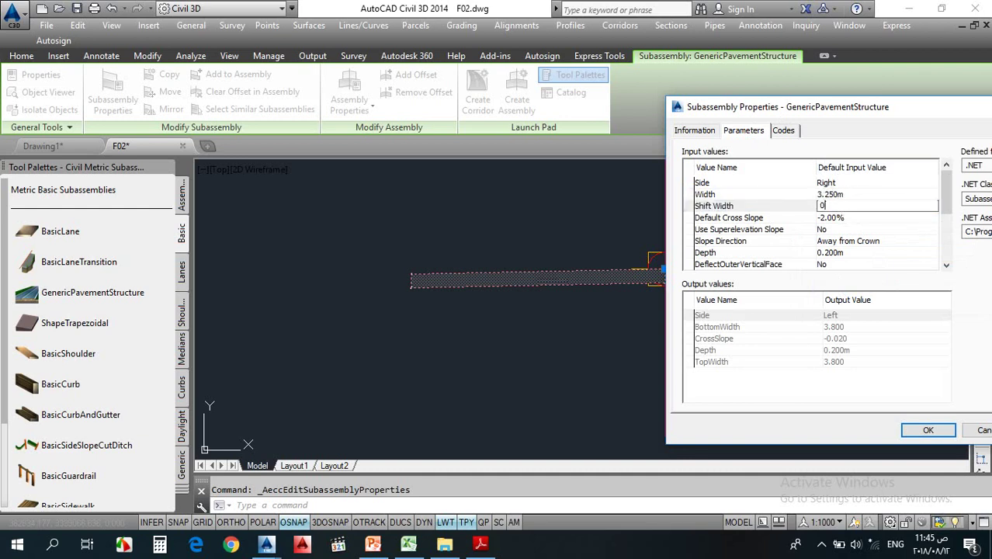
{"action": "left_click", "coordinate": [854, 221]}
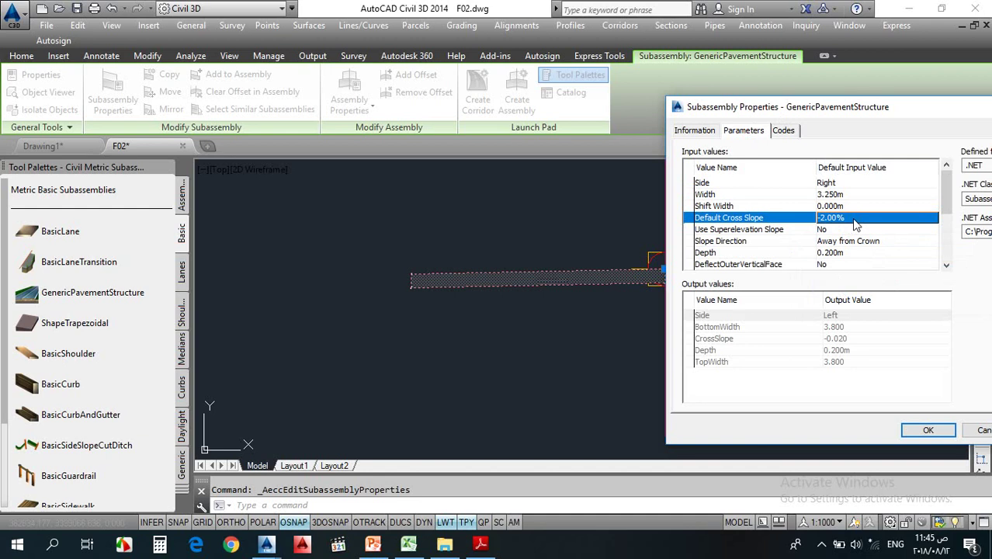
Check the superelevation and slope direction parameters and set the subassembly's Depth to 0.05 m
{"action": "left_click", "coordinate": [840, 231]}
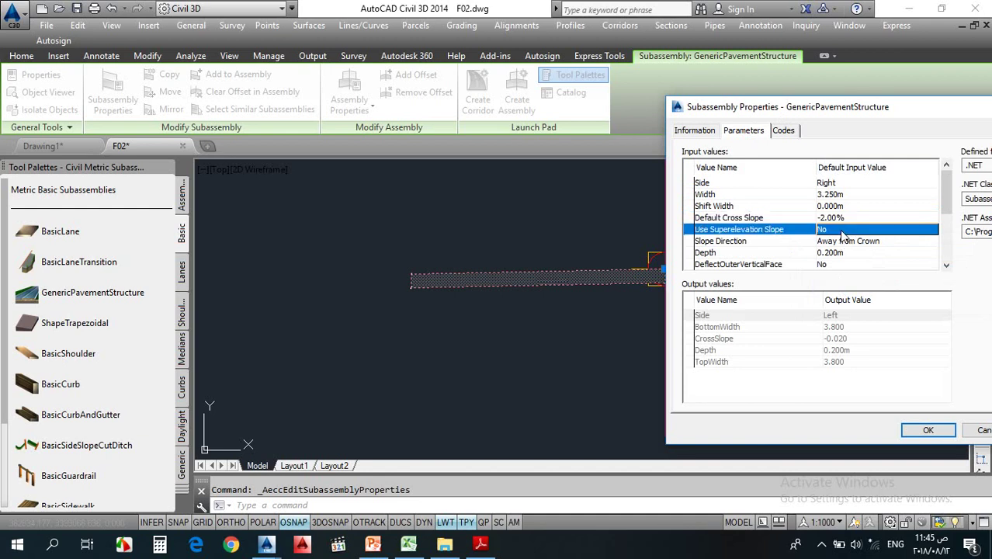
{"action": "scroll", "coordinate": [842, 234], "scroll_direction": "down", "scroll_amount": 2}
{"action": "left_click", "coordinate": [849, 196]}
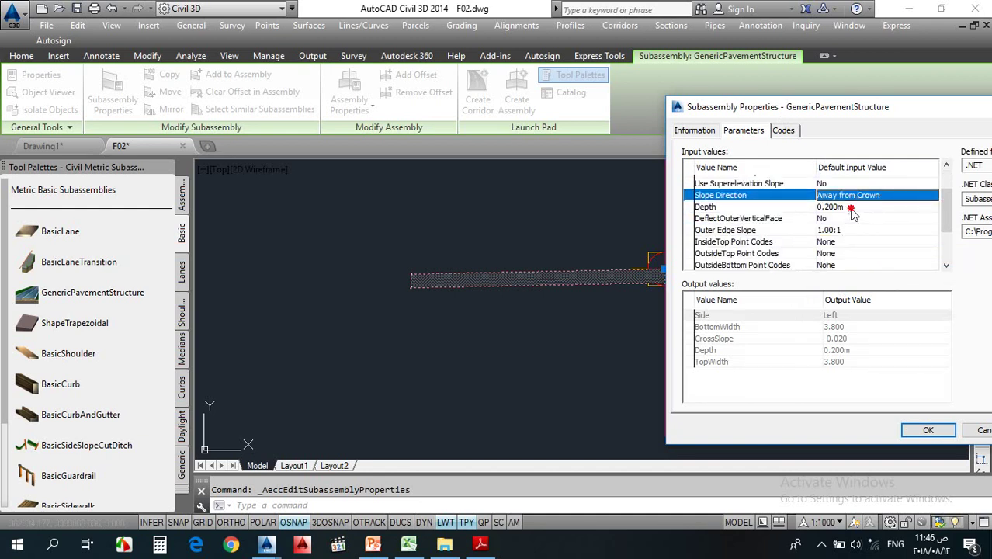
{"action": "left_click", "coordinate": [851, 208]}
{"action": "type", "text": ".05"}
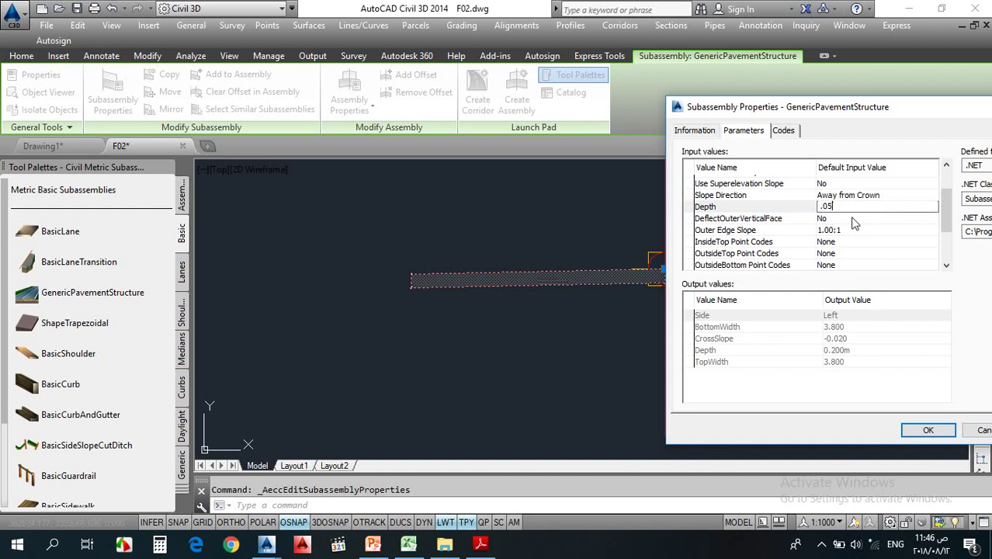
{"action": "key", "text": "Return"}
Look through the edge slope and code parameters, accept the subassembly properties, and deselect the pavement subassembly to inspect it
{"action": "scroll", "coordinate": [848, 245], "scroll_direction": "down", "scroll_amount": 3}
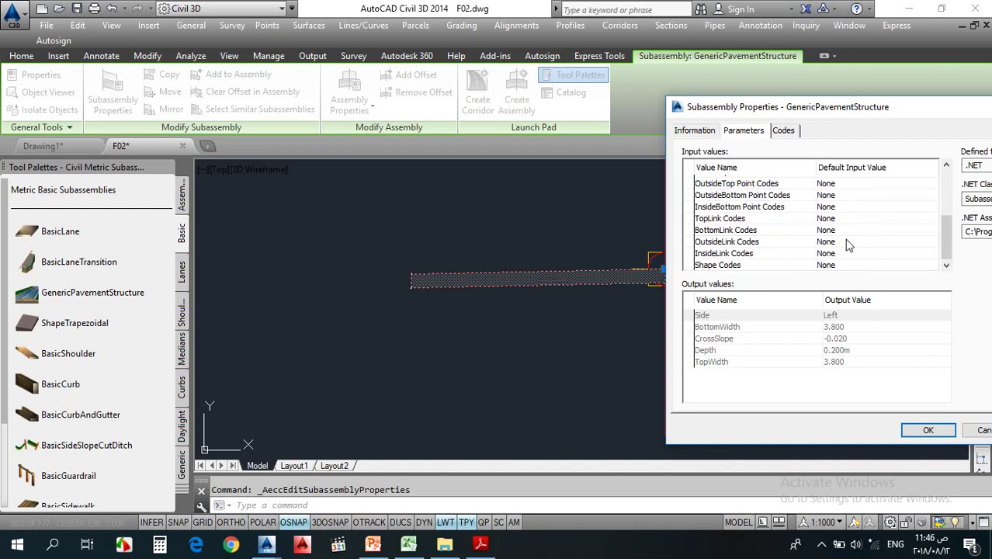
{"action": "scroll", "coordinate": [849, 245], "scroll_direction": "up", "scroll_amount": 2}
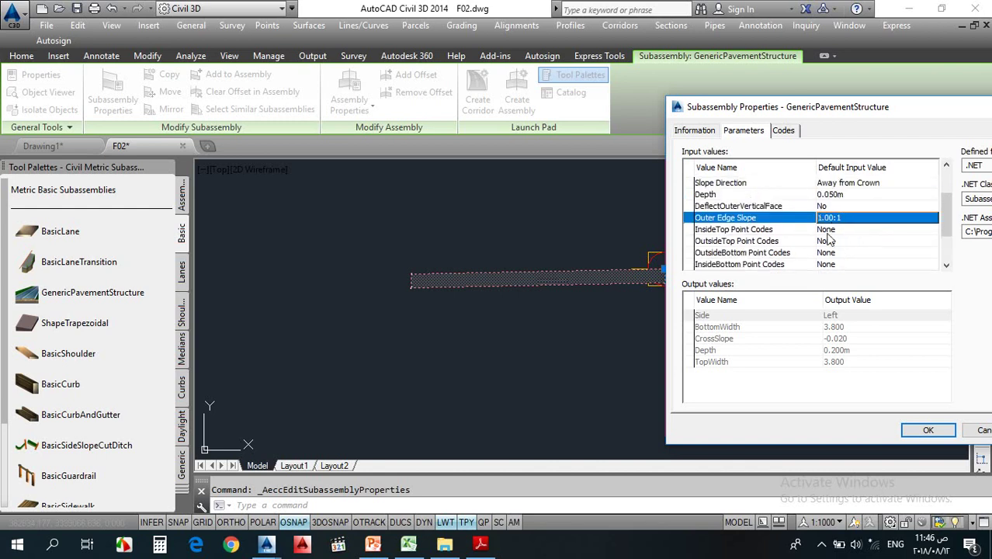
{"action": "scroll", "coordinate": [827, 239], "scroll_direction": "down", "scroll_amount": 2}
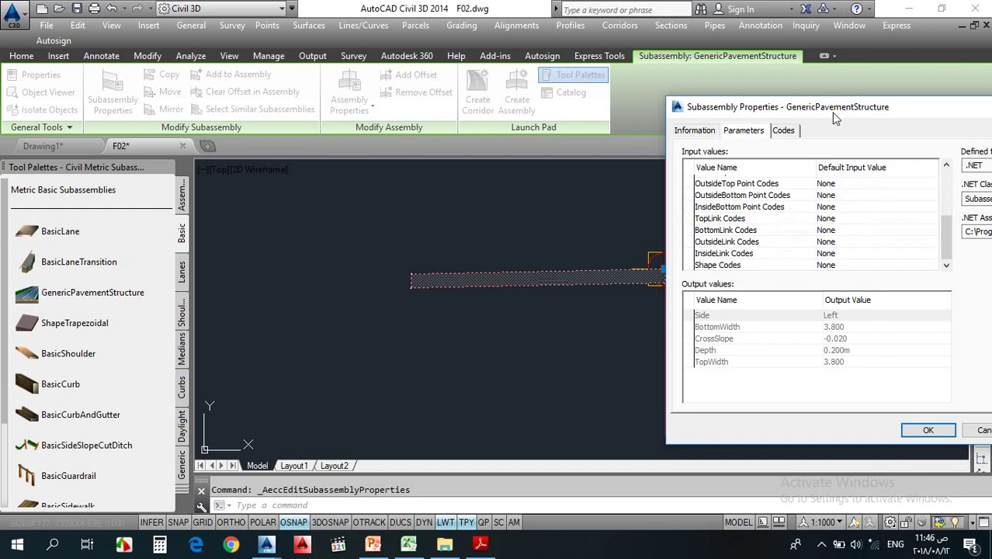
{"action": "left_click_drag", "start_coordinate": [836, 118], "coordinate": [599, 102]}
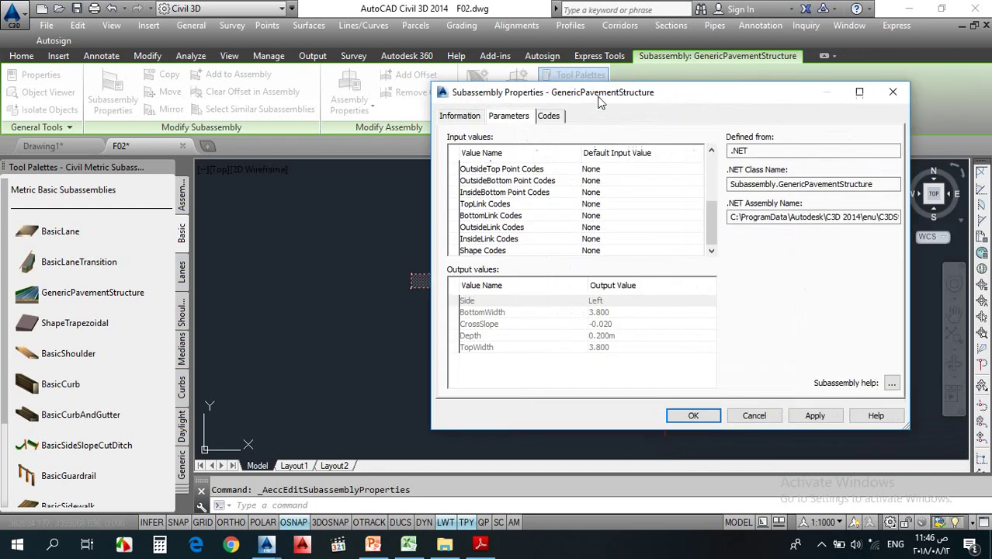
{"action": "left_click", "coordinate": [693, 416]}
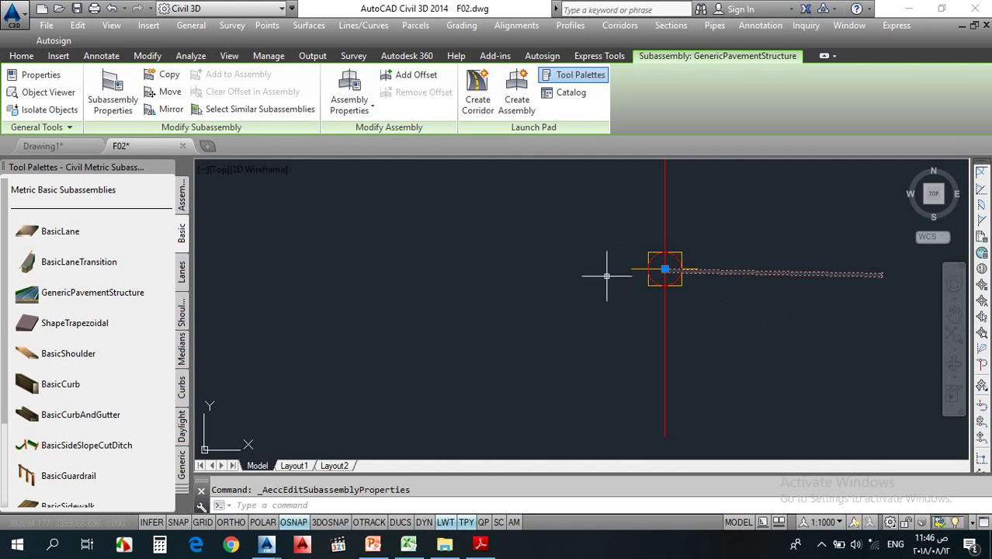
{"action": "scroll", "coordinate": [692, 277], "scroll_direction": "up", "scroll_amount": 4}
{"action": "key", "text": "Escape"}
{"action": "scroll", "coordinate": [700, 265], "scroll_direction": "down", "scroll_amount": 4}
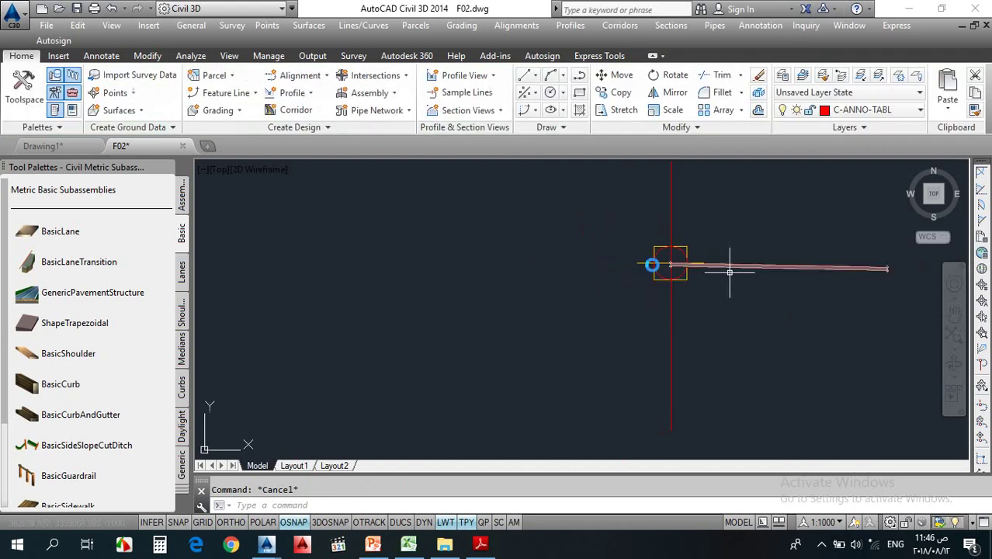
{"action": "middle_click_drag", "start_coordinate": [730, 265], "coordinate": [554, 253]}
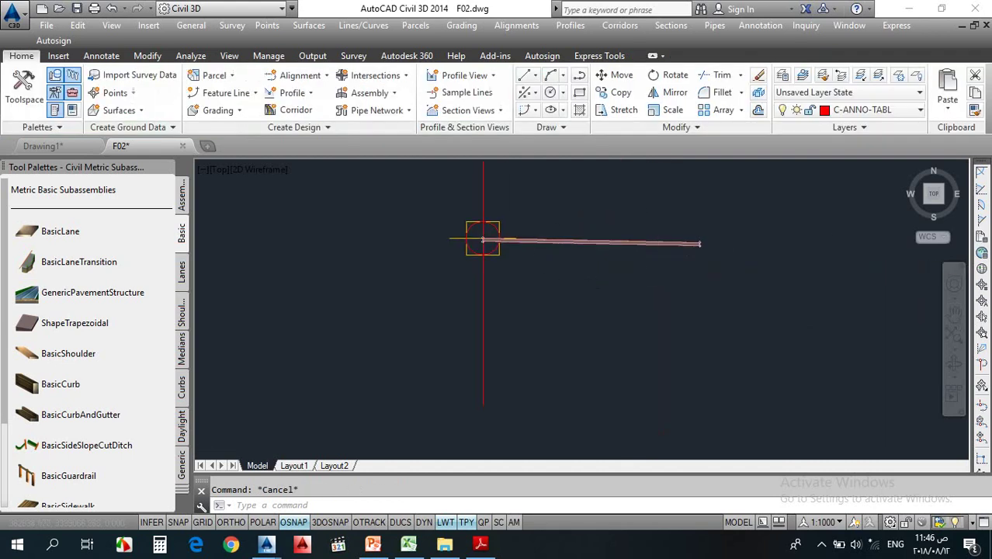
{"action": "scroll", "coordinate": [605, 255], "scroll_direction": "up", "scroll_amount": 4}
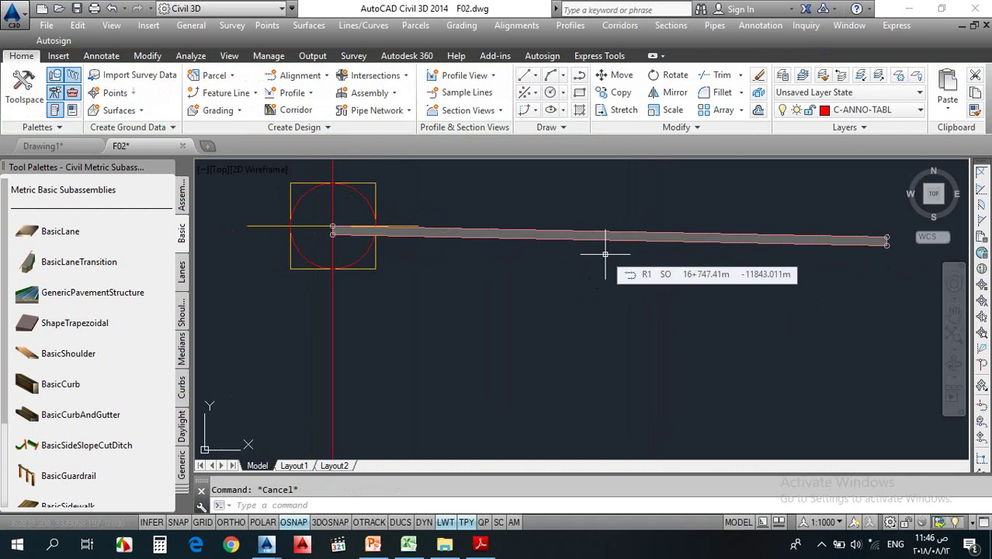
{"action": "middle_click_drag", "start_coordinate": [565, 263], "coordinate": [579, 262]}
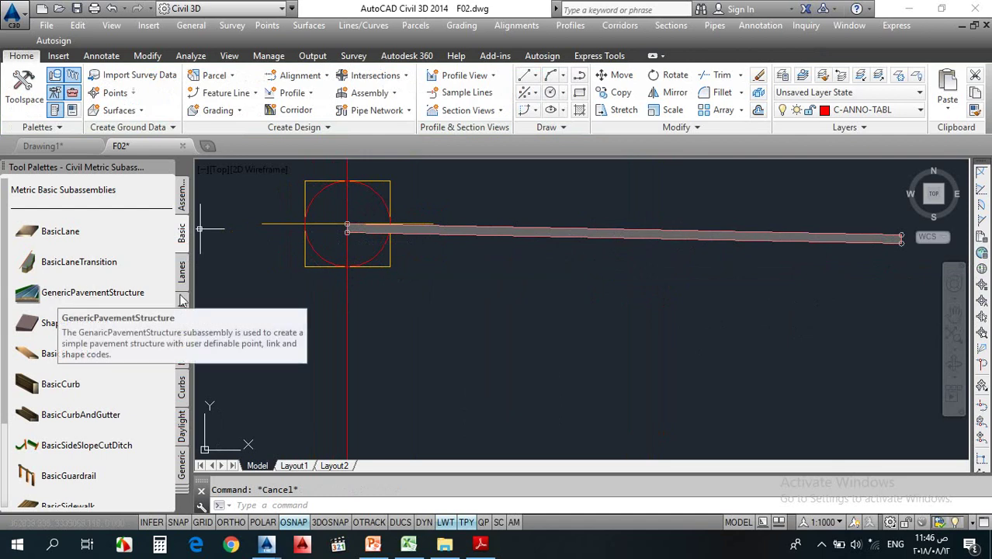
{"action": "left_click", "coordinate": [495, 235]}
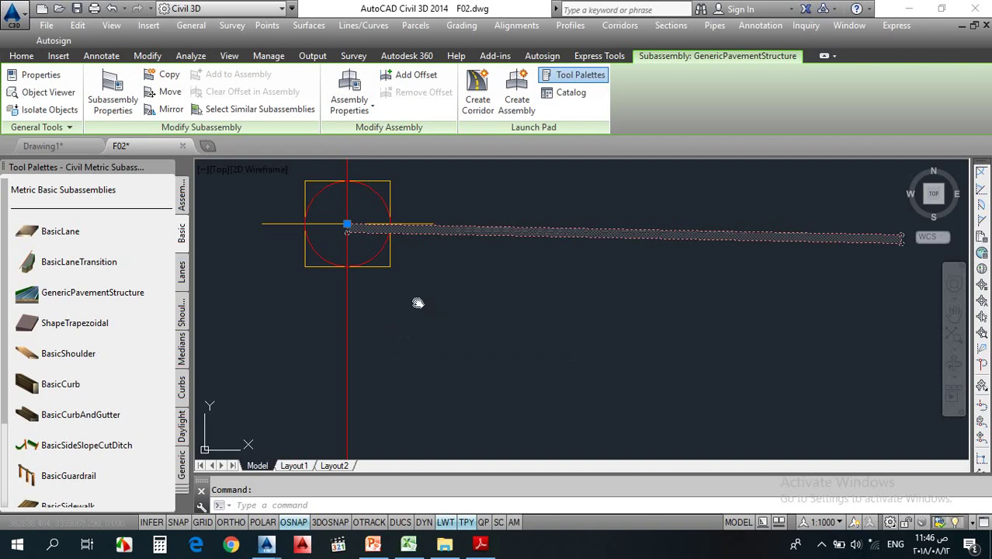
{"action": "middle_click_drag", "start_coordinate": [416, 303], "coordinate": [393, 314]}
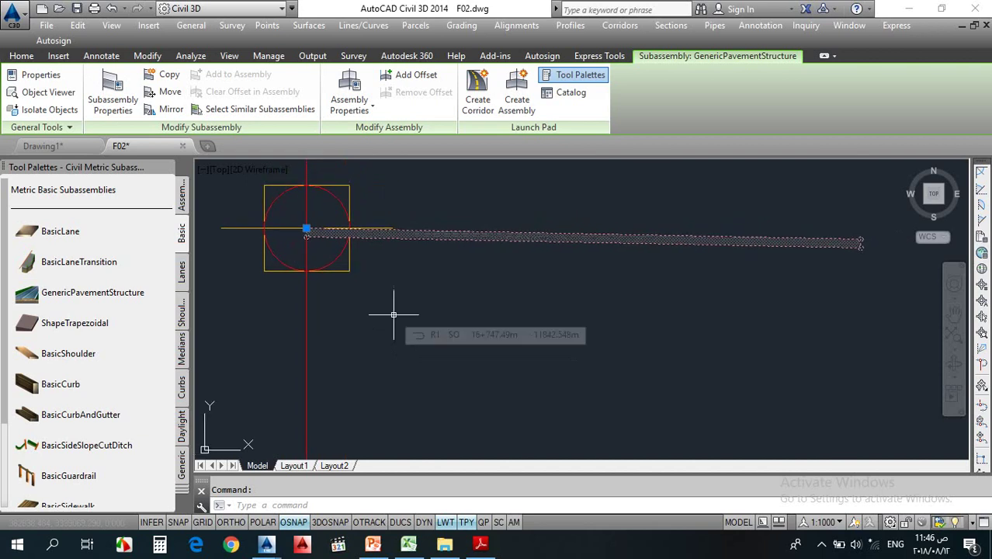
{"action": "key", "text": "Escape"}
{"action": "left_click", "coordinate": [433, 241]}
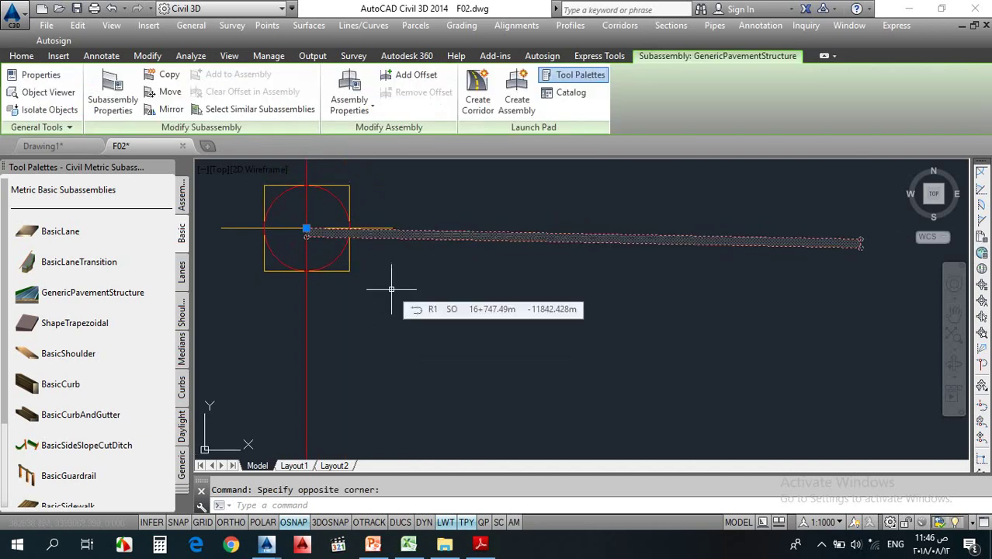
{"action": "key", "text": "Escape"}
{"action": "left_click", "coordinate": [449, 237]}
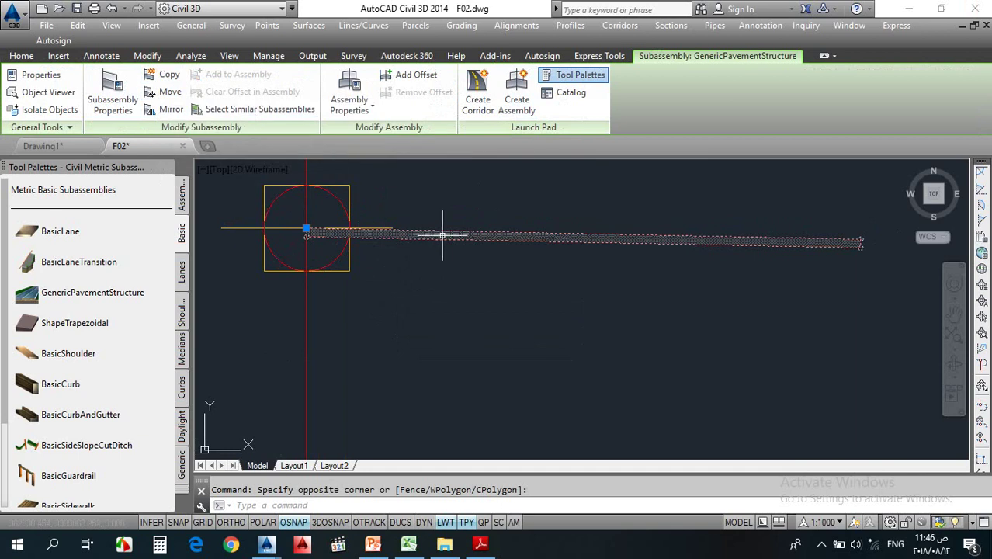
{"action": "key", "text": "Escape"}
Copy the right-hand pavement layer subassembly onto its own lower inner marker point to stack a second layer beneath it
{"action": "left_click", "coordinate": [465, 240]}
{"action": "left_click", "coordinate": [464, 239]}
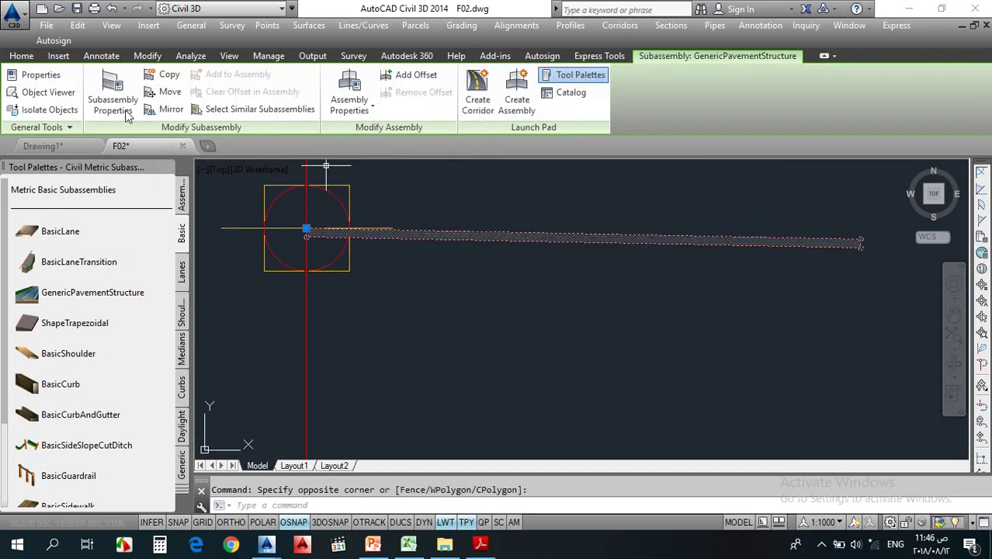
{"action": "left_click", "coordinate": [165, 78]}
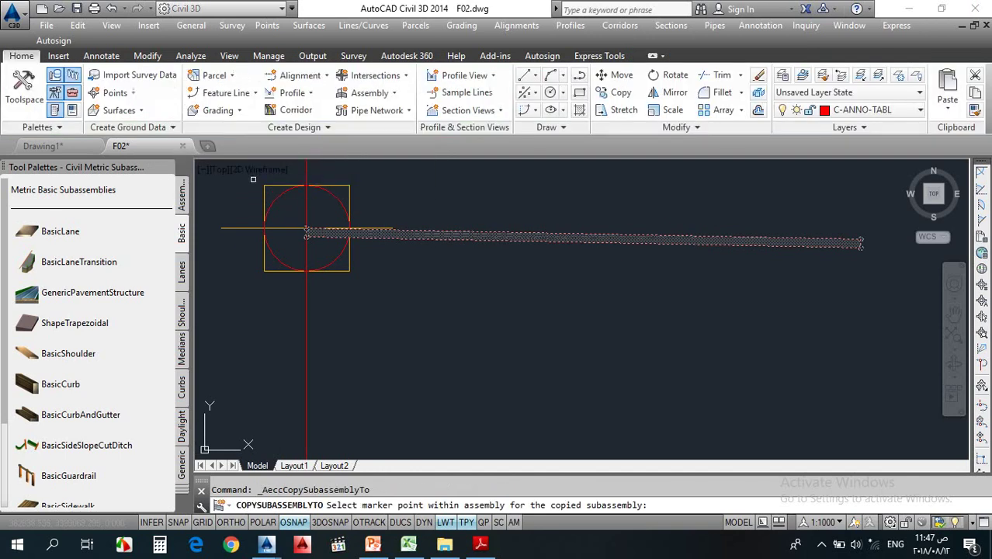
{"action": "scroll", "coordinate": [318, 240], "scroll_direction": "up", "scroll_amount": 2}
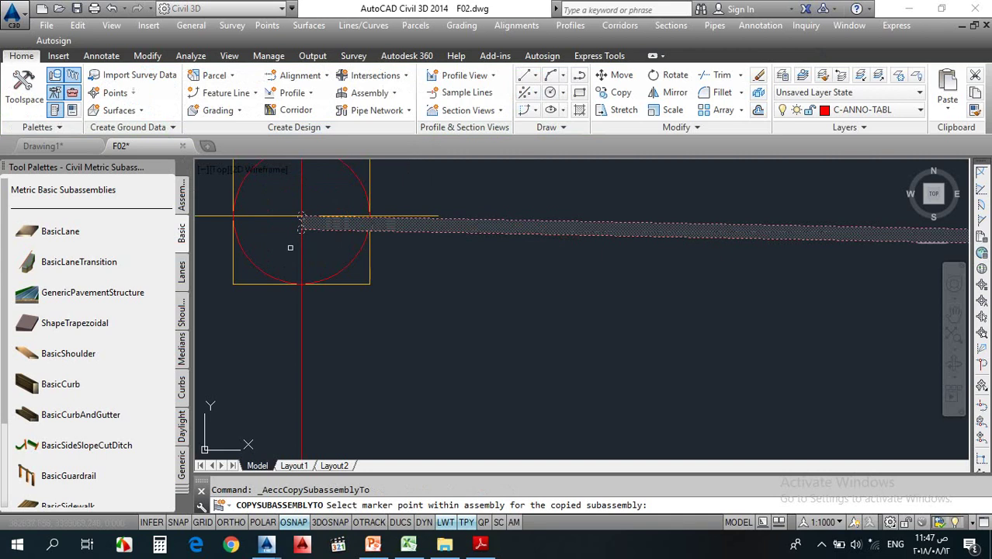
{"action": "scroll", "coordinate": [290, 248], "scroll_direction": "up", "scroll_amount": 5}
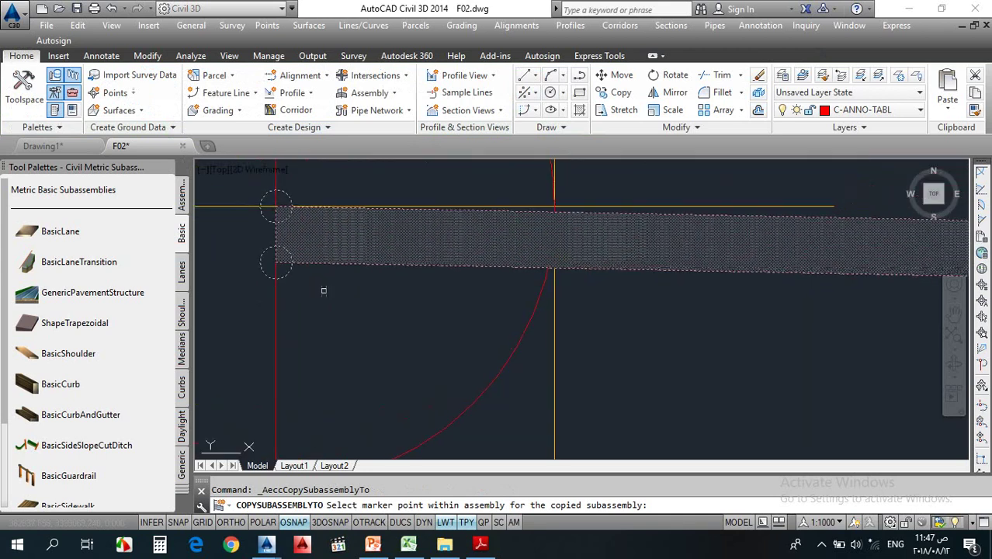
{"action": "middle_click_drag", "start_coordinate": [324, 290], "coordinate": [345, 250]}
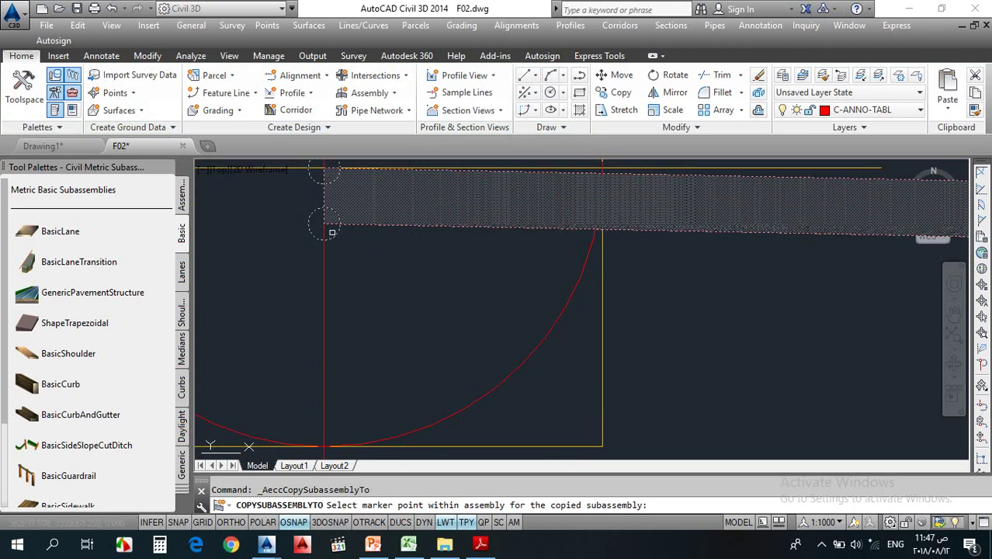
{"action": "left_click", "coordinate": [332, 237]}
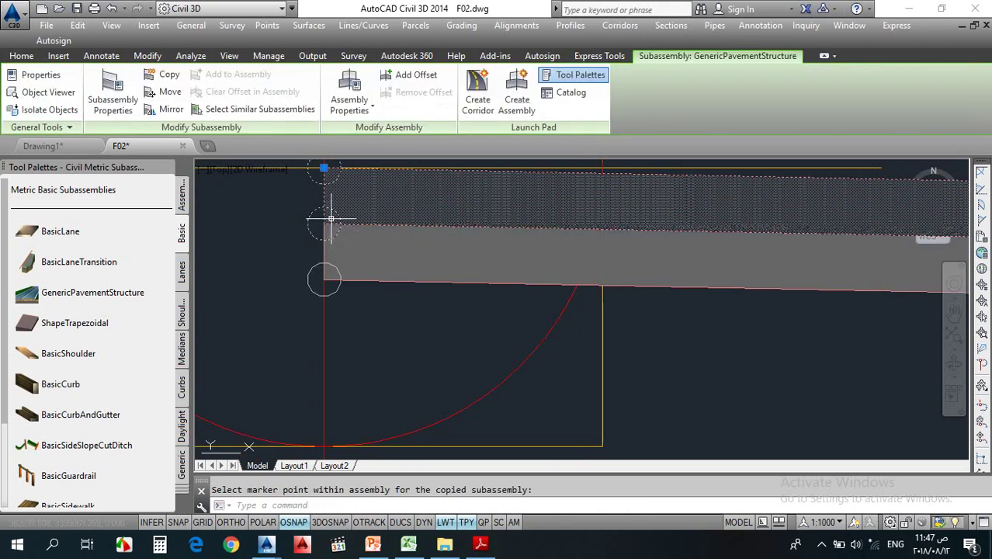
{"action": "scroll", "coordinate": [338, 291], "scroll_direction": "down", "scroll_amount": 4}
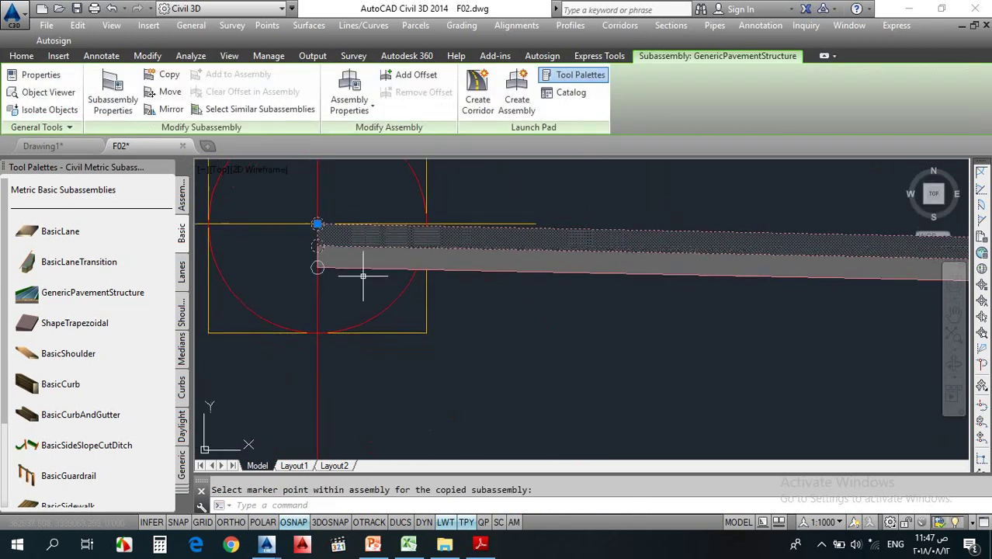
{"action": "key", "text": "Escape"}
{"action": "scroll", "coordinate": [466, 270], "scroll_direction": "down", "scroll_amount": 3}
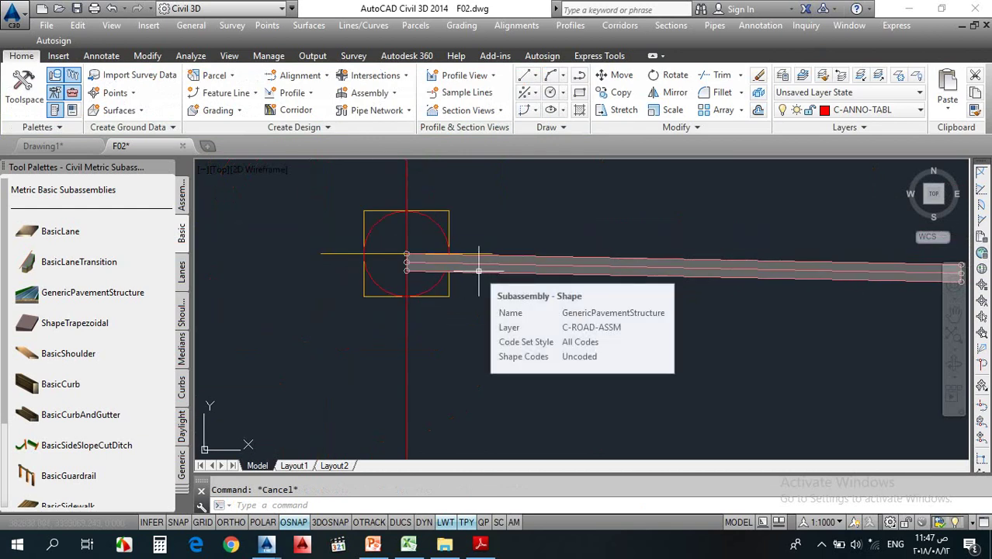
Copy the second pavement layer onto its lower inner marker point to add a third layer beneath it
{"action": "left_click", "coordinate": [479, 271]}
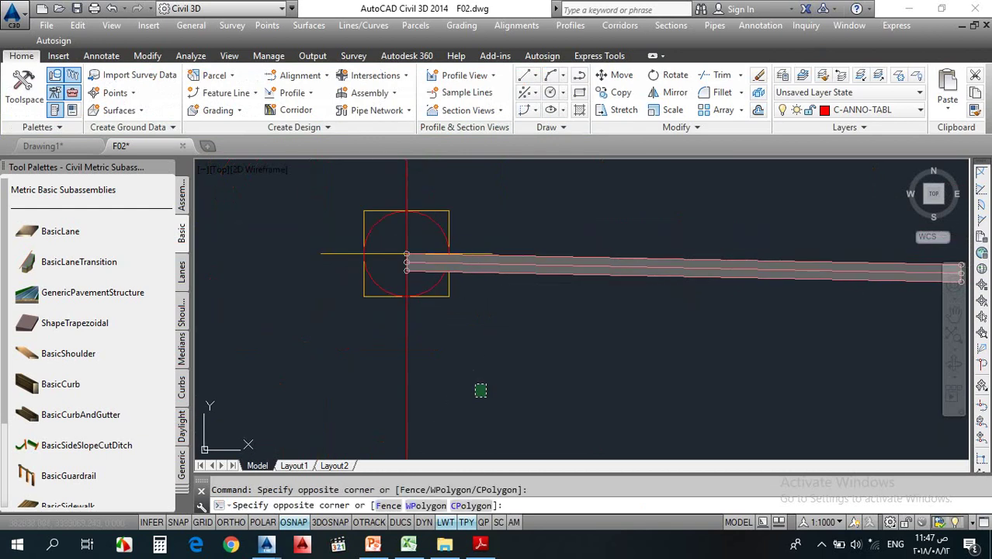
{"action": "scroll", "coordinate": [435, 277], "scroll_direction": "up", "scroll_amount": 2}
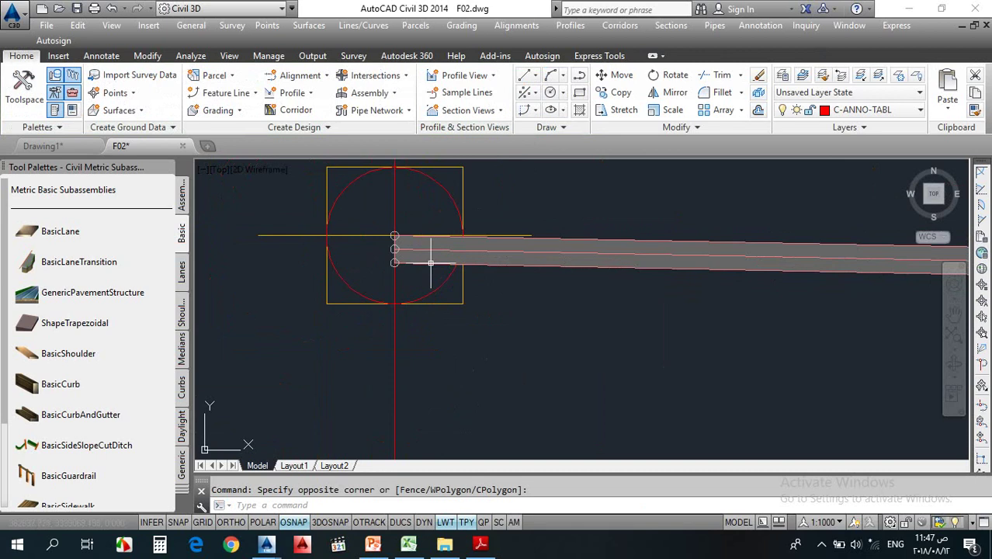
{"action": "left_click", "coordinate": [430, 264]}
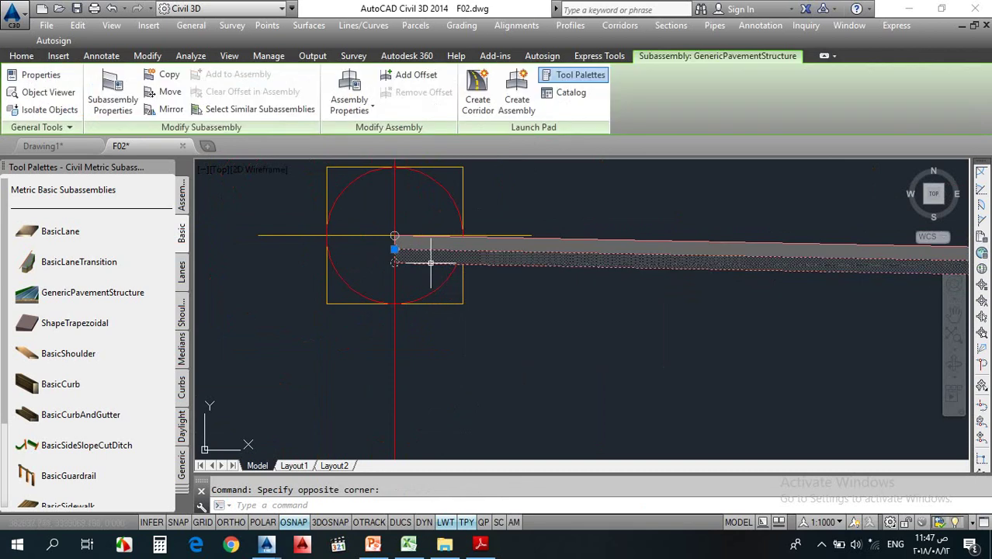
{"action": "left_click", "coordinate": [169, 74]}
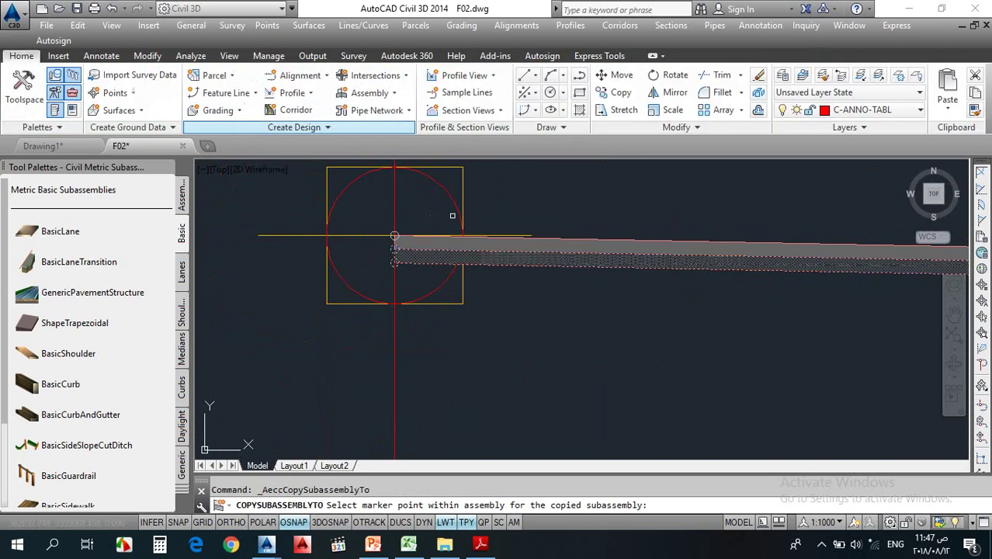
{"action": "scroll", "coordinate": [282, 163], "scroll_direction": "up", "scroll_amount": 2}
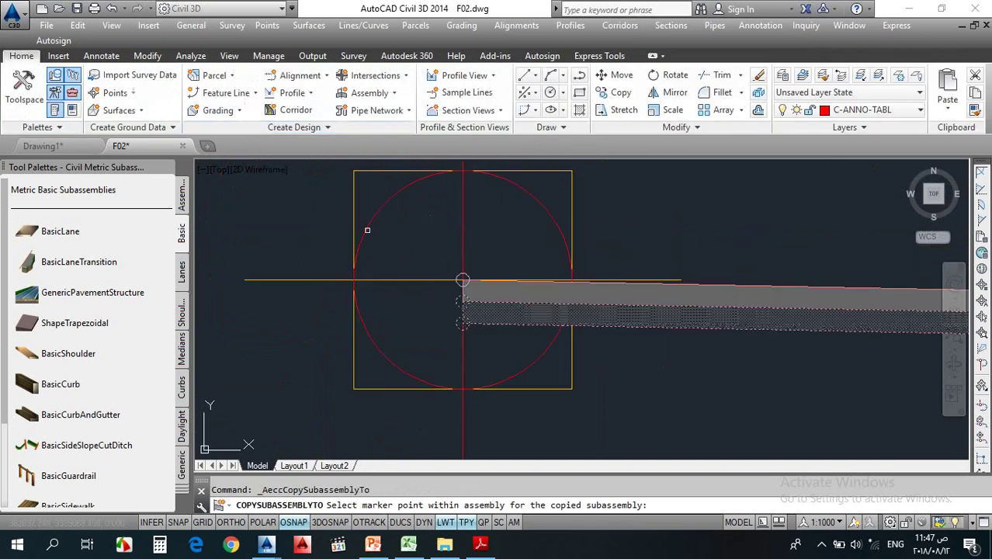
{"action": "left_click", "coordinate": [465, 326]}
{"action": "key", "text": "Escape"}
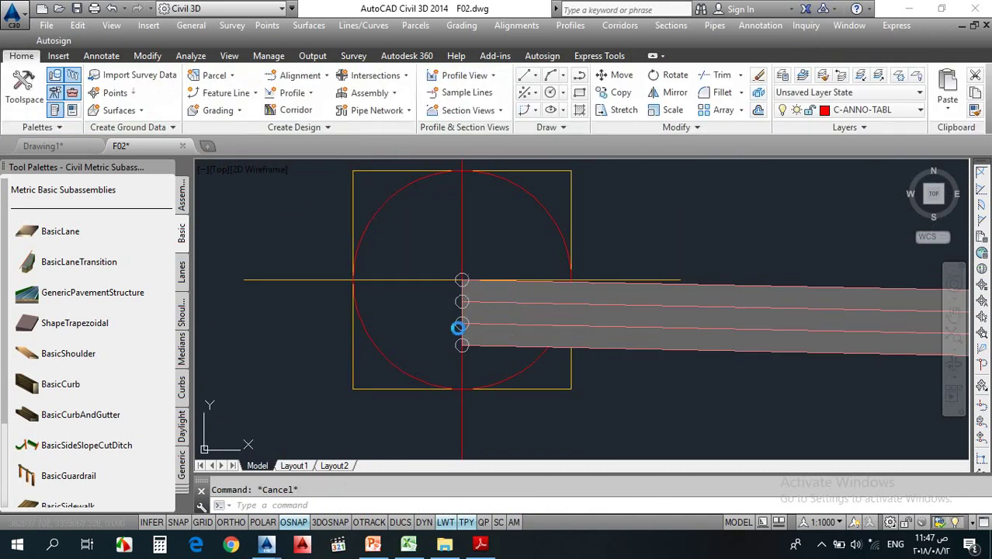
Check the layer thicknesses on the Urban Undivided slide in PowerPoint and return to F02.dwg in Civil 3D
{"action": "left_click", "coordinate": [372, 543]}
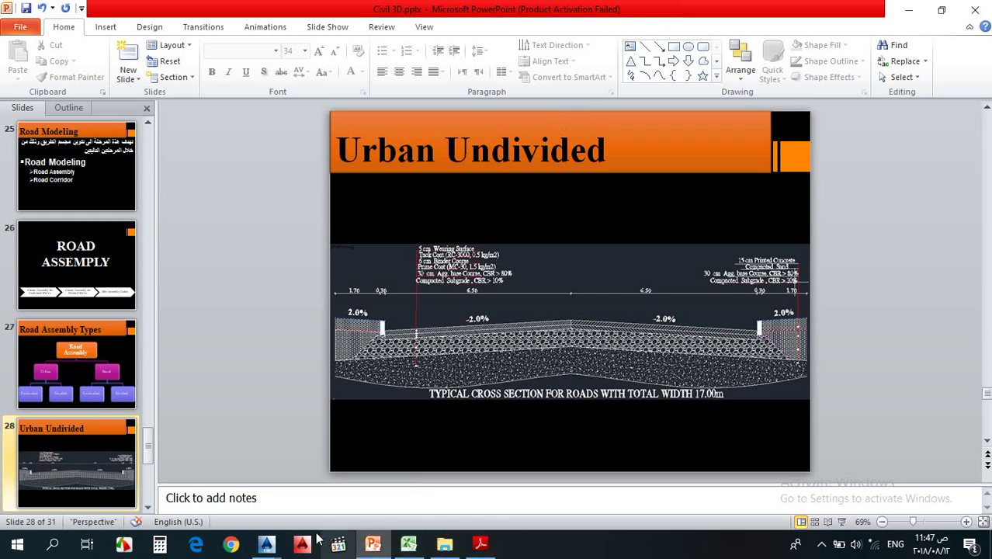
{"action": "mouse_move", "coordinate": [266, 543]}
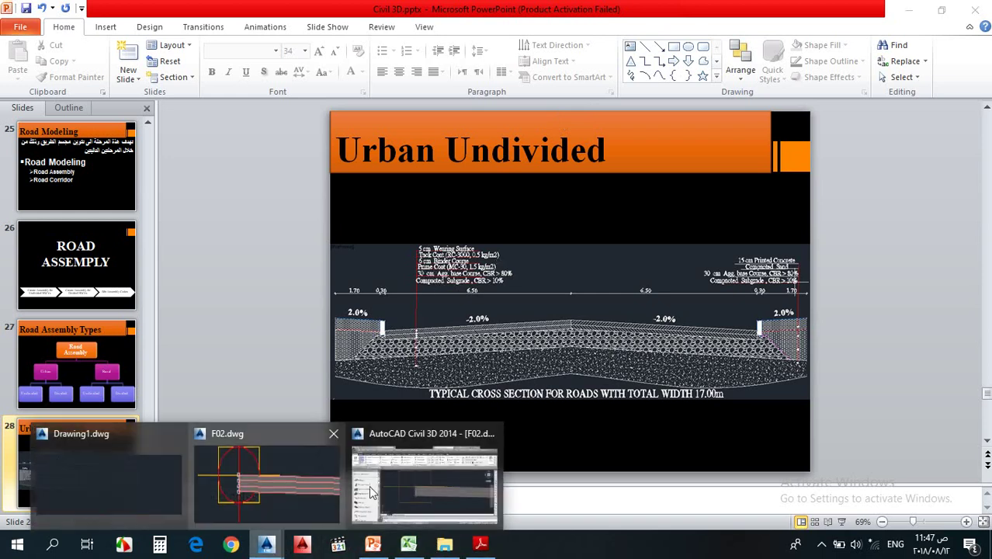
{"action": "left_click", "coordinate": [274, 489]}
Set the middle pavement layer's Depth to 0.06 m in its subassembly parameters
{"action": "left_click", "coordinate": [470, 314]}
{"action": "left_click", "coordinate": [475, 308]}
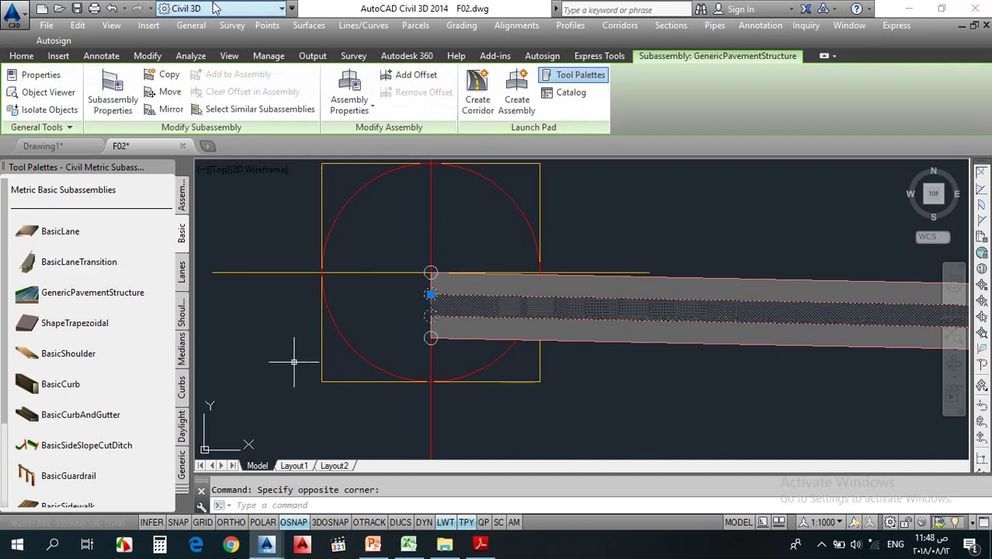
{"action": "left_click", "coordinate": [113, 99]}
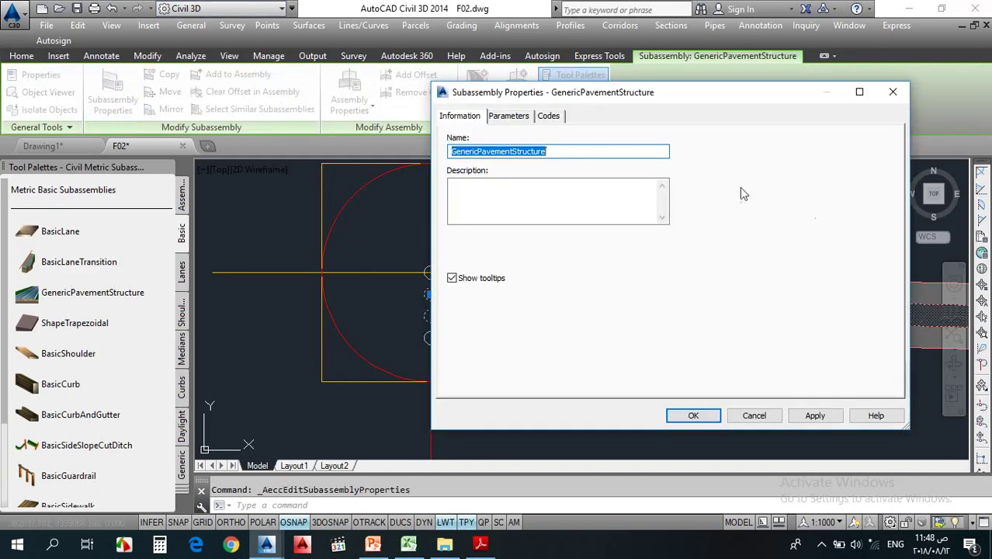
{"action": "left_click", "coordinate": [508, 118]}
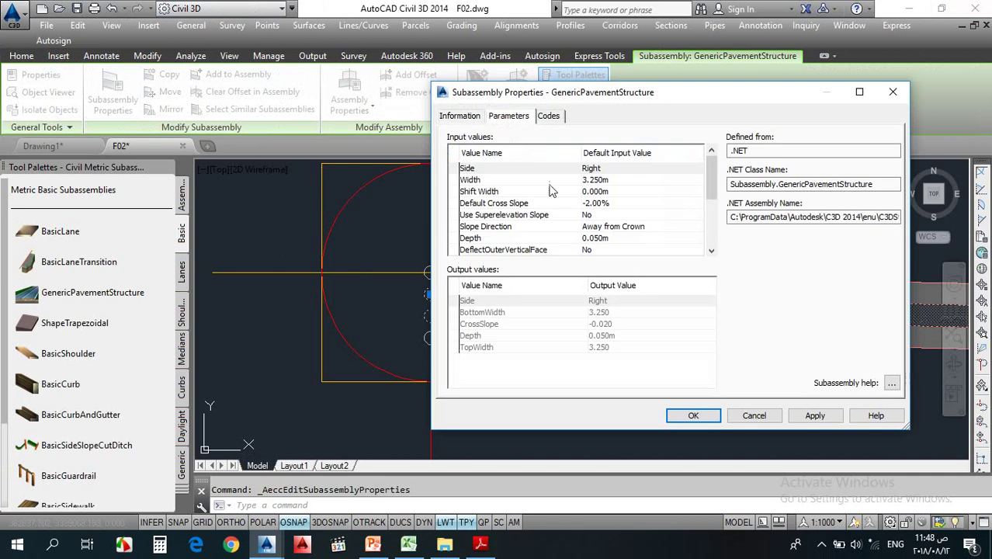
{"action": "left_click", "coordinate": [609, 194]}
{"action": "scroll", "coordinate": [610, 198], "scroll_direction": "down", "scroll_amount": 3}
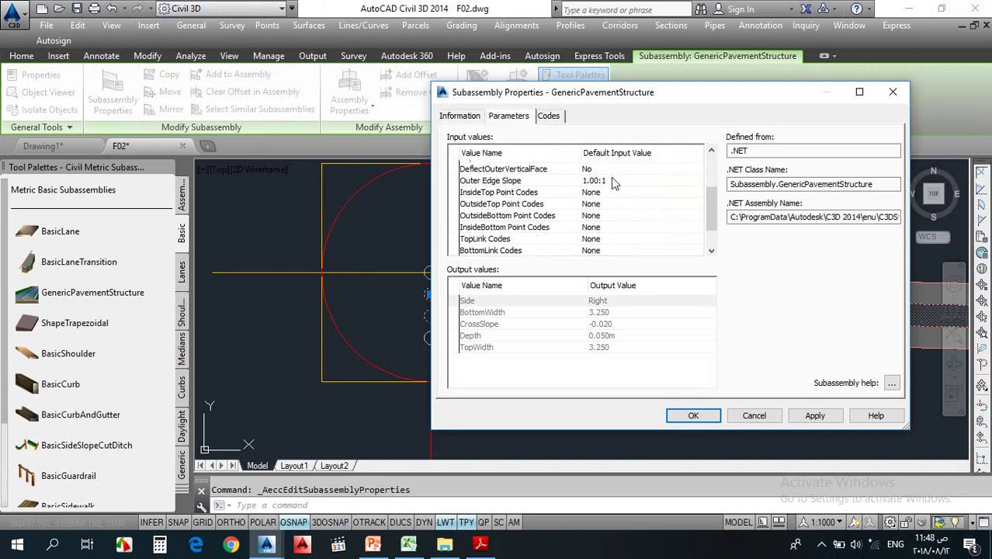
{"action": "scroll", "coordinate": [610, 205], "scroll_direction": "up", "scroll_amount": 1}
{"action": "left_click", "coordinate": [610, 191]}
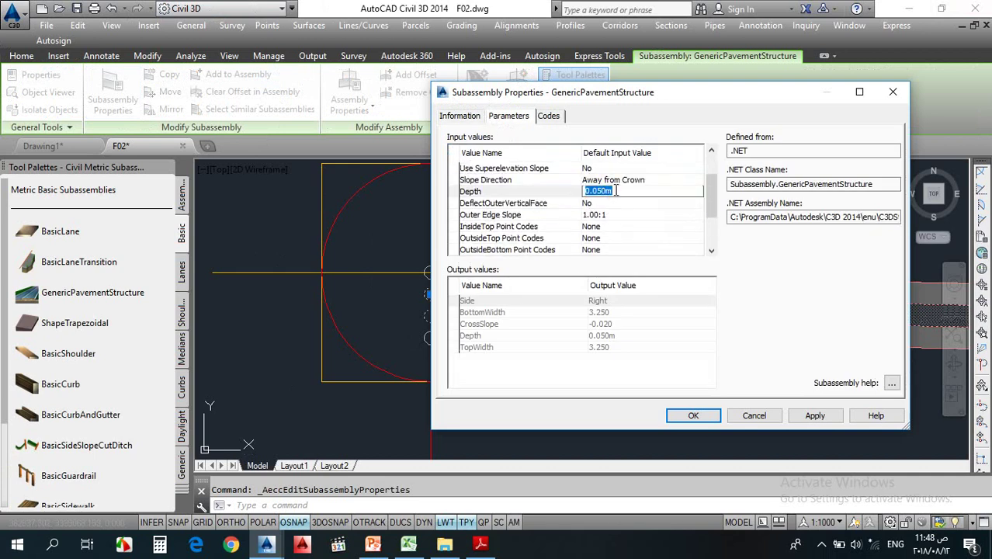
{"action": "left_click_drag", "start_coordinate": [616, 191], "coordinate": [600, 193]}
{"action": "type", "text": "6"}
{"action": "left_click", "coordinate": [691, 416]}
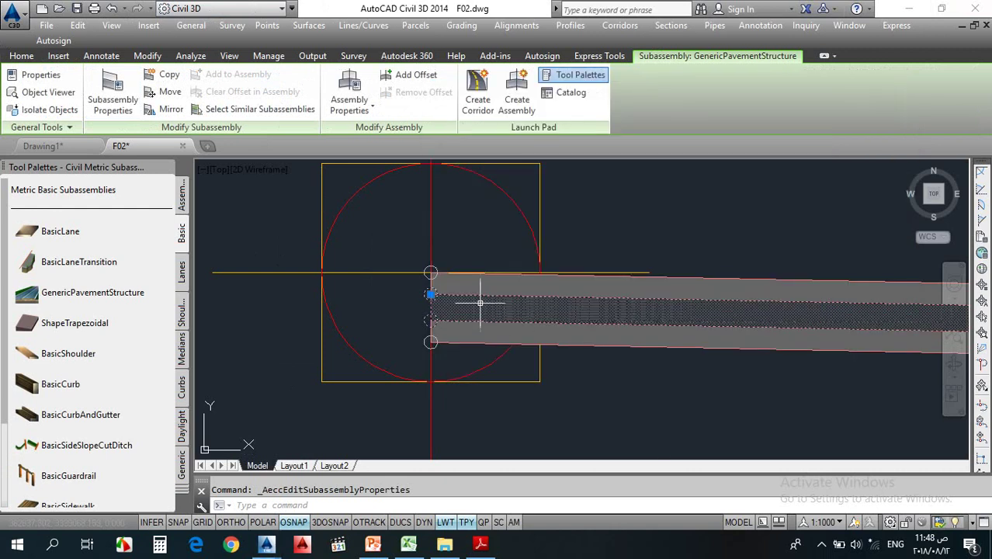
{"action": "key", "text": "Escape"}
Set the bottom pavement layer's Depth to 0.3 m in its subassembly parameters and save the drawing
{"action": "left_click", "coordinate": [468, 333]}
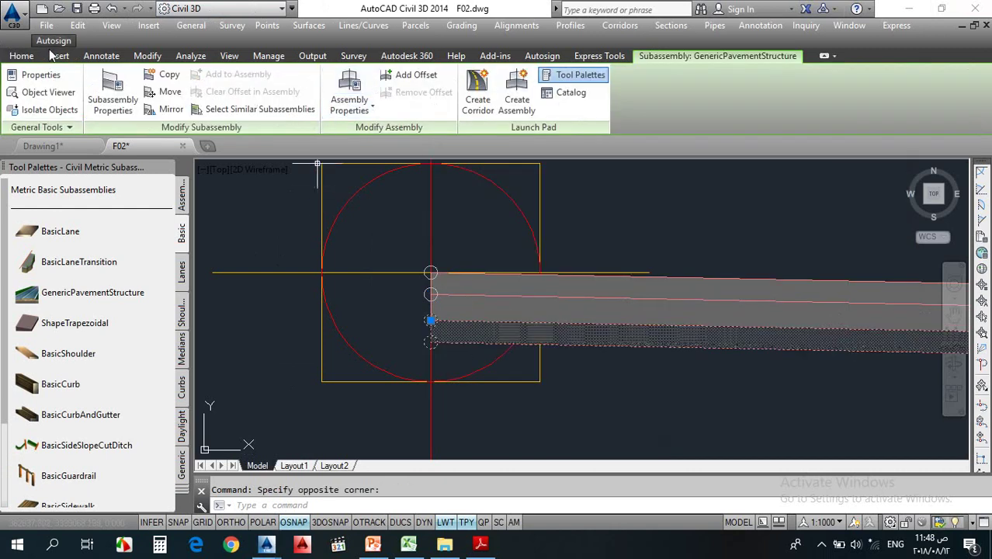
{"action": "left_click", "coordinate": [115, 94]}
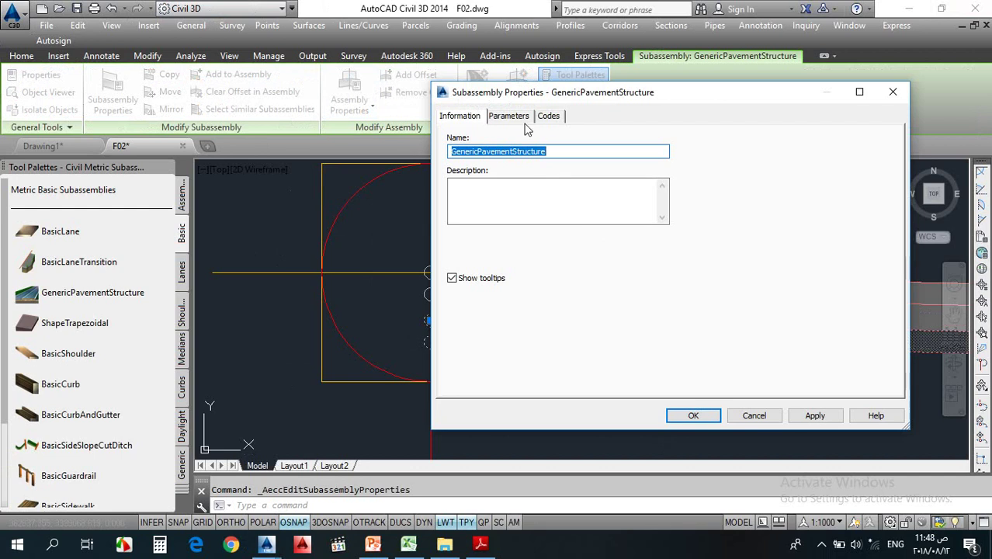
{"action": "left_click", "coordinate": [512, 116]}
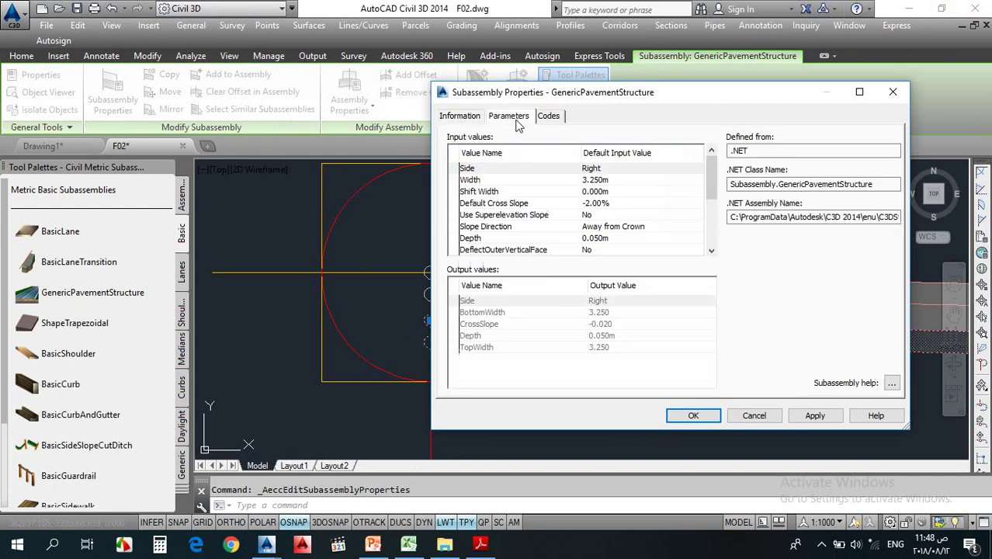
{"action": "scroll", "coordinate": [618, 205], "scroll_direction": "down", "scroll_amount": 2}
{"action": "left_click", "coordinate": [615, 194]}
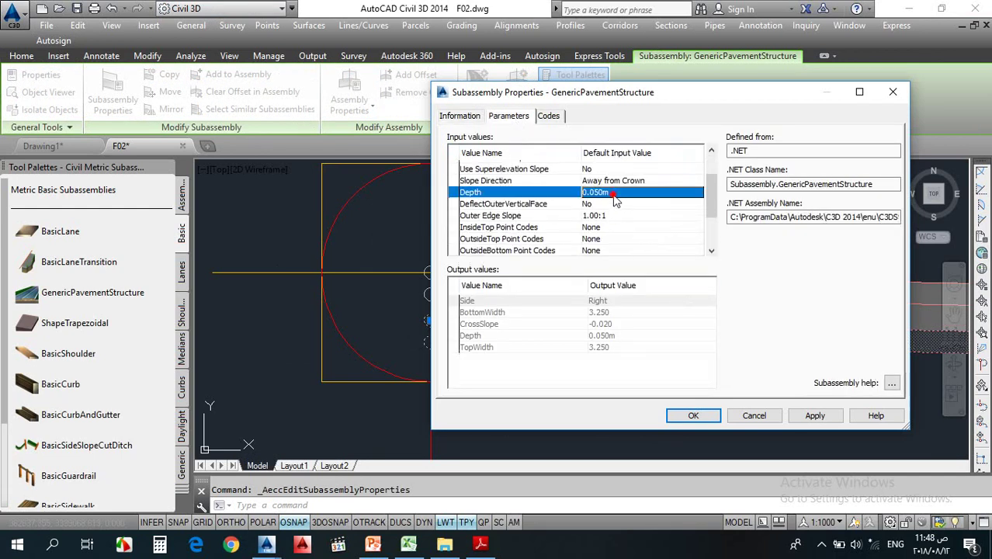
{"action": "left_click", "coordinate": [615, 194]}
{"action": "type", "text": ".3"}
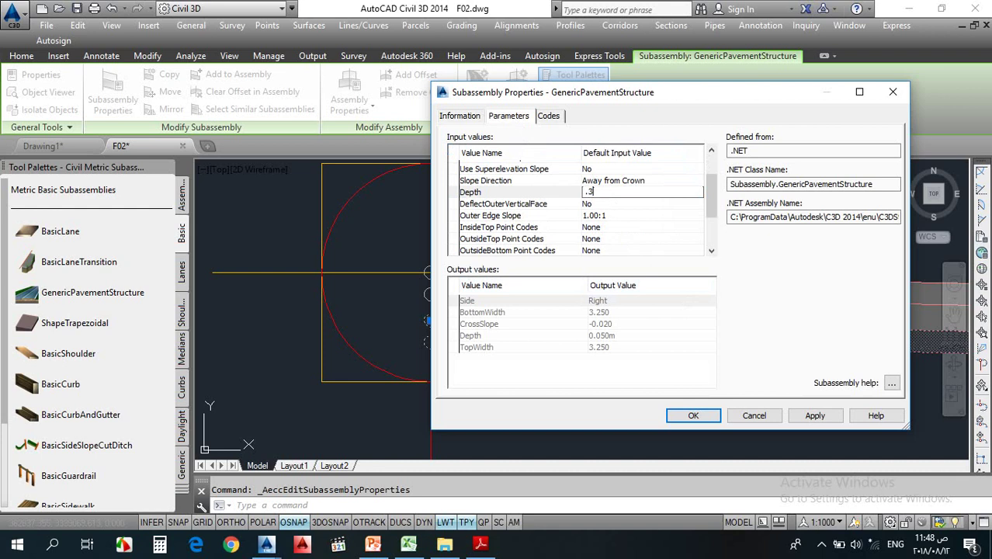
{"action": "key", "text": "Return"}
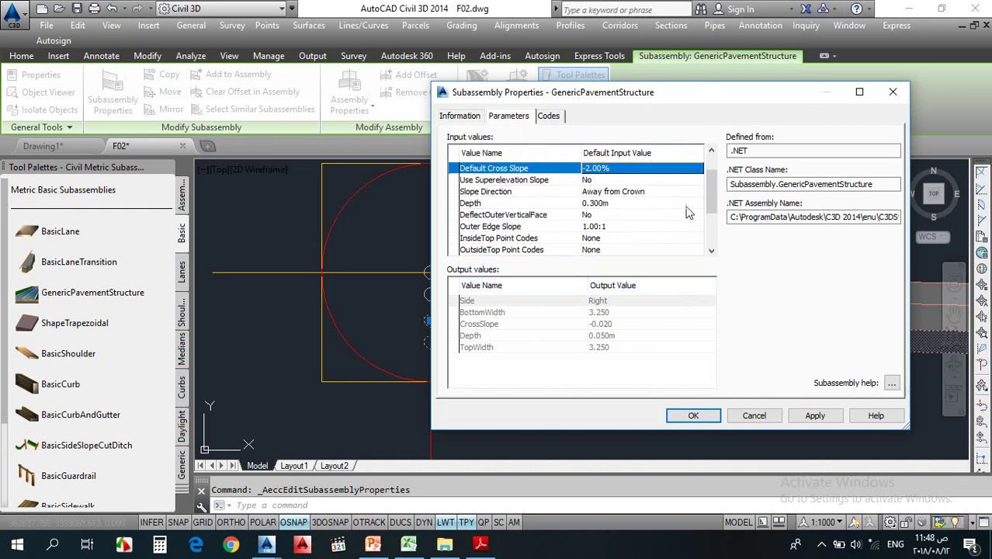
{"action": "left_click", "coordinate": [690, 417]}
{"action": "key", "text": "Escape"}
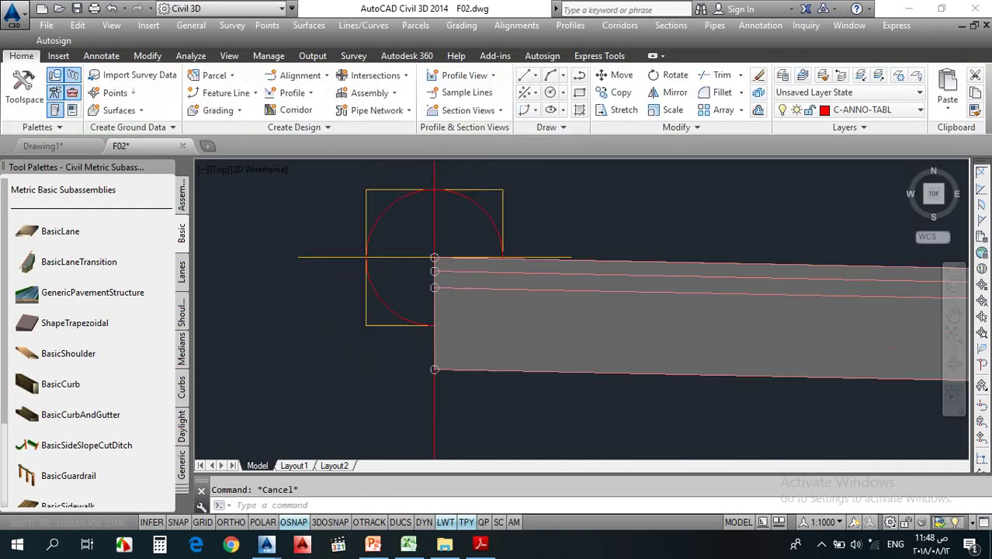
{"action": "scroll", "coordinate": [415, 270], "scroll_direction": "down", "scroll_amount": 5}
{"action": "middle_click_drag", "start_coordinate": [416, 270], "coordinate": [432, 277]}
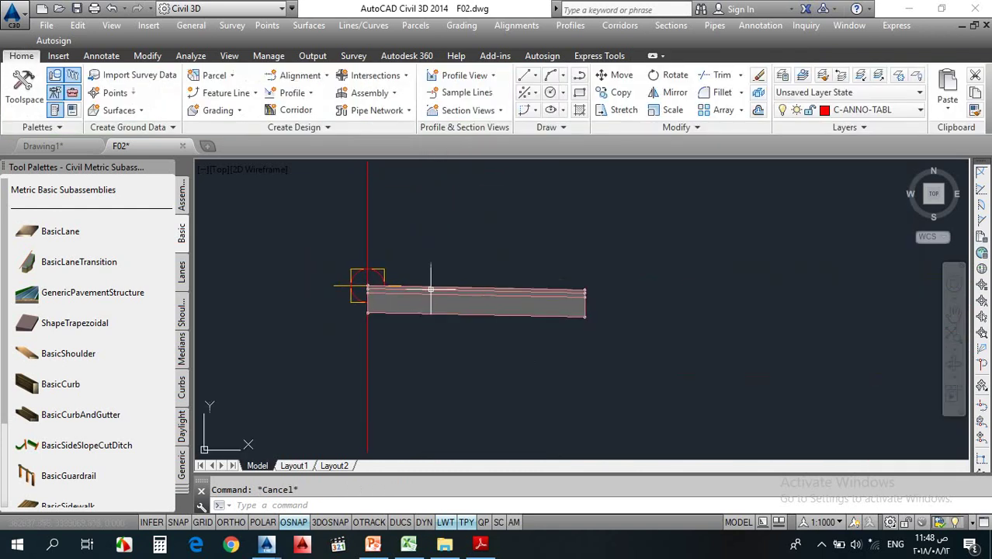
{"action": "left_click", "coordinate": [76, 9]}
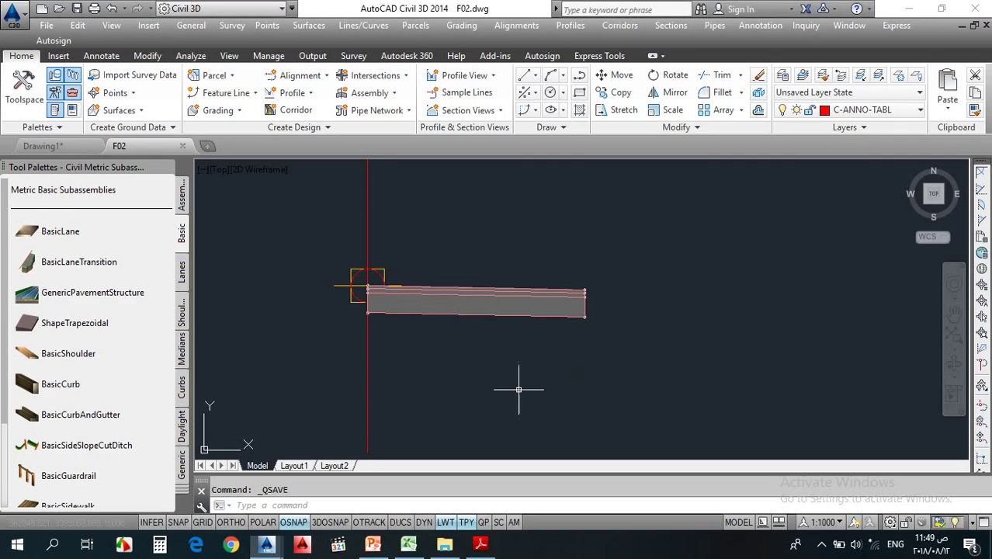
Select all three stacked pavement layer subassemblies together
{"action": "left_click", "coordinate": [488, 398]}
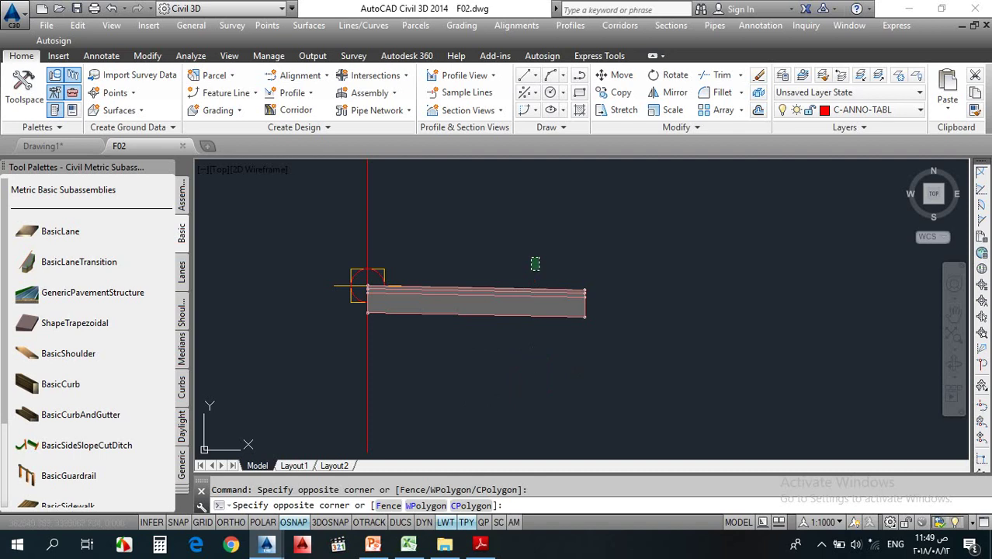
{"action": "left_click", "coordinate": [533, 262]}
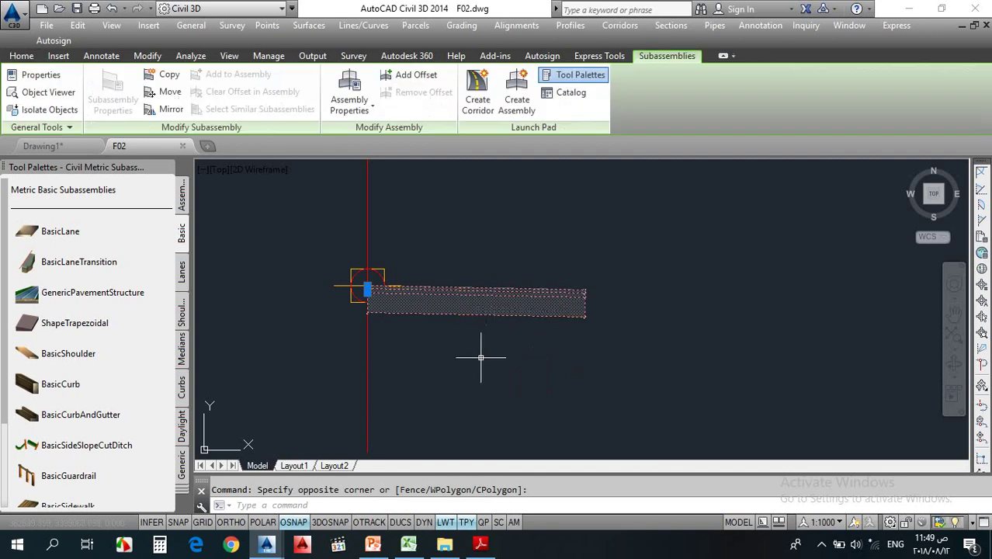
Copy the selected pavement layer subassemblies onto the top outer marker of the existing lane to form a second lane
{"action": "left_click", "coordinate": [169, 76]}
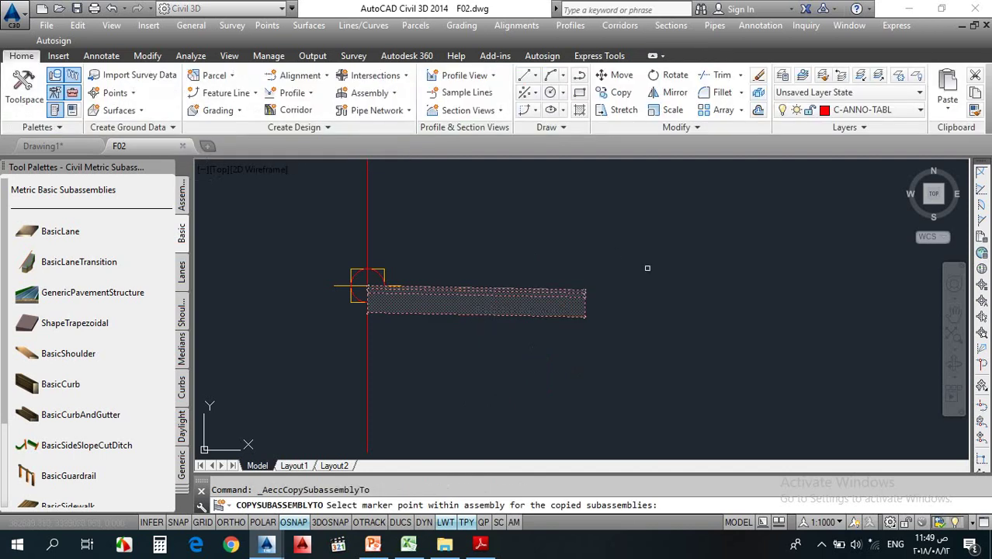
{"action": "scroll", "coordinate": [600, 283], "scroll_direction": "up", "scroll_amount": 4}
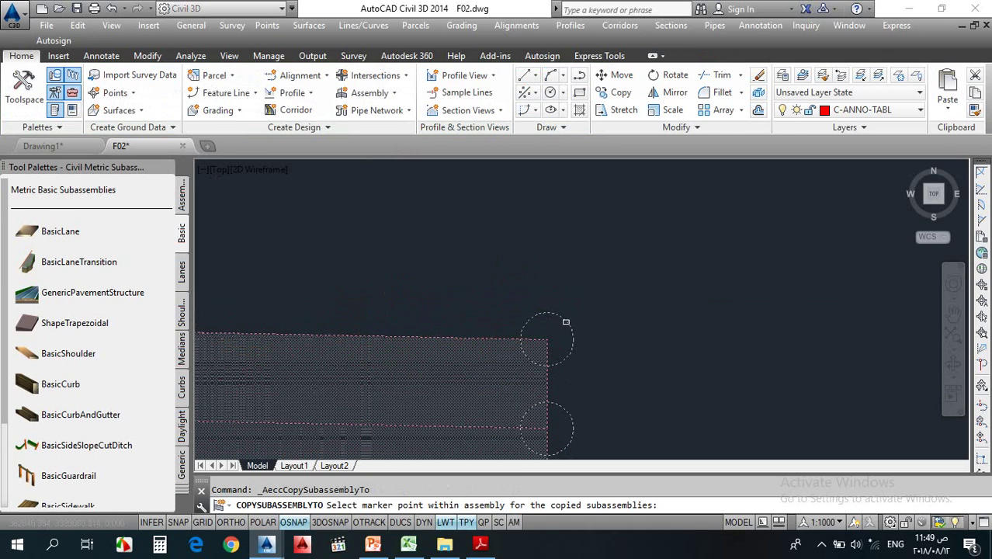
{"action": "left_click", "coordinate": [566, 321]}
{"action": "scroll", "coordinate": [579, 300], "scroll_direction": "down", "scroll_amount": 4}
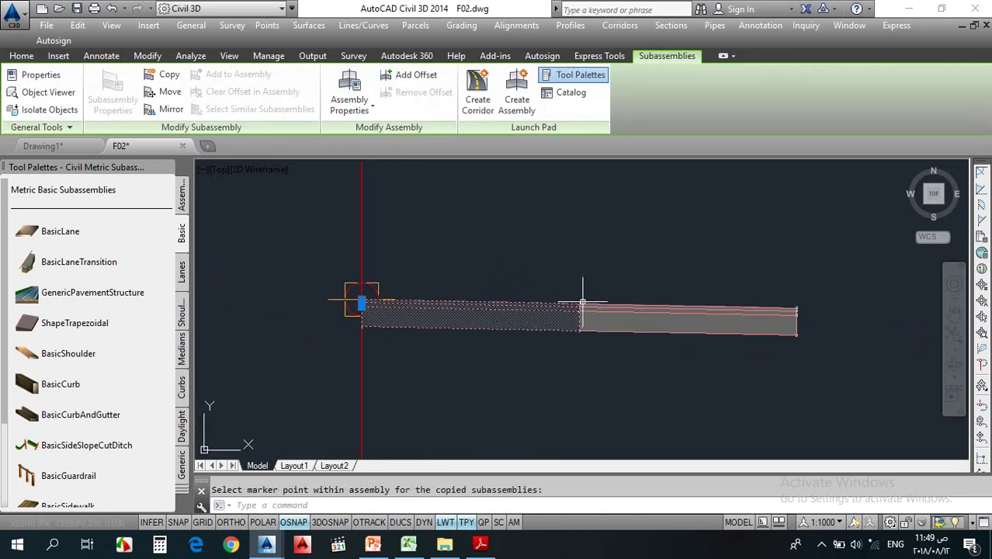
{"action": "key", "text": "Escape"}
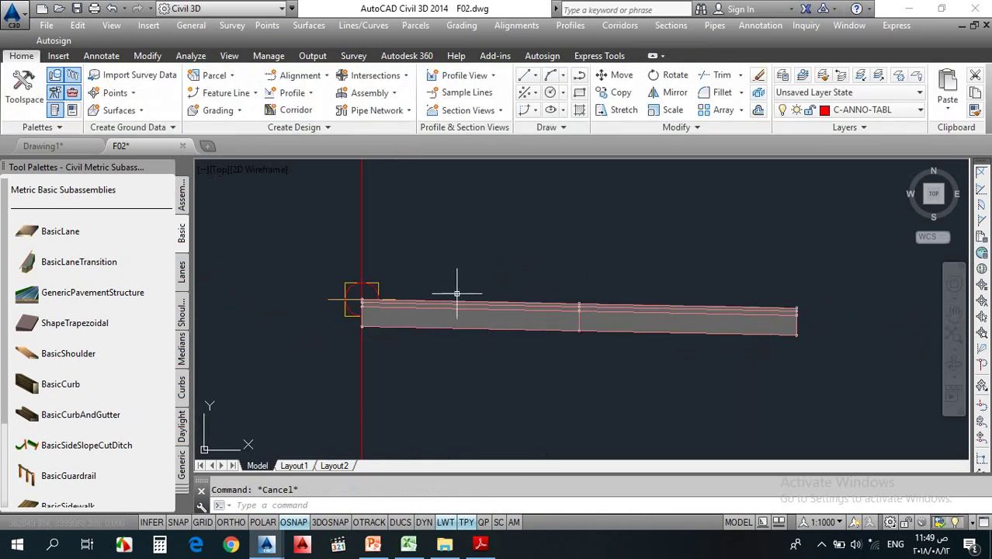
Examine the two-lane assembly and its outer edge, and switch to PowerPoint to check the Urban Undivided cross-section slide
{"action": "middle_click_drag", "start_coordinate": [668, 310], "coordinate": [657, 306]}
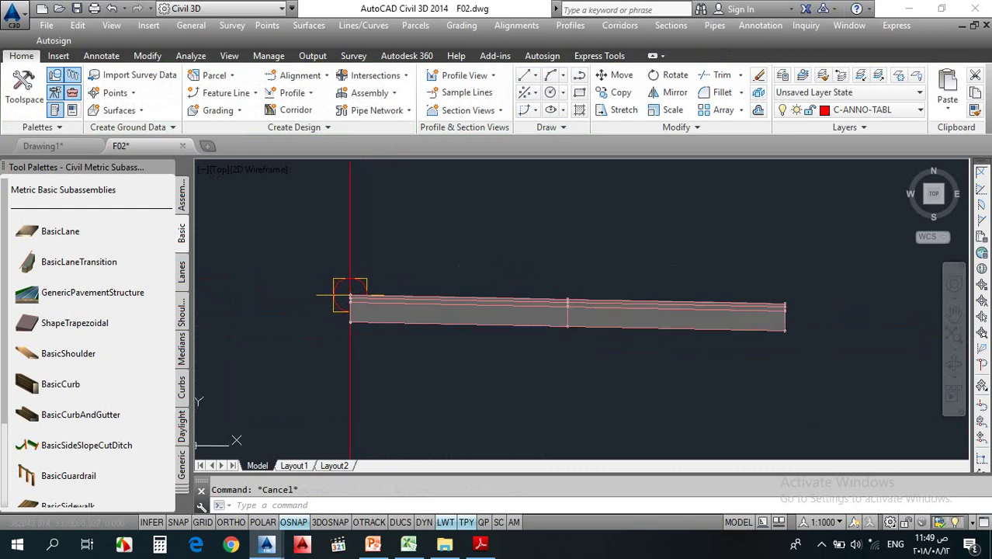
{"action": "scroll", "coordinate": [720, 314], "scroll_direction": "down", "scroll_amount": 2}
{"action": "mouse_move", "coordinate": [720, 315]}
{"action": "middle_mouse_down"}
{"action": "mouse_move", "coordinate": [564, 332]}
{"action": "mouse_move", "coordinate": [665, 265]}
{"action": "mouse_move", "coordinate": [745, 273]}
{"action": "middle_mouse_up"}
{"action": "scroll", "coordinate": [578, 331], "scroll_direction": "up", "scroll_amount": 2}
{"action": "scroll", "coordinate": [631, 316], "scroll_direction": "down", "scroll_amount": 2}
{"action": "scroll", "coordinate": [666, 273], "scroll_direction": "up", "scroll_amount": 2}
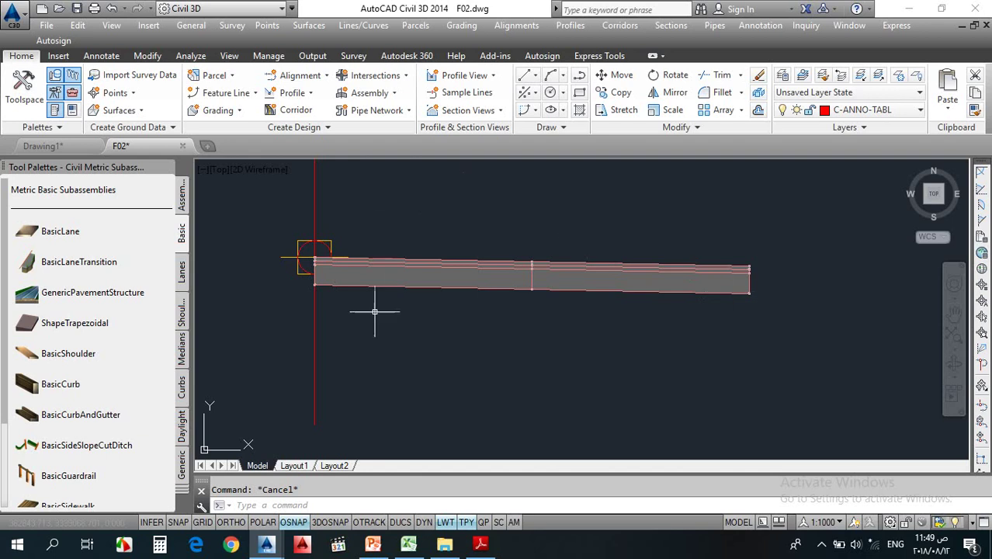
{"action": "middle_click_drag", "start_coordinate": [713, 333], "coordinate": [488, 342]}
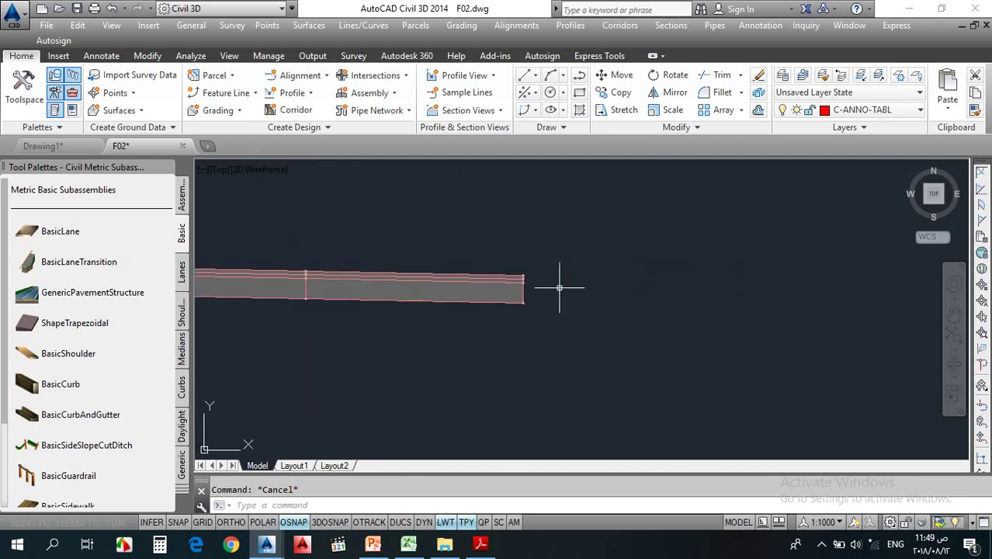
{"action": "middle_click_drag", "start_coordinate": [559, 287], "coordinate": [586, 288]}
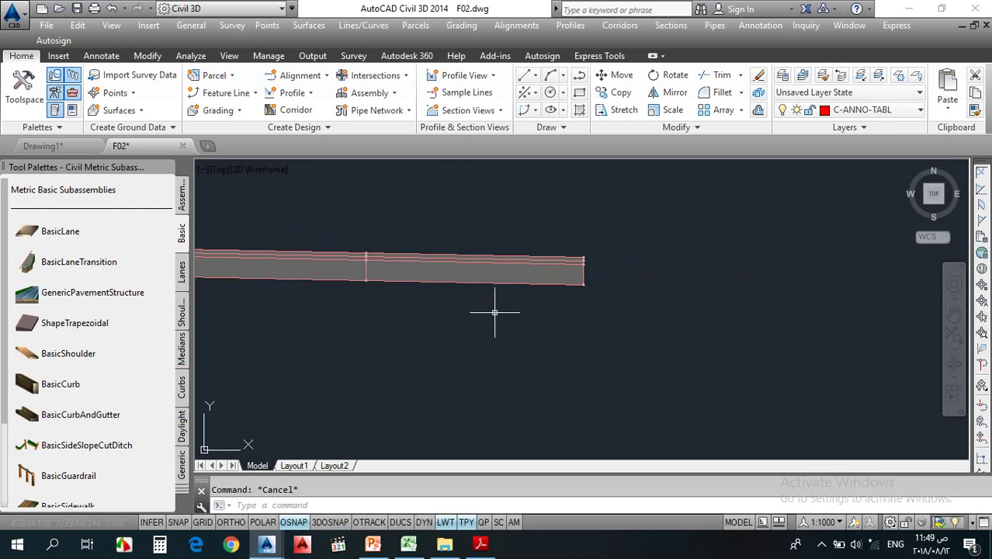
{"action": "left_click", "coordinate": [372, 545]}
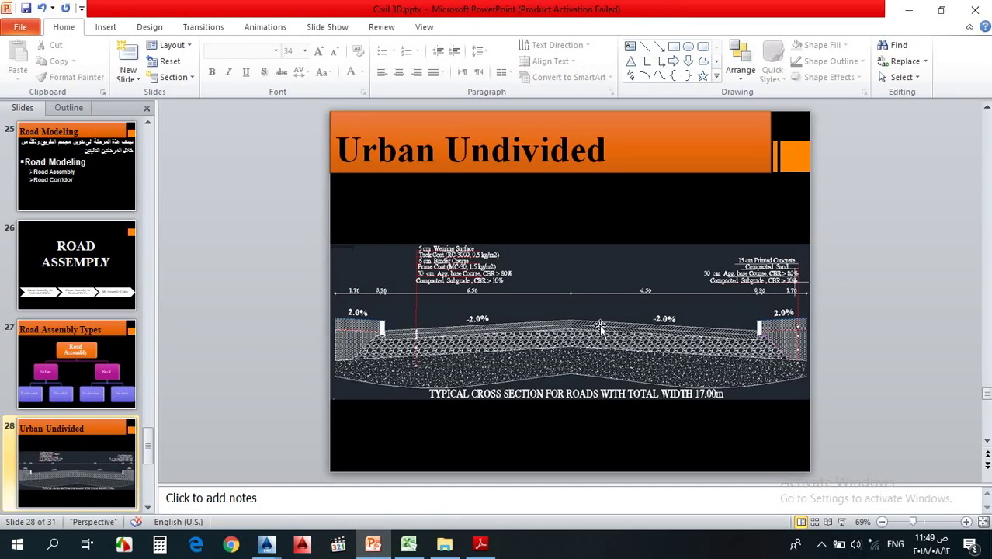
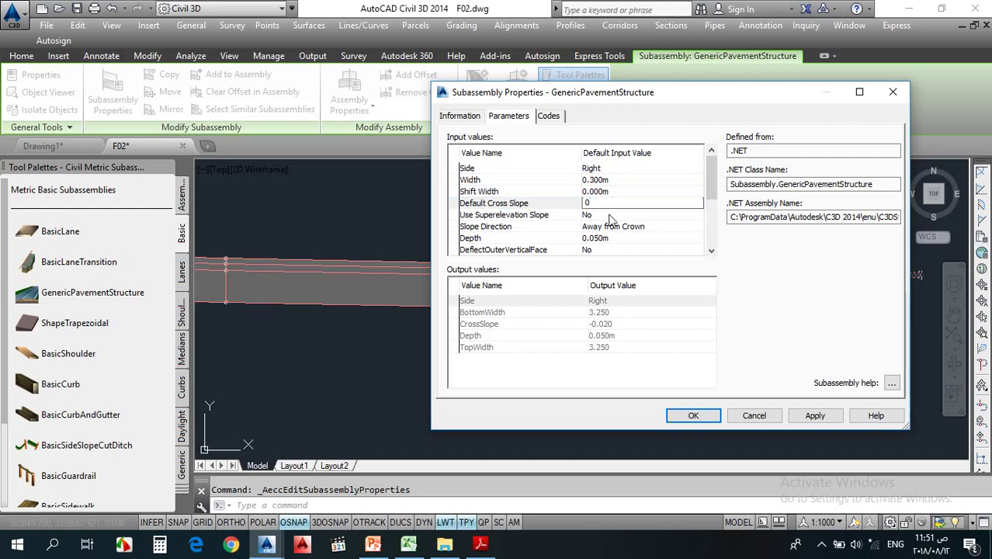
Set the depth of the curb's GenericPavementStructure to 0.2 m and apply its edited parameters
{"action": "left_click", "coordinate": [603, 239]}
{"action": "left_click", "coordinate": [605, 241]}
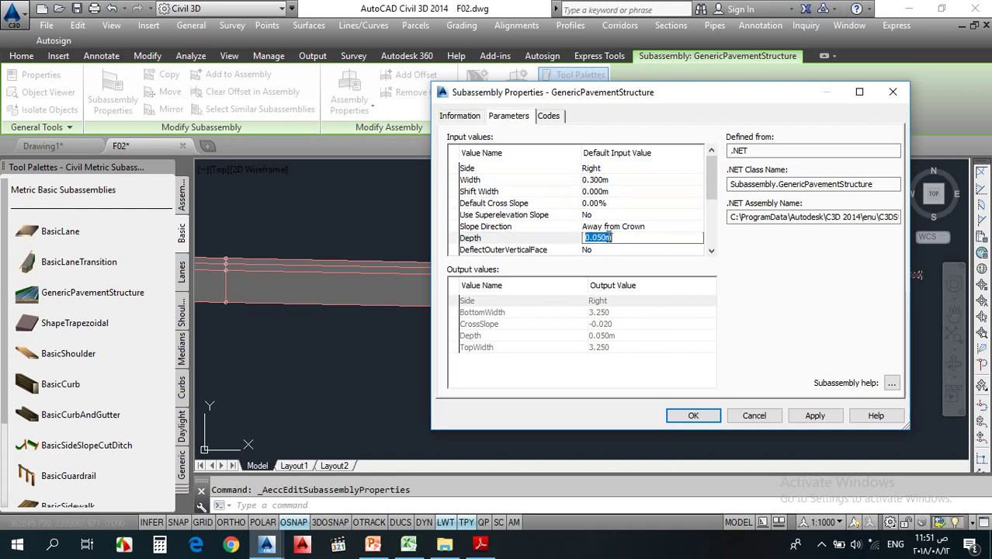
{"action": "type", "text": ".2"}
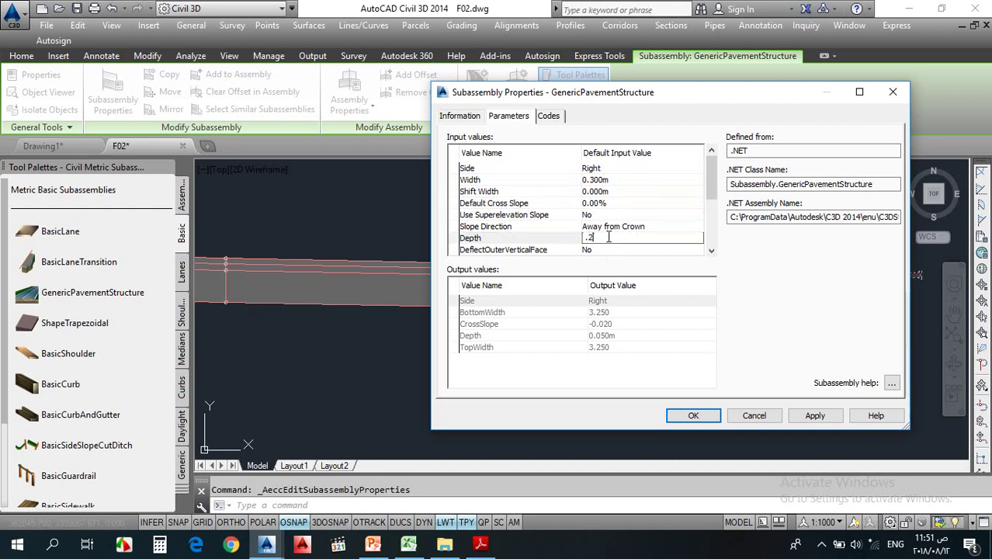
{"action": "left_click", "coordinate": [631, 192]}
{"action": "left_click", "coordinate": [692, 419]}
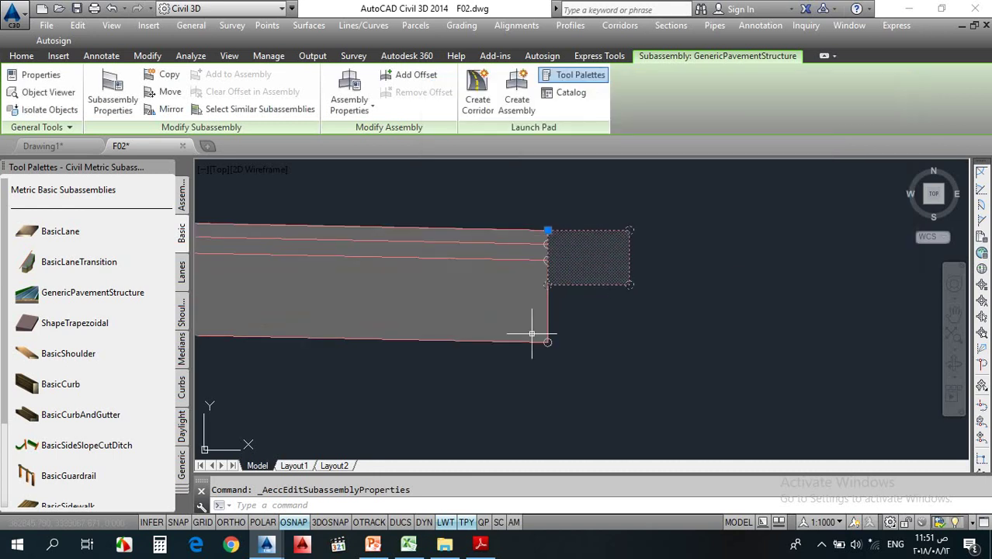
{"action": "key", "text": "Escape"}
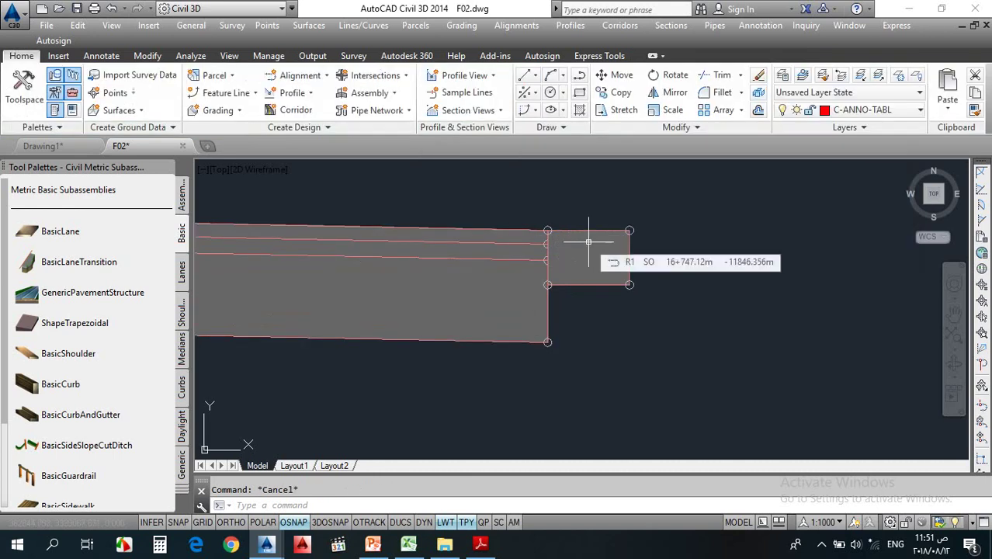
{"action": "middle_click_drag", "start_coordinate": [578, 261], "coordinate": [566, 286]}
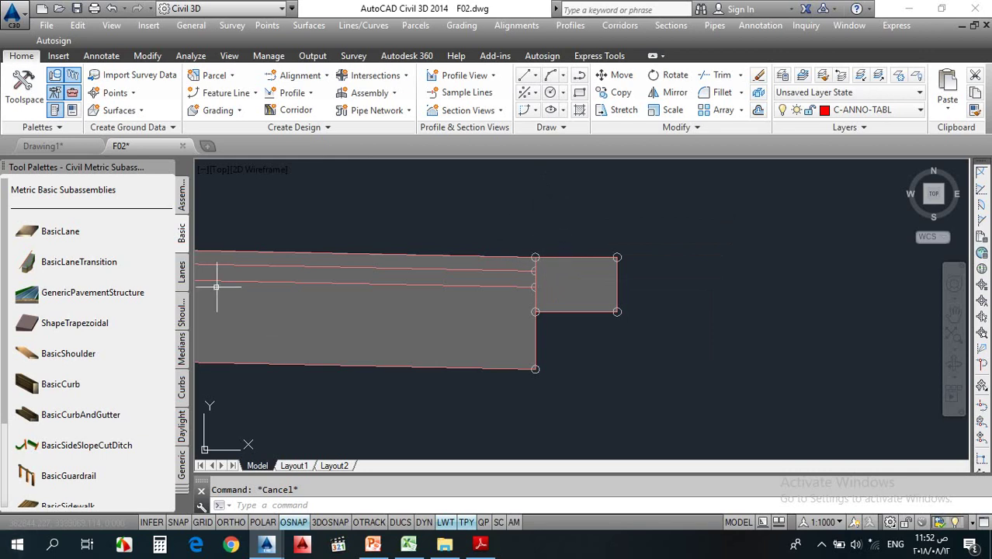
Attach a LinkVertical generic subassembly to the top outer marker of the second lane, where the curb block starts
{"action": "left_click", "coordinate": [183, 472]}
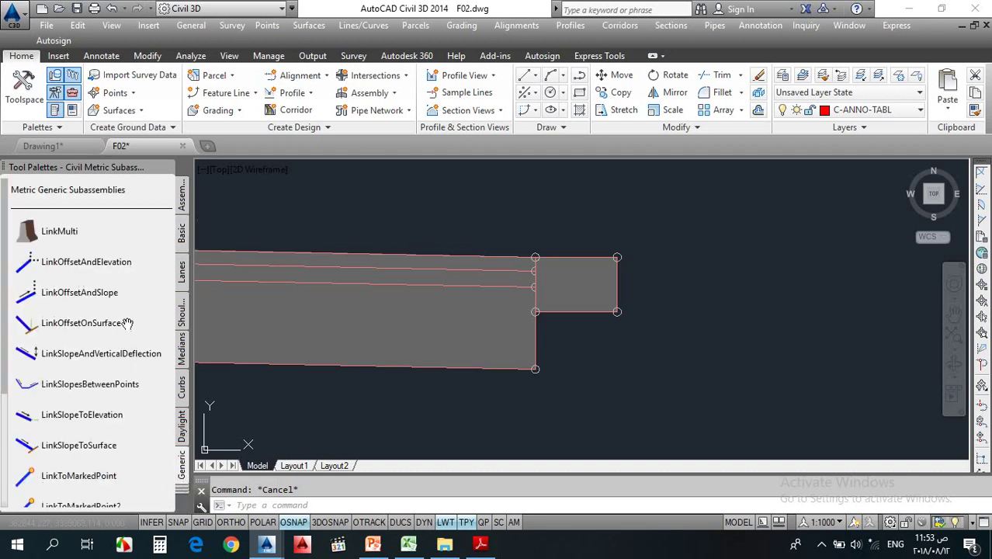
{"action": "scroll", "coordinate": [96, 334], "scroll_direction": "down", "scroll_amount": 3}
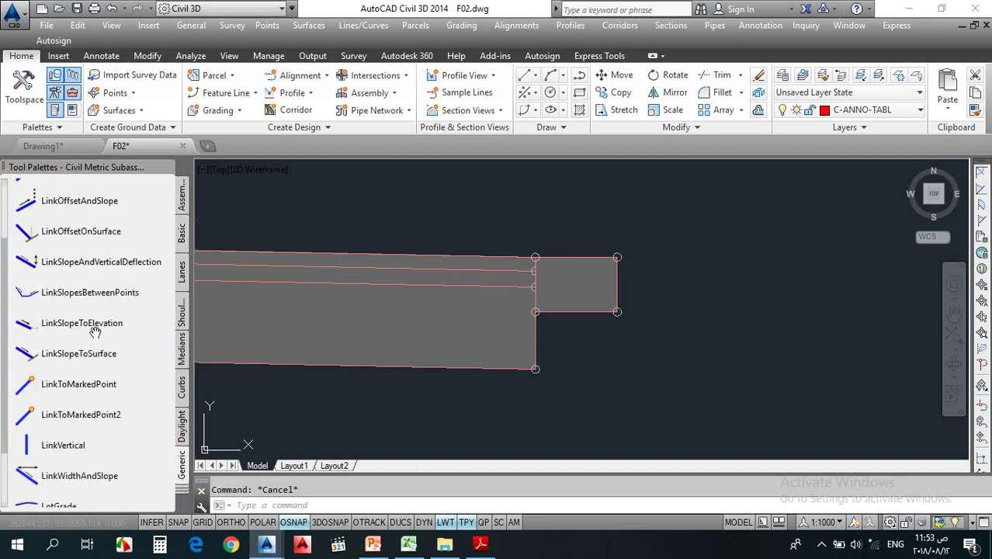
{"action": "left_click", "coordinate": [40, 450]}
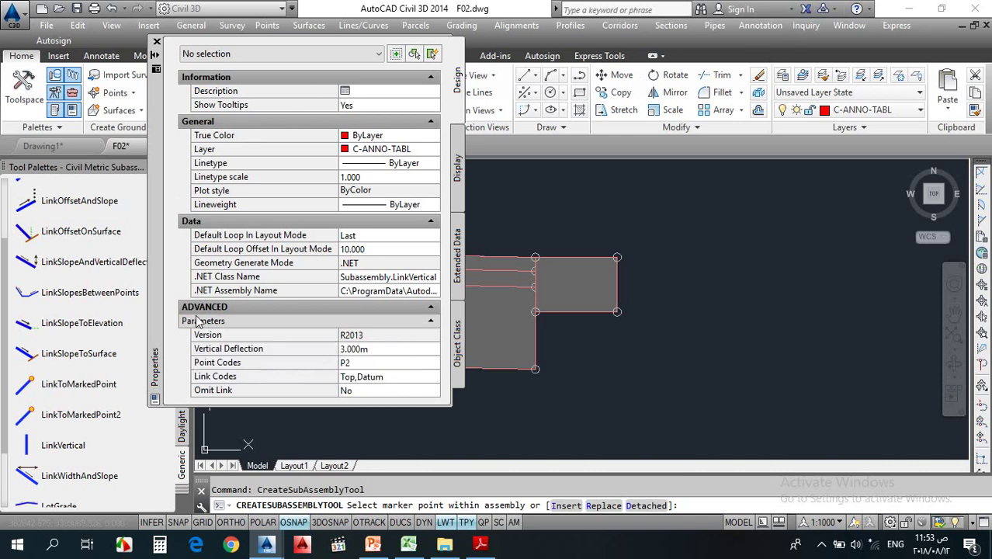
{"action": "left_click", "coordinate": [370, 349]}
{"action": "left_click_drag", "start_coordinate": [370, 349], "coordinate": [340, 350]}
{"action": "left_click", "coordinate": [340, 355]}
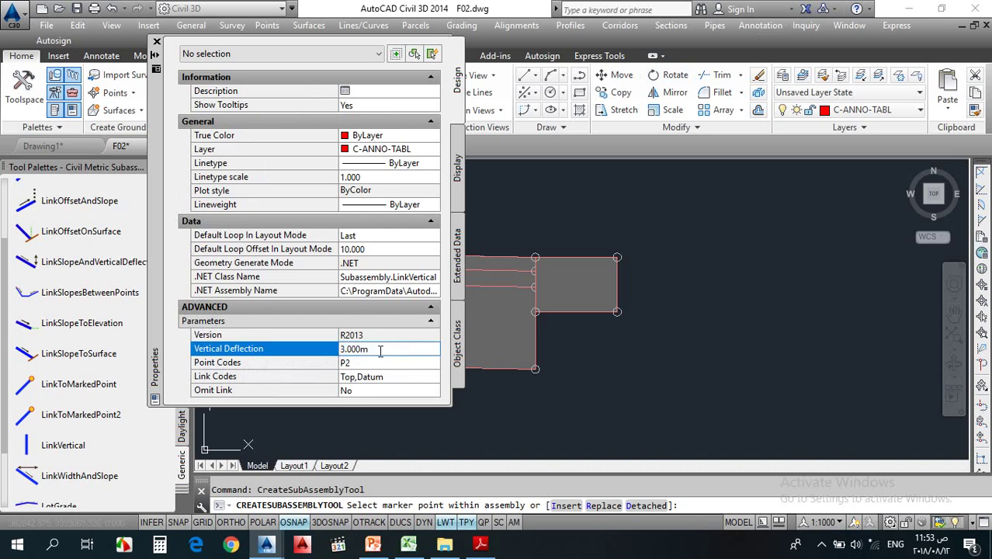
{"action": "left_click_drag", "start_coordinate": [381, 350], "coordinate": [325, 354]}
{"action": "left_click", "coordinate": [327, 355]}
{"action": "scroll", "coordinate": [575, 243], "scroll_direction": "up", "scroll_amount": 2}
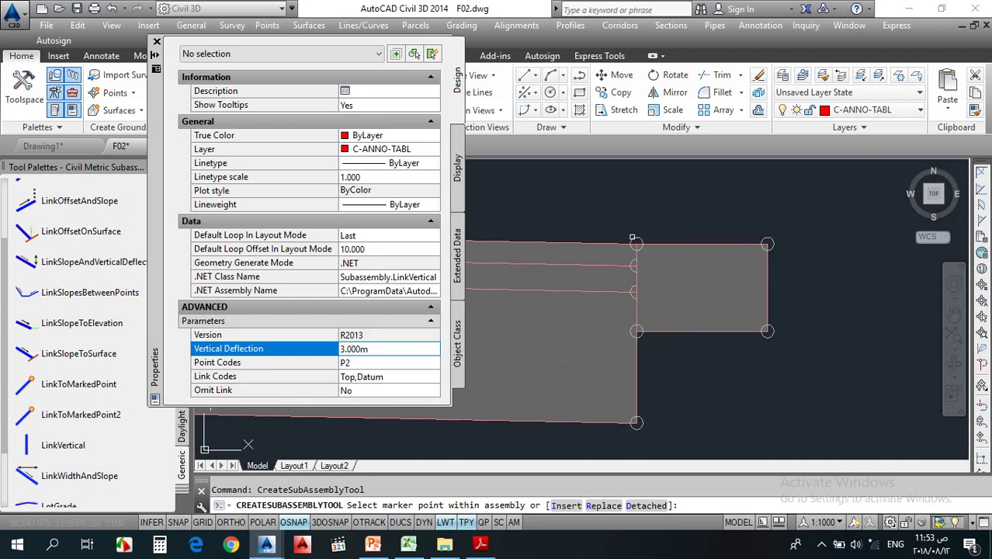
{"action": "scroll", "coordinate": [640, 242], "scroll_direction": "down", "scroll_amount": 3}
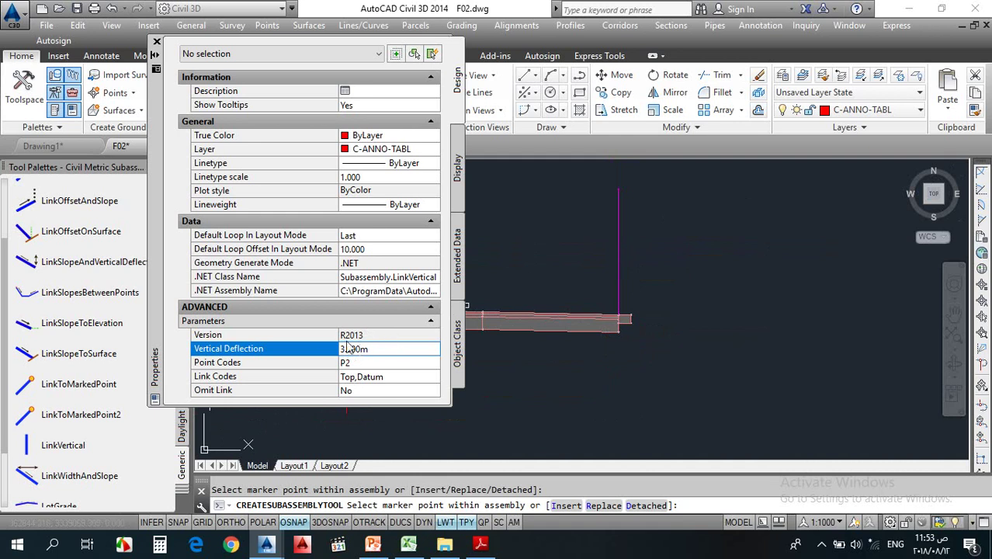
{"action": "key", "text": "Escape"}
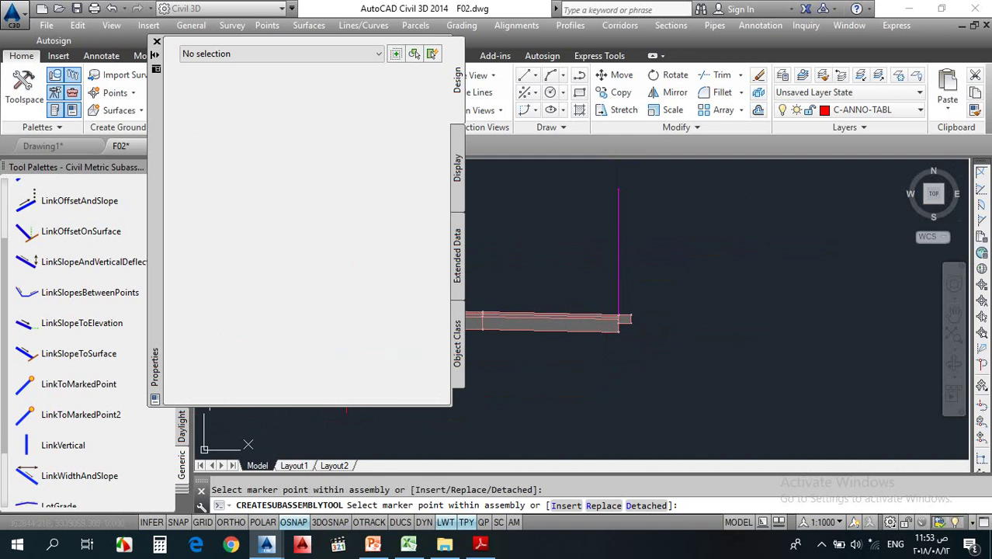
Set the vertical link's Vertical Deflection to 0.15 m in its subassembly parameters
{"action": "left_click", "coordinate": [632, 223]}
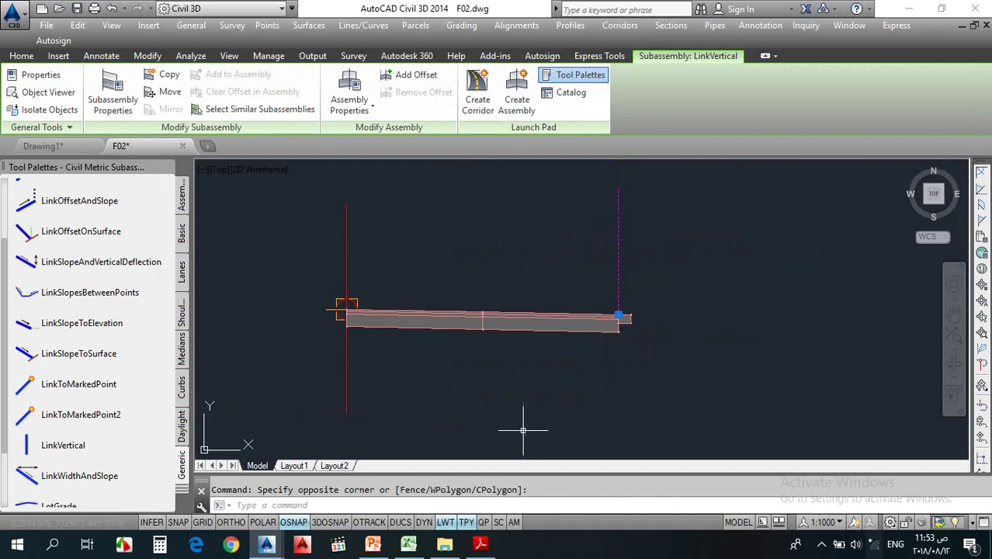
{"action": "left_click", "coordinate": [113, 97]}
{"action": "left_click", "coordinate": [508, 115]}
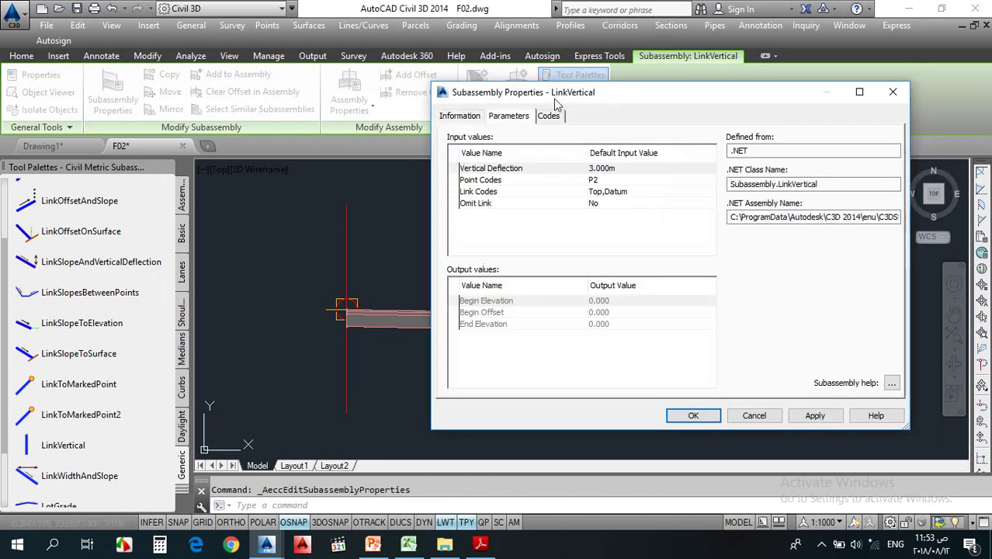
{"action": "left_click_drag", "start_coordinate": [559, 98], "coordinate": [802, 111]}
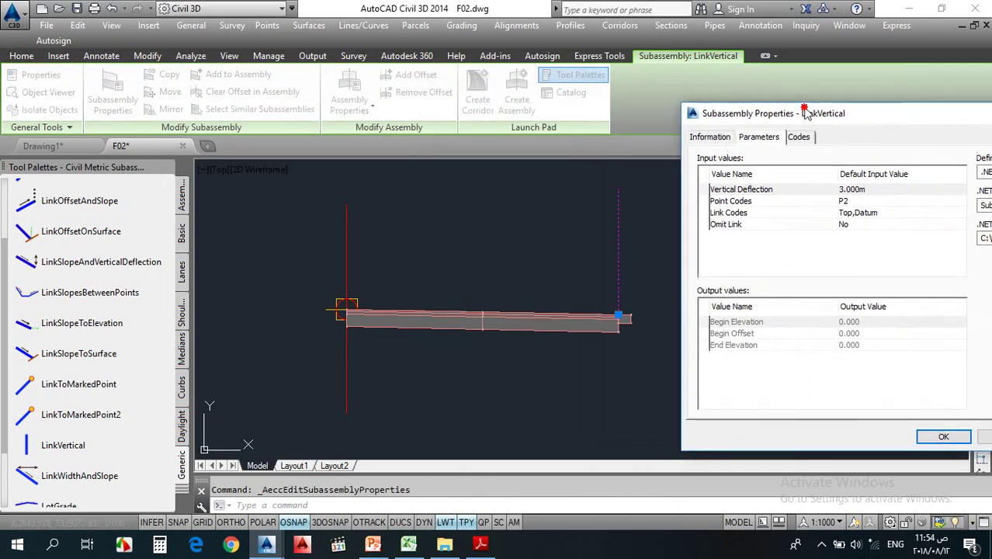
{"action": "left_click", "coordinate": [865, 182]}
{"action": "left_click_drag", "start_coordinate": [863, 184], "coordinate": [816, 190]}
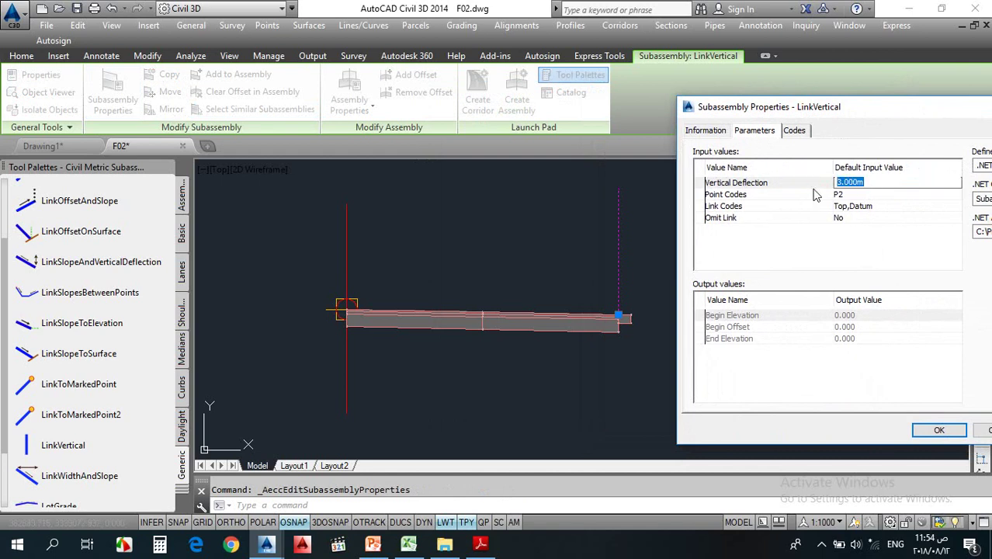
{"action": "type", "text": ".15"}
{"action": "key", "text": "Return"}
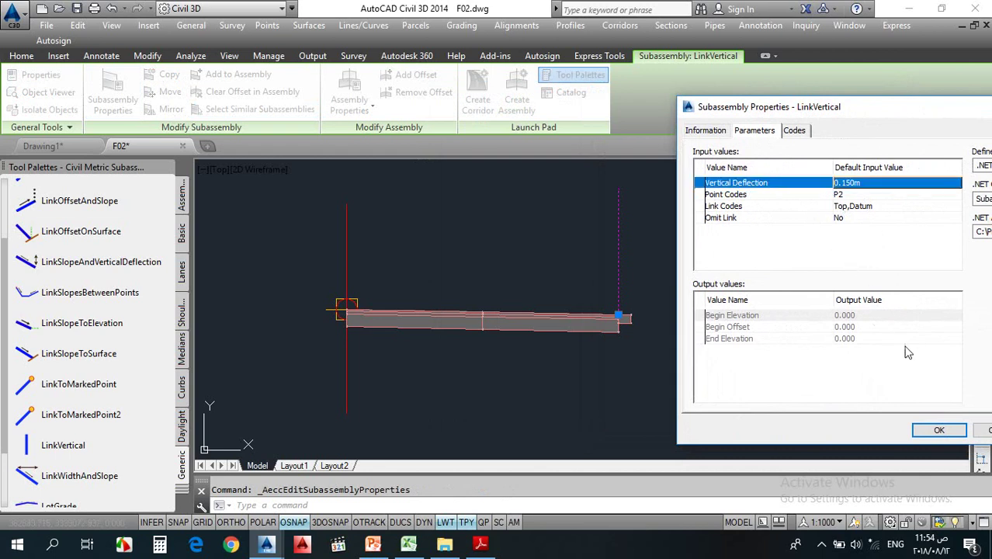
{"action": "left_click", "coordinate": [932, 429]}
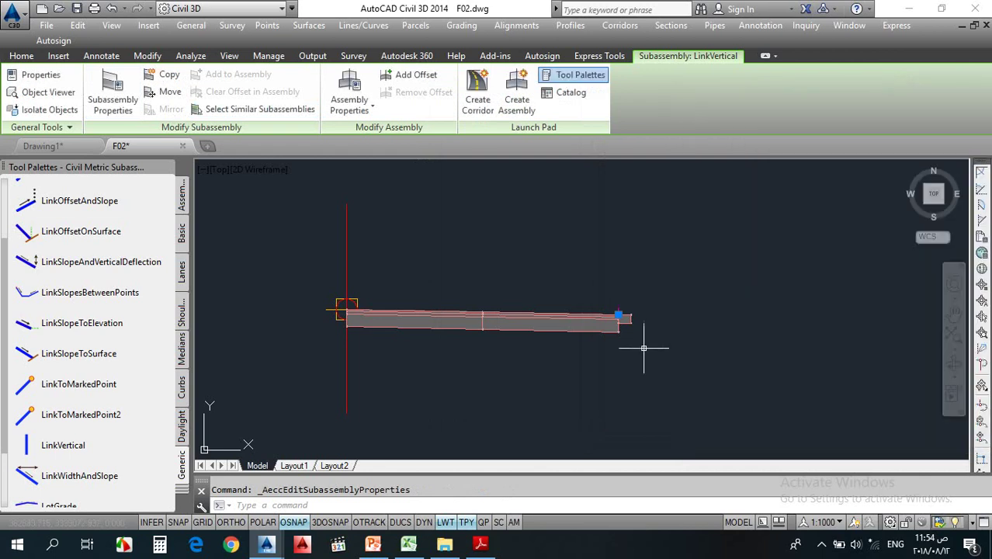
{"action": "key", "text": "Escape"}
{"action": "scroll", "coordinate": [640, 302], "scroll_direction": "up", "scroll_amount": 5}
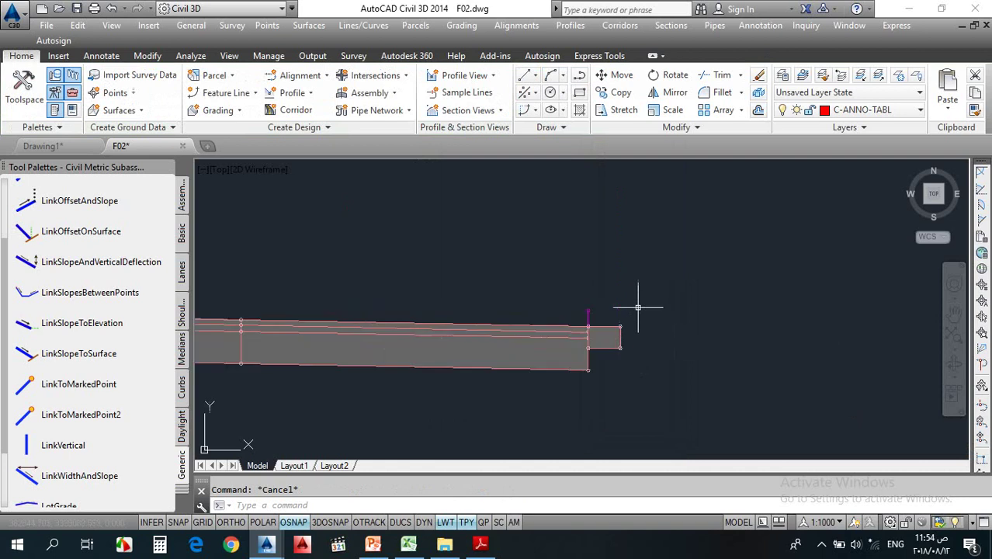
{"action": "scroll", "coordinate": [572, 338], "scroll_direction": "up", "scroll_amount": 4}
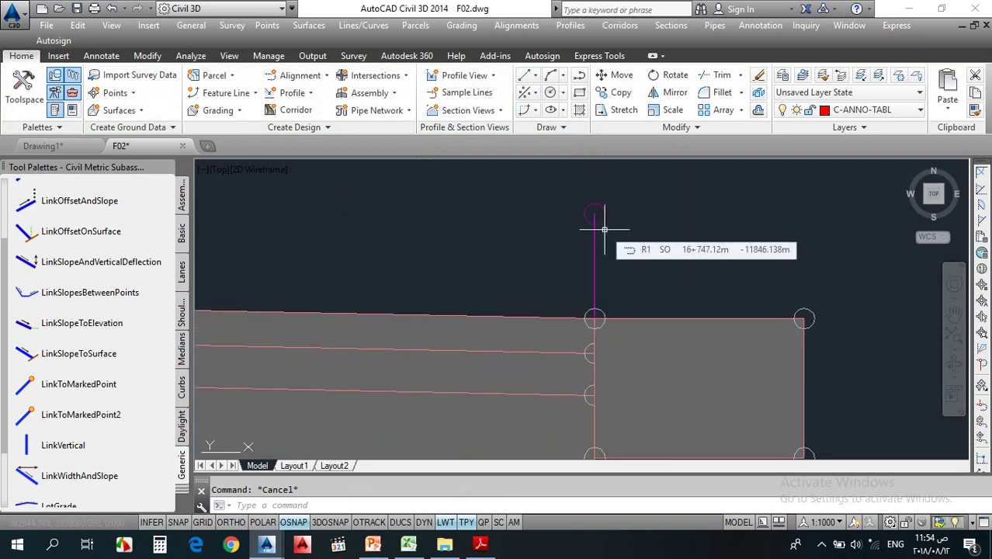
Move the curb's pavement structure block onto the marker at the upper end of the vertical link
{"action": "scroll", "coordinate": [598, 229], "scroll_direction": "down", "scroll_amount": 3}
{"action": "left_click", "coordinate": [618, 278]}
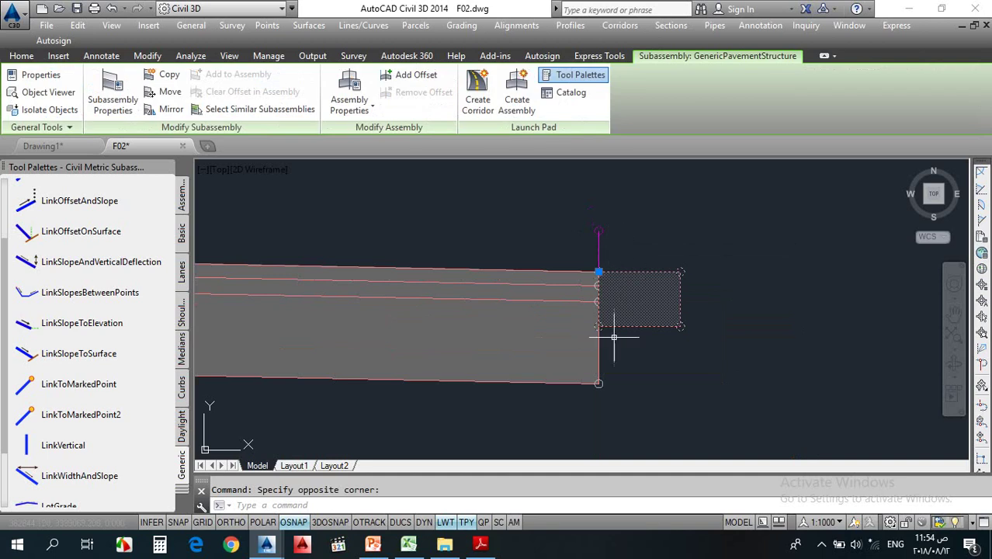
{"action": "key", "text": "Escape"}
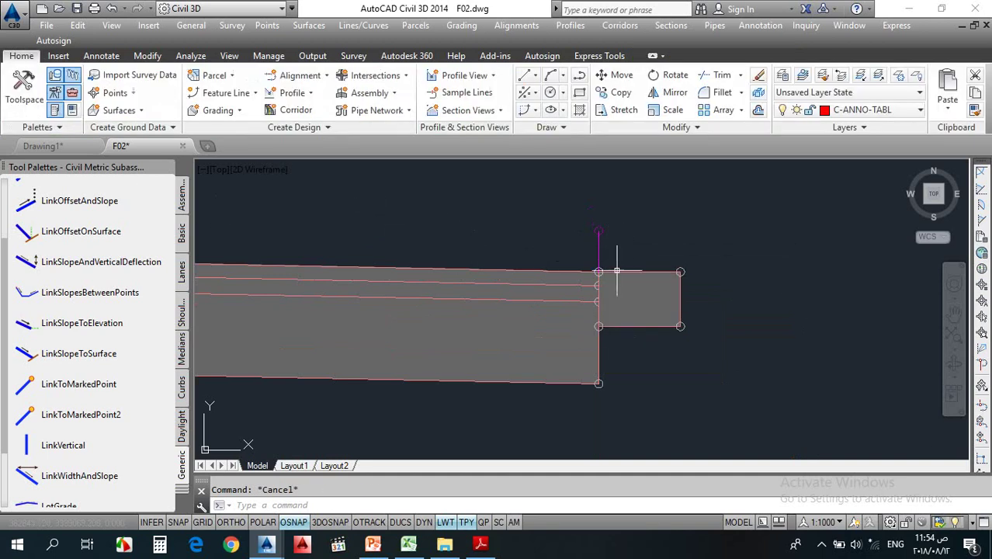
{"action": "left_click", "coordinate": [574, 256]}
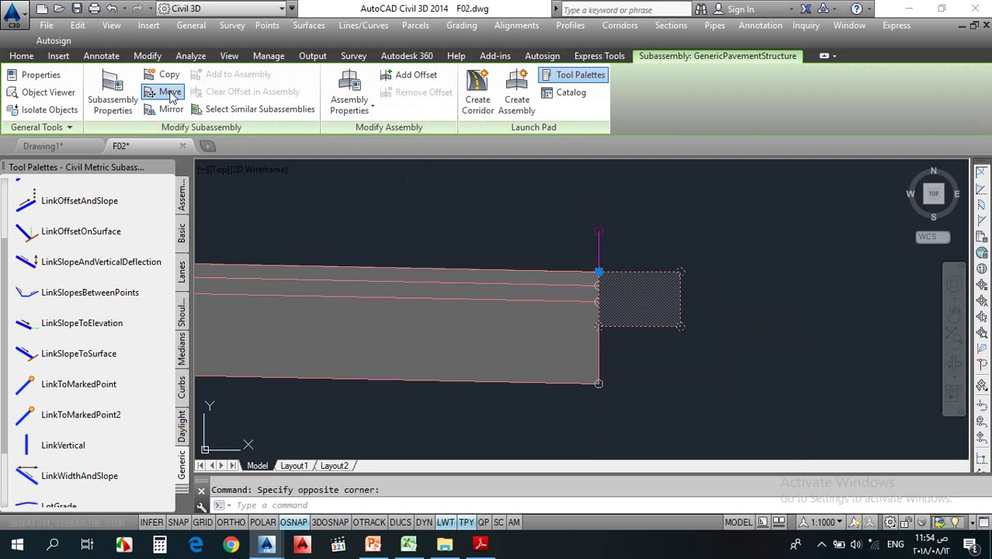
{"action": "left_click", "coordinate": [165, 92]}
{"action": "scroll", "coordinate": [578, 224], "scroll_direction": "up", "scroll_amount": 4}
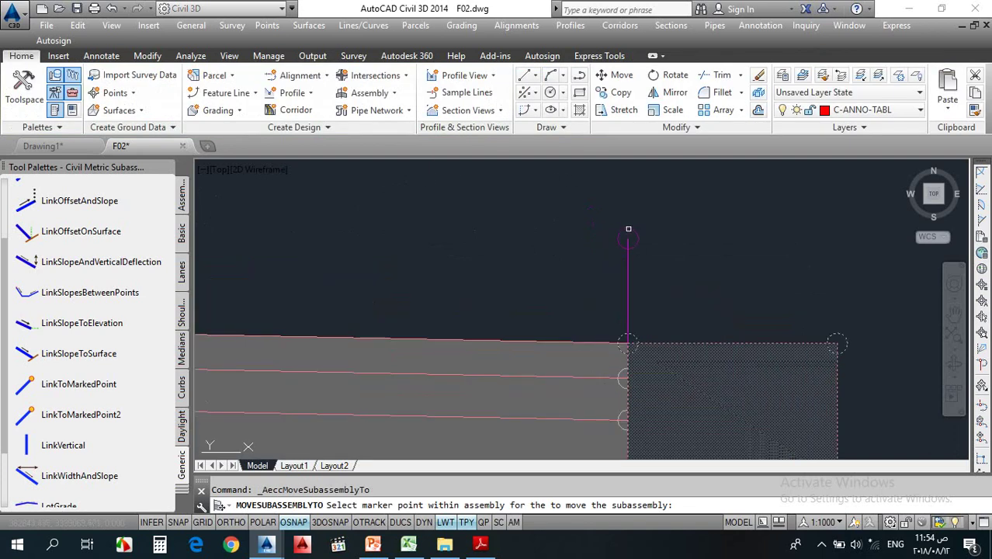
{"action": "left_click", "coordinate": [629, 232]}
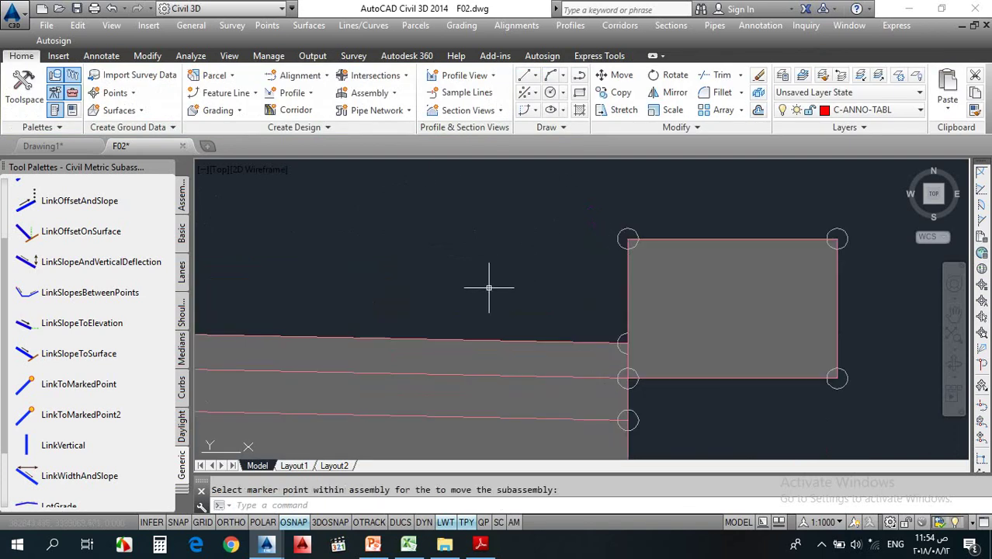
Inspect the raised curb block and how it meets the outer edge of the second lane
{"action": "scroll", "coordinate": [487, 285], "scroll_direction": "down", "scroll_amount": 4}
{"action": "middle_click_drag", "start_coordinate": [561, 291], "coordinate": [546, 292]}
{"action": "scroll", "coordinate": [477, 303], "scroll_direction": "up", "scroll_amount": 2}
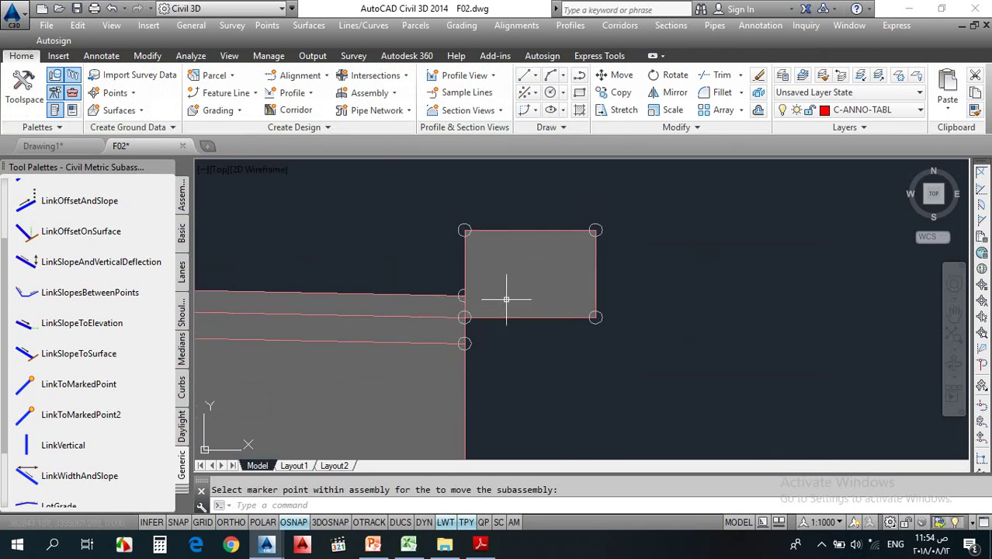
{"action": "scroll", "coordinate": [479, 323], "scroll_direction": "down", "scroll_amount": 2}
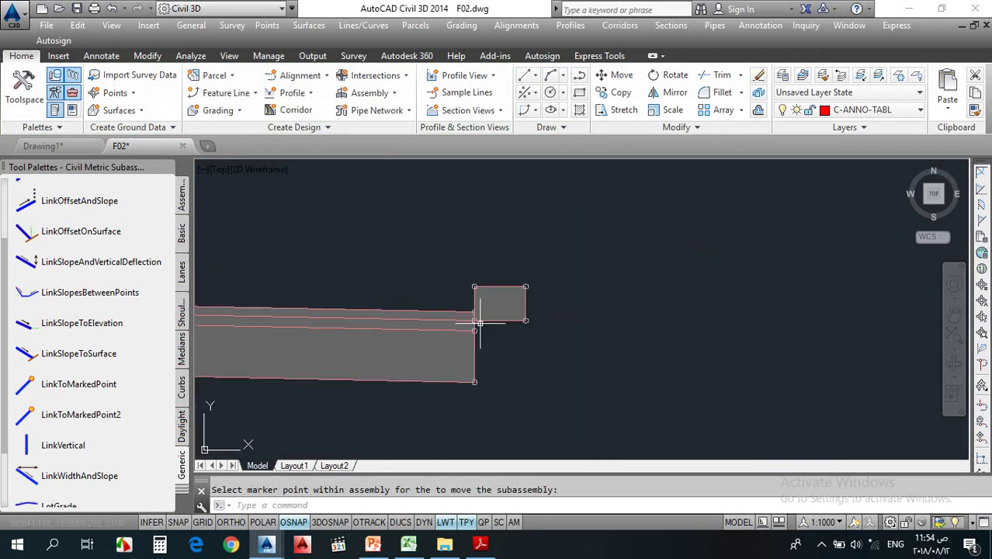
{"action": "scroll", "coordinate": [479, 323], "scroll_direction": "down", "scroll_amount": 2}
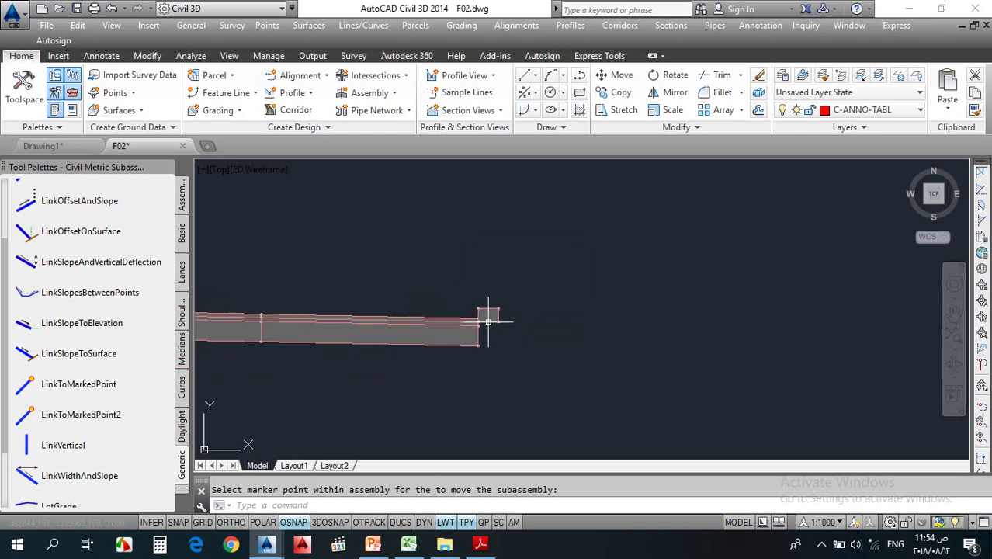
{"action": "middle_click_drag", "start_coordinate": [485, 310], "coordinate": [559, 285]}
{"action": "scroll", "coordinate": [559, 285], "scroll_direction": "up", "scroll_amount": 2}
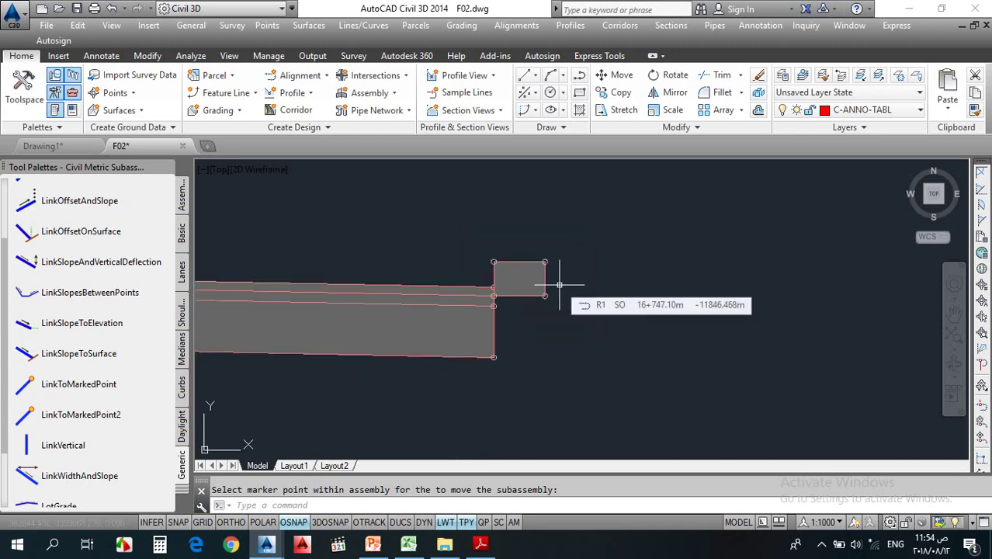
{"action": "middle_click_drag", "start_coordinate": [562, 284], "coordinate": [596, 237]}
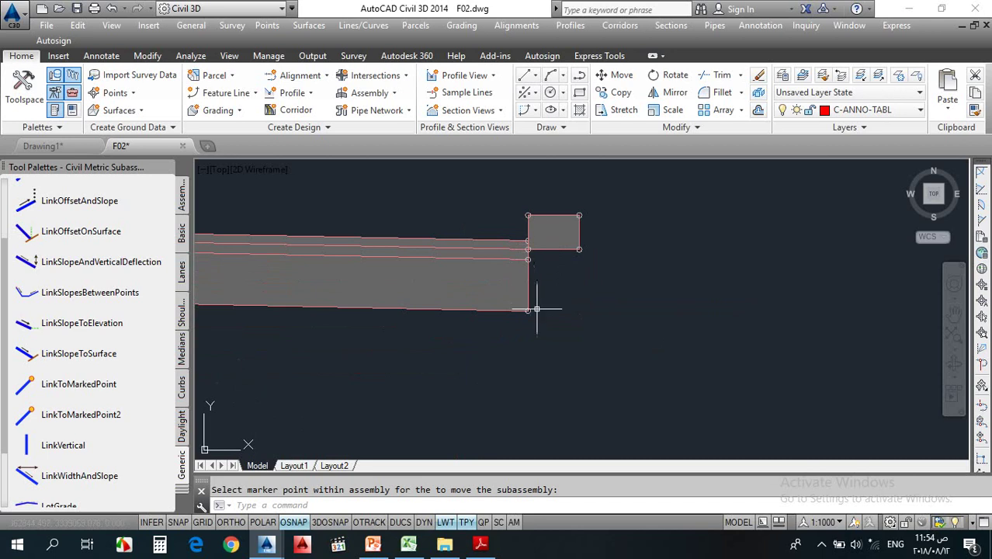
Switch to PowerPoint to study the Urban Undivided cross-section slide full screen, and return to the F02.dwg drawing
{"action": "left_click", "coordinate": [373, 543]}
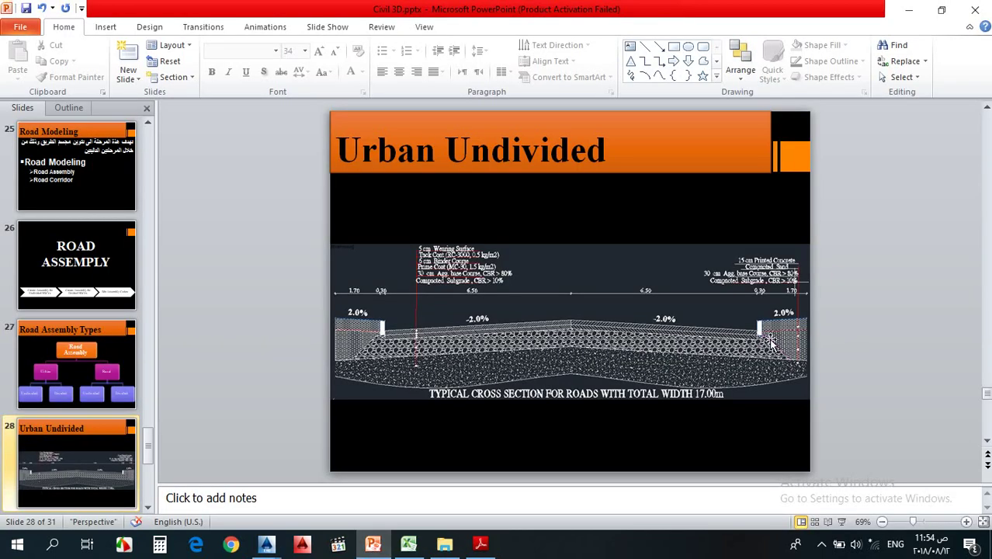
{"action": "left_click", "coordinate": [841, 521]}
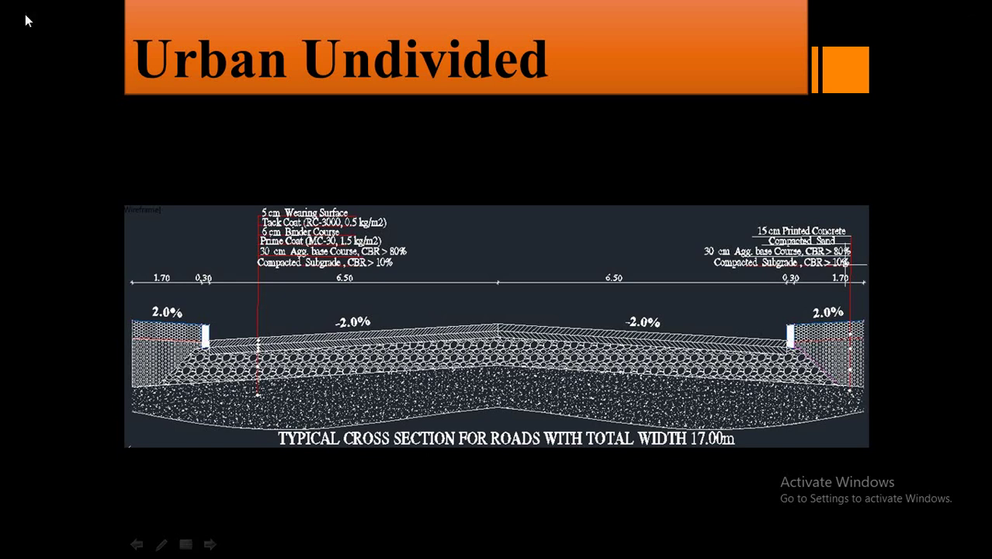
{"action": "key", "text": "Escape"}
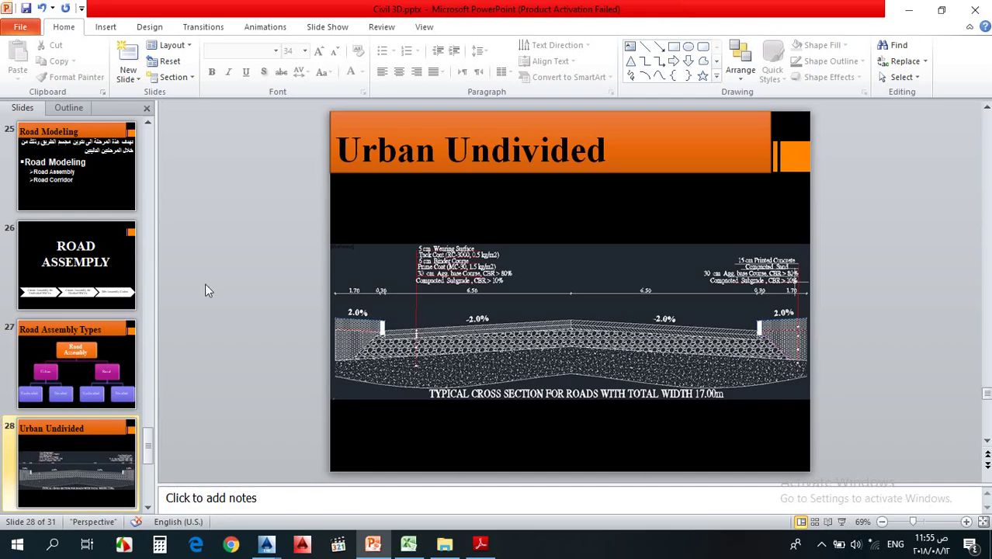
{"action": "mouse_move", "coordinate": [268, 544]}
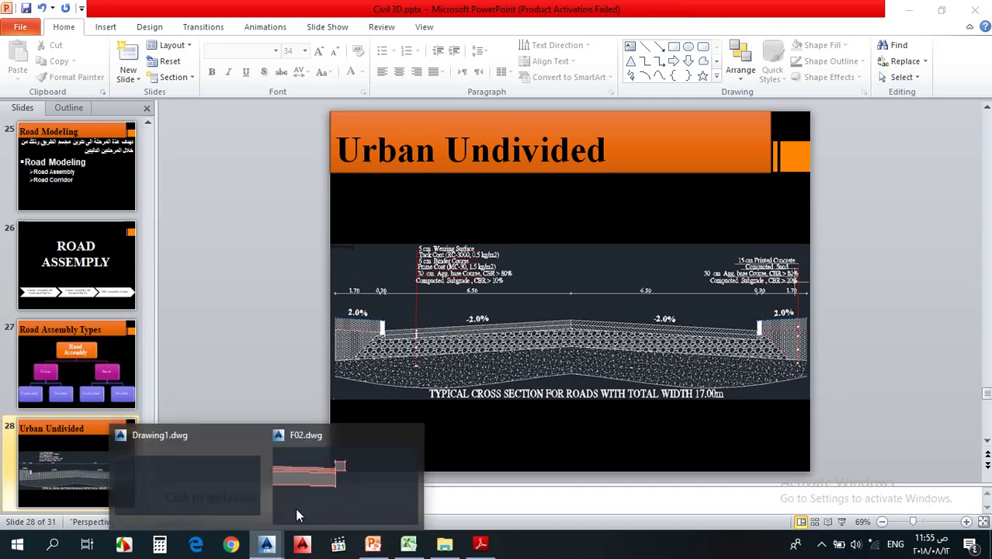
{"action": "left_click", "coordinate": [348, 467]}
Copy the curb's GenericPavementStructure onto the marker at its own lower inner corner, beside the lane edge
{"action": "scroll", "coordinate": [558, 238], "scroll_direction": "up", "scroll_amount": 2}
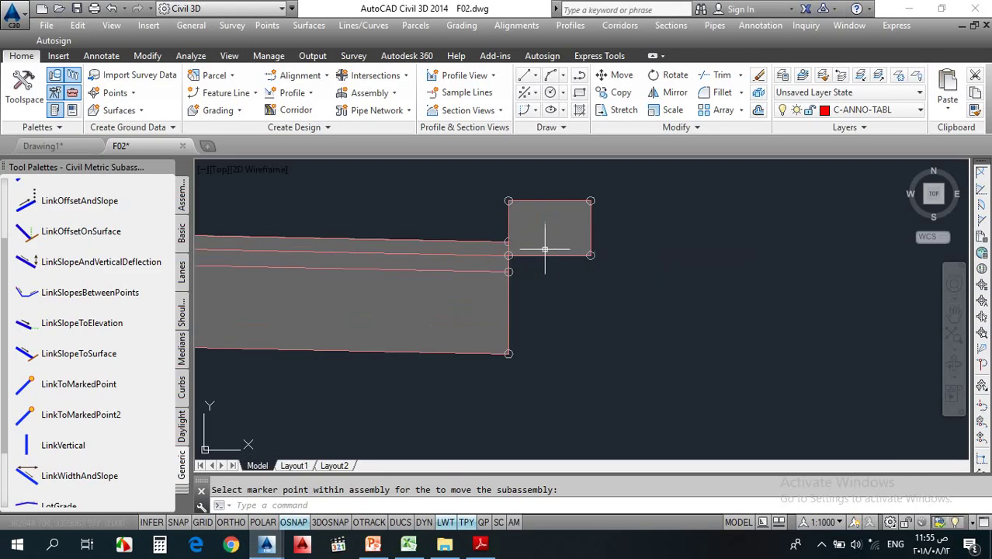
{"action": "left_click", "coordinate": [543, 255]}
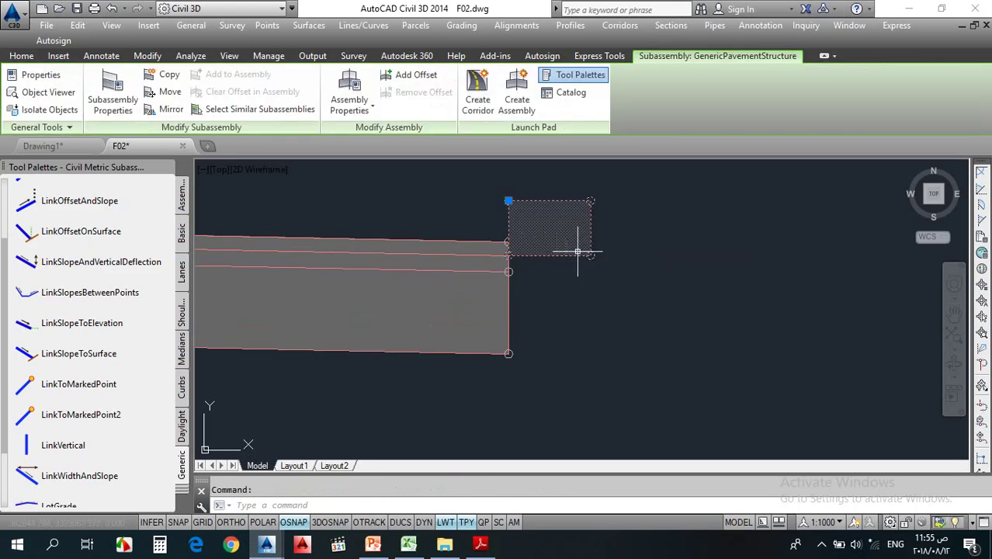
{"action": "left_click", "coordinate": [169, 75]}
{"action": "scroll", "coordinate": [283, 163], "scroll_direction": "up", "scroll_amount": 2}
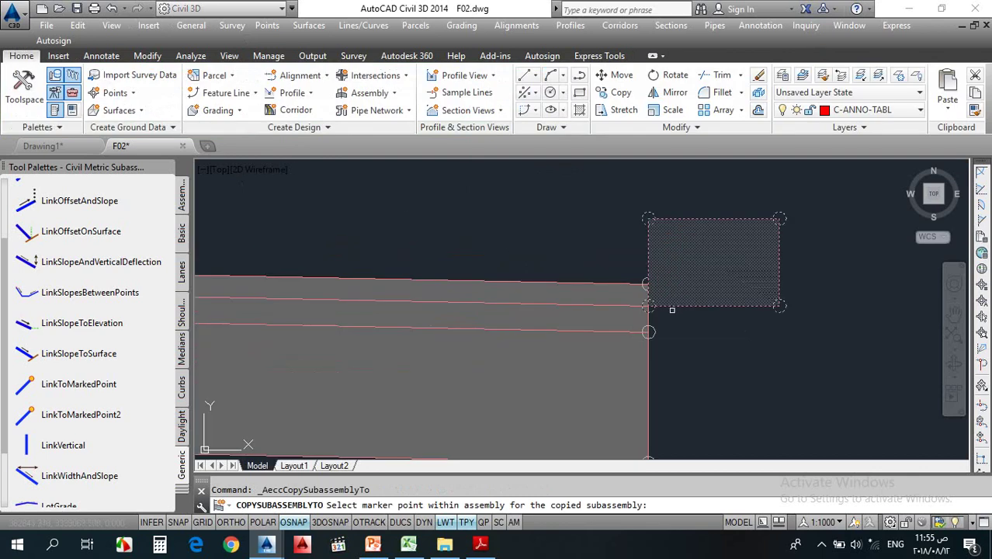
{"action": "scroll", "coordinate": [672, 309], "scroll_direction": "up", "scroll_amount": 4}
{"action": "left_click", "coordinate": [623, 310]}
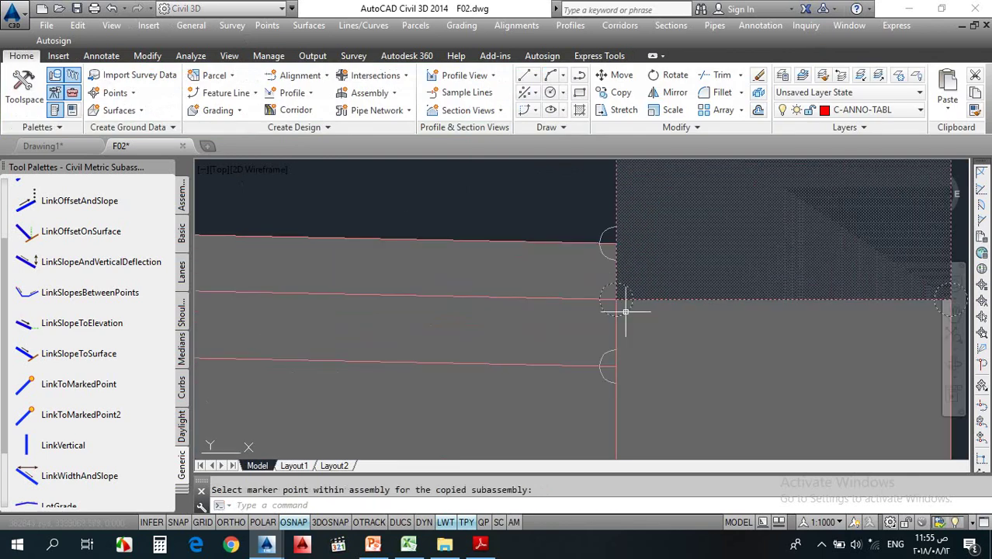
{"action": "scroll", "coordinate": [627, 310], "scroll_direction": "down", "scroll_amount": 5}
{"action": "key", "text": "Escape"}
{"action": "middle_click_drag", "start_coordinate": [413, 337], "coordinate": [458, 279]}
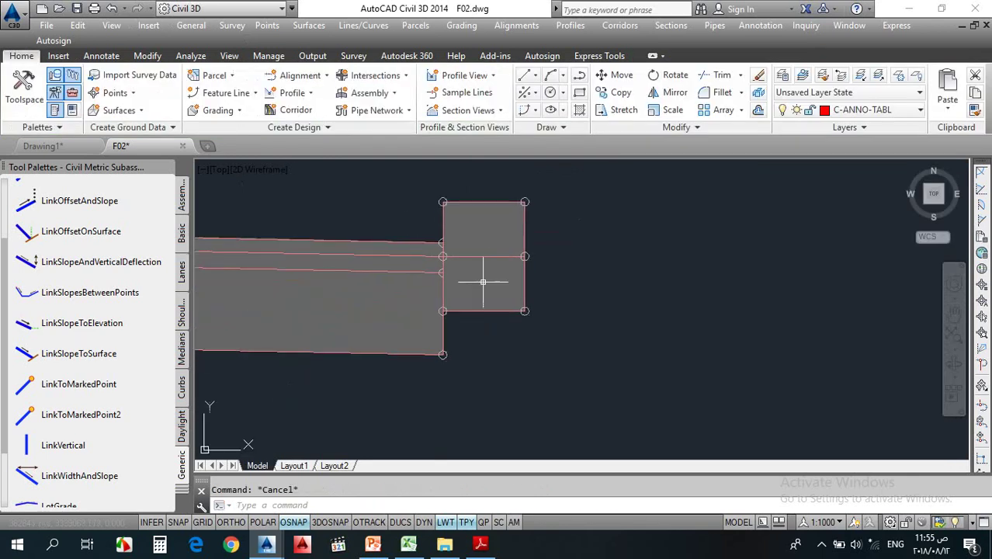
Set the Shift Width of the copied pavement block beneath the curb to 0.25 m in its subassembly parameters
{"action": "left_click", "coordinate": [471, 298]}
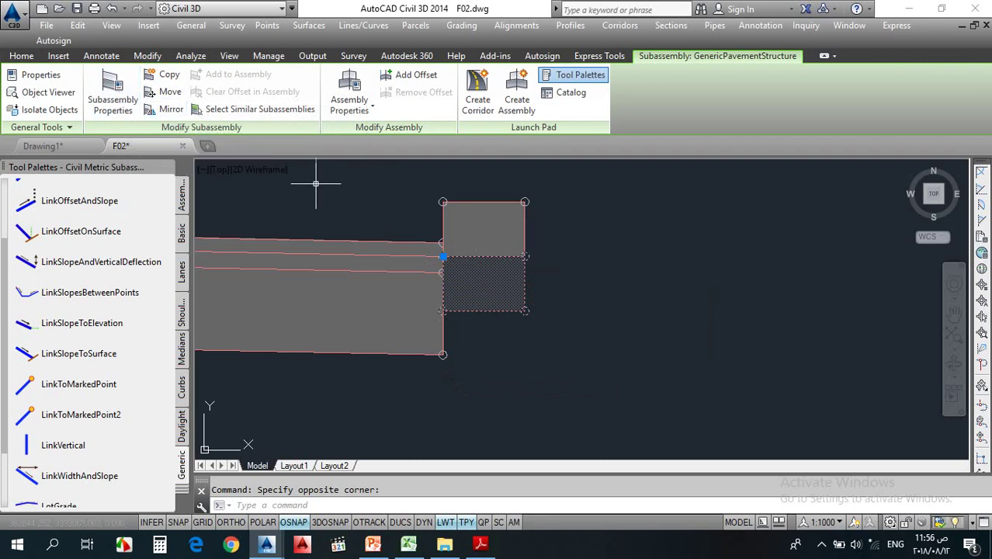
{"action": "left_click", "coordinate": [112, 97]}
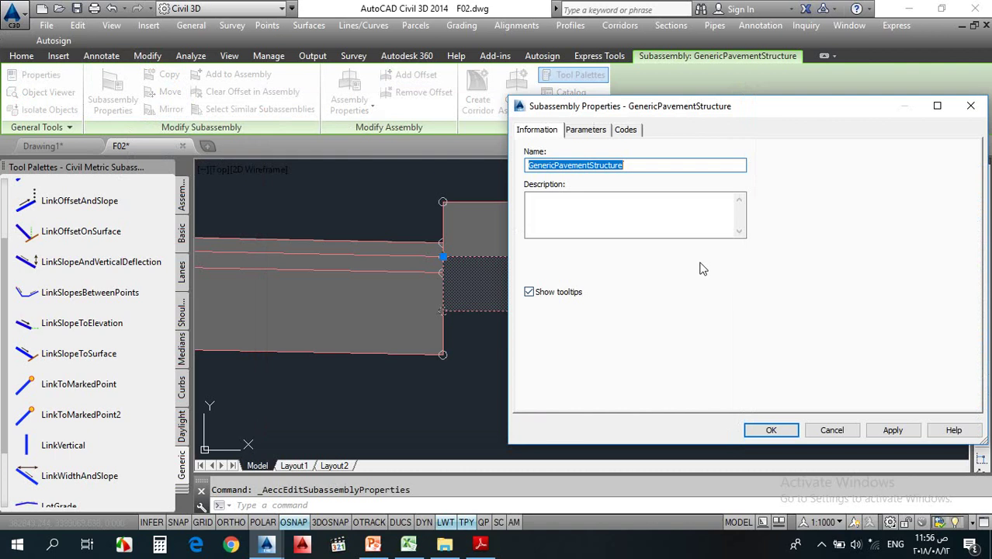
{"action": "left_click", "coordinate": [590, 130]}
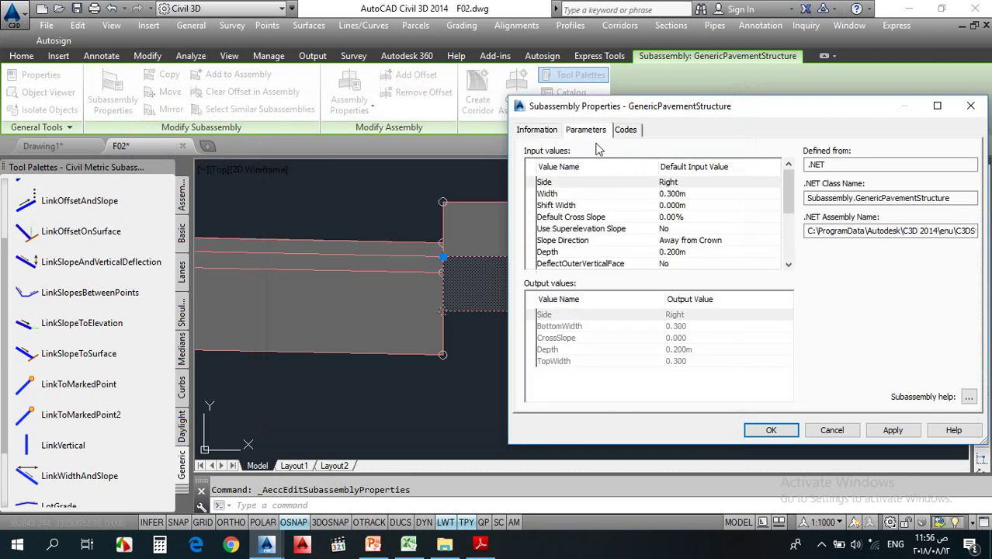
{"action": "left_click", "coordinate": [684, 196]}
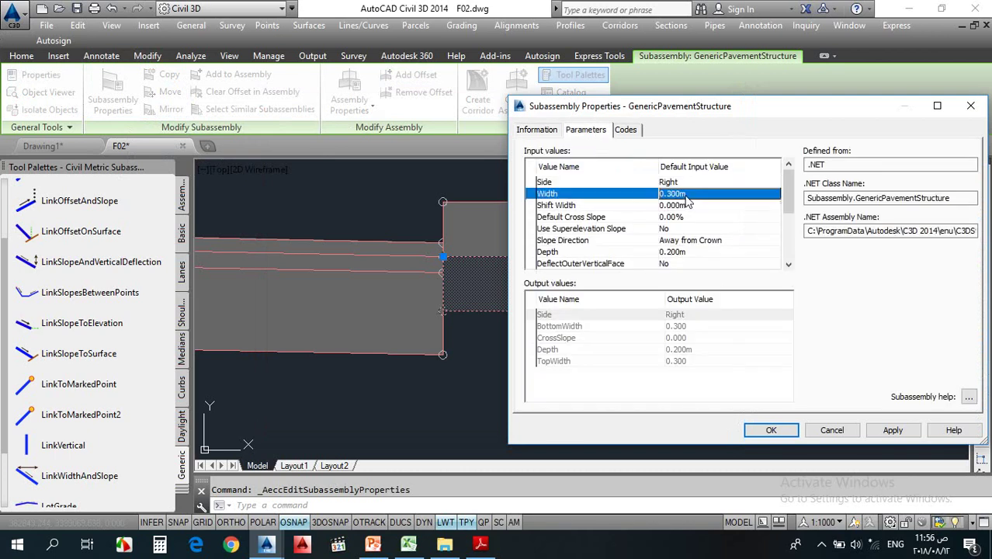
{"action": "left_click", "coordinate": [683, 206]}
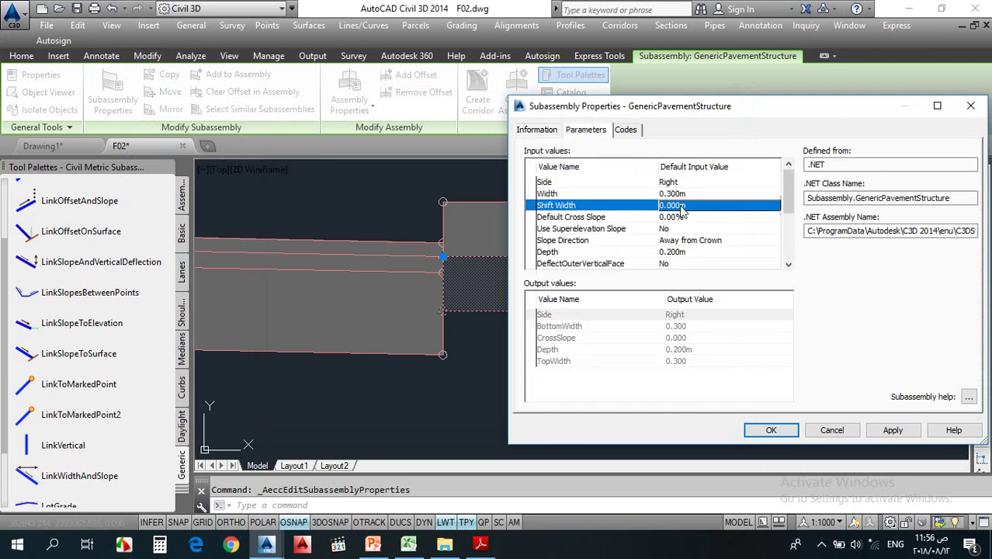
{"action": "left_click", "coordinate": [684, 205]}
{"action": "type", "text": ".25"}
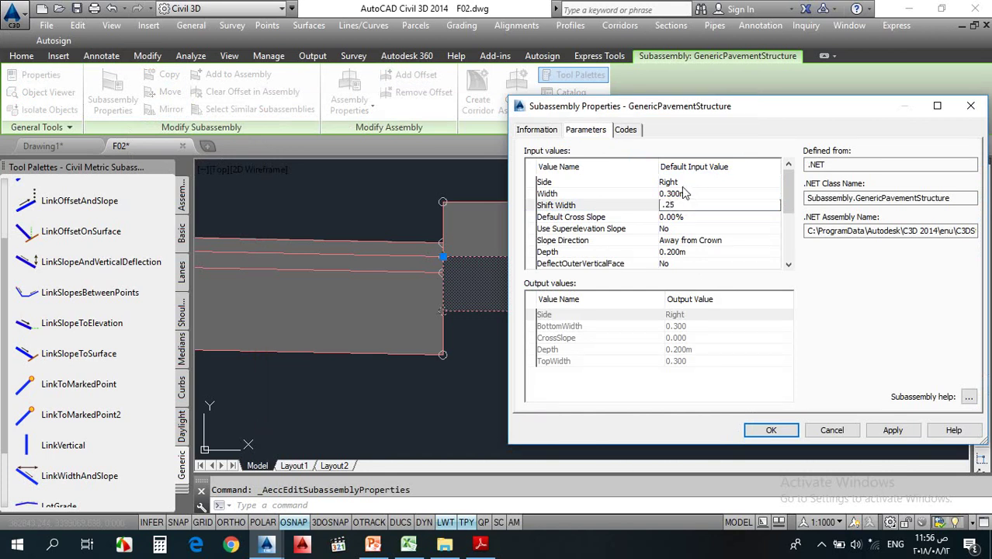
{"action": "left_click", "coordinate": [771, 430]}
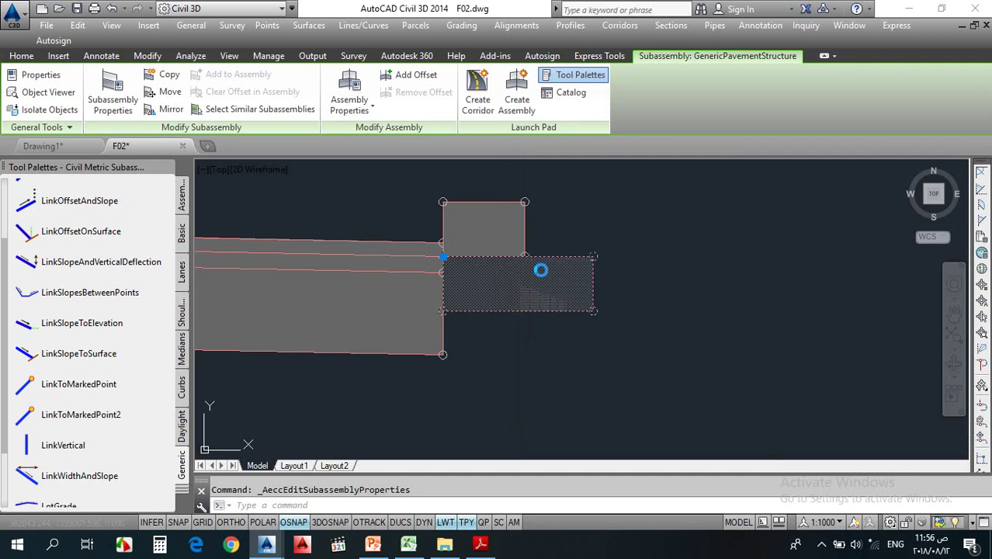
Measure the vertical distance from the copied block's upper inner marker to the lane's bottom marker with a temporary linear dimension
{"action": "middle_click_drag", "start_coordinate": [475, 287], "coordinate": [513, 250]}
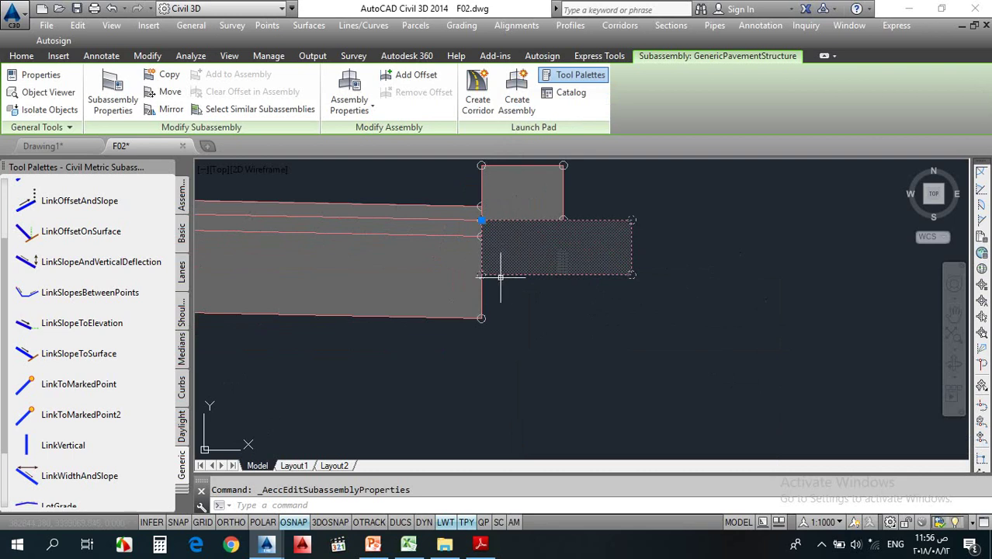
{"action": "mouse_move", "coordinate": [479, 320]}
{"action": "key", "text": "Escape"}
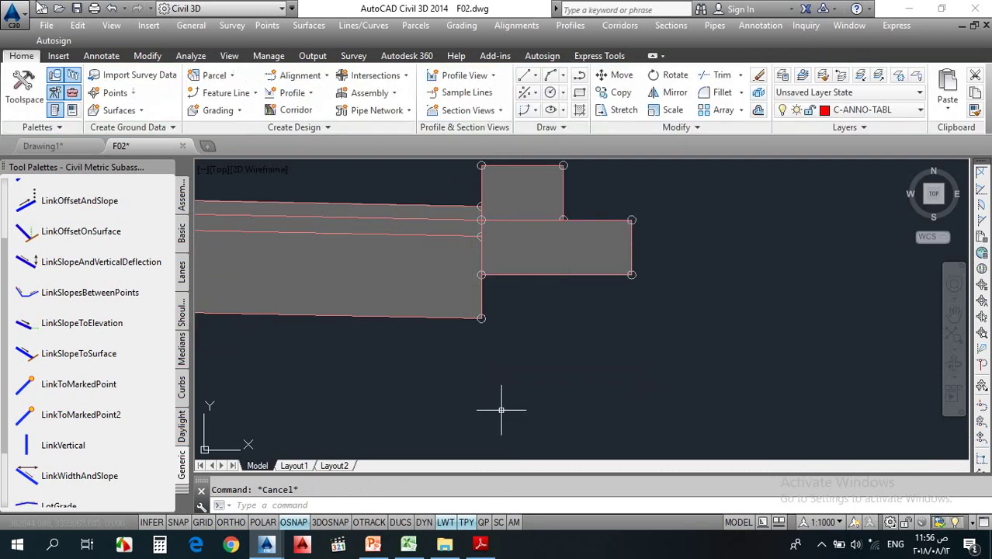
{"action": "left_click", "coordinate": [99, 57]}
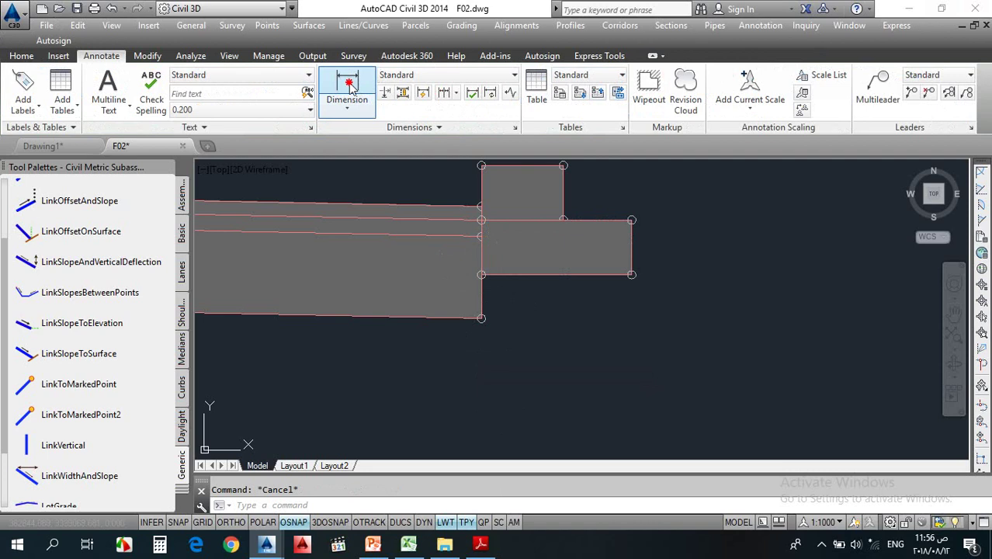
{"action": "left_click", "coordinate": [349, 87]}
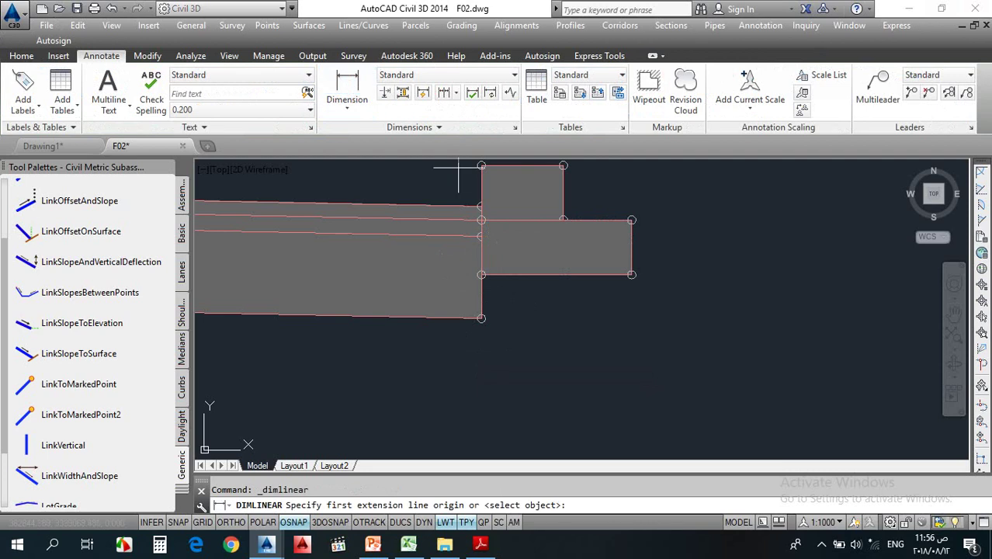
{"action": "left_click", "coordinate": [482, 220]}
{"action": "left_click", "coordinate": [481, 318]}
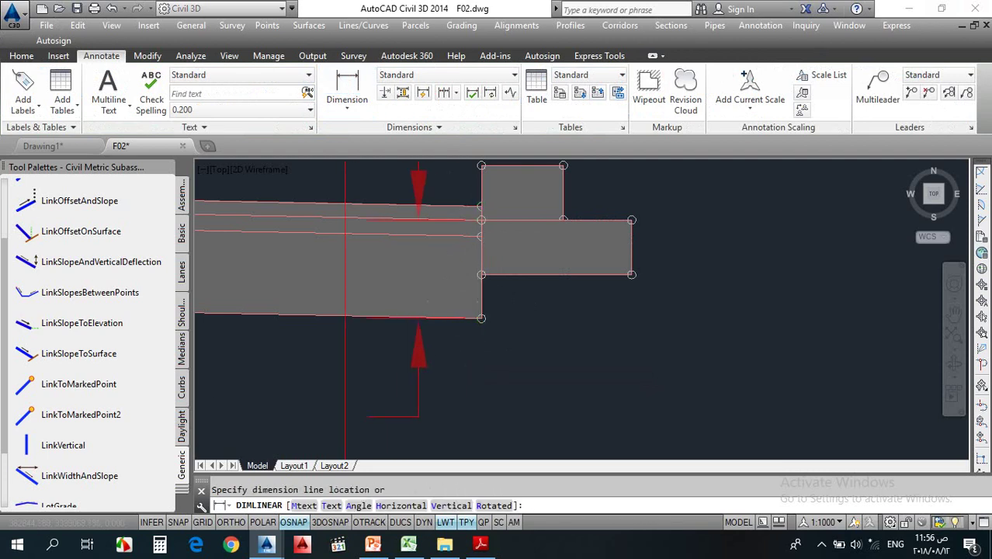
{"action": "scroll", "coordinate": [418, 319], "scroll_direction": "down", "scroll_amount": 5}
{"action": "scroll", "coordinate": [419, 318], "scroll_direction": "down", "scroll_amount": 3}
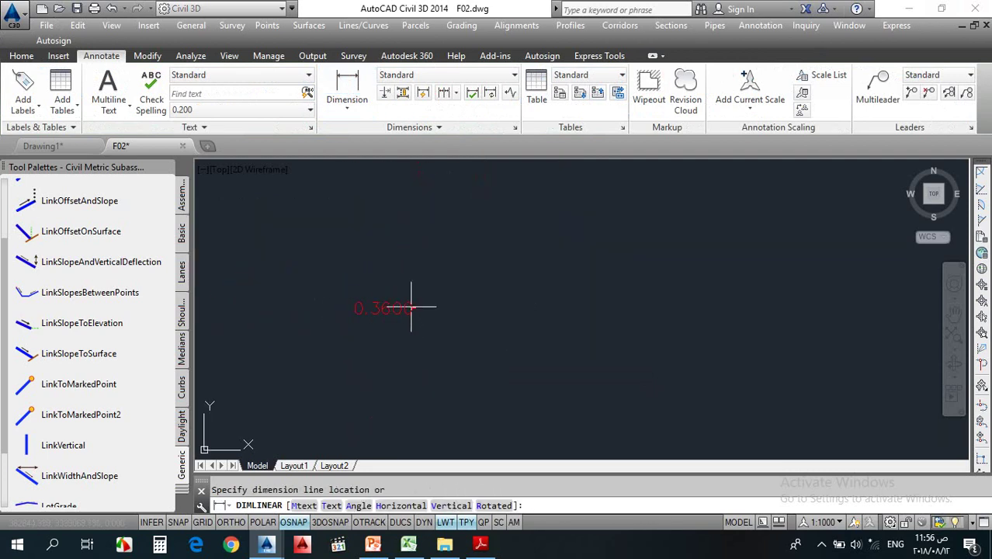
{"action": "key", "text": "Escape"}
{"action": "scroll", "coordinate": [465, 258], "scroll_direction": "up", "scroll_amount": 5}
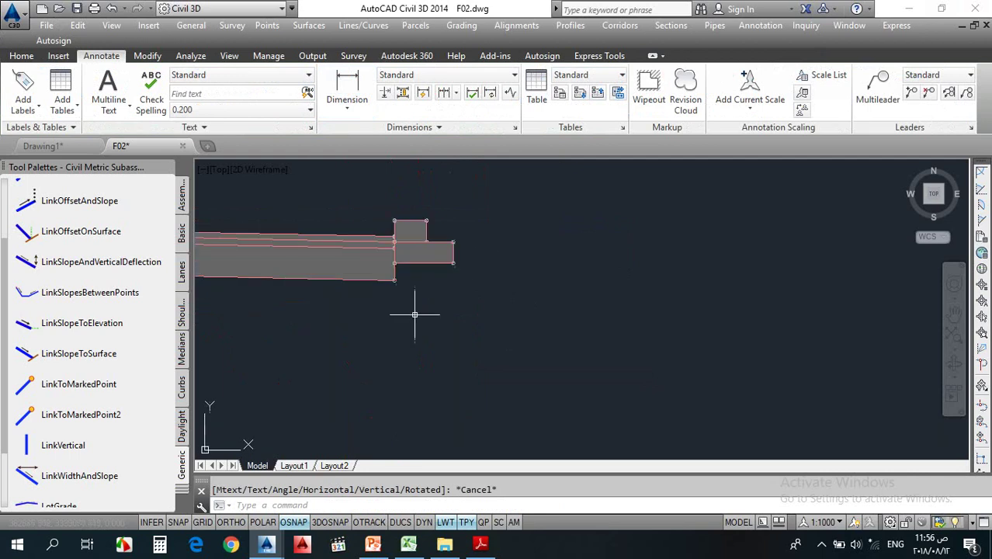
Set the depth of the pavement block beneath the curb to 0.36 m and apply the edited parameters
{"action": "scroll", "coordinate": [419, 295], "scroll_direction": "up", "scroll_amount": 2}
{"action": "left_click", "coordinate": [432, 230]}
{"action": "left_click", "coordinate": [412, 253]}
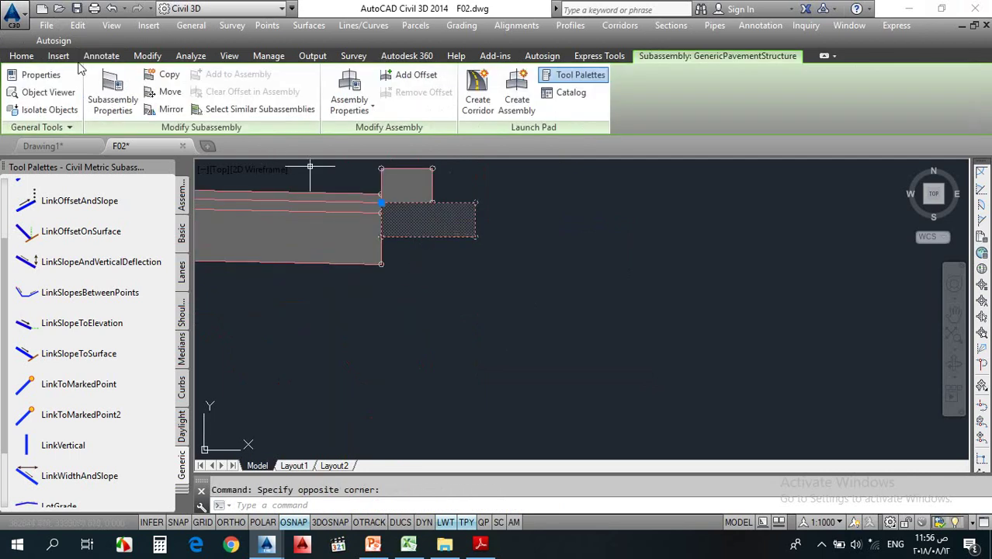
{"action": "left_click", "coordinate": [109, 95]}
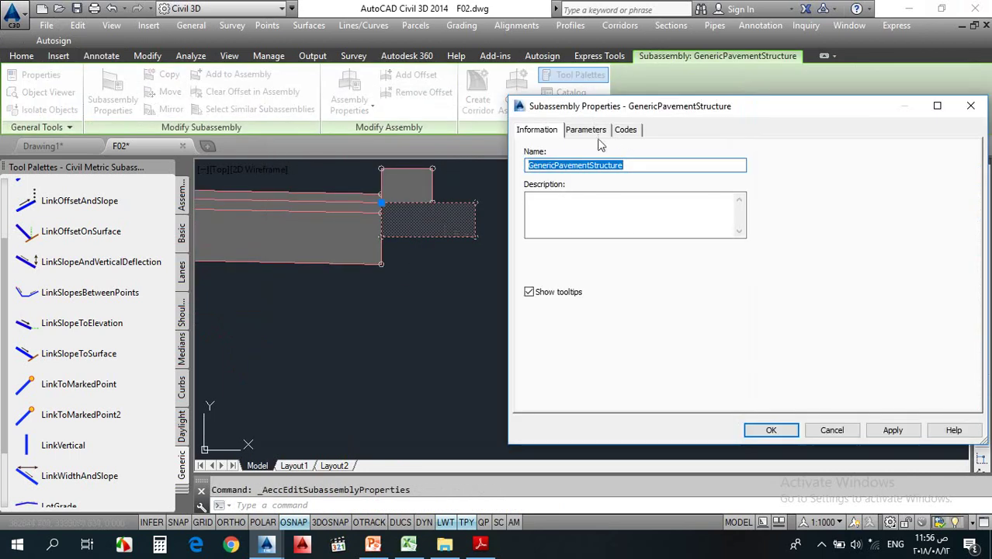
{"action": "left_click", "coordinate": [595, 132]}
{"action": "left_click", "coordinate": [733, 230]}
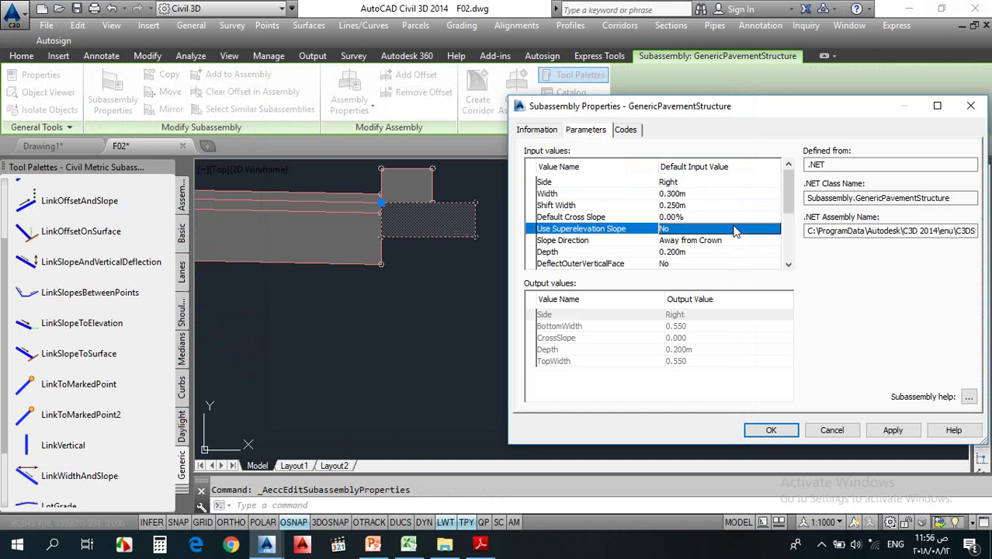
{"action": "scroll", "coordinate": [727, 224], "scroll_direction": "down", "scroll_amount": 3}
{"action": "scroll", "coordinate": [727, 224], "scroll_direction": "up", "scroll_amount": 1}
{"action": "left_click", "coordinate": [705, 205]}
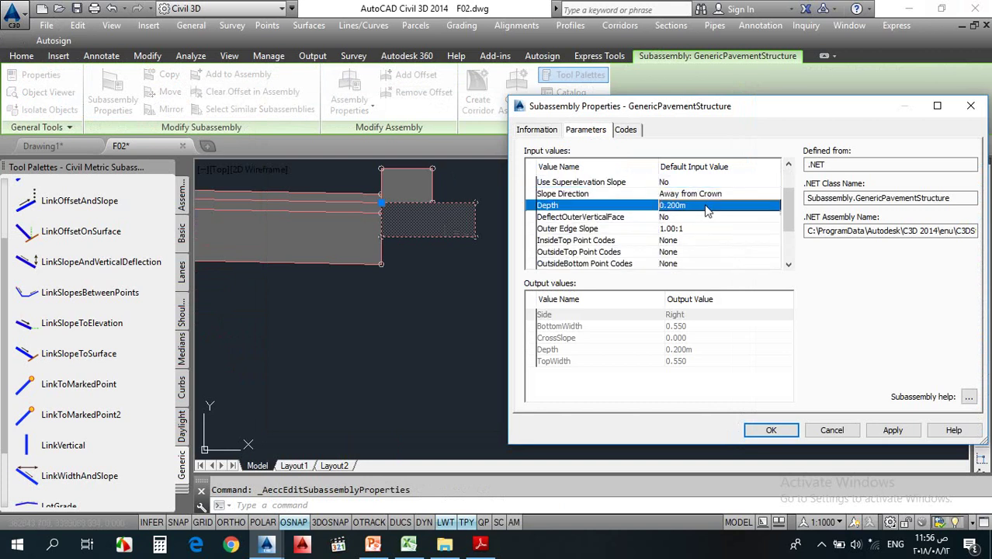
{"action": "left_click", "coordinate": [707, 204]}
{"action": "type", "text": "."}
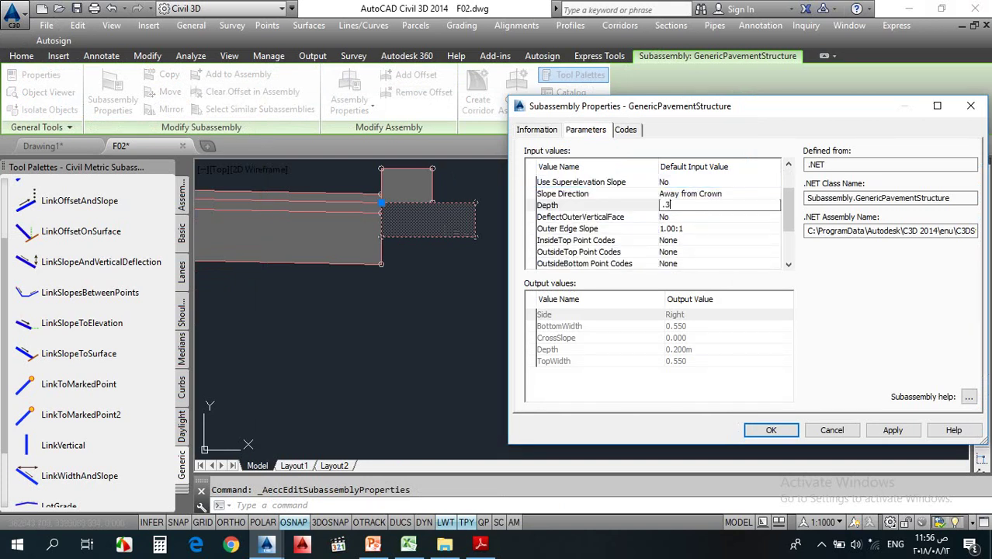
{"action": "type", "text": "36"}
{"action": "left_click", "coordinate": [701, 230]}
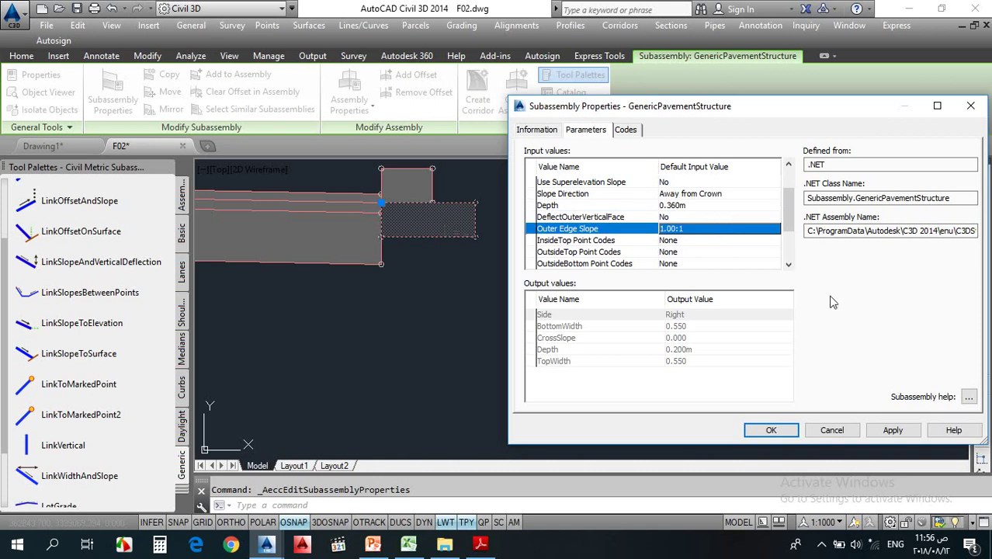
{"action": "left_click", "coordinate": [889, 429]}
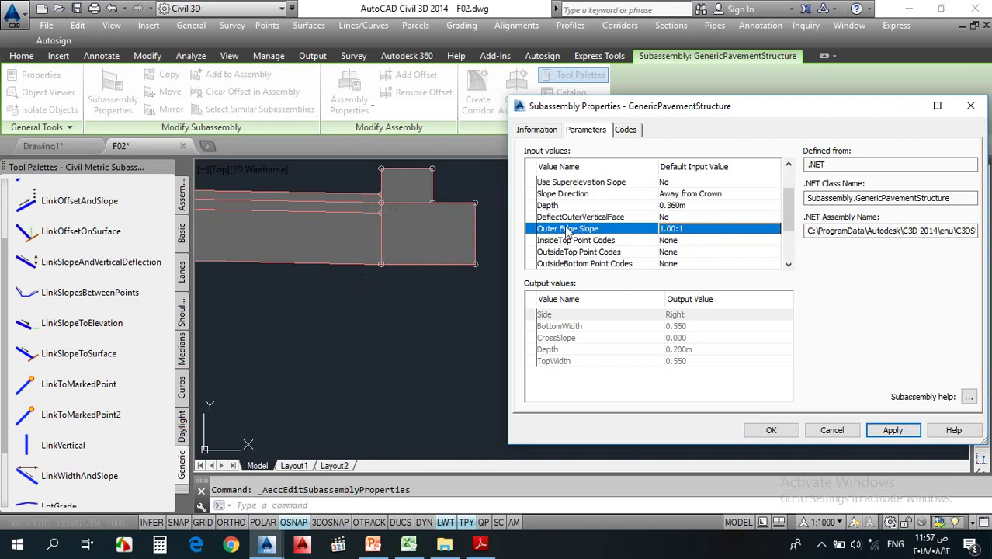
Set the DeflectOuterVerticalFace parameter of the pavement block beneath the curb to Yes
{"action": "left_click", "coordinate": [669, 208]}
{"action": "double_click", "coordinate": [672, 221]}
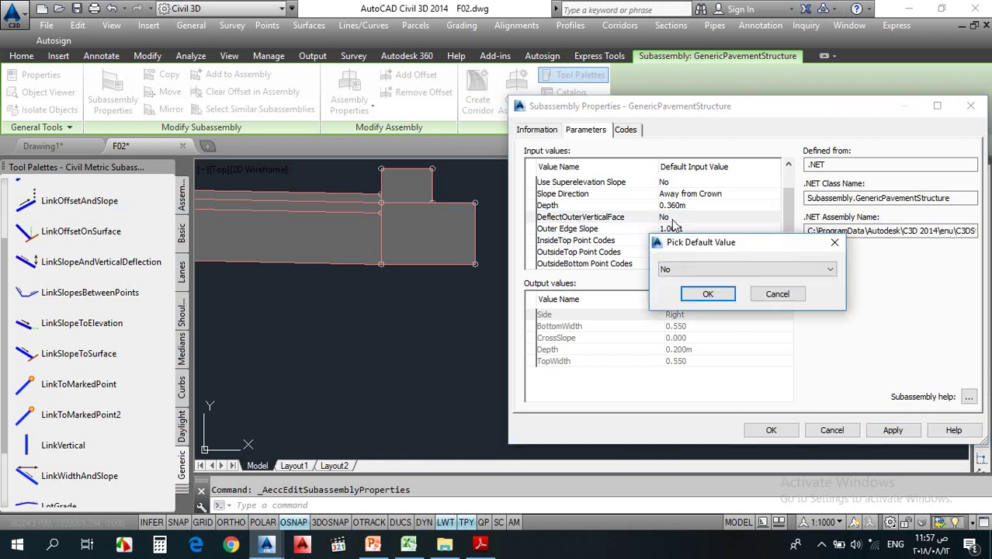
{"action": "left_click", "coordinate": [669, 270]}
{"action": "left_click", "coordinate": [669, 283]}
{"action": "left_click", "coordinate": [704, 294]}
Enter 1 as the Outer Edge Slope of the block beneath the curb, apply the parameters and close its properties
{"action": "left_click", "coordinate": [671, 230]}
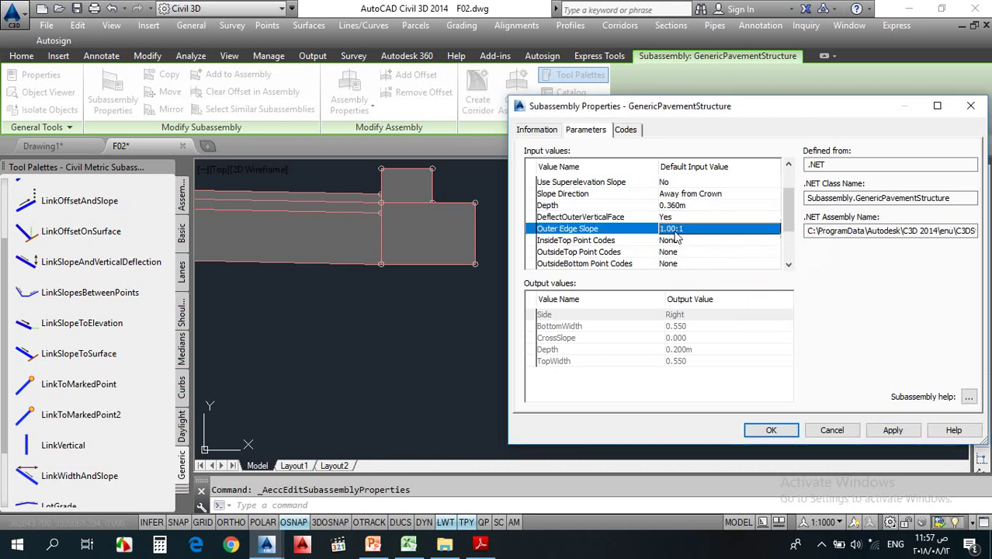
{"action": "left_click", "coordinate": [676, 229]}
{"action": "type", "text": "1"}
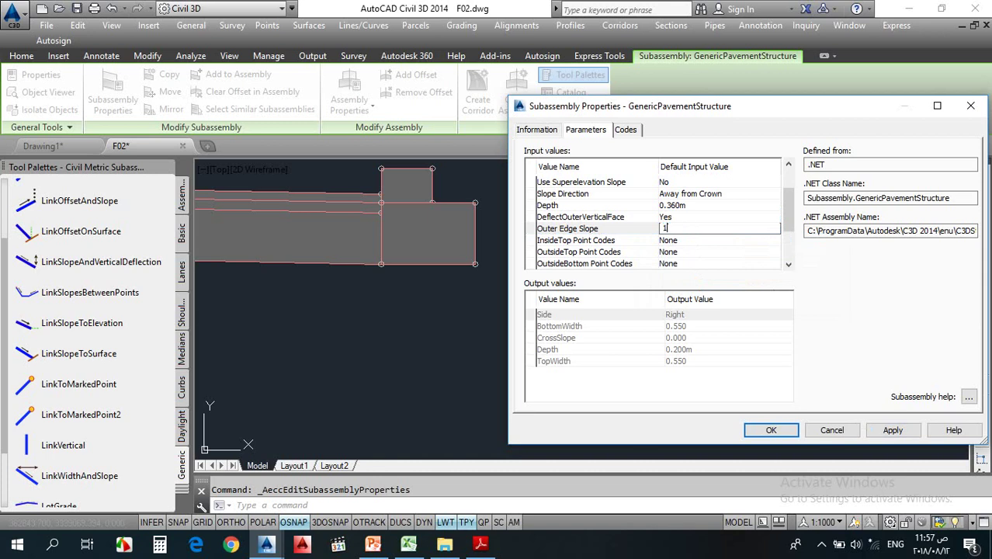
{"action": "left_click", "coordinate": [705, 242]}
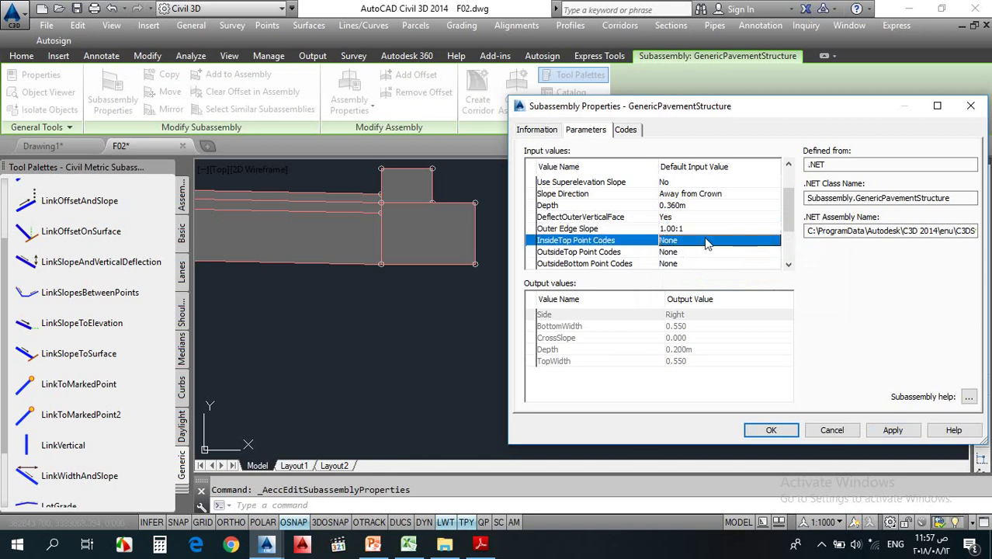
{"action": "left_click", "coordinate": [887, 429]}
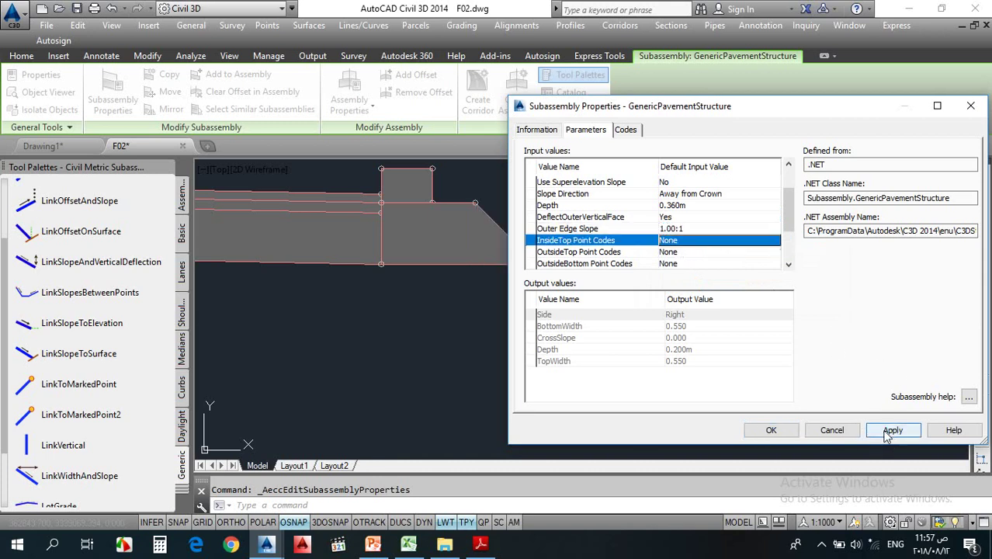
{"action": "left_click", "coordinate": [770, 431]}
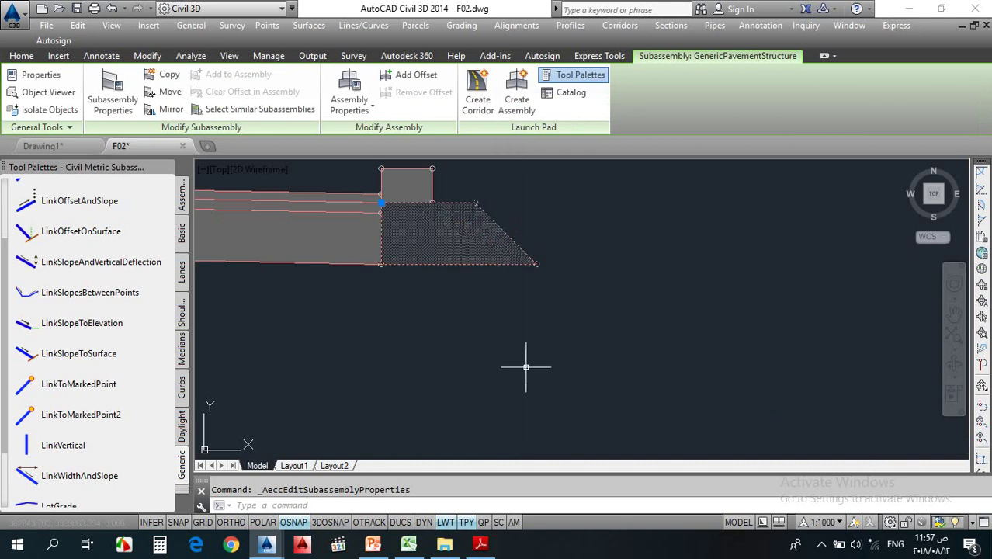
{"action": "key", "text": "Escape"}
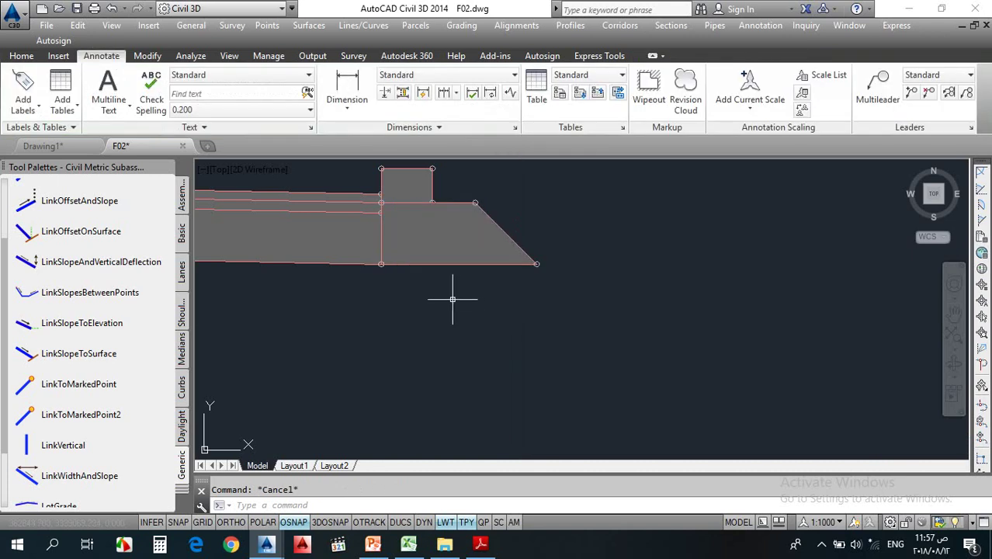
Examine the sloped base block beneath the curb and how it meets the adjoining lanes of the assembly
{"action": "scroll", "coordinate": [438, 309], "scroll_direction": "down", "scroll_amount": 4}
{"action": "scroll", "coordinate": [437, 310], "scroll_direction": "up", "scroll_amount": 4}
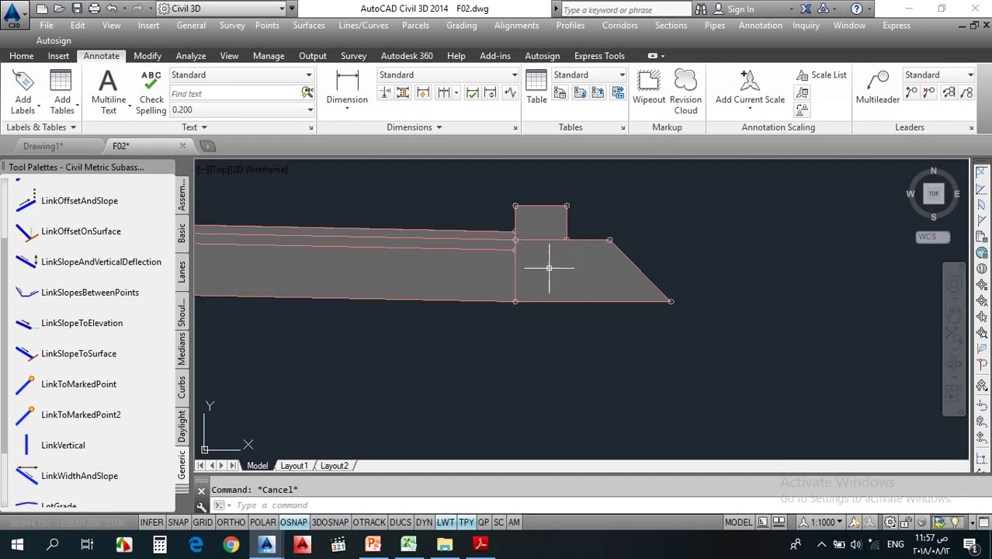
{"action": "middle_click_drag", "start_coordinate": [584, 273], "coordinate": [590, 262]}
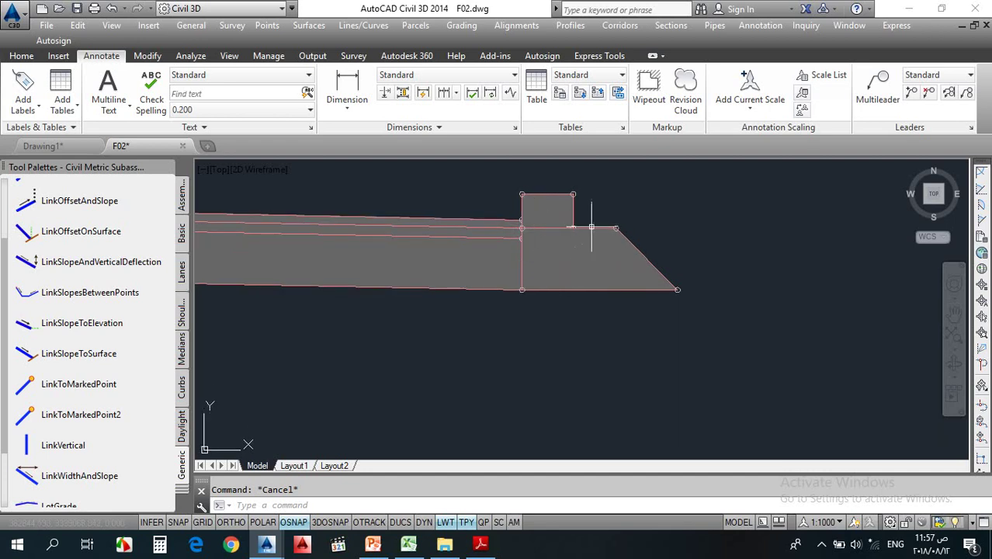
{"action": "scroll", "coordinate": [591, 225], "scroll_direction": "down", "scroll_amount": 3}
{"action": "scroll", "coordinate": [598, 243], "scroll_direction": "down", "scroll_amount": 3}
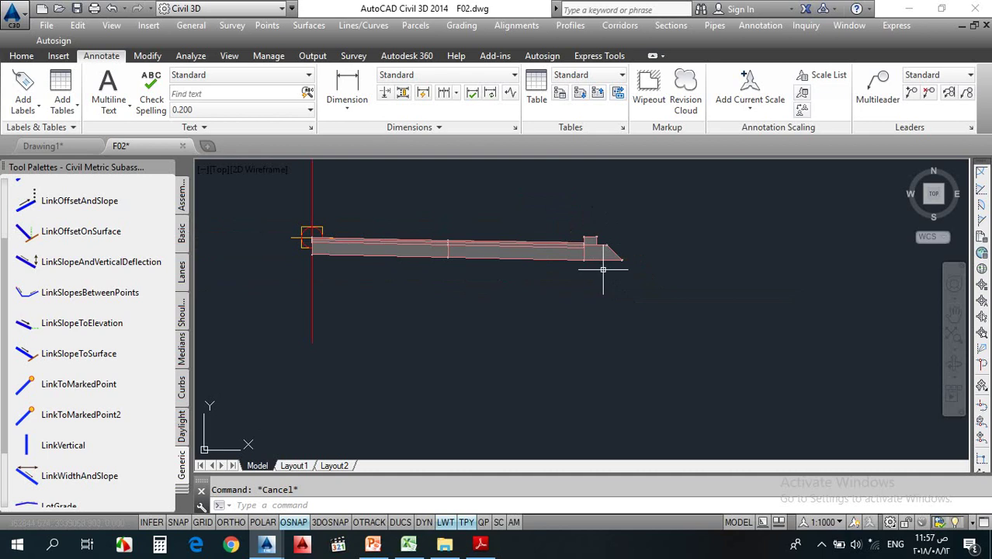
{"action": "scroll", "coordinate": [603, 269], "scroll_direction": "up", "scroll_amount": 2}
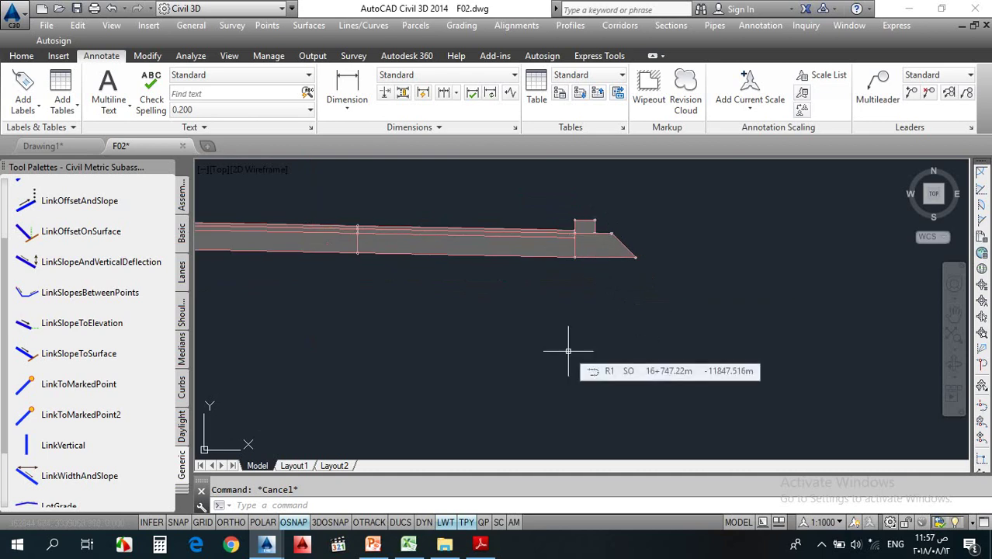
{"action": "middle_click_drag", "start_coordinate": [568, 351], "coordinate": [501, 388]}
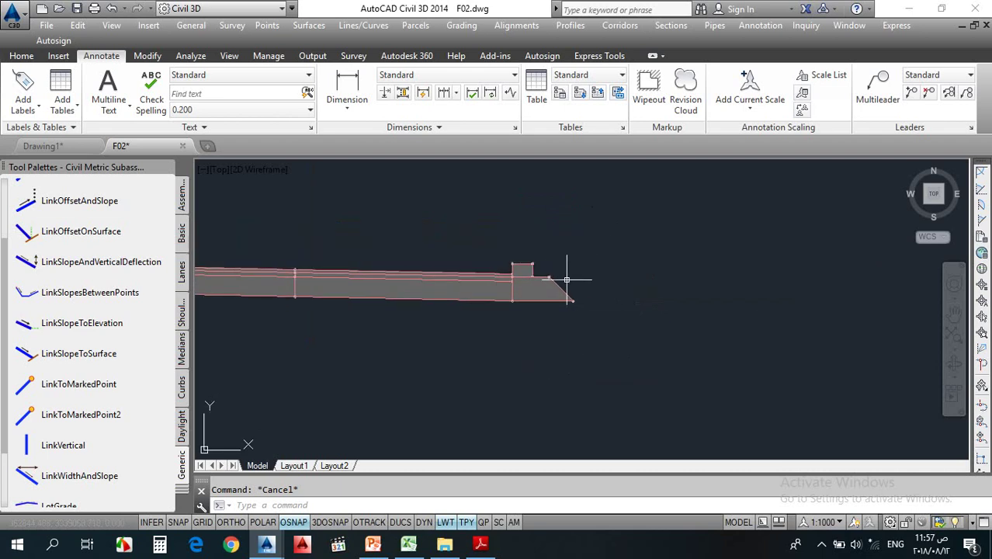
{"action": "scroll", "coordinate": [531, 268], "scroll_direction": "up", "scroll_amount": 1}
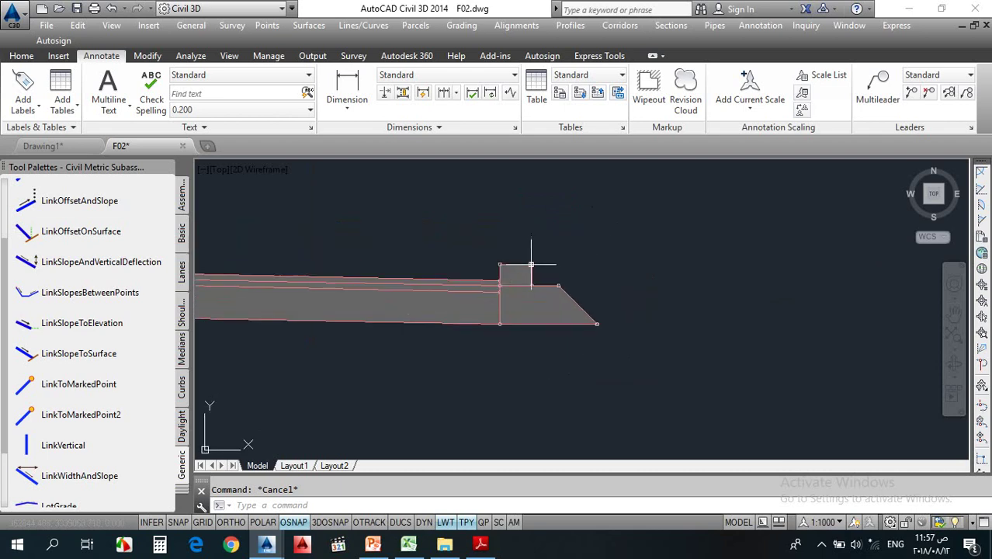
{"action": "scroll", "coordinate": [539, 266], "scroll_direction": "down", "scroll_amount": 1}
{"action": "scroll", "coordinate": [597, 256], "scroll_direction": "down", "scroll_amount": 1}
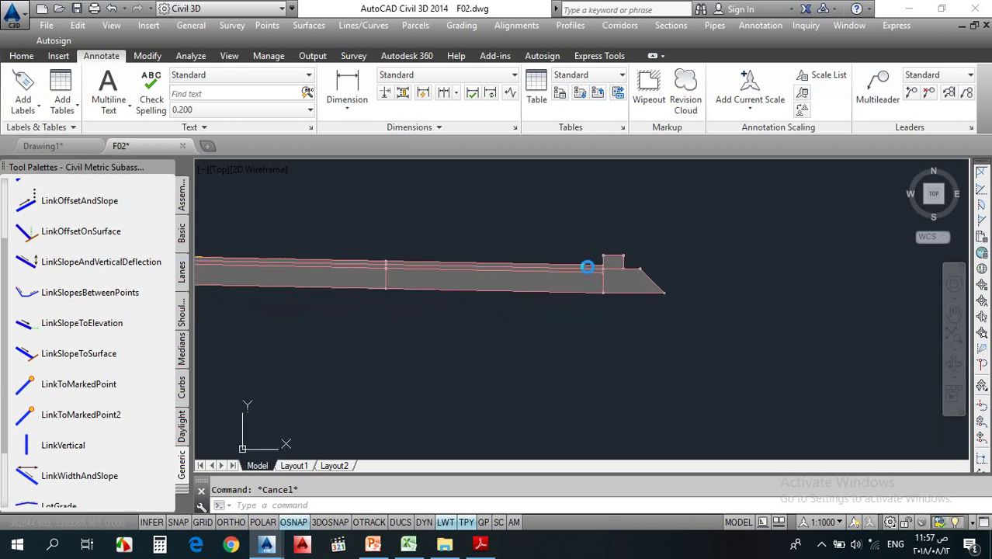
{"action": "scroll", "coordinate": [680, 246], "scroll_direction": "up", "scroll_amount": 2}
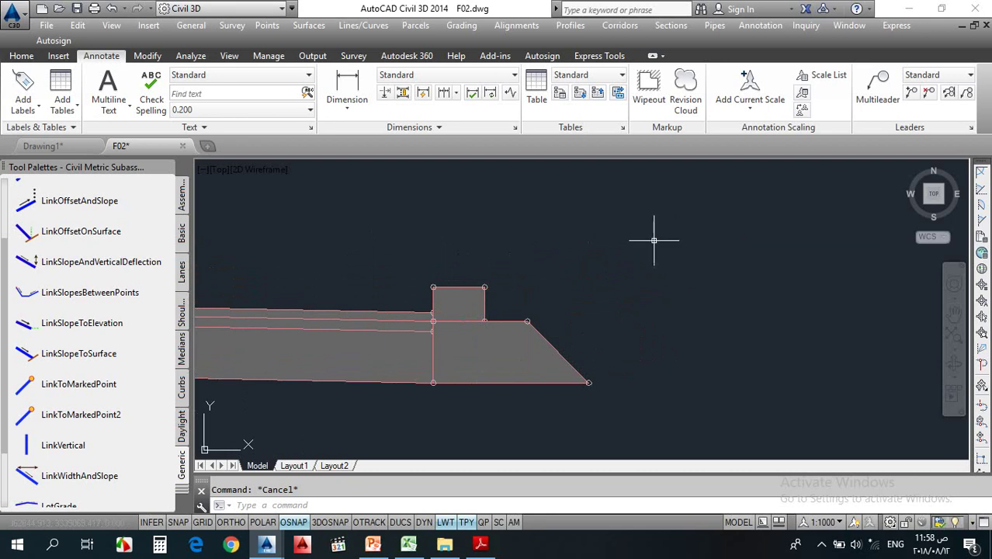
{"action": "scroll", "coordinate": [644, 249], "scroll_direction": "down", "scroll_amount": 3}
{"action": "scroll", "coordinate": [355, 278], "scroll_direction": "up", "scroll_amount": 4}
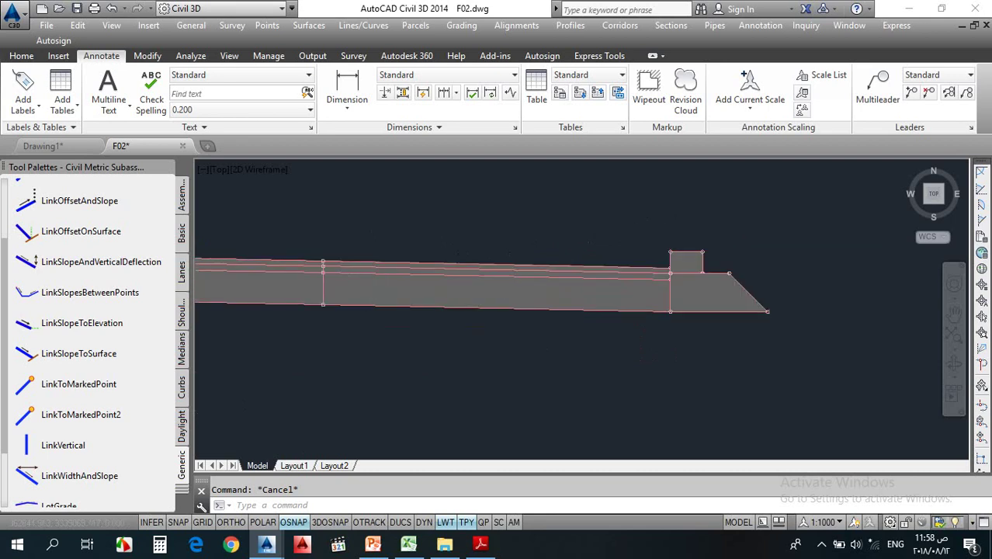
Copy the outer lane's top pavement layer onto the marker at the curb's upper outer corner
{"action": "left_click", "coordinate": [376, 272]}
{"action": "left_click", "coordinate": [387, 252]}
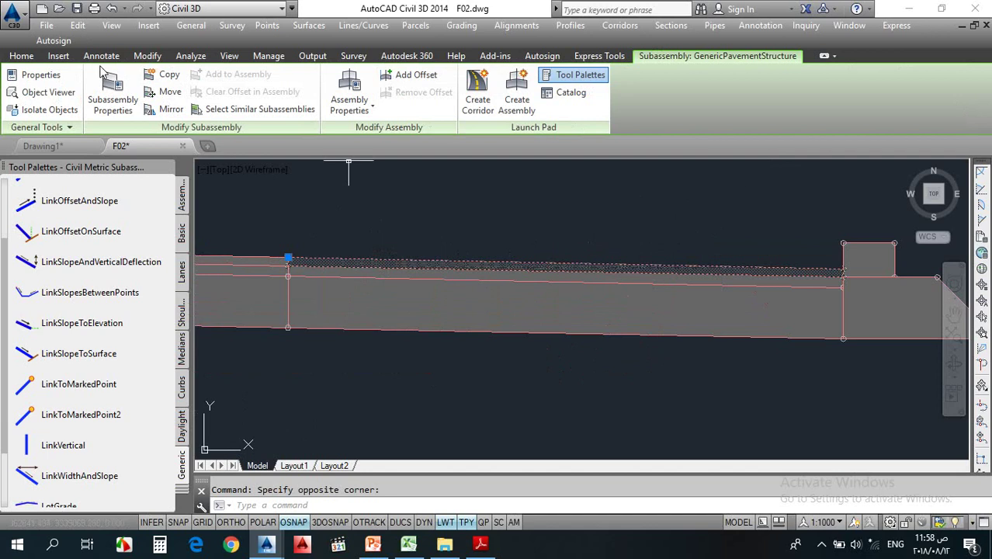
{"action": "left_click", "coordinate": [167, 74]}
{"action": "scroll", "coordinate": [590, 314], "scroll_direction": "up", "scroll_amount": 5}
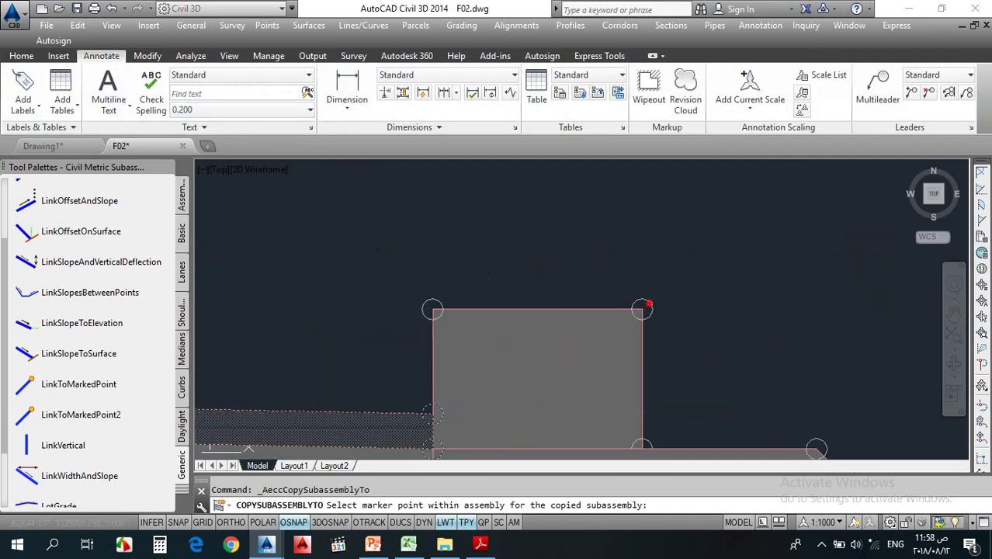
{"action": "left_click", "coordinate": [642, 309]}
{"action": "scroll", "coordinate": [471, 316], "scroll_direction": "down", "scroll_amount": 5}
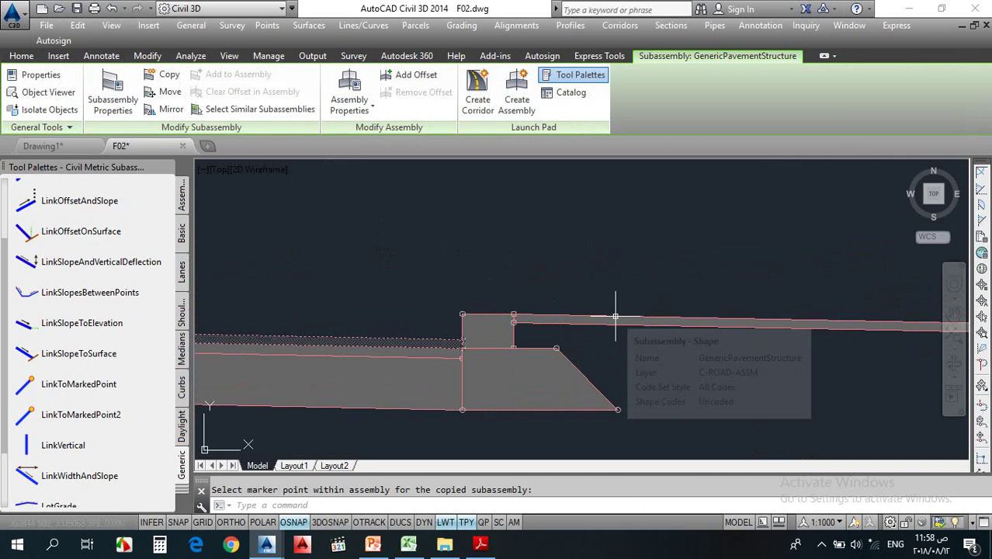
{"action": "key", "text": "Escape"}
{"action": "scroll", "coordinate": [548, 313], "scroll_direction": "down", "scroll_amount": 2}
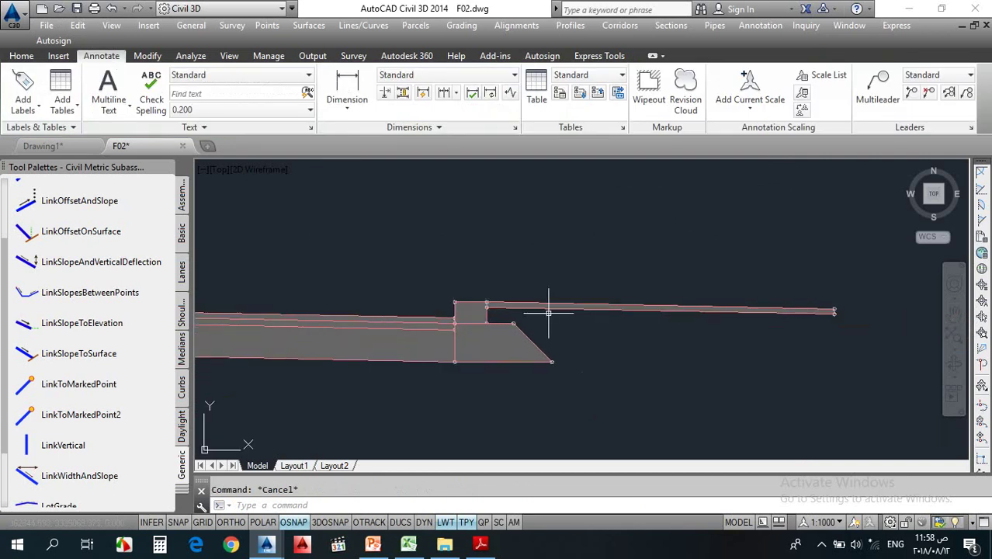
{"action": "scroll", "coordinate": [548, 313], "scroll_direction": "up", "scroll_amount": 2}
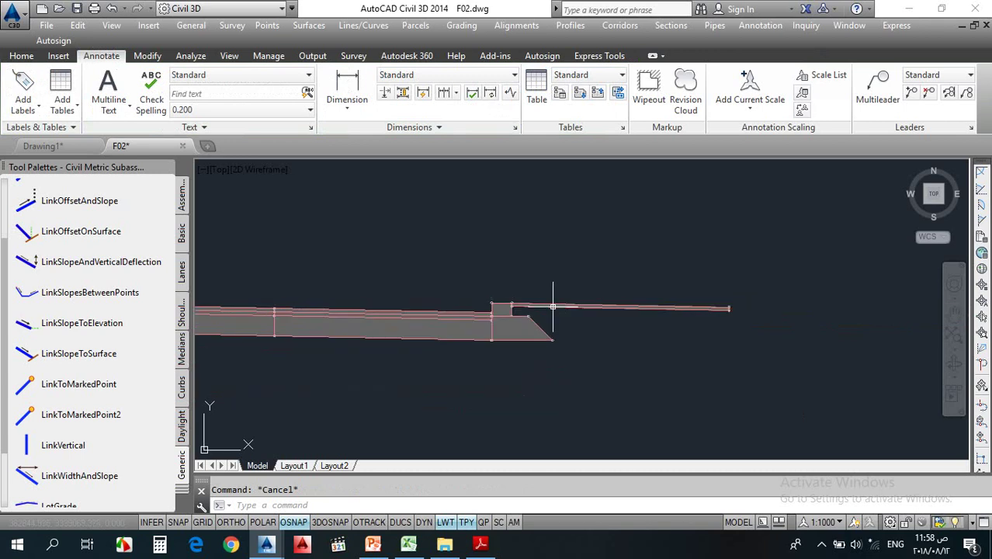
{"action": "middle_click_drag", "start_coordinate": [547, 303], "coordinate": [532, 288]}
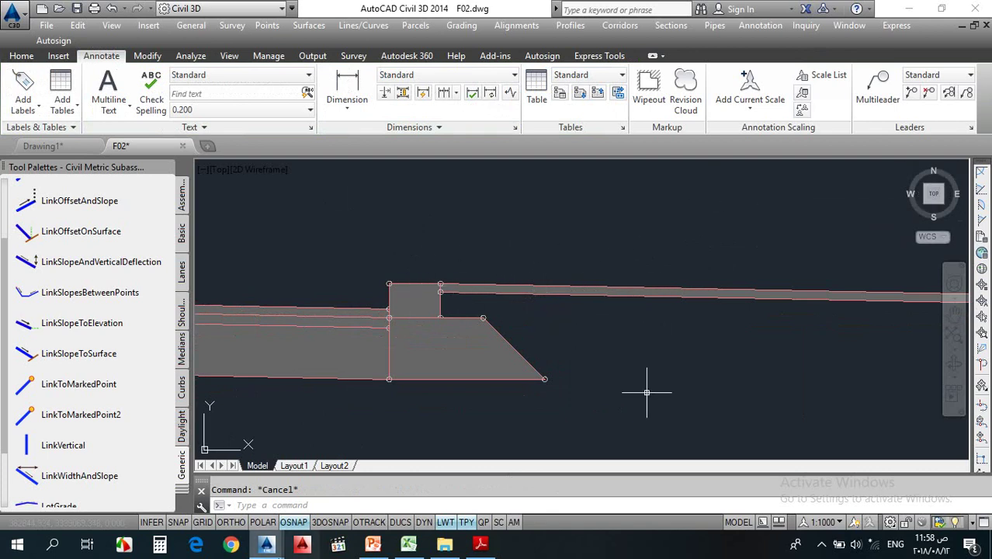
Check the sidewalk on the typical cross-section slide and set the Width of the copied strip beside the curb to 1.7 m
{"action": "left_click", "coordinate": [374, 544]}
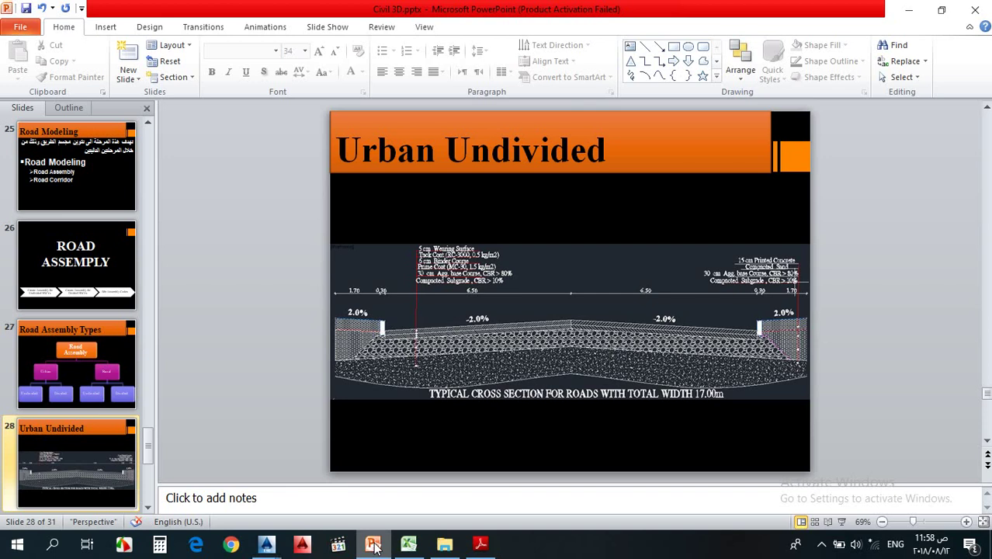
{"action": "left_click", "coordinate": [373, 545]}
{"action": "left_click", "coordinate": [609, 309]}
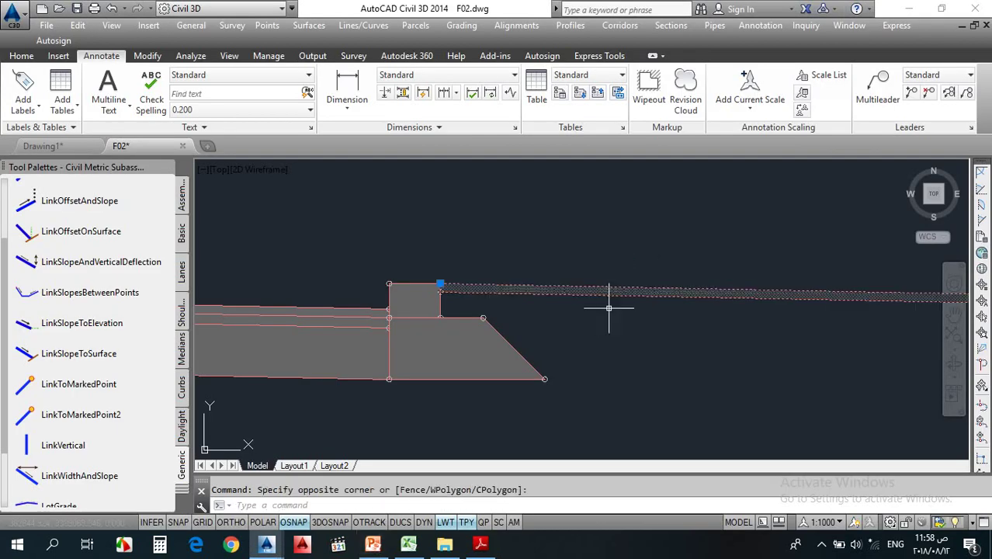
{"action": "key", "text": "Escape"}
{"action": "left_click", "coordinate": [620, 237]}
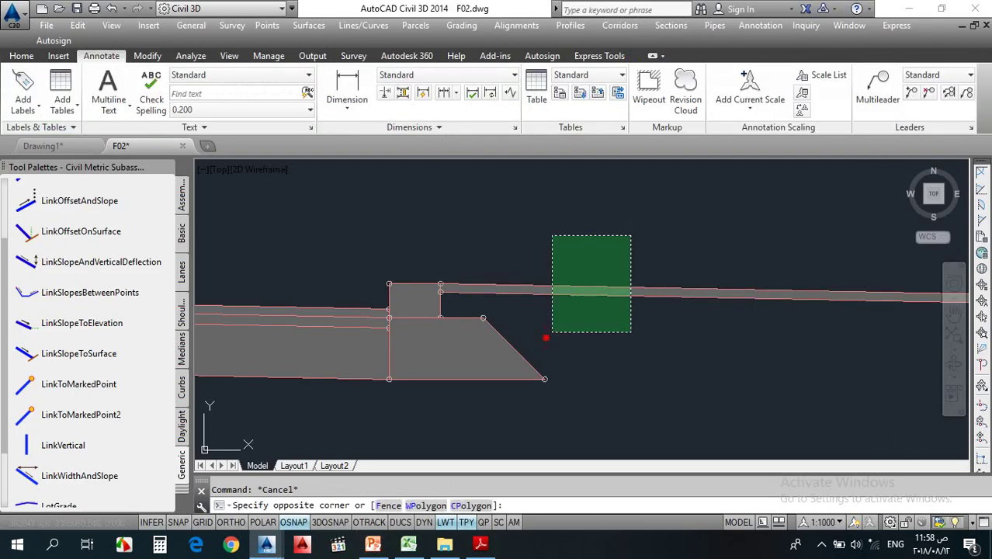
{"action": "left_click", "coordinate": [554, 337]}
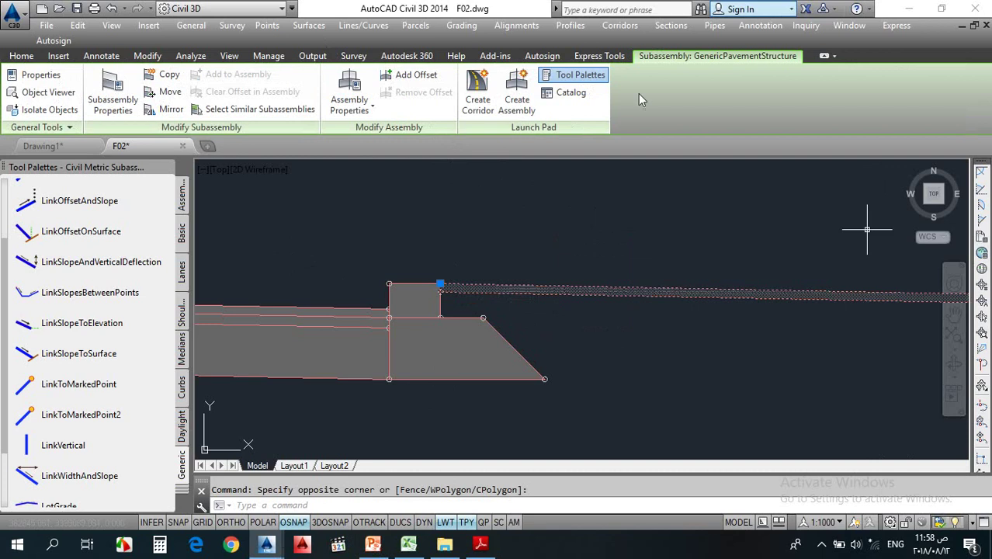
{"action": "left_click", "coordinate": [123, 97]}
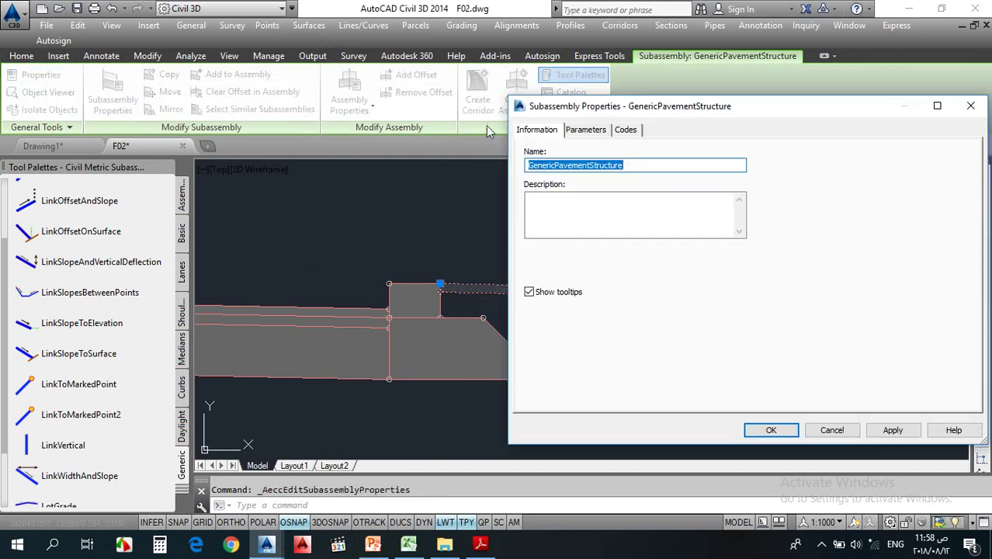
{"action": "left_click", "coordinate": [587, 130]}
{"action": "left_click", "coordinate": [697, 194]}
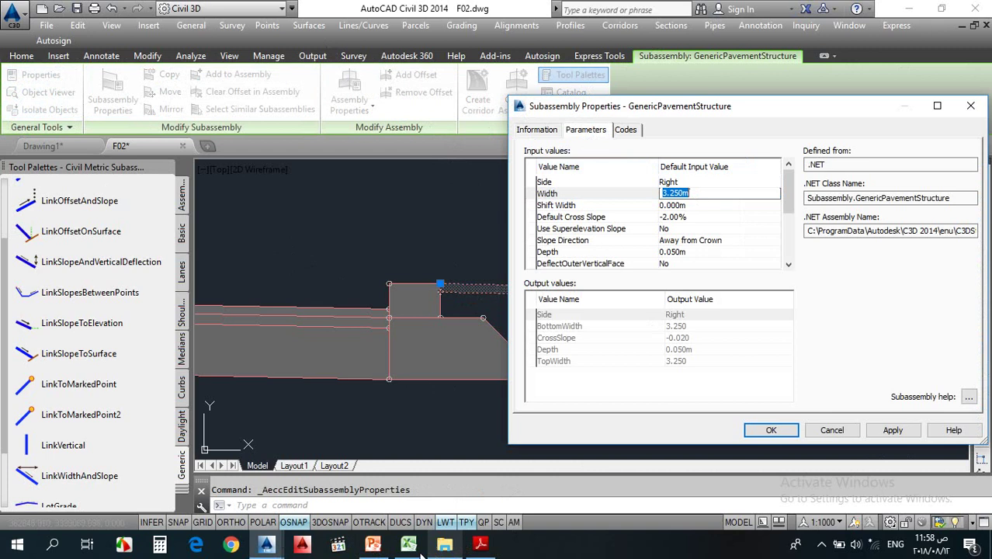
{"action": "left_click", "coordinate": [378, 544]}
{"action": "left_click", "coordinate": [376, 544]}
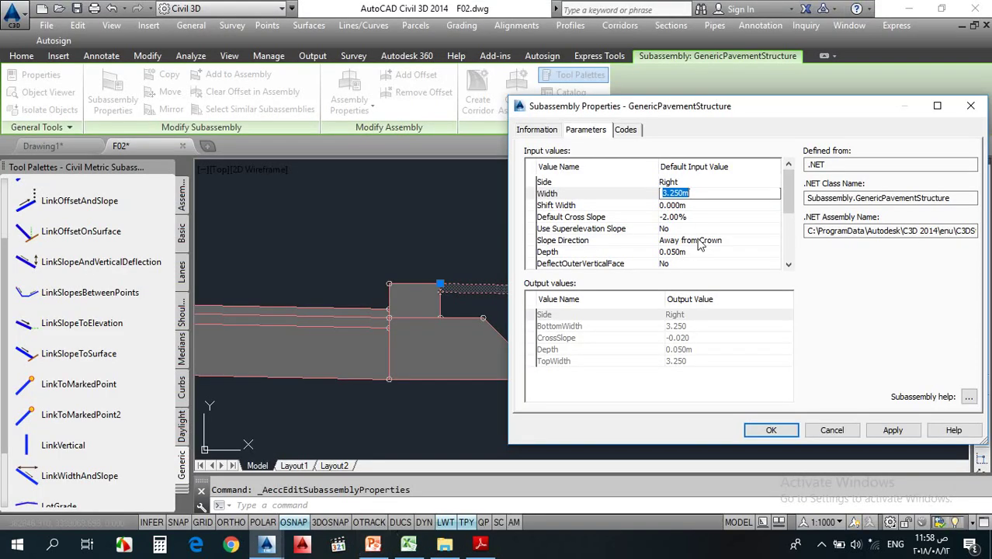
{"action": "type", "text": "1.7"}
{"action": "left_click", "coordinate": [681, 210]}
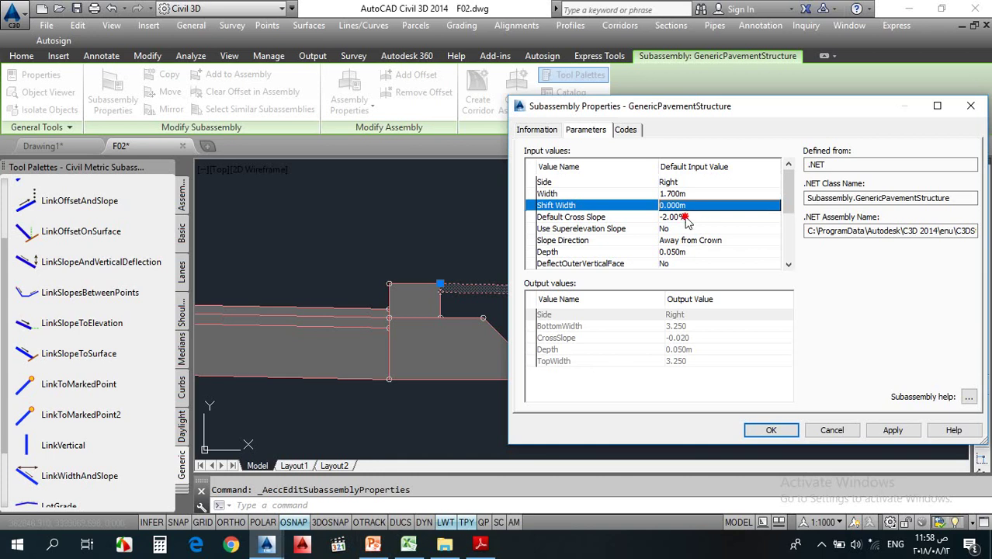
Set the sidewalk strip's Default Cross Slope to 2% and its Depth to 0 m, and accept the parameters
{"action": "left_click", "coordinate": [686, 220]}
{"action": "left_click", "coordinate": [685, 219]}
{"action": "type", "text": "2"}
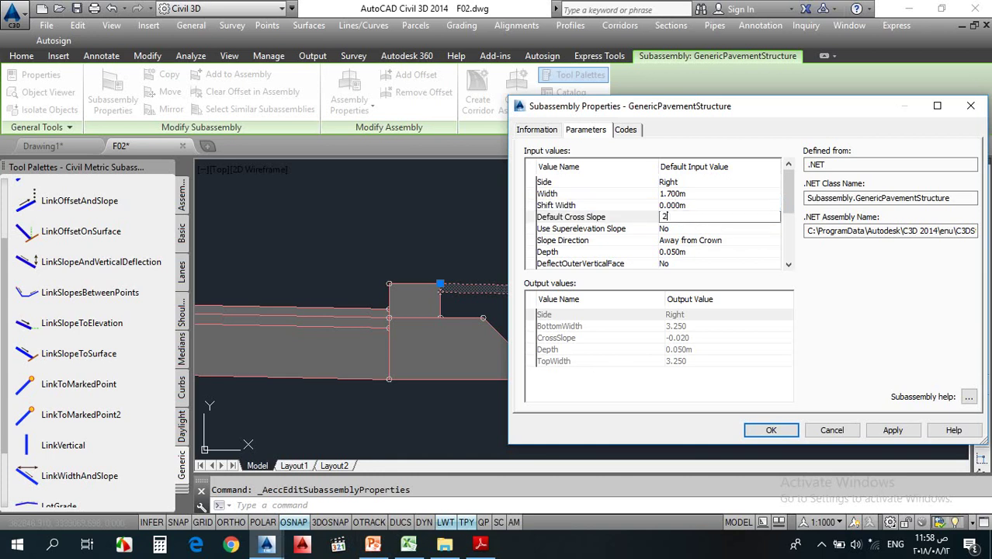
{"action": "left_click", "coordinate": [679, 252]}
{"action": "left_click", "coordinate": [683, 251]}
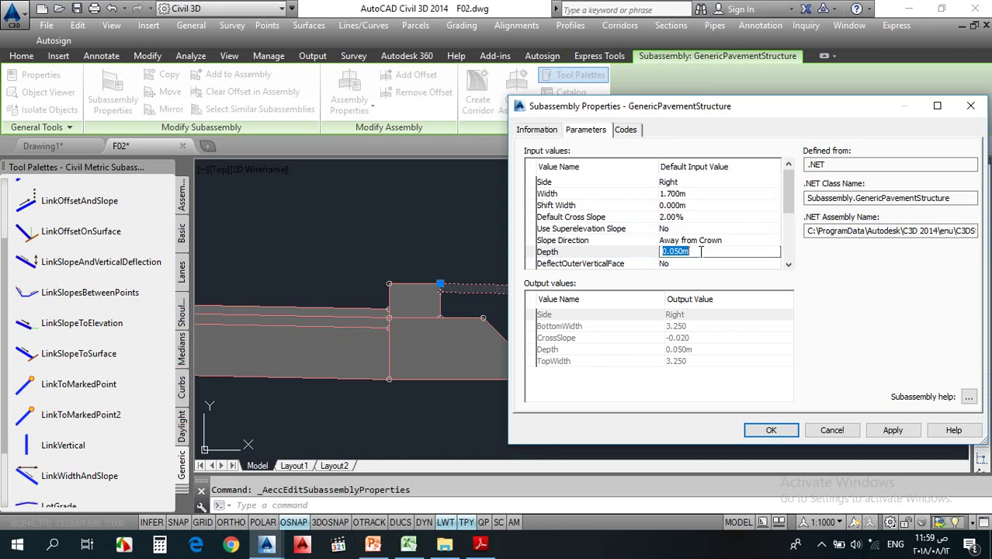
{"action": "type", "text": ".0"}
{"action": "key", "text": "Return"}
{"action": "scroll", "coordinate": [700, 236], "scroll_direction": "down", "scroll_amount": 2}
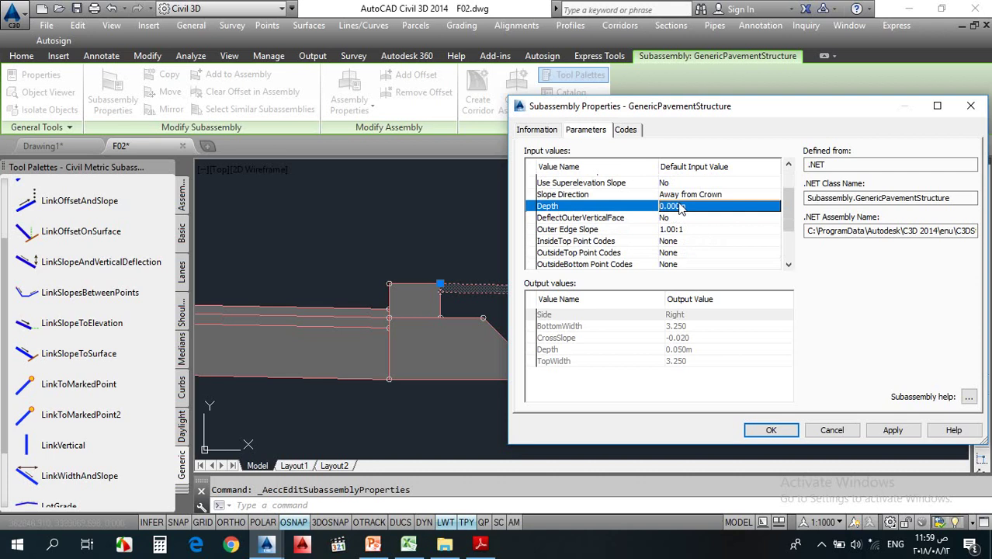
{"action": "left_click", "coordinate": [772, 433]}
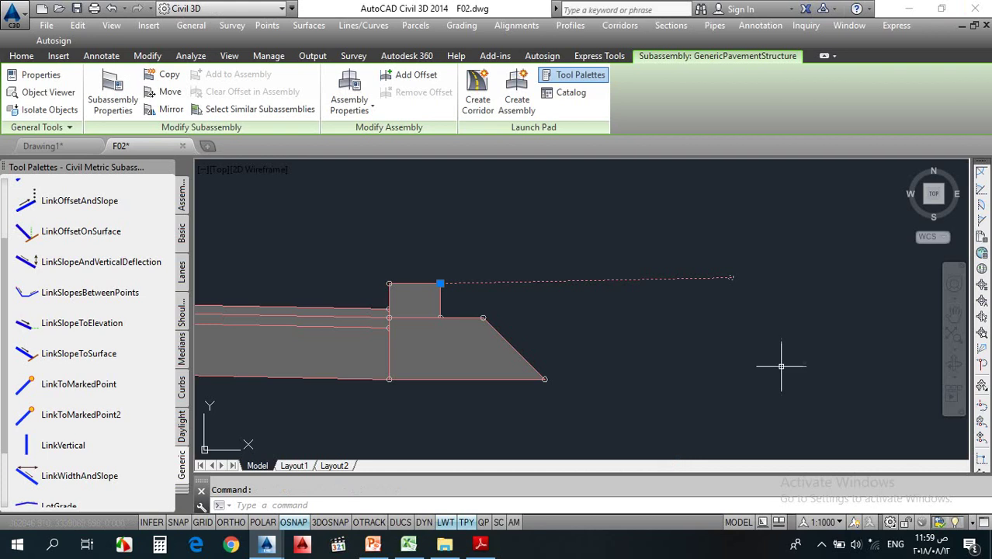
{"action": "key", "text": "Escape"}
{"action": "scroll", "coordinate": [731, 260], "scroll_direction": "down", "scroll_amount": 6}
{"action": "scroll", "coordinate": [653, 263], "scroll_direction": "up", "scroll_amount": 2}
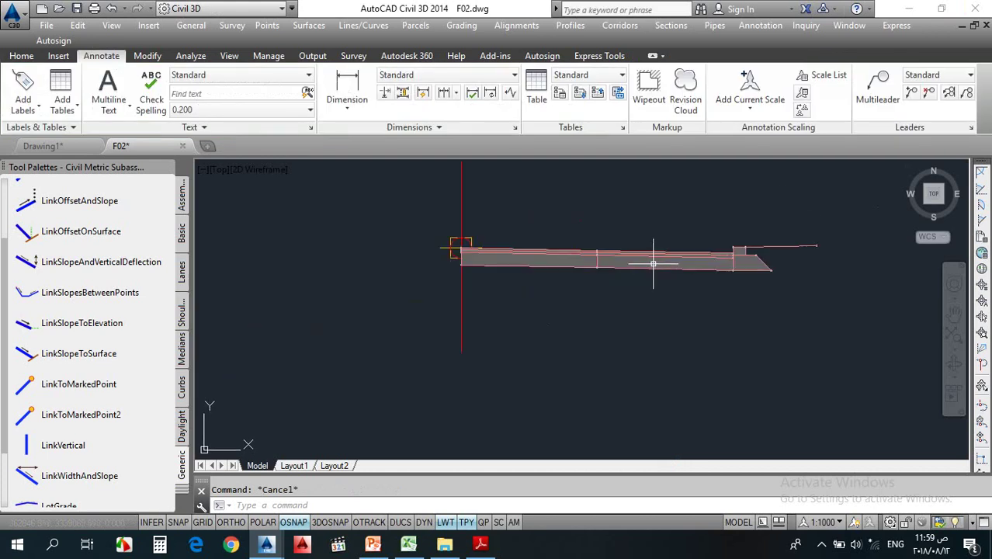
Mirror all the right-side subassemblies, from the lanes to the curb, sloped base block and sidewalk, about the assembly's centreline marker
{"action": "middle_click_drag", "start_coordinate": [664, 282], "coordinate": [591, 308]}
{"action": "left_click", "coordinate": [591, 308]}
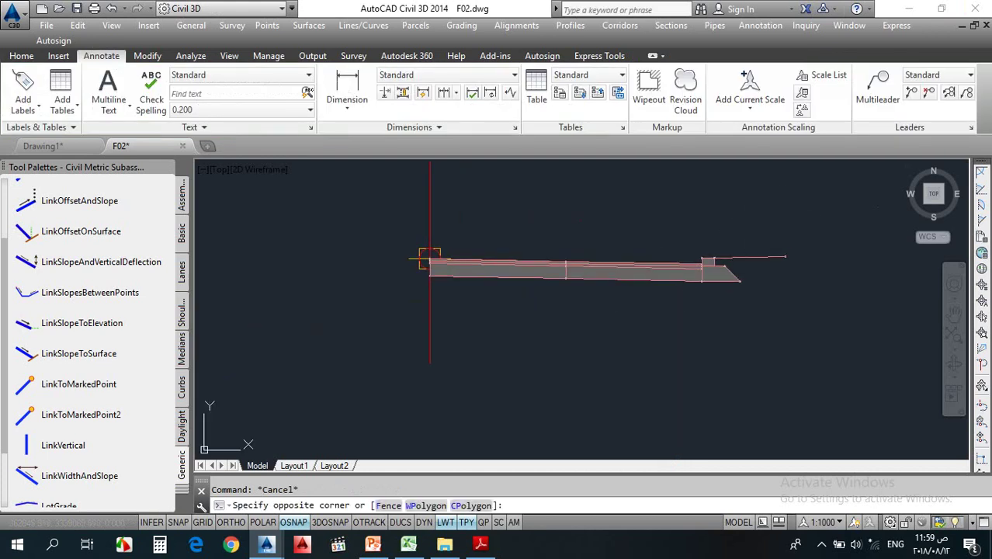
{"action": "key", "text": "Escape"}
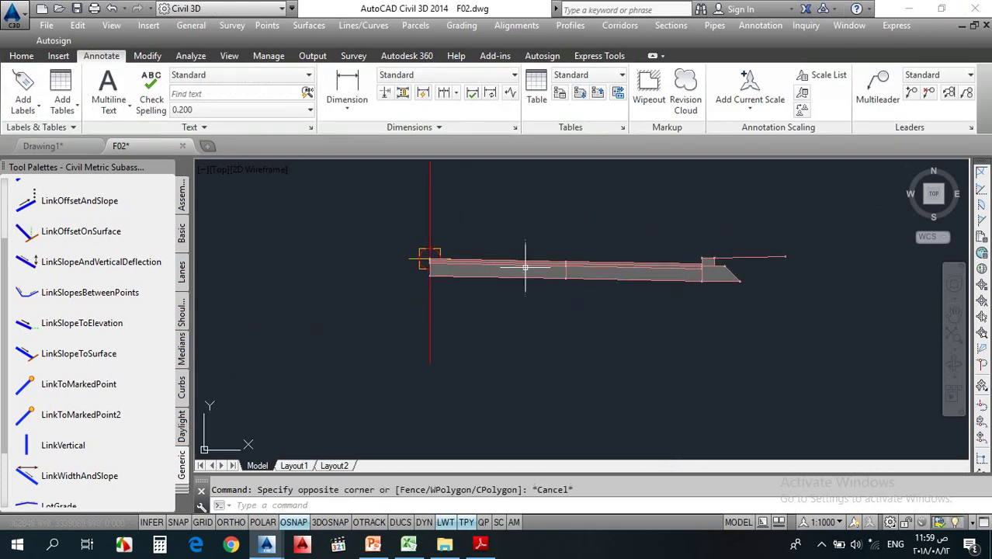
{"action": "key", "text": "Escape"}
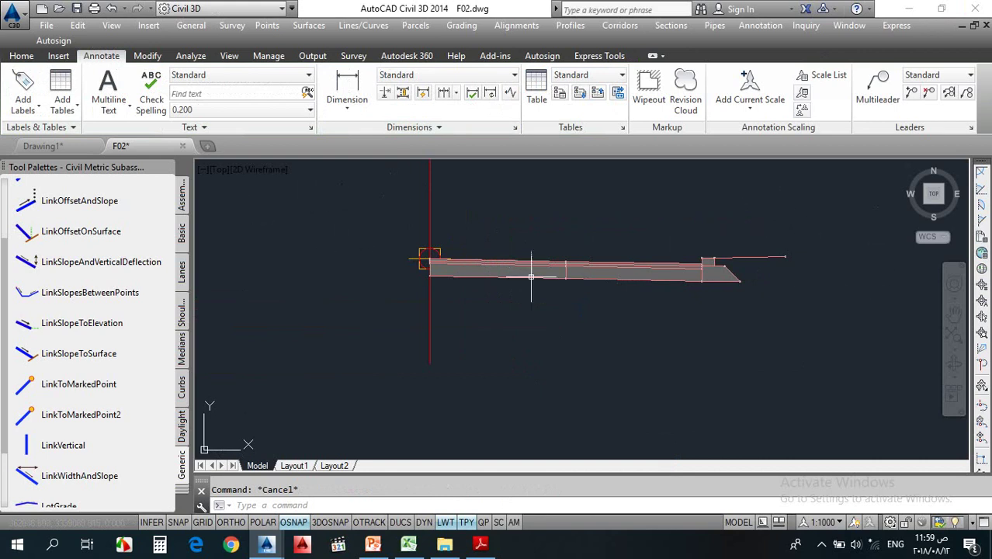
{"action": "left_click", "coordinate": [743, 220]}
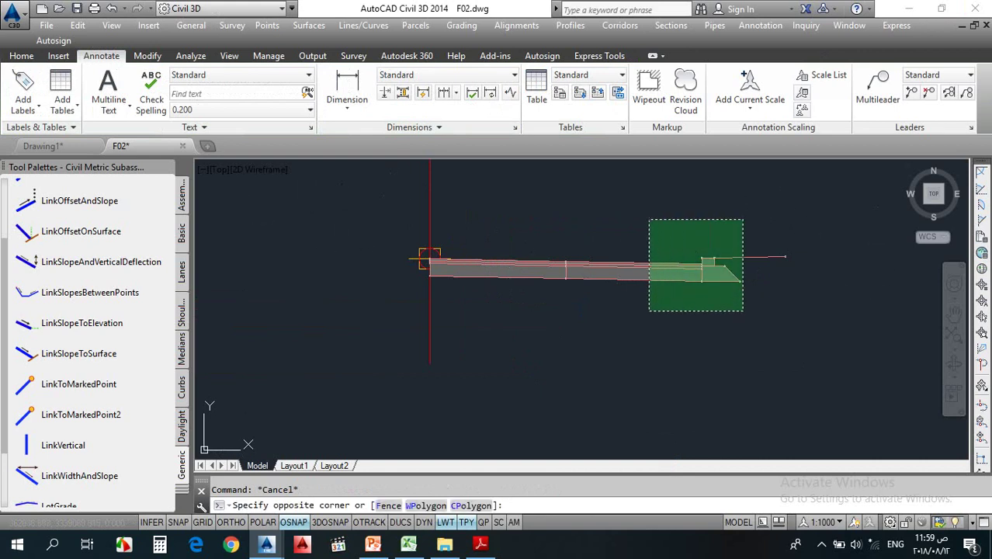
{"action": "left_click", "coordinate": [549, 311]}
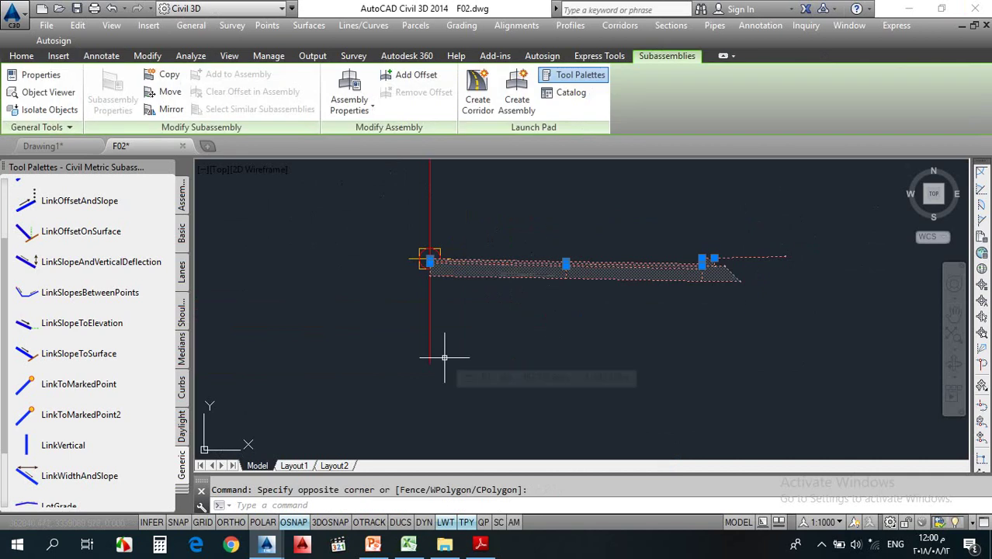
{"action": "left_click", "coordinate": [155, 112]}
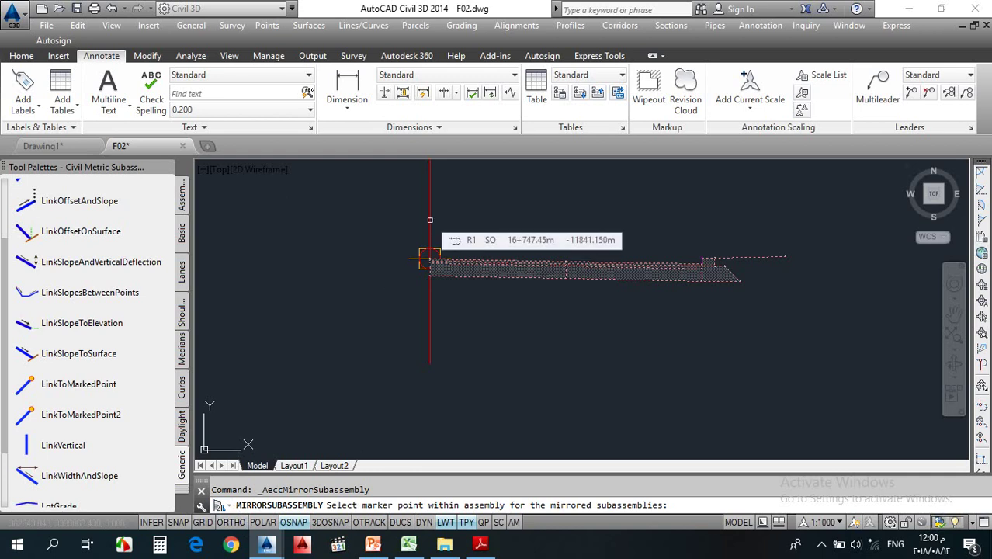
{"action": "scroll", "coordinate": [430, 221], "scroll_direction": "up", "scroll_amount": 5}
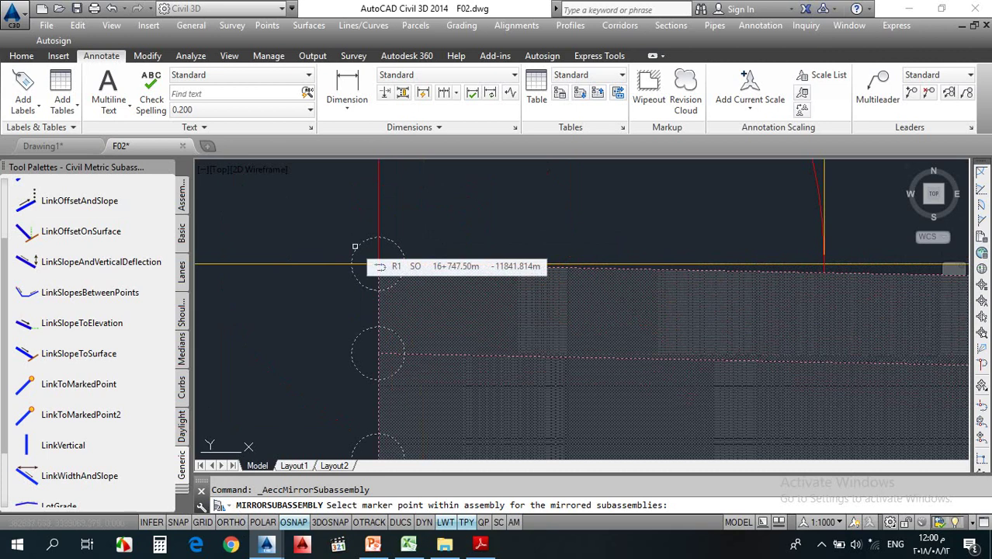
{"action": "left_click", "coordinate": [355, 247]}
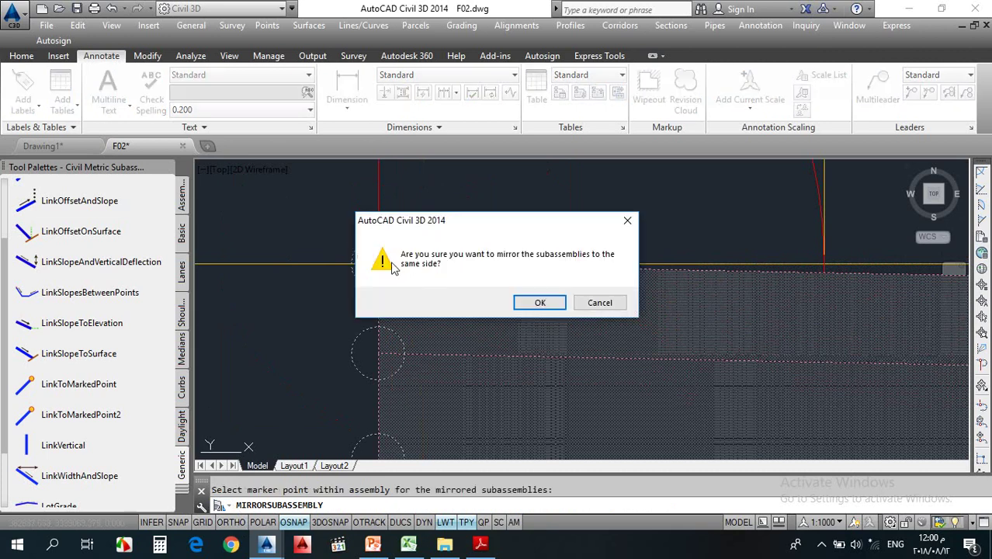
{"action": "left_click", "coordinate": [536, 303]}
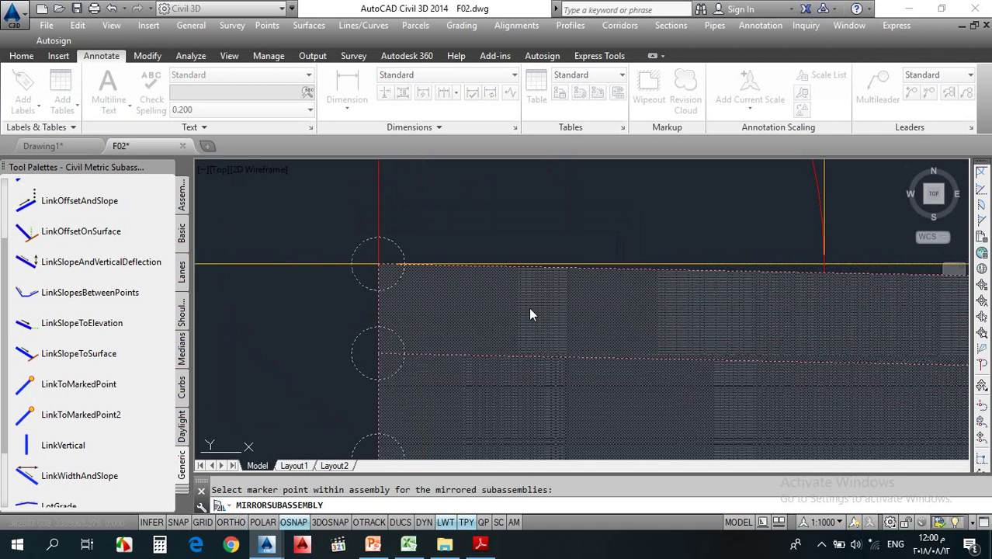
{"action": "scroll", "coordinate": [514, 275], "scroll_direction": "down", "scroll_amount": 6}
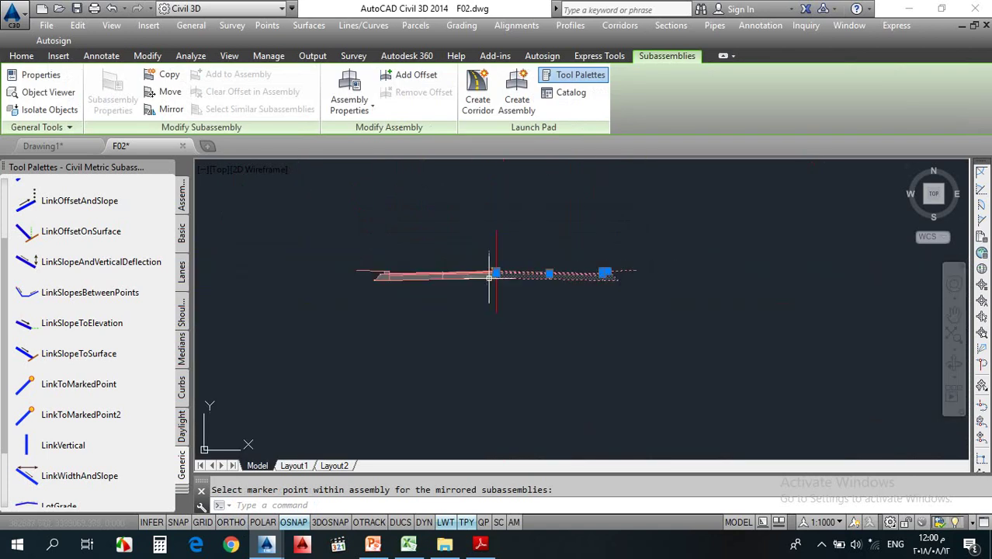
{"action": "key", "text": "Escape"}
Examine the full two-sided assembly from the centreline marker out to the curbs and sidewalks
{"action": "scroll", "coordinate": [496, 270], "scroll_direction": "up", "scroll_amount": 4}
{"action": "scroll", "coordinate": [509, 281], "scroll_direction": "down", "scroll_amount": 1}
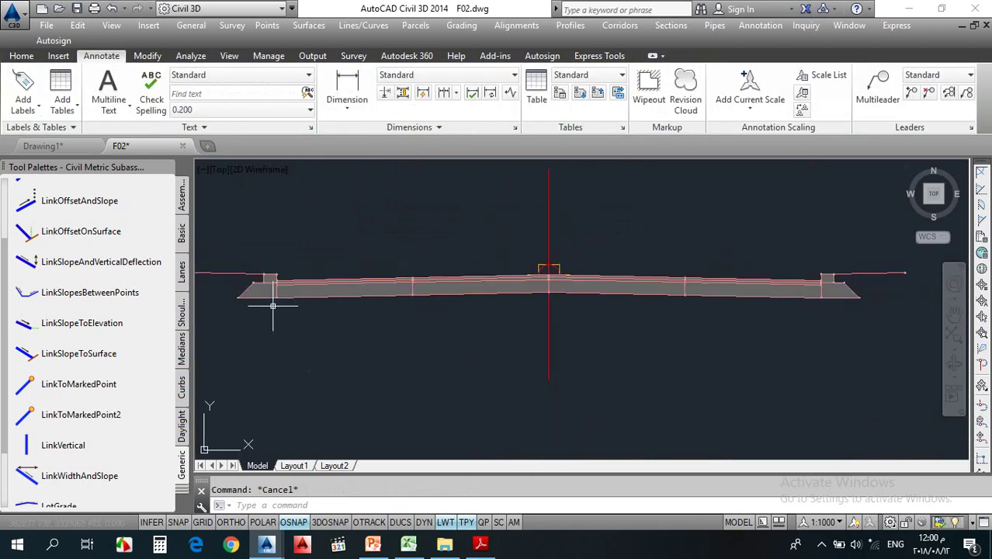
{"action": "scroll", "coordinate": [349, 271], "scroll_direction": "down", "scroll_amount": 4}
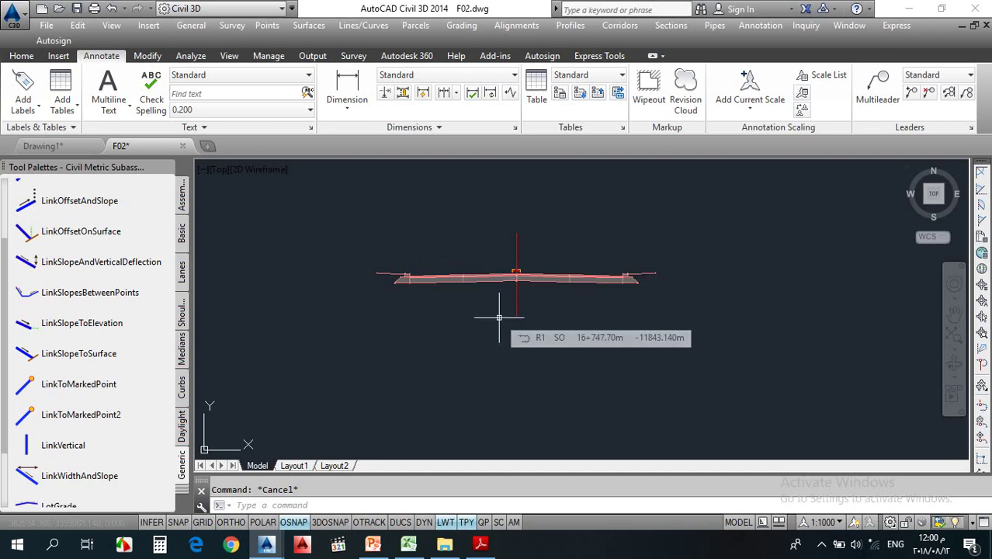
{"action": "scroll", "coordinate": [508, 314], "scroll_direction": "up", "scroll_amount": 3}
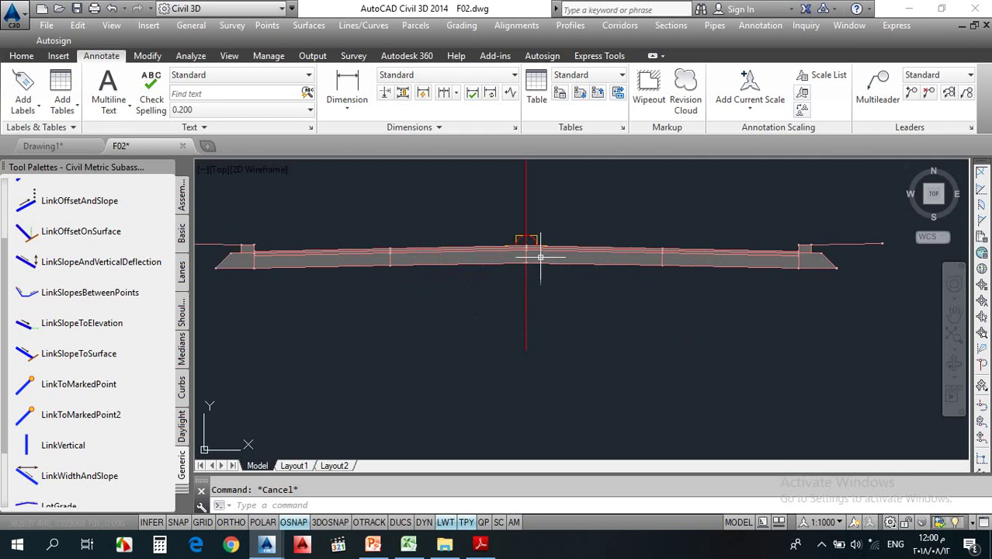
{"action": "scroll", "coordinate": [486, 299], "scroll_direction": "down", "scroll_amount": 2}
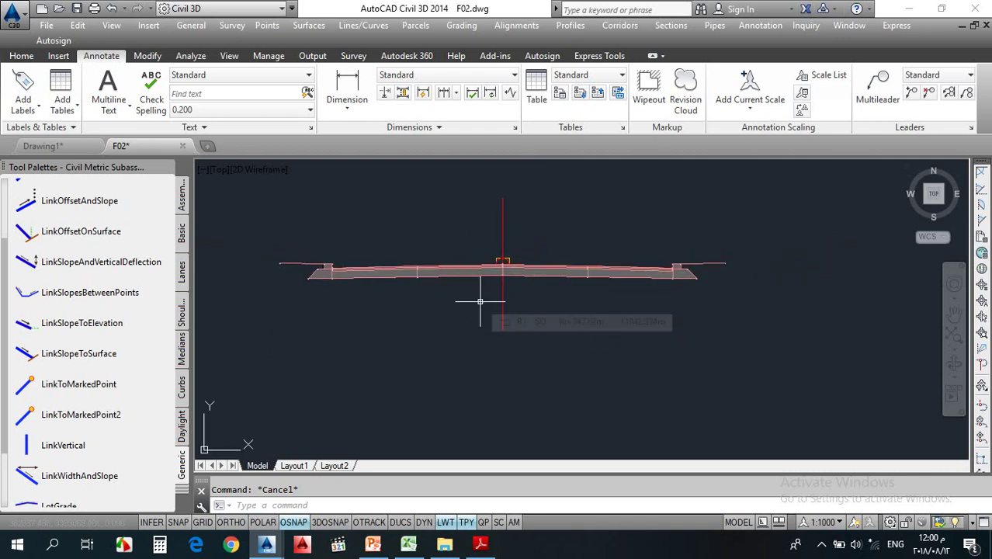
{"action": "scroll", "coordinate": [480, 301], "scroll_direction": "down", "scroll_amount": 3}
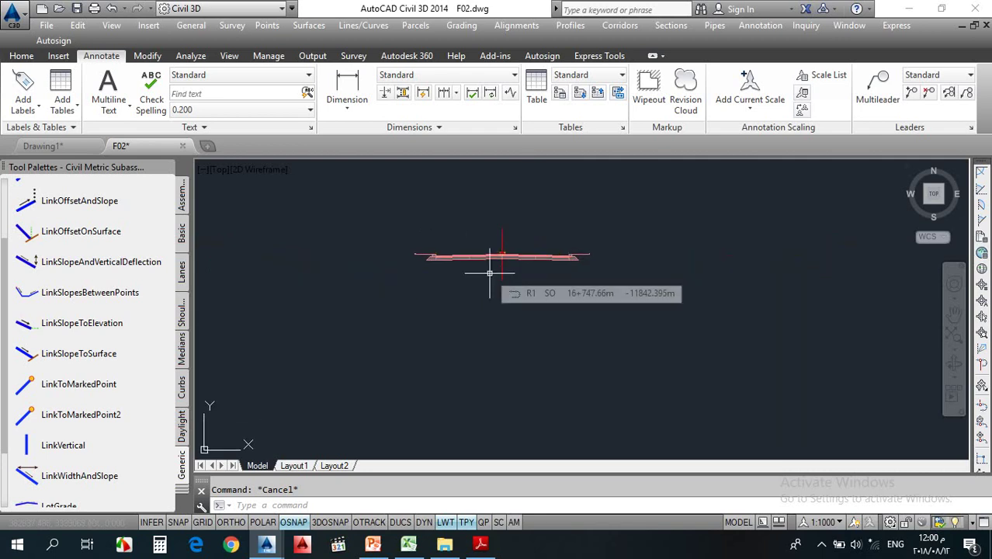
{"action": "scroll", "coordinate": [500, 264], "scroll_direction": "up", "scroll_amount": 6}
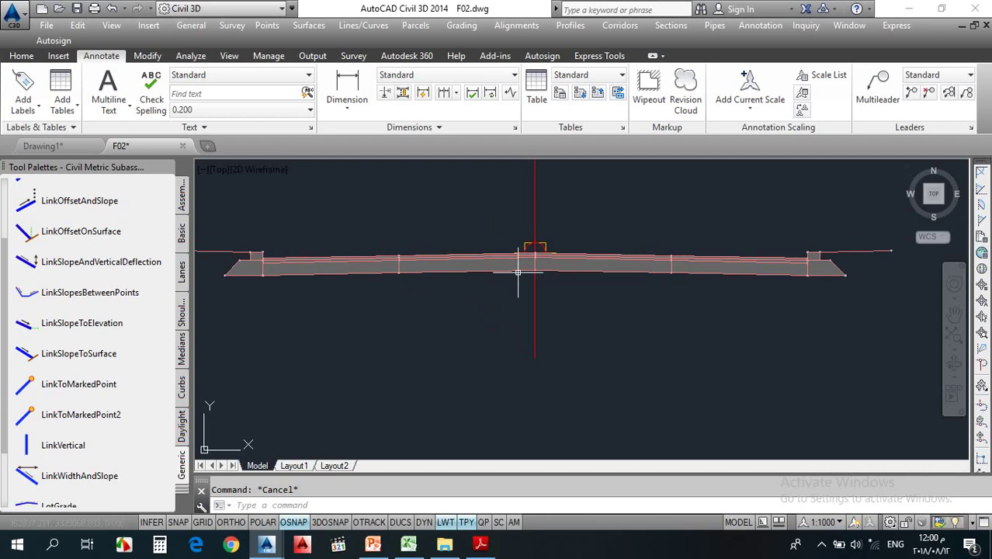
{"action": "scroll", "coordinate": [534, 260], "scroll_direction": "down", "scroll_amount": 3}
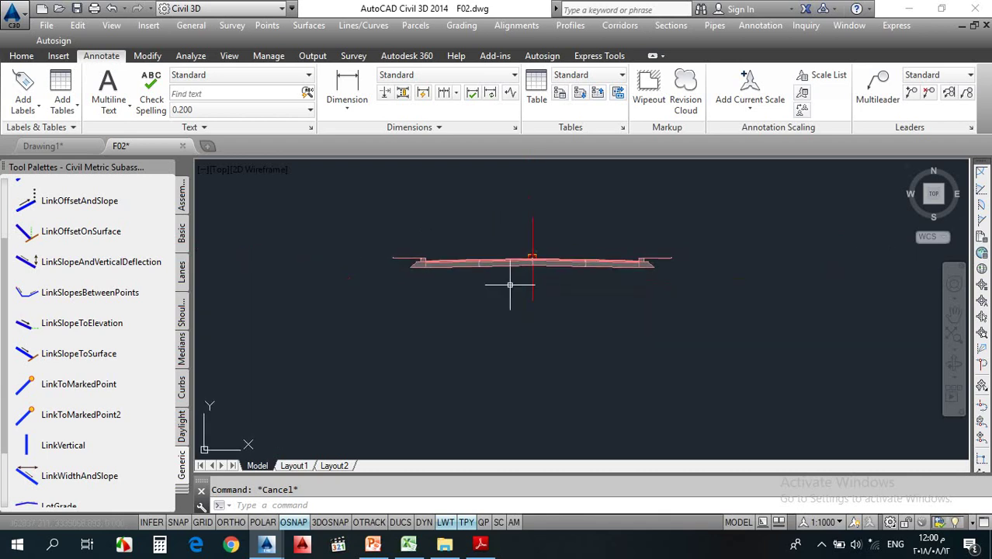
Switch to PowerPoint, review the road cross sections from Urban Undivided to Rural Undivided, and return to Civil 3D
{"action": "left_click", "coordinate": [373, 545]}
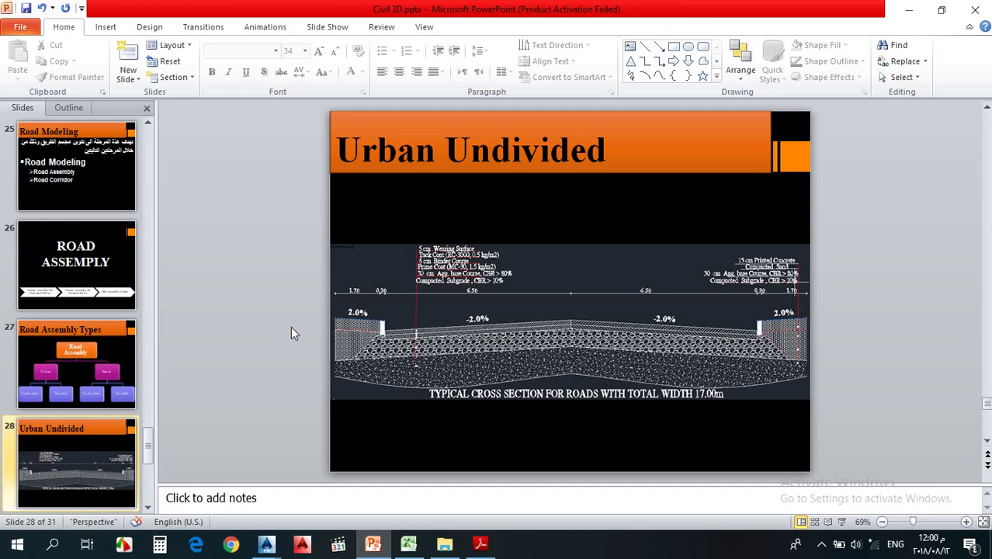
{"action": "scroll", "coordinate": [290, 326], "scroll_direction": "down", "scroll_amount": 2}
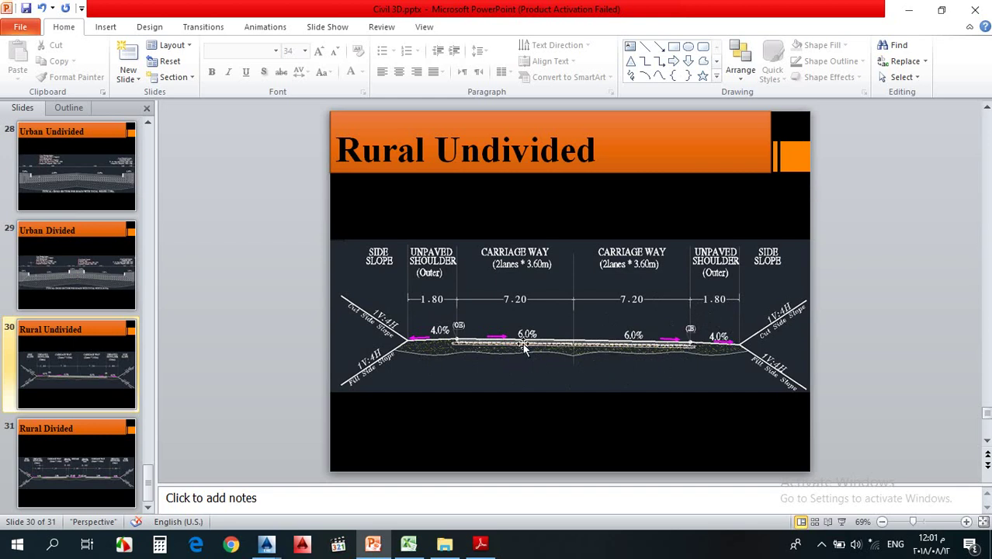
{"action": "left_click", "coordinate": [372, 544]}
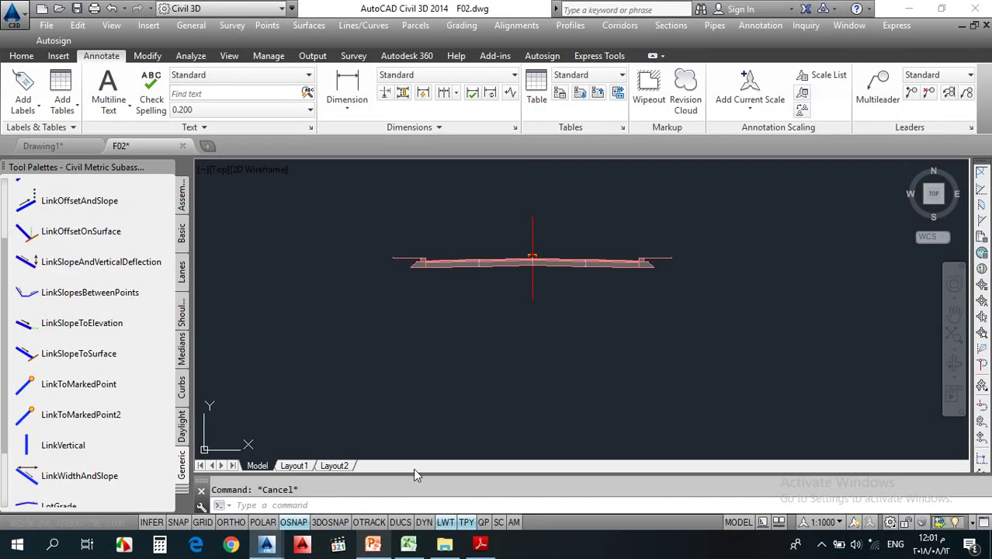
Examine the pavement layers at the centreline and how they meet the curb and sloped base block at the right edge
{"action": "scroll", "coordinate": [520, 249], "scroll_direction": "up", "scroll_amount": 5}
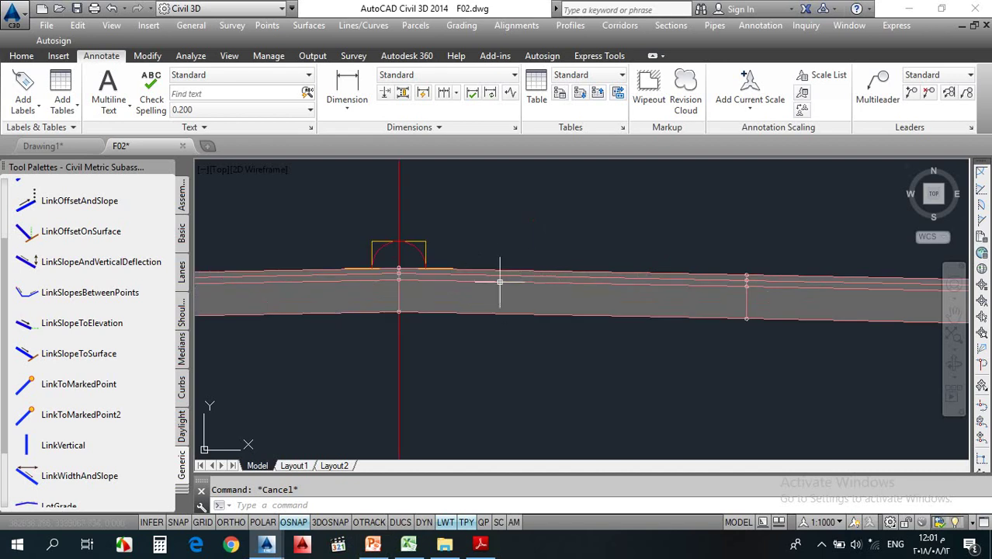
{"action": "scroll", "coordinate": [609, 341], "scroll_direction": "down", "scroll_amount": 5}
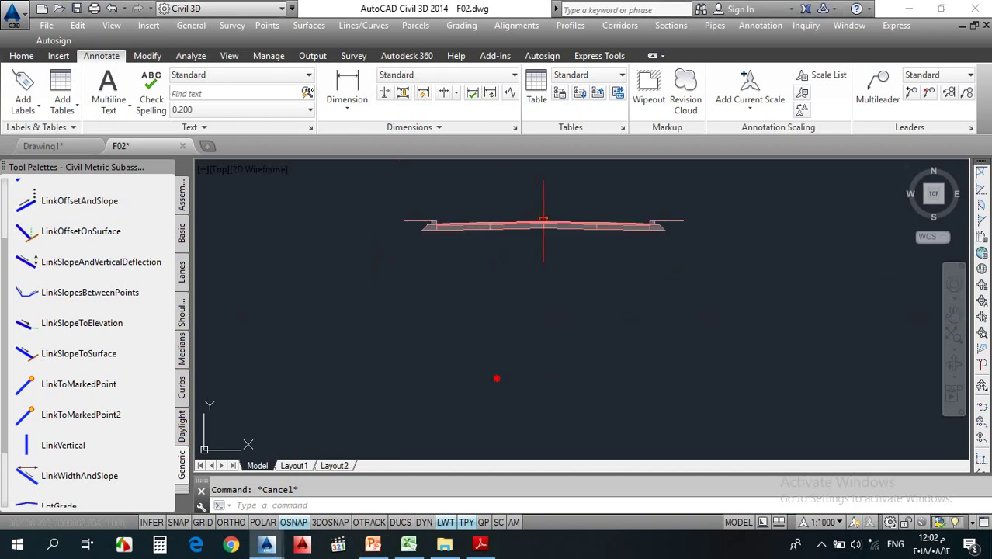
{"action": "left_click", "coordinate": [499, 377]}
{"action": "scroll", "coordinate": [450, 273], "scroll_direction": "up", "scroll_amount": 2}
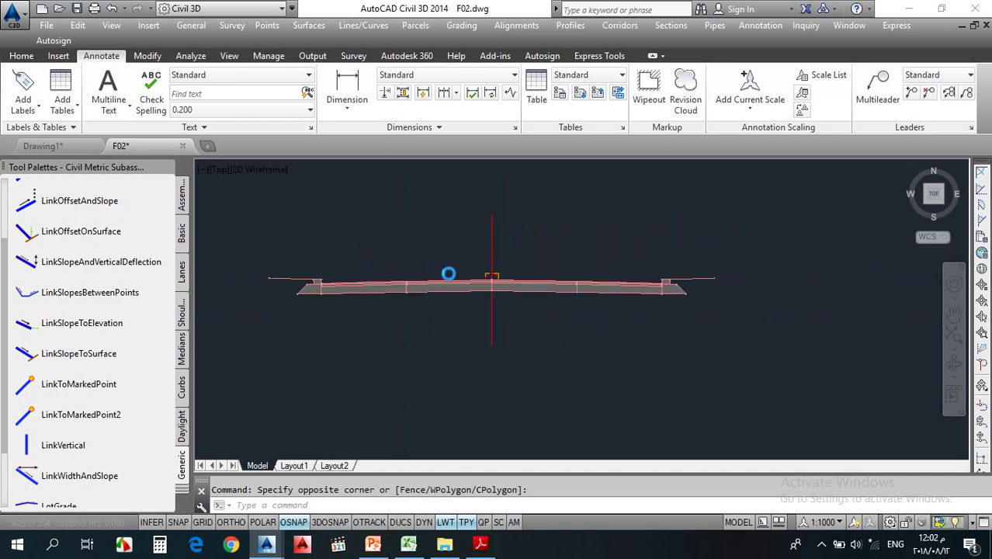
{"action": "middle_click_drag", "start_coordinate": [341, 310], "coordinate": [392, 297]}
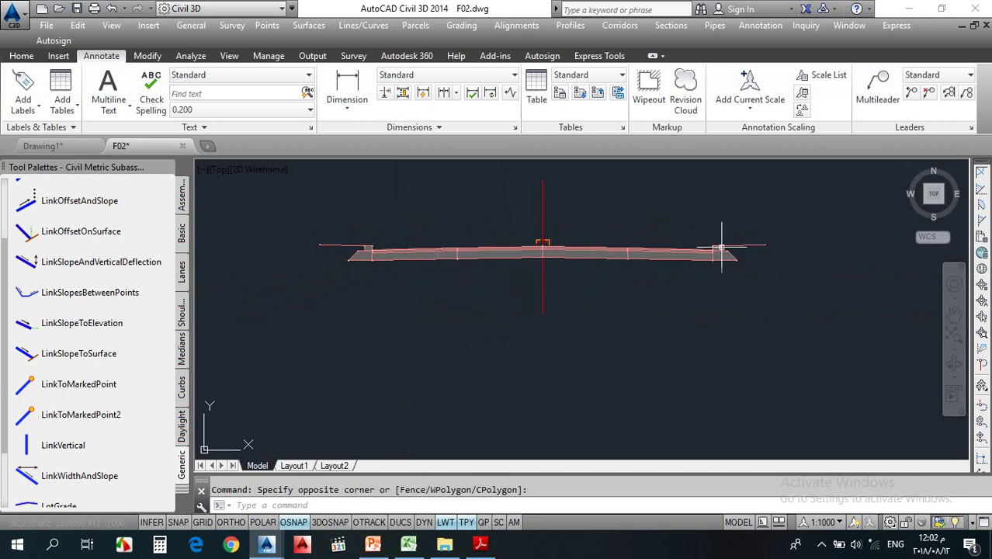
{"action": "scroll", "coordinate": [757, 225], "scroll_direction": "up", "scroll_amount": 4}
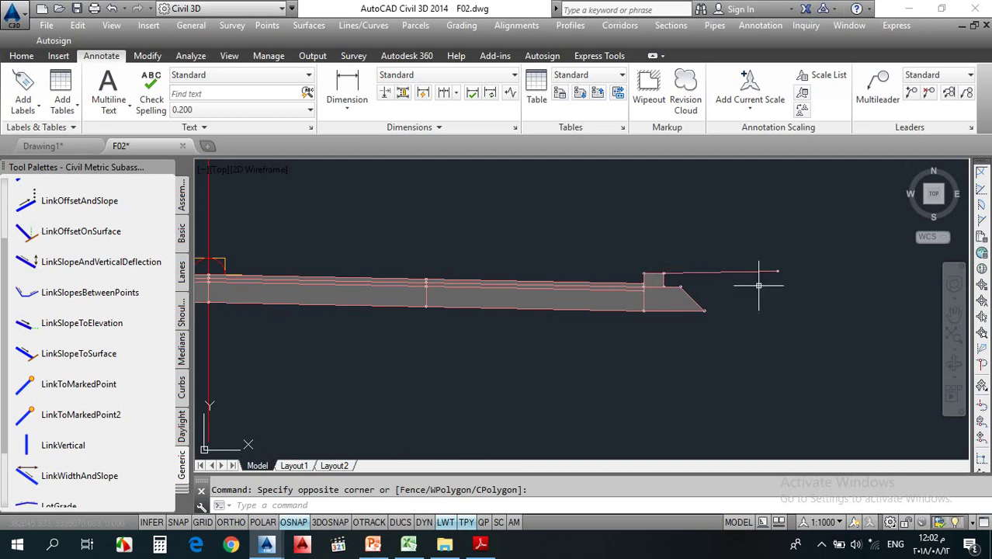
{"action": "scroll", "coordinate": [645, 285], "scroll_direction": "up", "scroll_amount": 5}
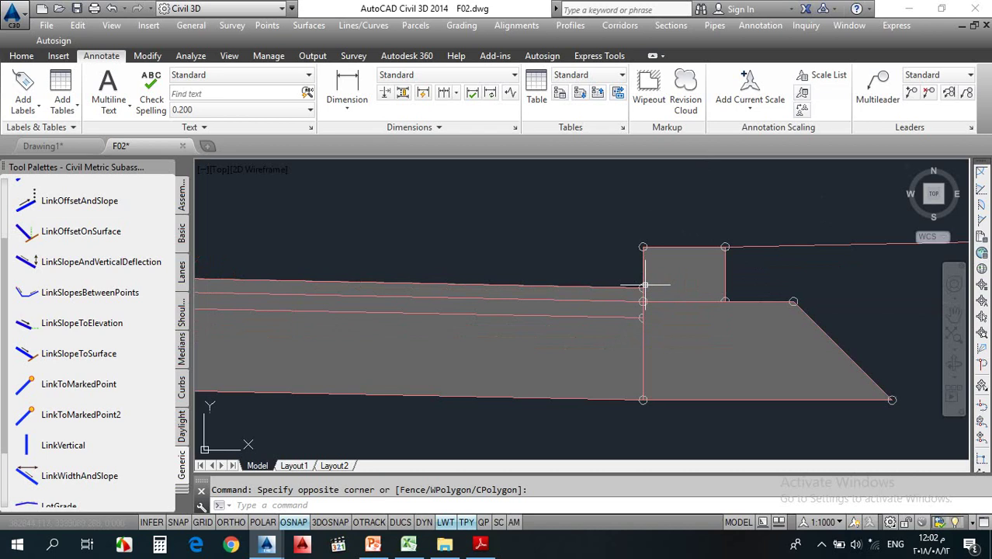
{"action": "scroll", "coordinate": [644, 286], "scroll_direction": "up", "scroll_amount": 4}
{"action": "scroll", "coordinate": [640, 281], "scroll_direction": "down", "scroll_amount": 4}
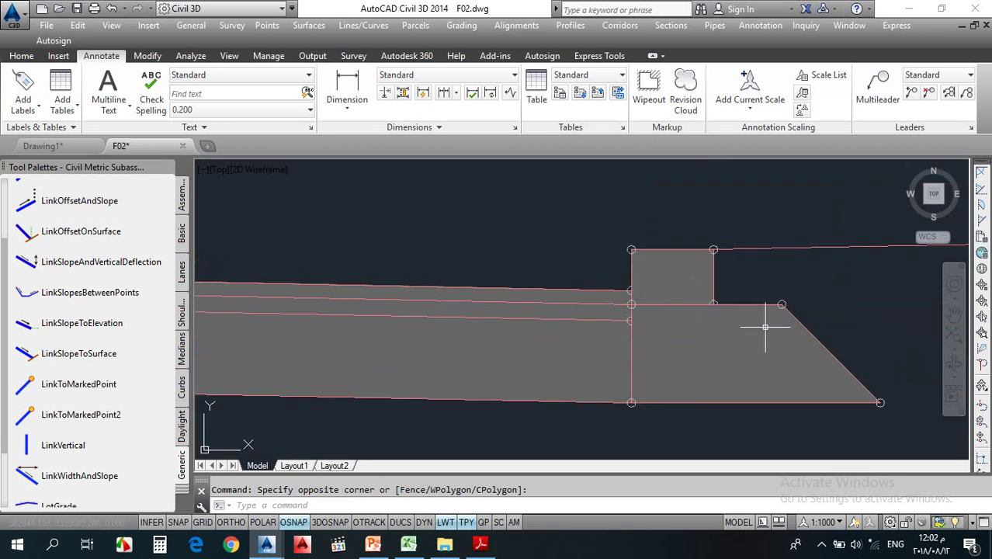
Review the Rural Undivided cross-section slide full screen in PowerPoint and return to the Civil 3D drawing
{"action": "left_click", "coordinate": [373, 543]}
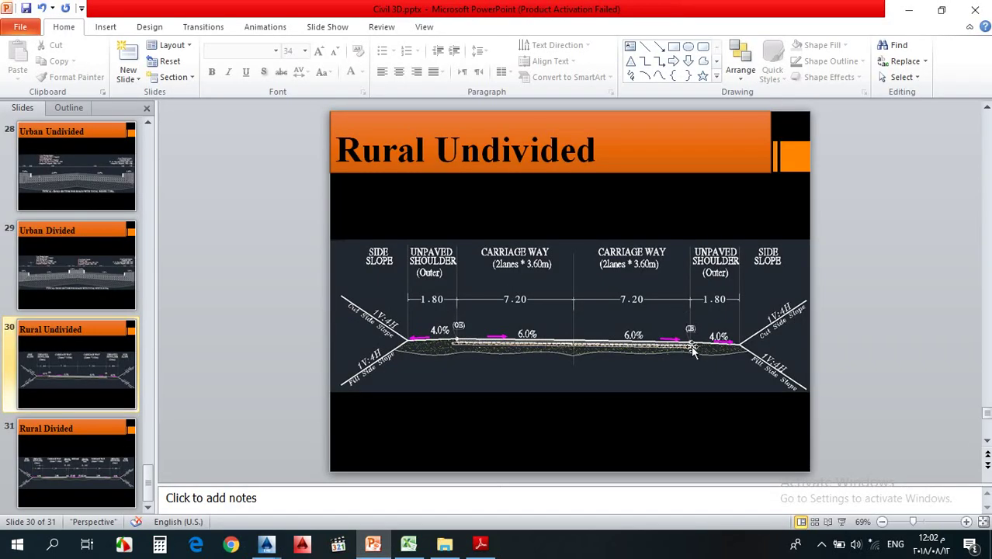
{"action": "left_click", "coordinate": [842, 522]}
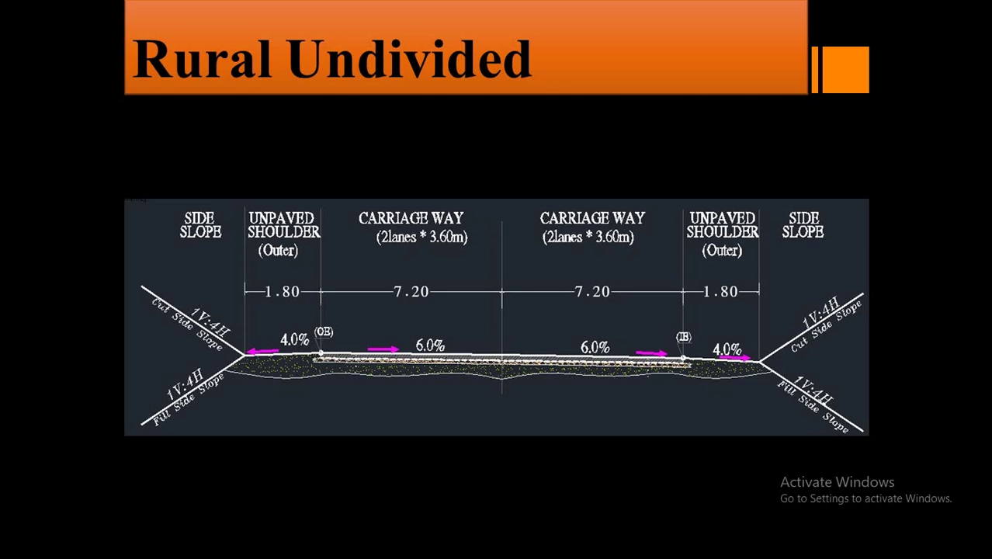
{"action": "key", "text": "Escape"}
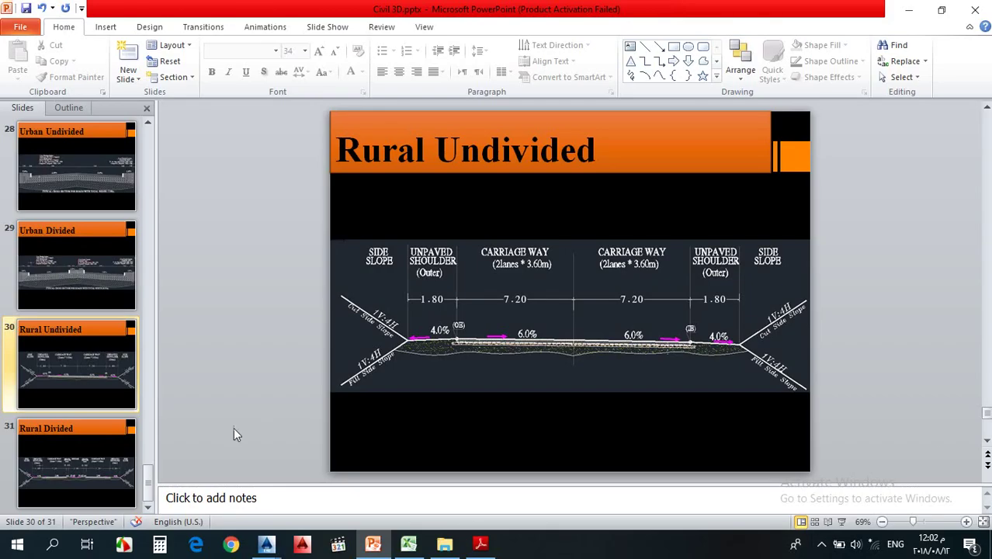
{"action": "mouse_move", "coordinate": [266, 546]}
{"action": "left_click", "coordinate": [354, 482]}
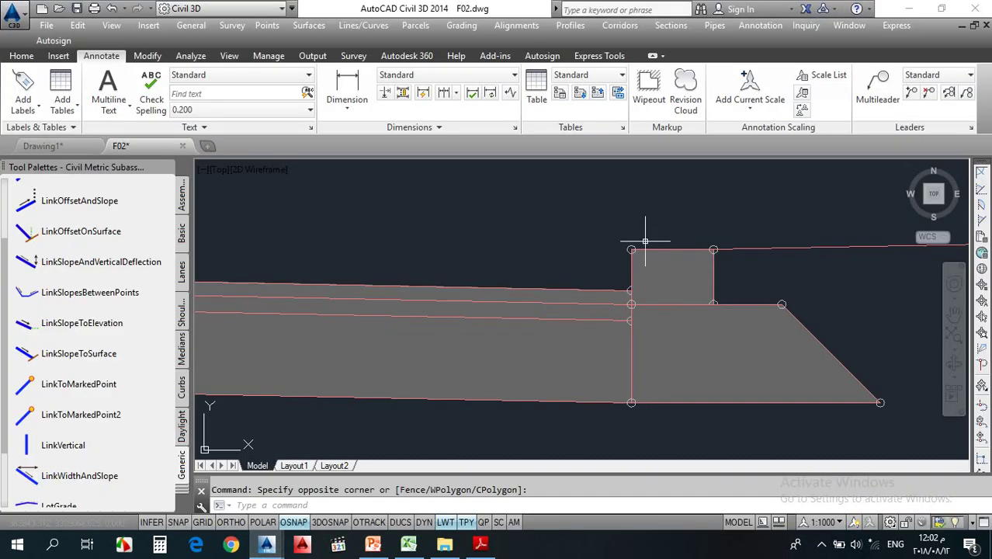
{"action": "scroll", "coordinate": [507, 249], "scroll_direction": "down", "scroll_amount": 4}
{"action": "scroll", "coordinate": [507, 256], "scroll_direction": "down", "scroll_amount": 5}
{"action": "key", "text": "Escape"}
{"action": "scroll", "coordinate": [507, 278], "scroll_direction": "up", "scroll_amount": 4}
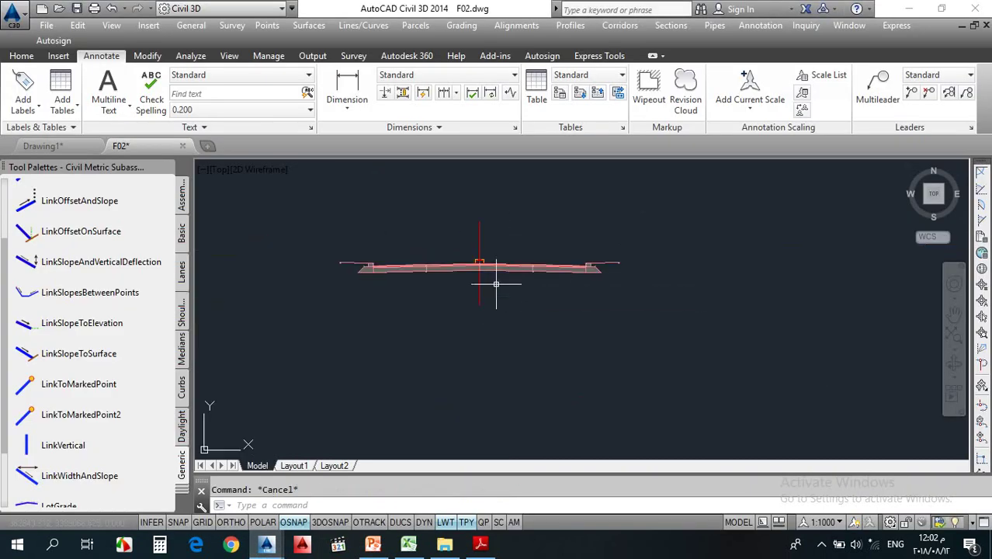
{"action": "left_click", "coordinate": [476, 309]}
{"action": "scroll", "coordinate": [478, 313], "scroll_direction": "up", "scroll_amount": 2}
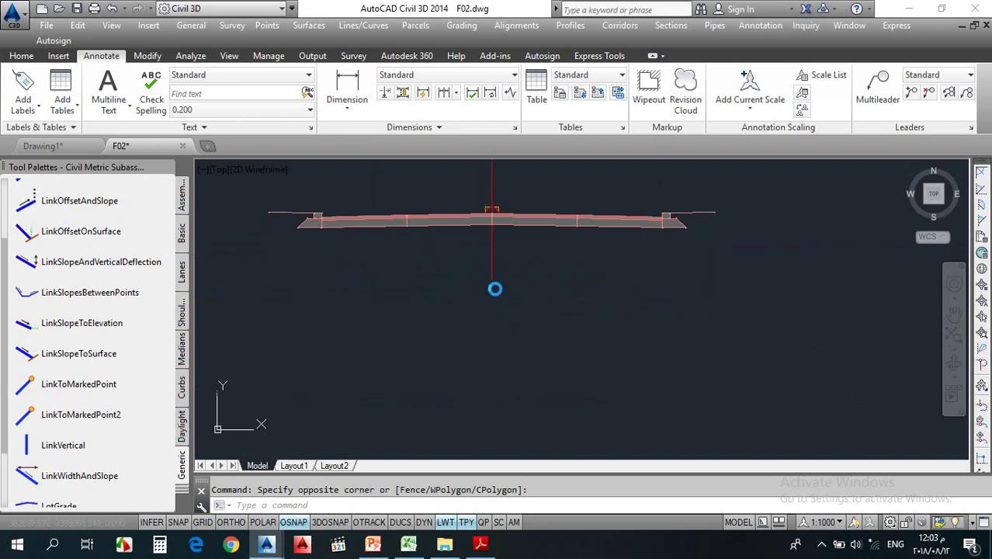
{"action": "scroll", "coordinate": [494, 289], "scroll_direction": "down", "scroll_amount": 2}
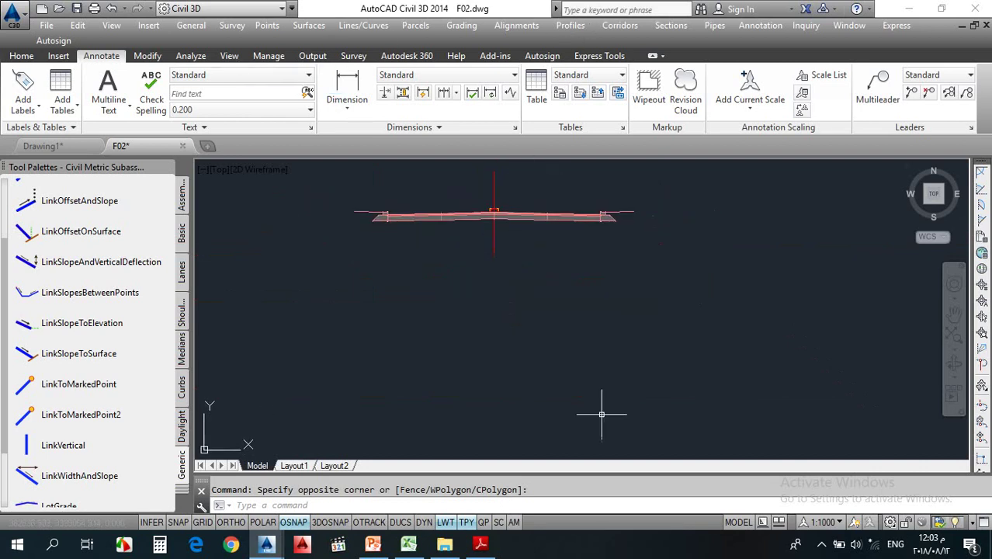
Create an assembly, changing the prefix of its UNDIV name to R, and place its baseline below the urban assembly
{"action": "left_click", "coordinate": [28, 56]}
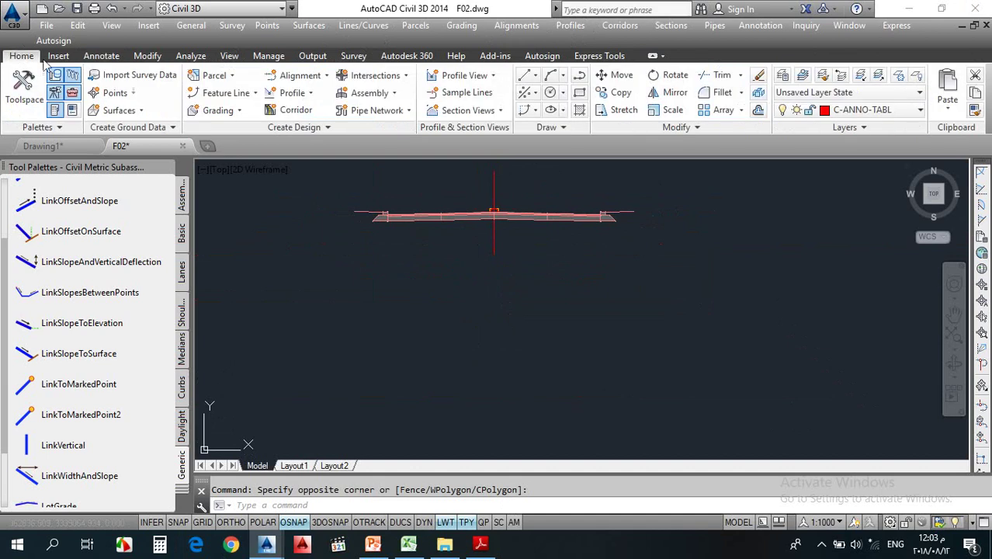
{"action": "left_click", "coordinate": [392, 93]}
{"action": "left_click", "coordinate": [398, 116]}
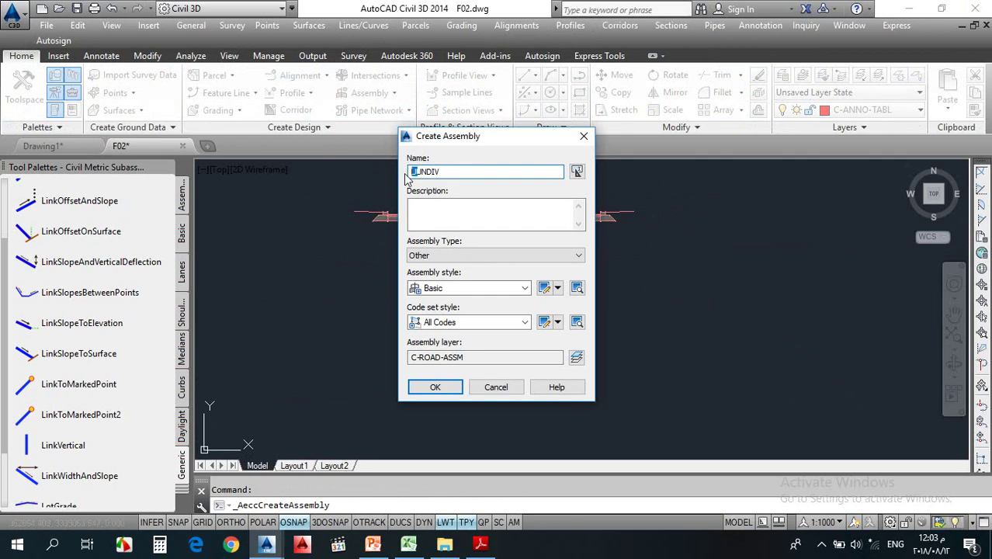
{"action": "type", "text": "R"}
{"action": "left_click", "coordinate": [435, 386]}
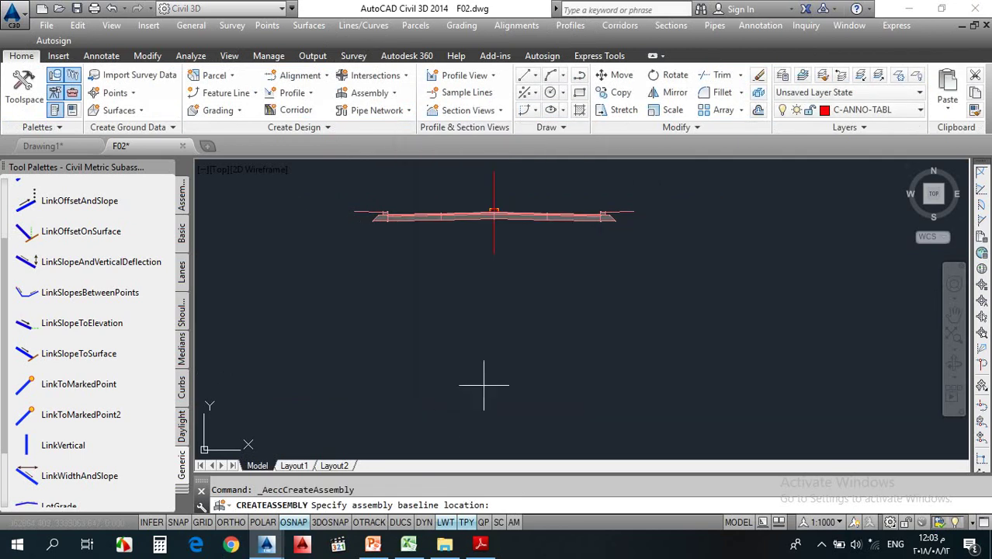
{"action": "left_click", "coordinate": [498, 363]}
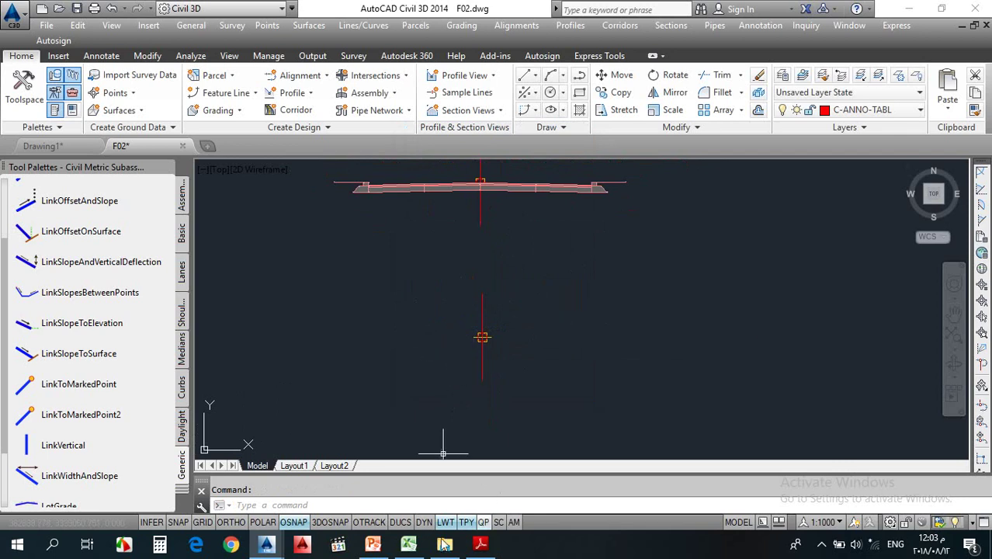
Switch to PowerPoint, review the Rural Undivided cross-section slide, and return to Civil 3D
{"action": "left_click", "coordinate": [373, 546]}
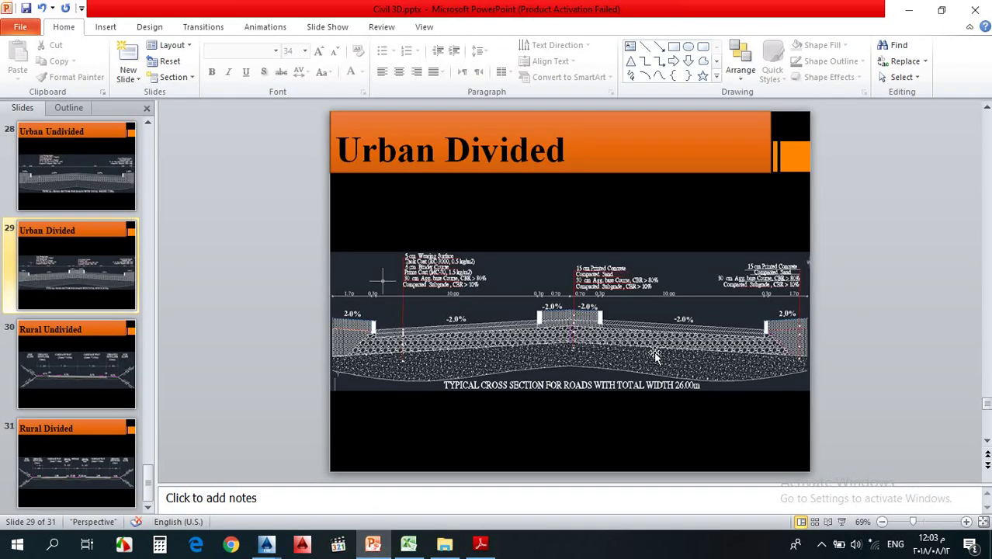
{"action": "scroll", "coordinate": [583, 375], "scroll_direction": "down", "scroll_amount": 1}
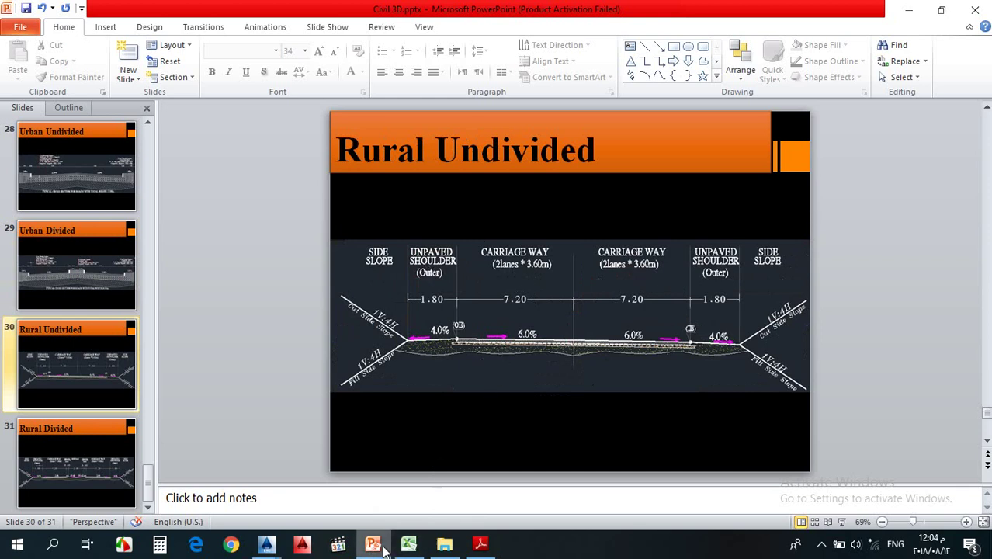
{"action": "left_click", "coordinate": [266, 544]}
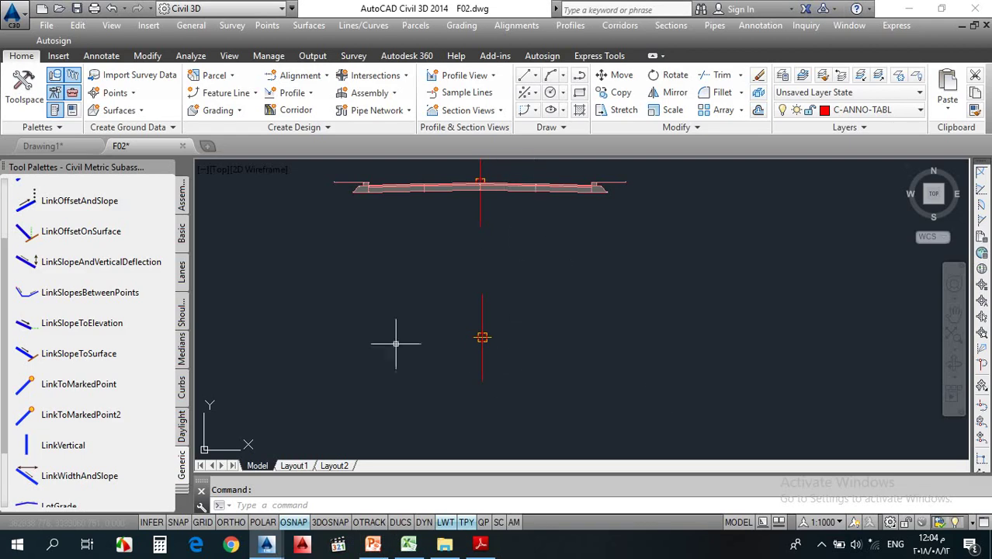
Copy the urban assembly's inner pavement layers right of the centreline to the marker of the new rural assembly
{"action": "left_click", "coordinate": [181, 233]}
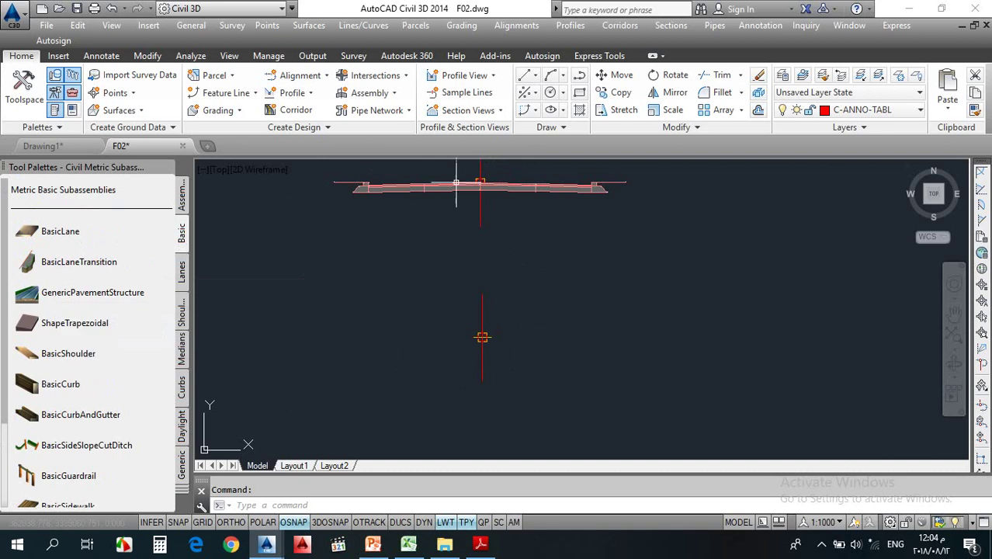
{"action": "scroll", "coordinate": [497, 177], "scroll_direction": "up", "scroll_amount": 4}
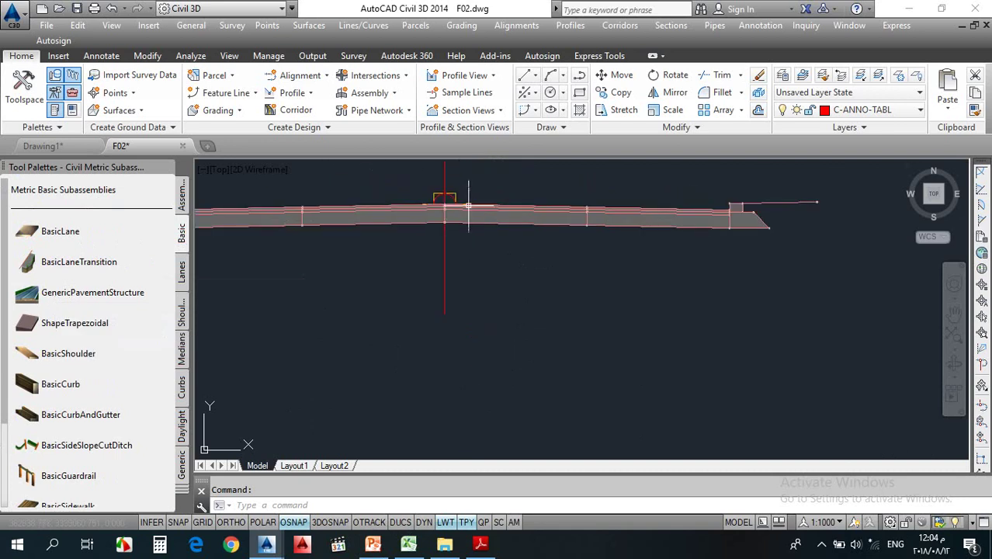
{"action": "scroll", "coordinate": [469, 210], "scroll_direction": "up", "scroll_amount": 4}
{"action": "left_click", "coordinate": [547, 184]}
{"action": "left_click", "coordinate": [518, 229]}
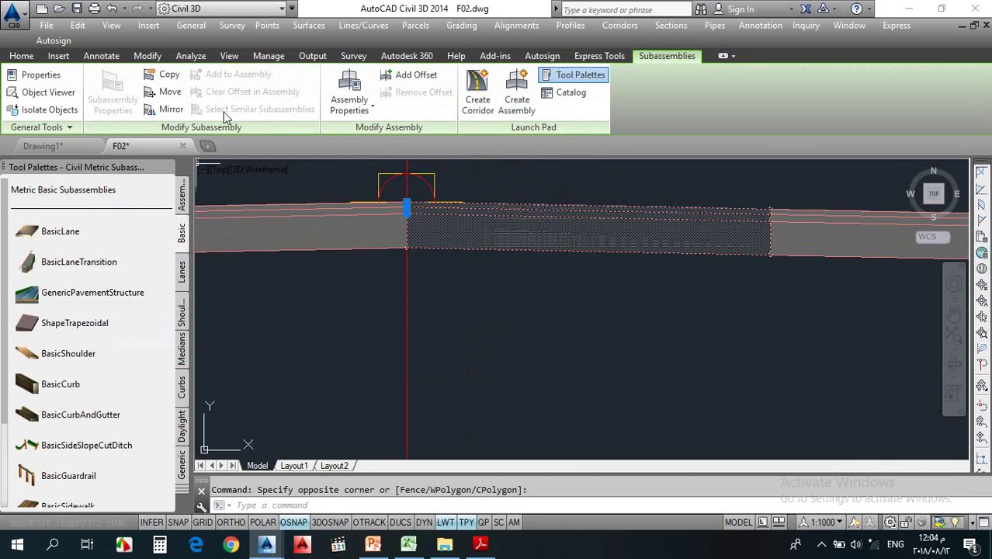
{"action": "left_click", "coordinate": [161, 79]}
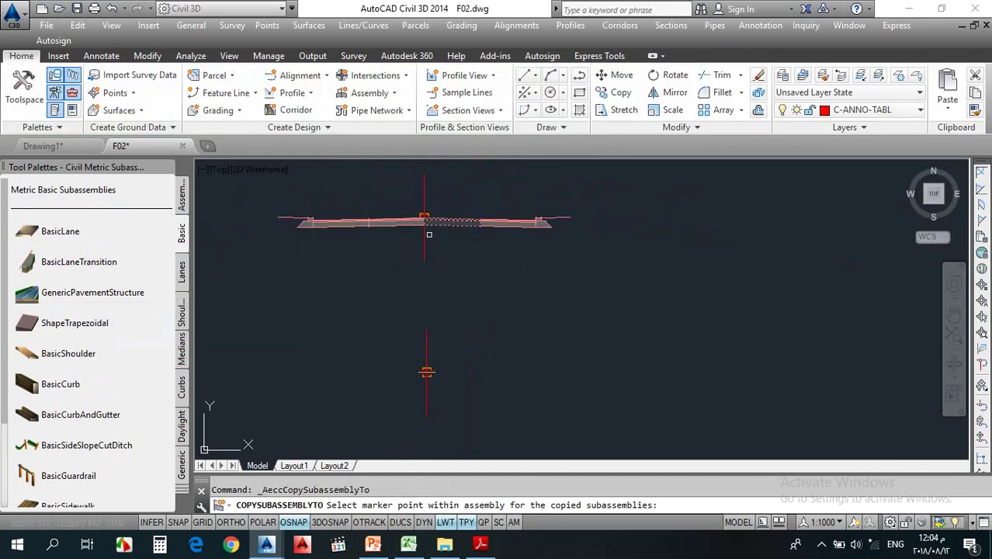
{"action": "scroll", "coordinate": [413, 336], "scroll_direction": "up", "scroll_amount": 5}
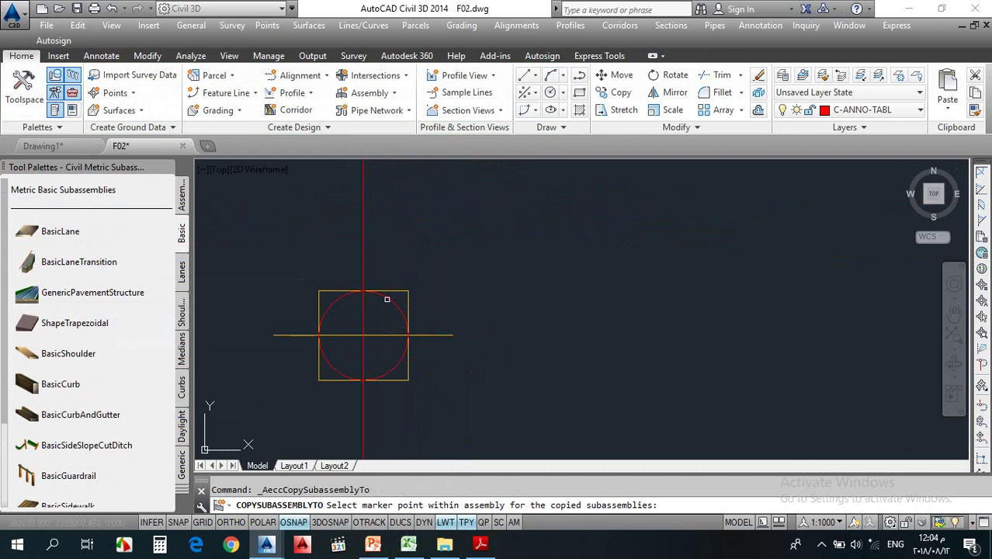
{"action": "left_click", "coordinate": [386, 299]}
{"action": "scroll", "coordinate": [435, 289], "scroll_direction": "down", "scroll_amount": 3}
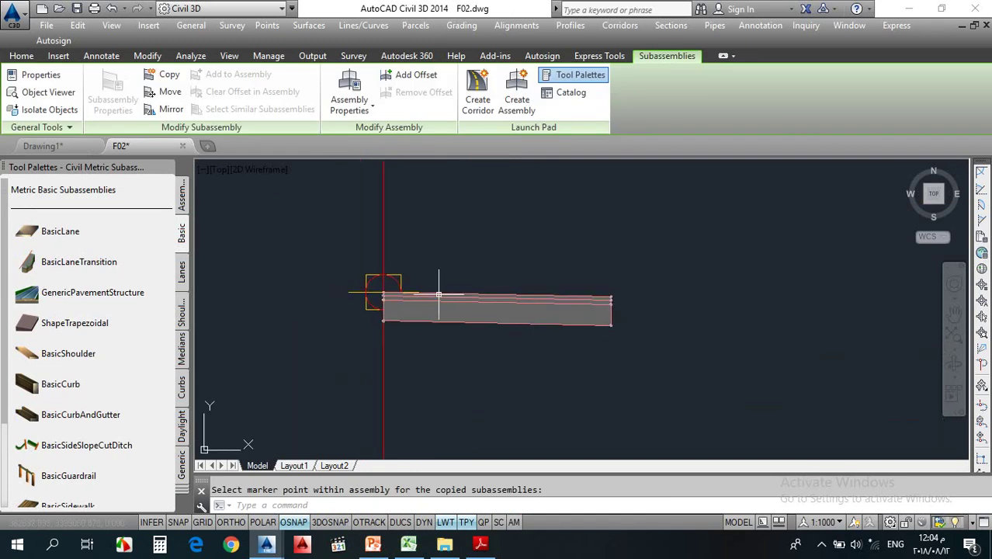
{"action": "middle_click_drag", "start_coordinate": [462, 299], "coordinate": [499, 273]}
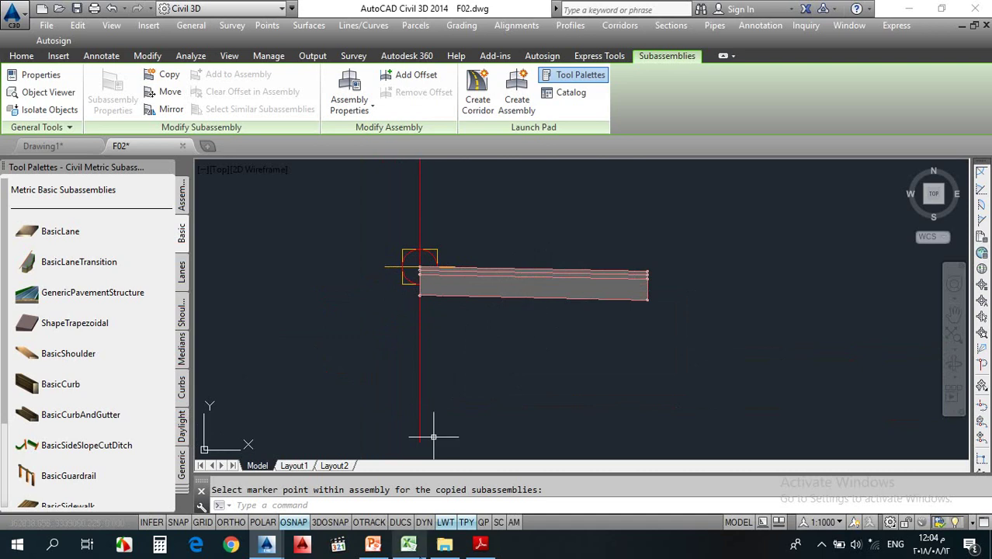
Check the lane widths on the Rural Undivided slide in PowerPoint and return to the copied pavement layers in Civil 3D
{"action": "left_click", "coordinate": [372, 544]}
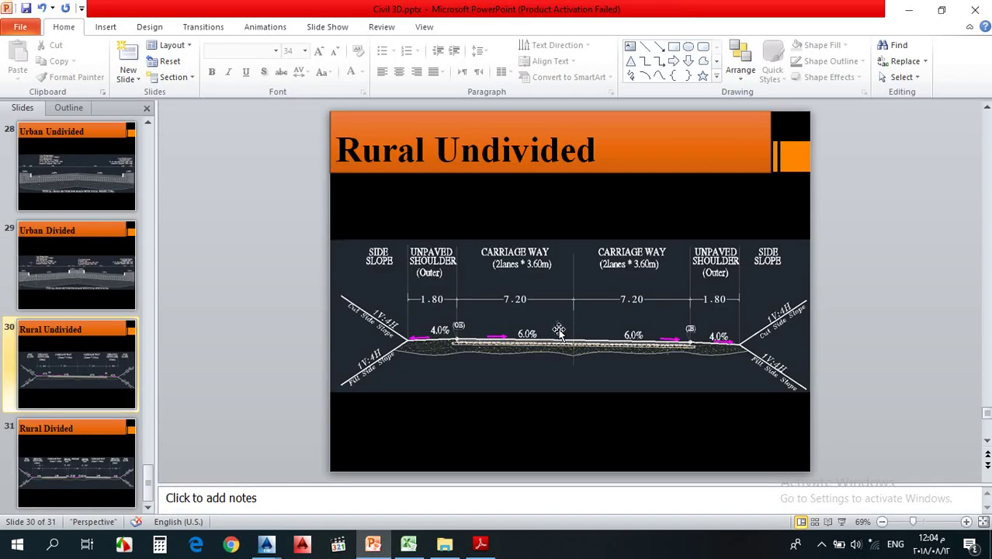
{"action": "left_click", "coordinate": [384, 542]}
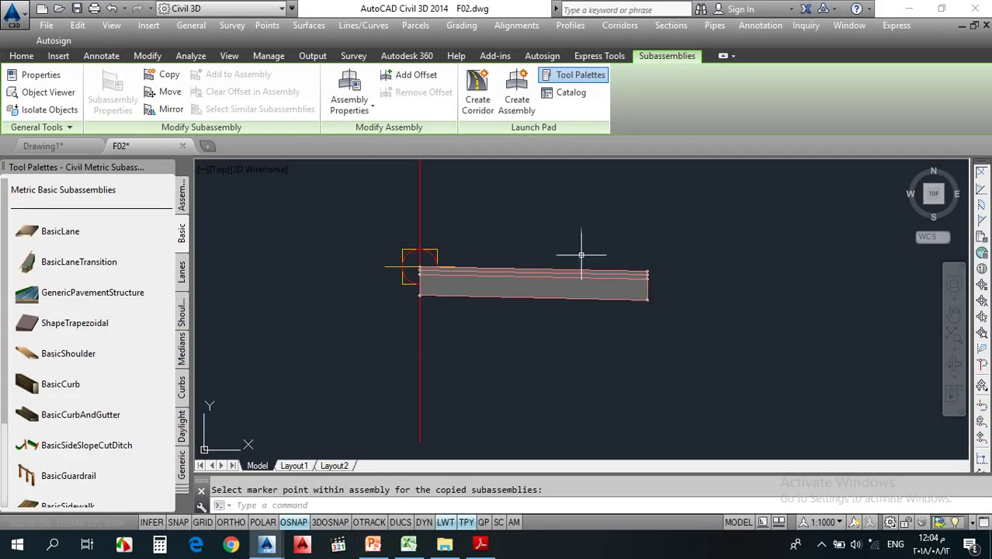
{"action": "left_click", "coordinate": [542, 344]}
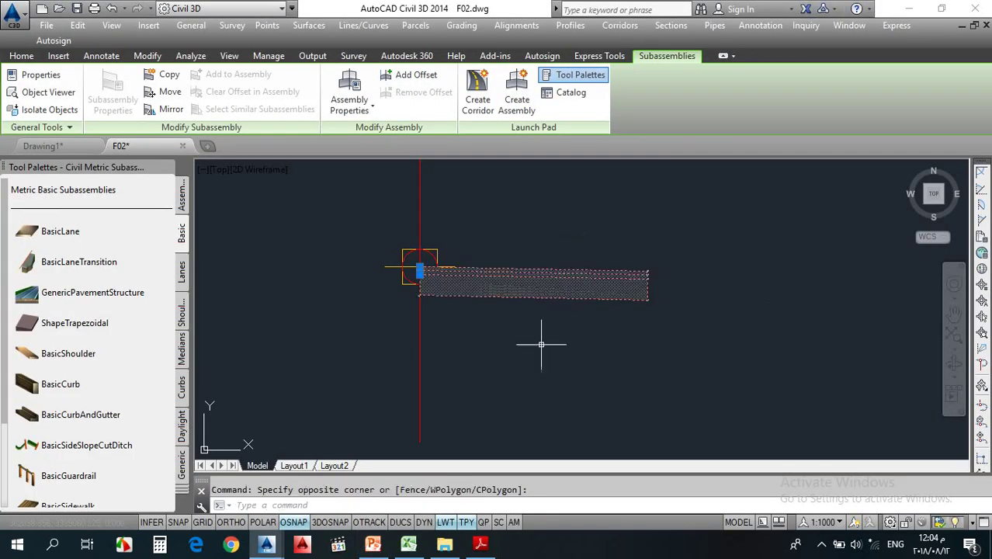
{"action": "key", "text": "Escape"}
{"action": "left_click", "coordinate": [587, 240]}
{"action": "left_click", "coordinate": [558, 306]}
{"action": "key", "text": "Escape"}
{"action": "scroll", "coordinate": [534, 279], "scroll_direction": "up", "scroll_amount": 4}
{"action": "left_click", "coordinate": [535, 266]}
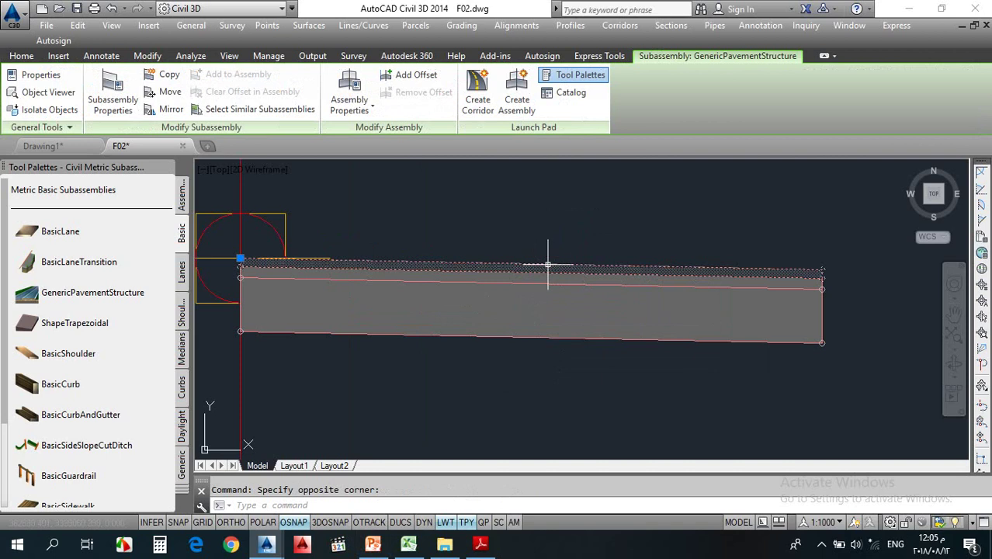
{"action": "left_click", "coordinate": [116, 95]}
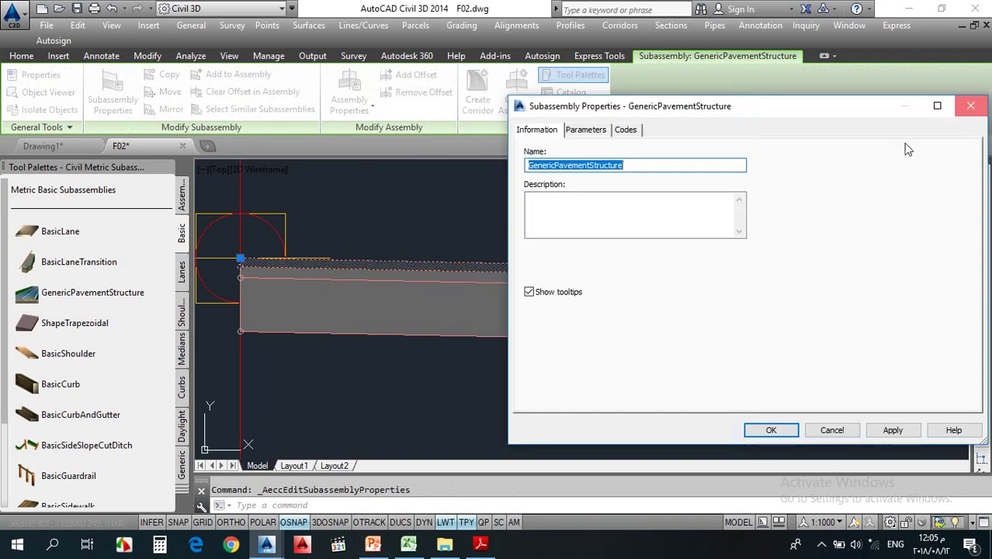
{"action": "left_click", "coordinate": [970, 105]}
{"action": "left_click", "coordinate": [673, 218]}
{"action": "left_click", "coordinate": [648, 326]}
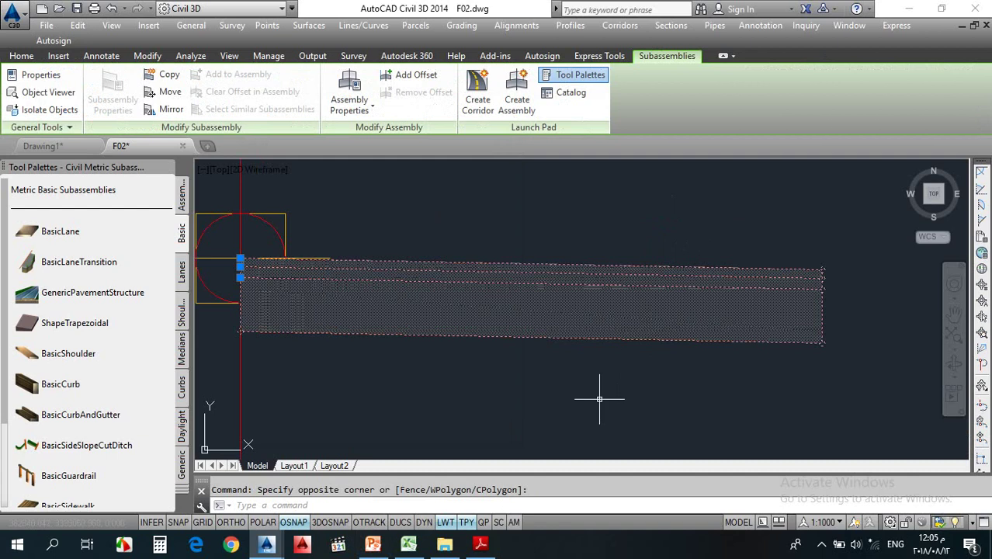
{"action": "left_click", "coordinate": [41, 78]}
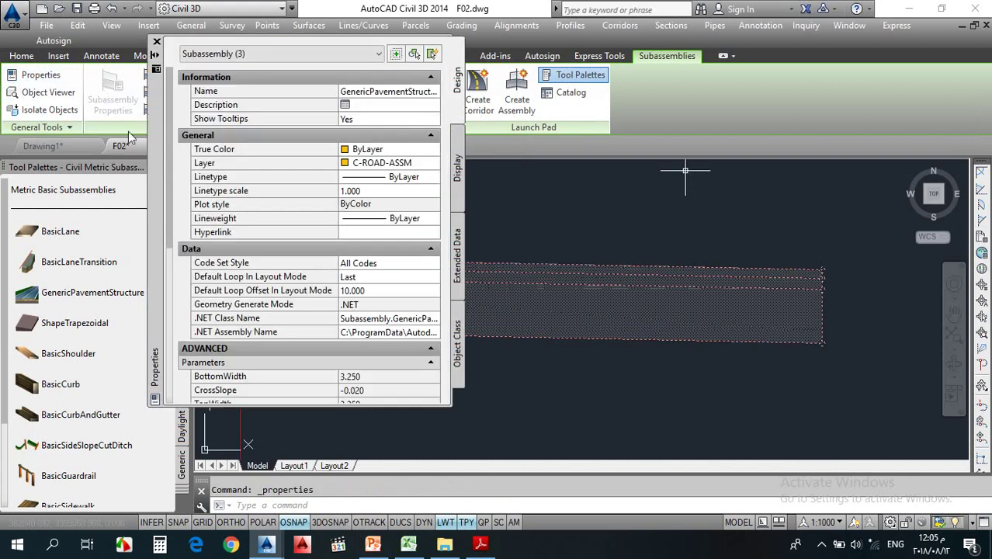
{"action": "left_click_drag", "start_coordinate": [169, 147], "coordinate": [158, 239]}
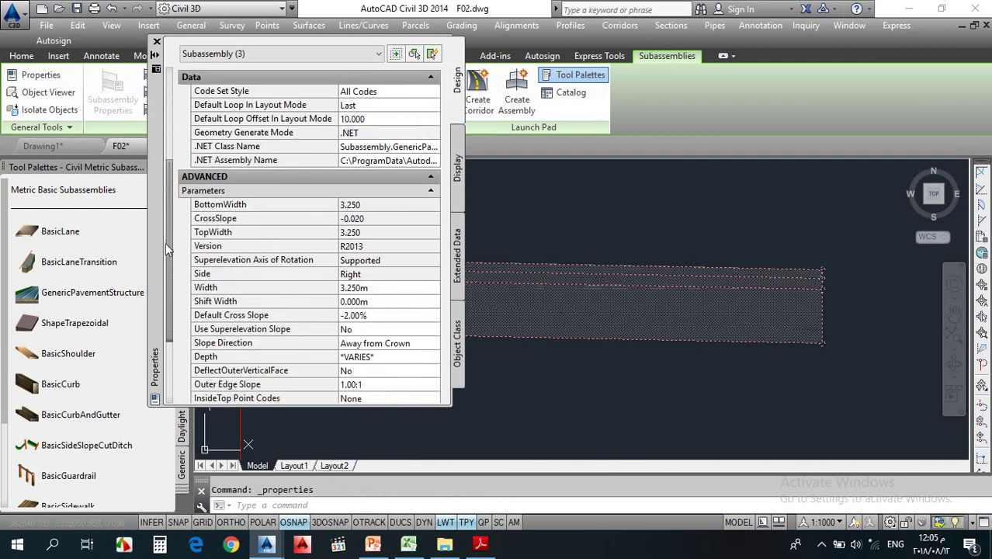
{"action": "left_click", "coordinate": [397, 288]}
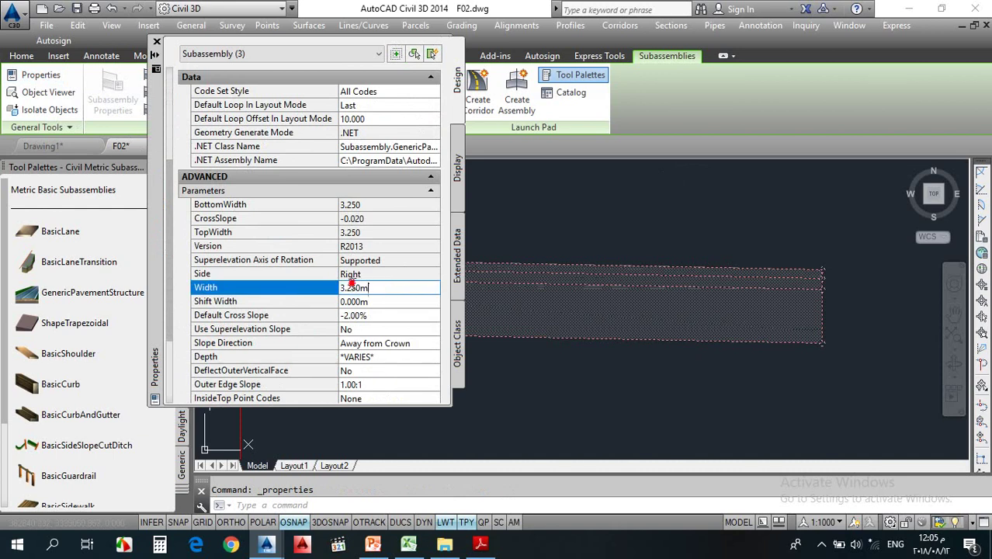
{"action": "left_click", "coordinate": [326, 288]}
{"action": "left_click", "coordinate": [156, 44]}
{"action": "key", "text": "Escape"}
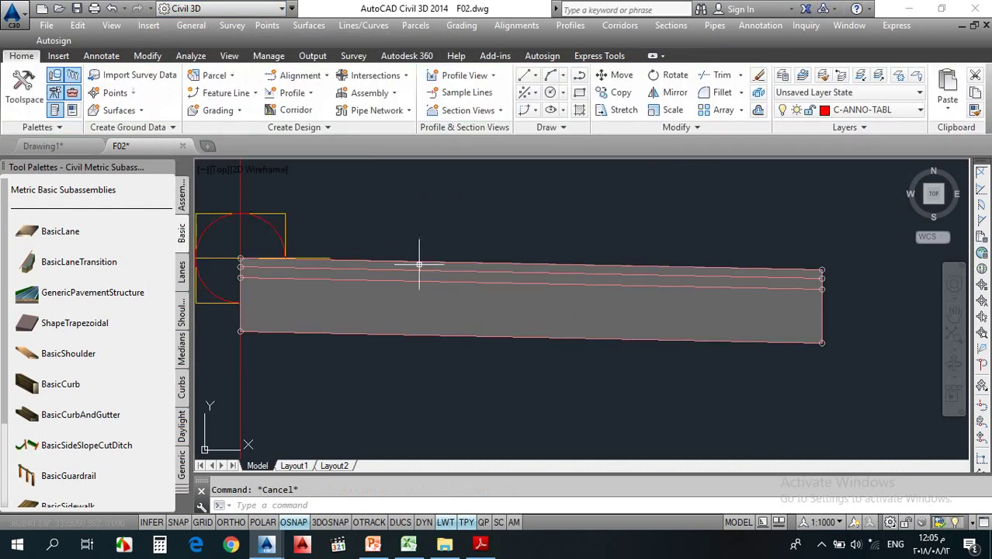
Set the width of the rural assembly's top pavement layer to 3.6 m
{"action": "left_click_drag", "start_coordinate": [416, 265], "coordinate": [373, 229]}
{"action": "left_click", "coordinate": [134, 97]}
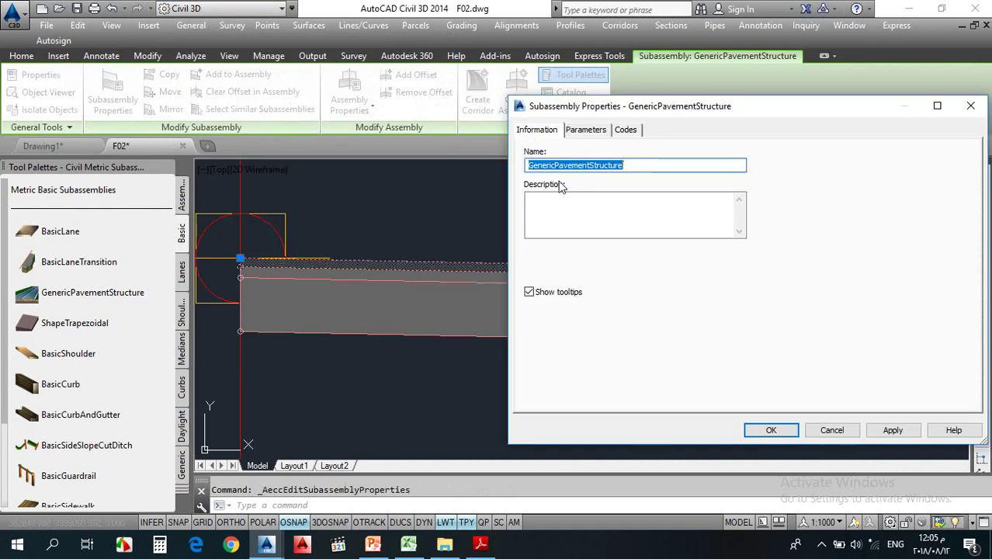
{"action": "left_click", "coordinate": [581, 130]}
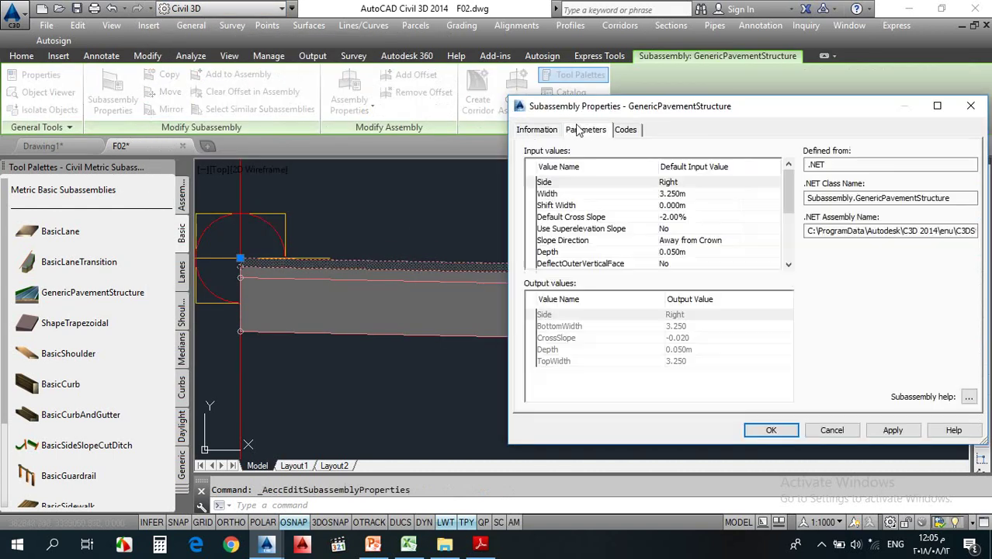
{"action": "left_click", "coordinate": [712, 194]}
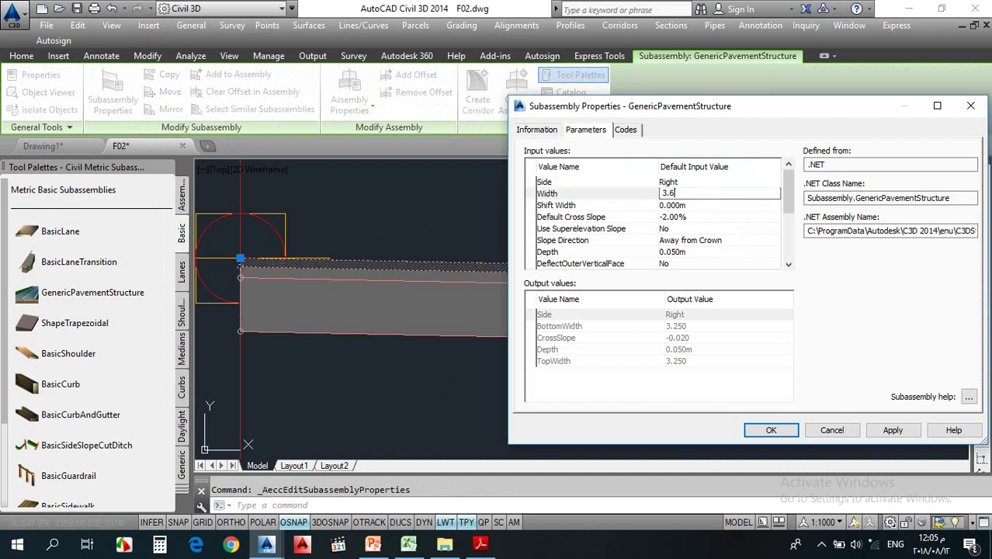
{"action": "left_click", "coordinate": [771, 430]}
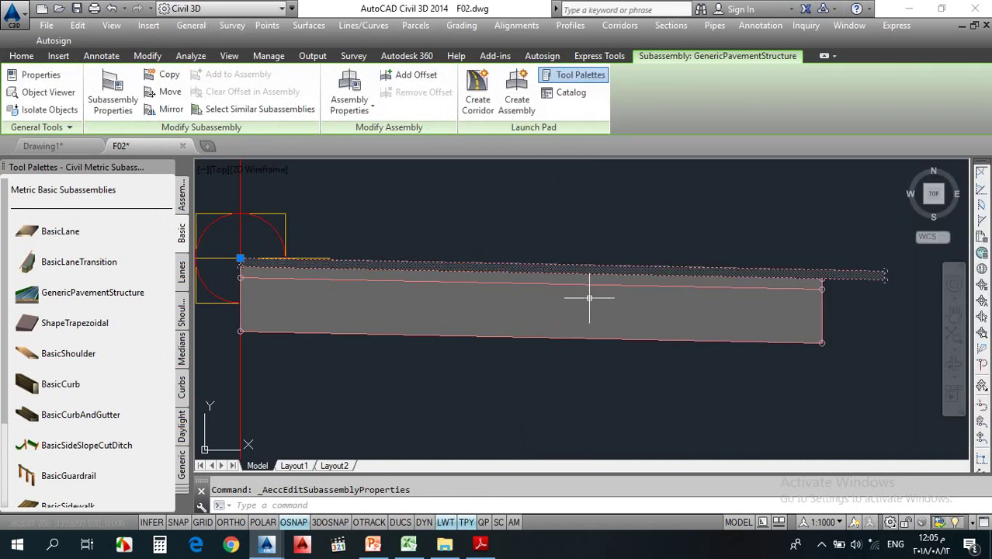
{"action": "key", "text": "Escape"}
Set the width of the rural assembly's middle pavement layer to 3.6 m, matching the top layer
{"action": "double_click", "coordinate": [613, 281]}
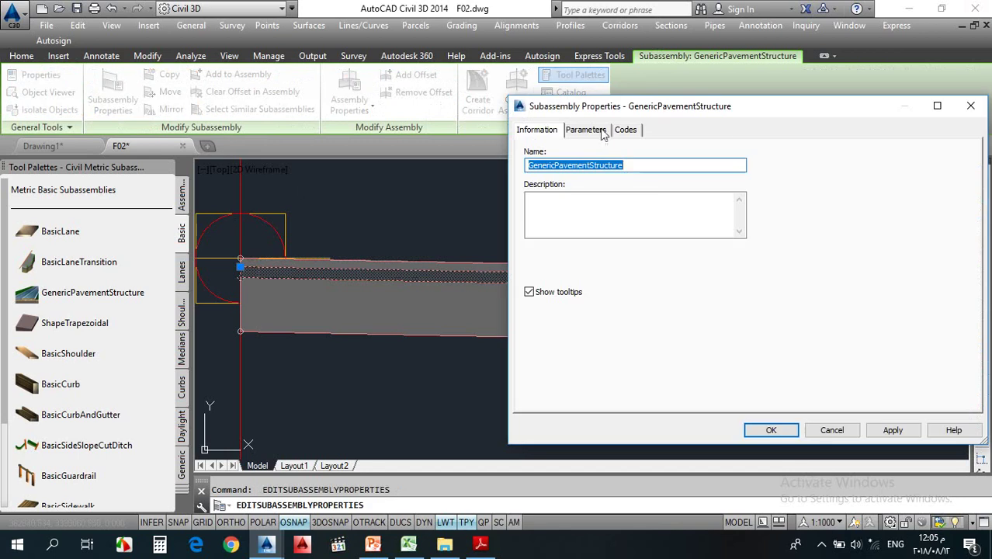
{"action": "left_click", "coordinate": [587, 129]}
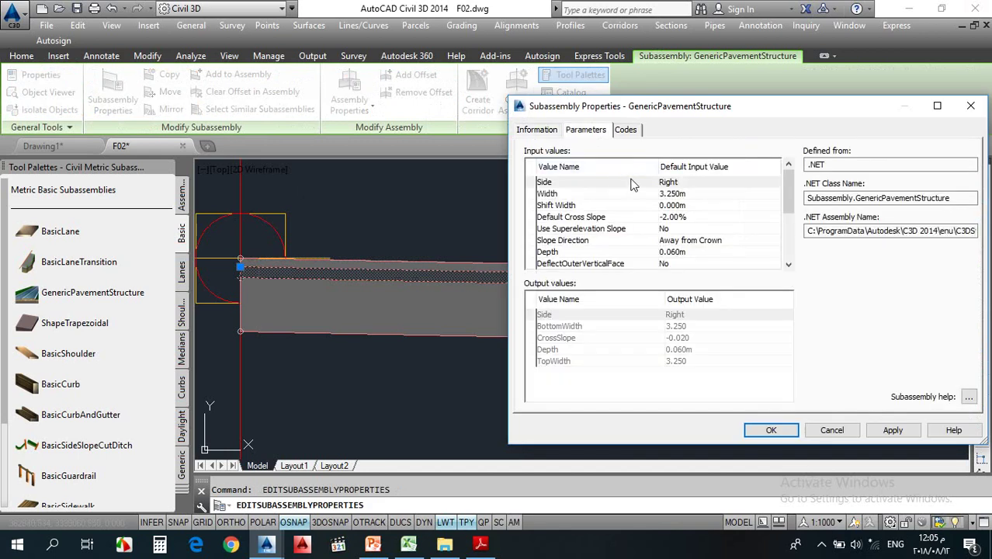
{"action": "double_click", "coordinate": [682, 195]}
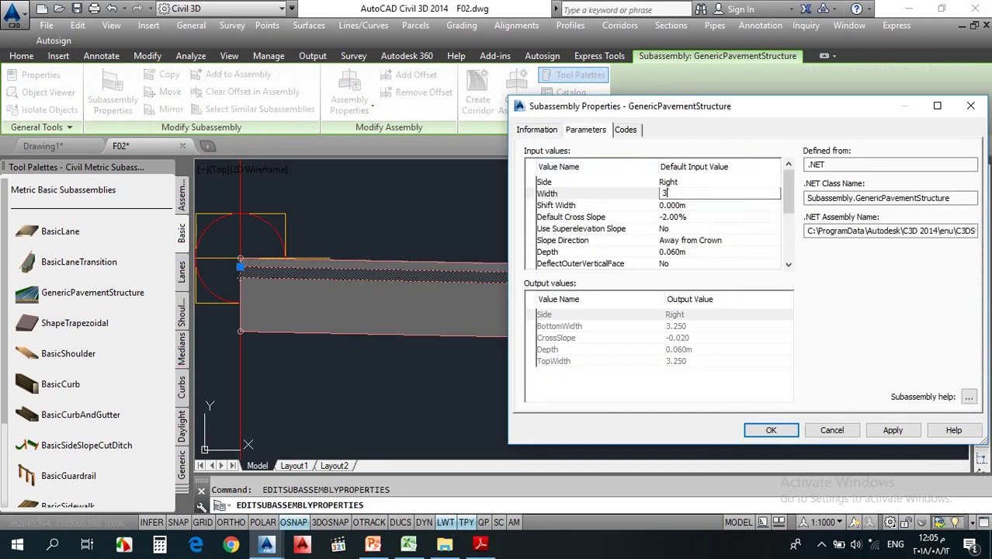
{"action": "left_click", "coordinate": [769, 429]}
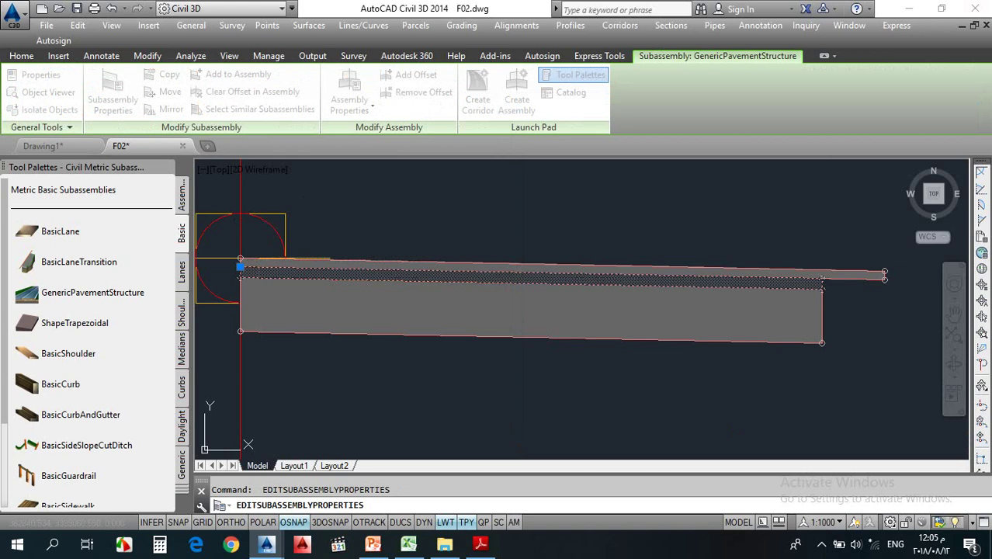
{"action": "key", "text": "Escape"}
Set the width of the rural assembly's bottom pavement layer to 3.6 m, matching the two layers above
{"action": "key", "text": "Return"}
{"action": "left_click", "coordinate": [614, 338]}
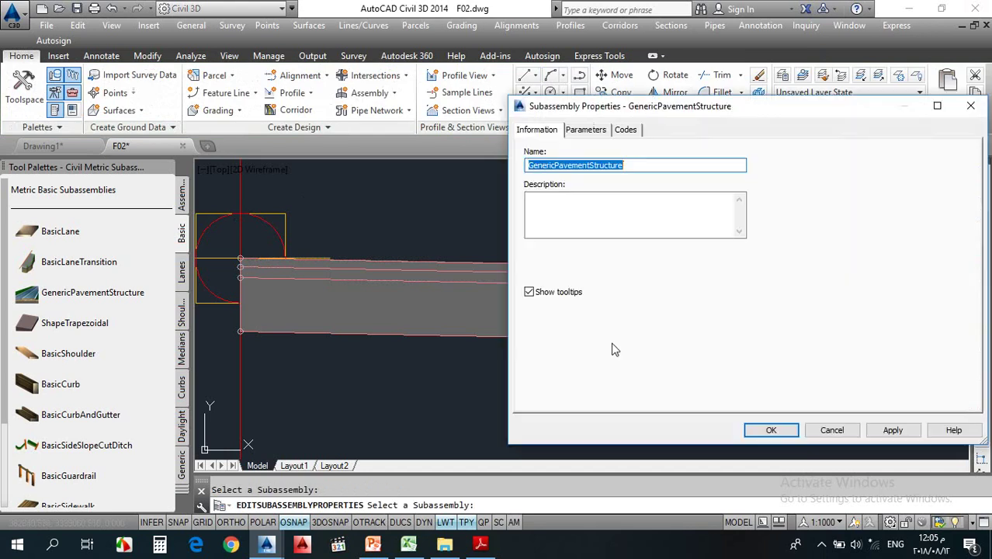
{"action": "left_click", "coordinate": [589, 130]}
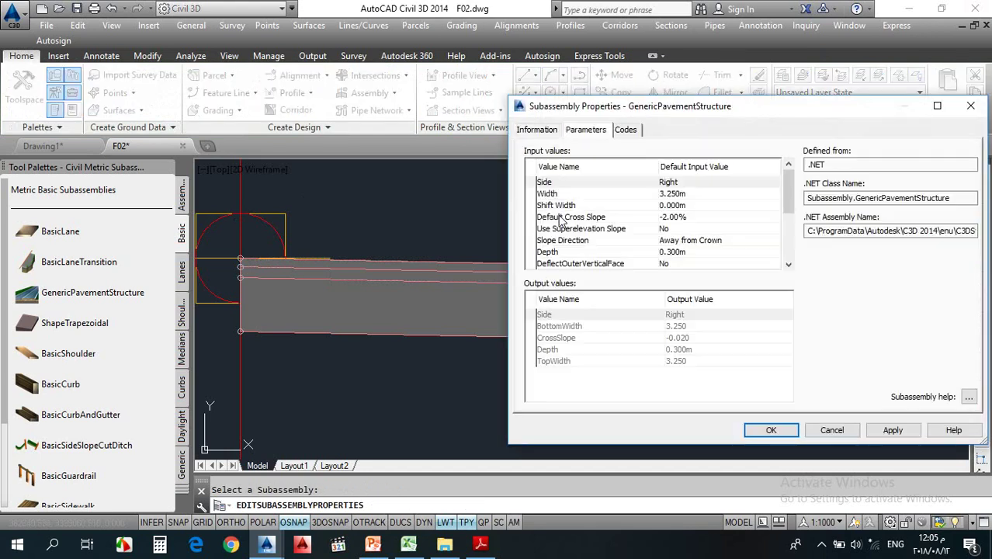
{"action": "double_click", "coordinate": [686, 194]}
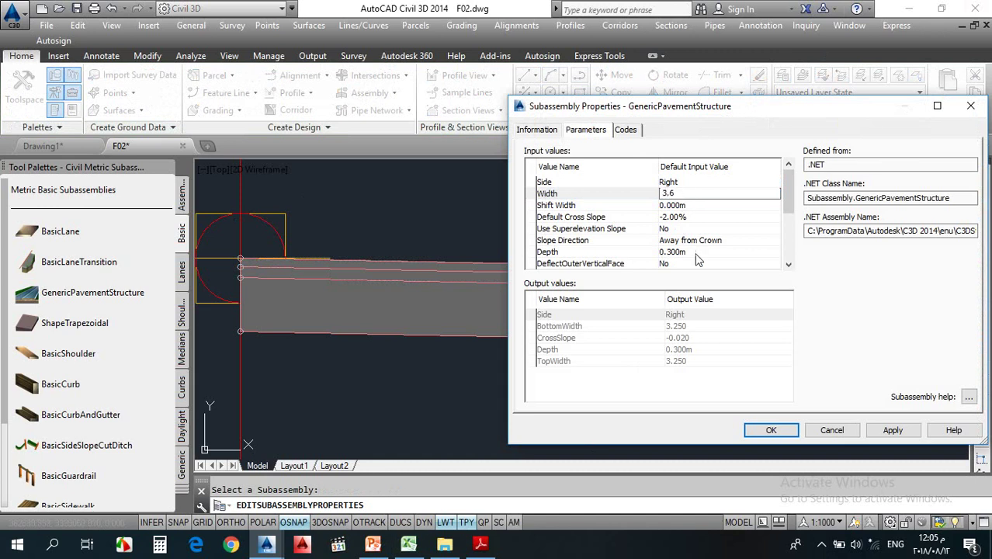
{"action": "left_click", "coordinate": [771, 429]}
{"action": "key", "text": "Escape"}
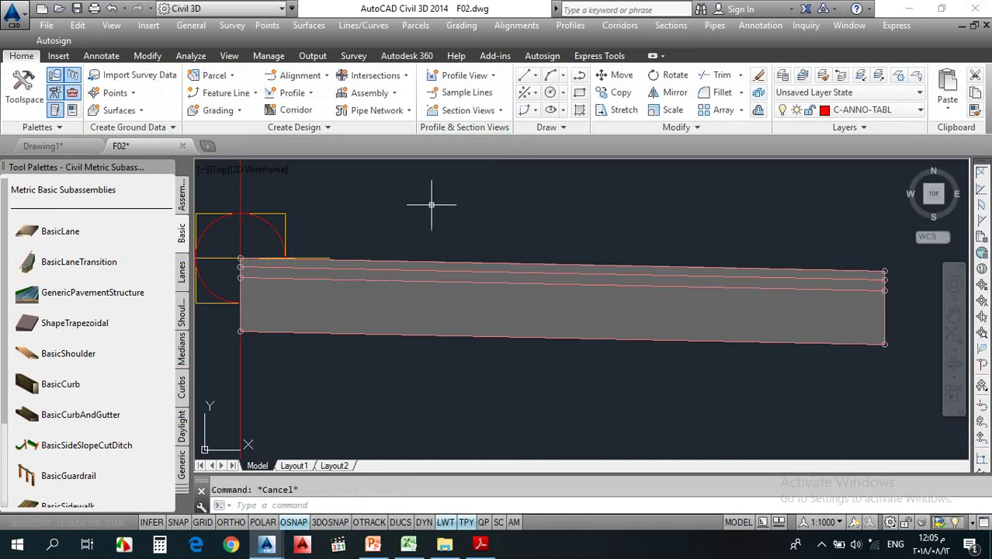
Copy the three rural pavement layers to the marker at their outer top edge to form the second lane
{"action": "scroll", "coordinate": [194, 294], "scroll_direction": "down", "scroll_amount": 3}
{"action": "middle_click_drag", "start_coordinate": [387, 284], "coordinate": [550, 229]}
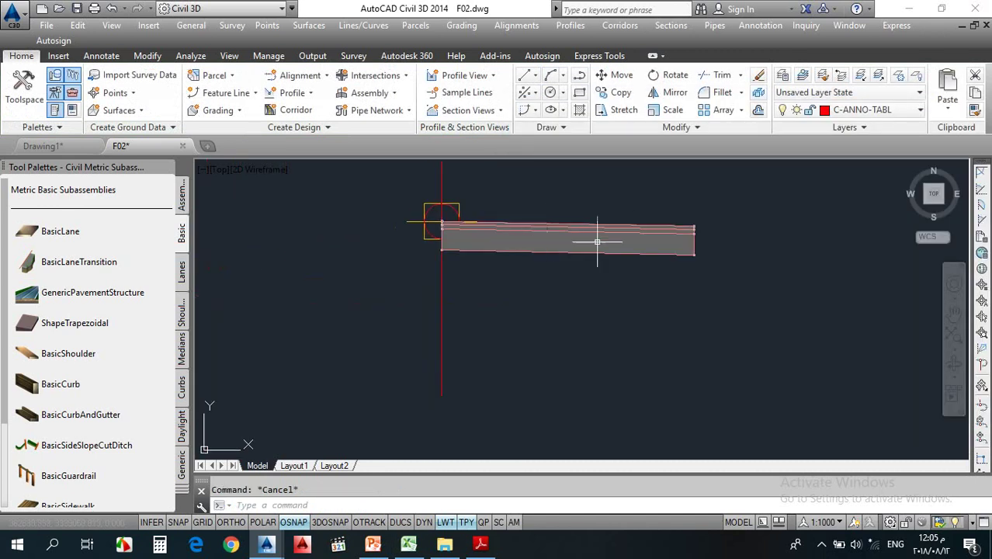
{"action": "scroll", "coordinate": [638, 203], "scroll_direction": "up", "scroll_amount": 2}
{"action": "left_click", "coordinate": [617, 261]}
{"action": "left_click", "coordinate": [583, 328]}
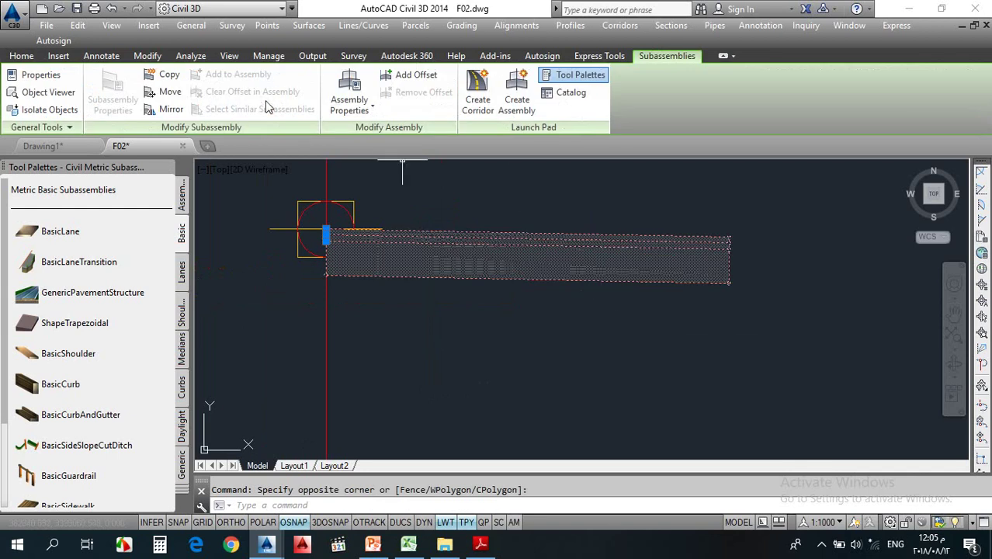
{"action": "left_click", "coordinate": [167, 75]}
{"action": "scroll", "coordinate": [776, 213], "scroll_direction": "up", "scroll_amount": 5}
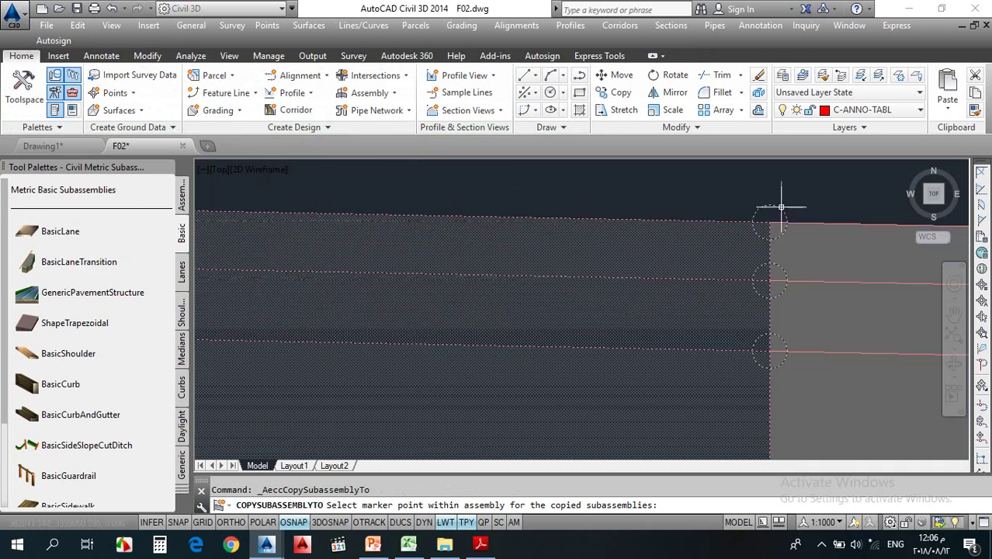
{"action": "scroll", "coordinate": [635, 237], "scroll_direction": "down", "scroll_amount": 6}
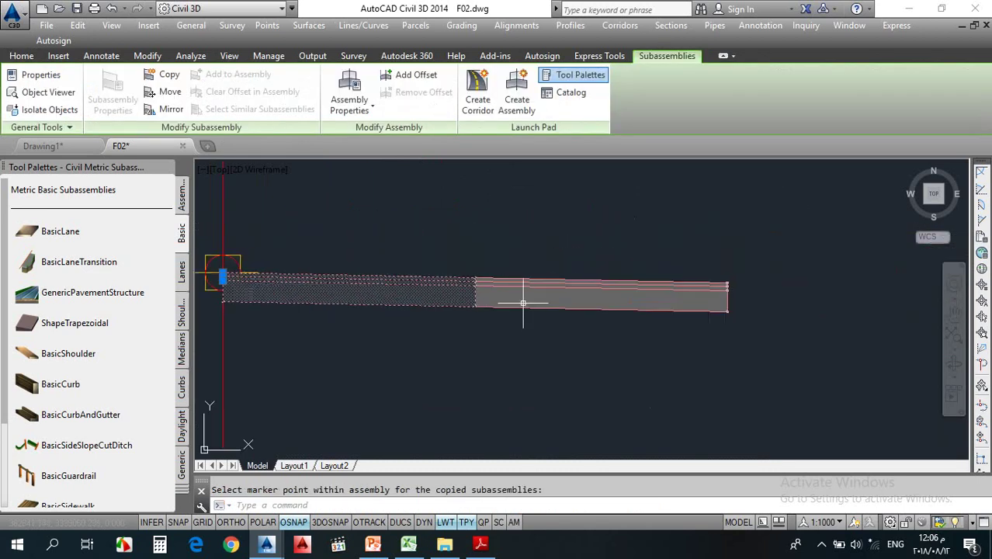
{"action": "key", "text": "Escape"}
Copy the thin sidewalk surface subassembly from the urban assembly's right side to the top outer marker of the rural assembly's second lane
{"action": "scroll", "coordinate": [597, 310], "scroll_direction": "up", "scroll_amount": 4}
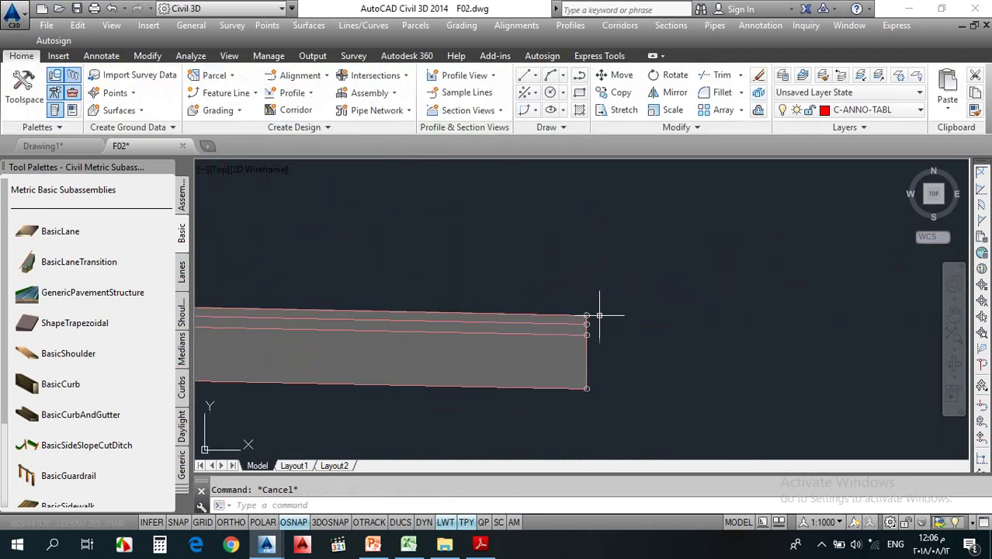
{"action": "scroll", "coordinate": [599, 315], "scroll_direction": "up", "scroll_amount": 2}
{"action": "middle_click_drag", "start_coordinate": [580, 354], "coordinate": [586, 318]}
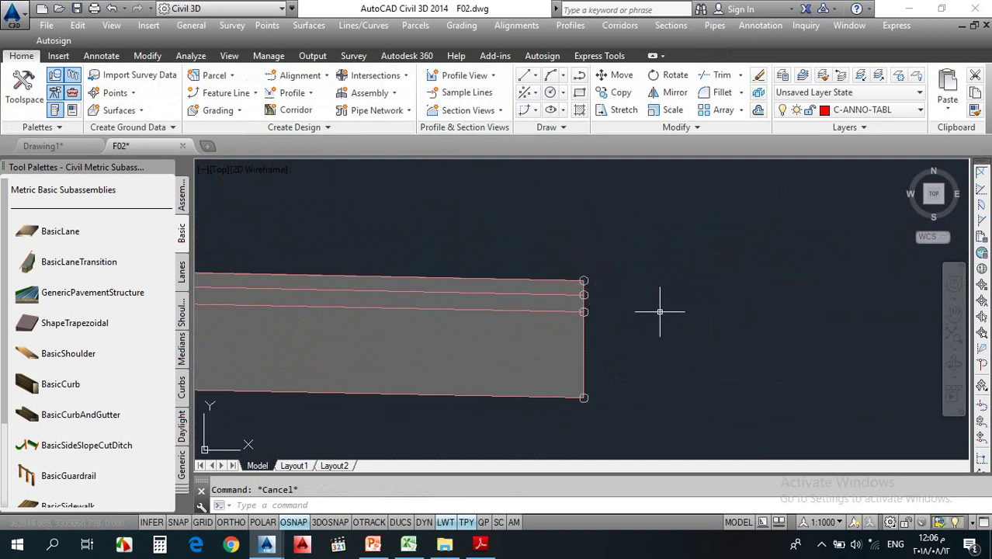
{"action": "scroll", "coordinate": [600, 288], "scroll_direction": "down", "scroll_amount": 3}
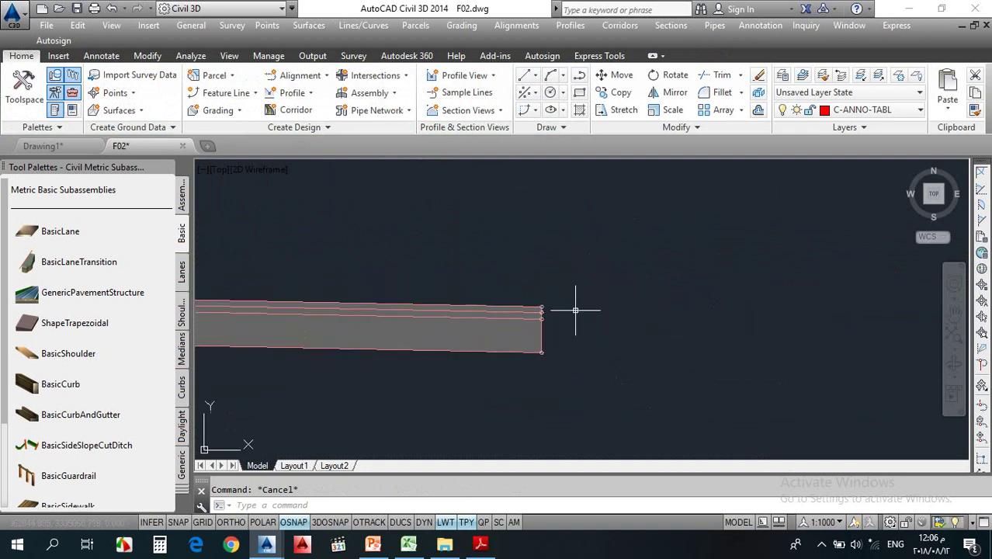
{"action": "scroll", "coordinate": [586, 303], "scroll_direction": "down", "scroll_amount": 4}
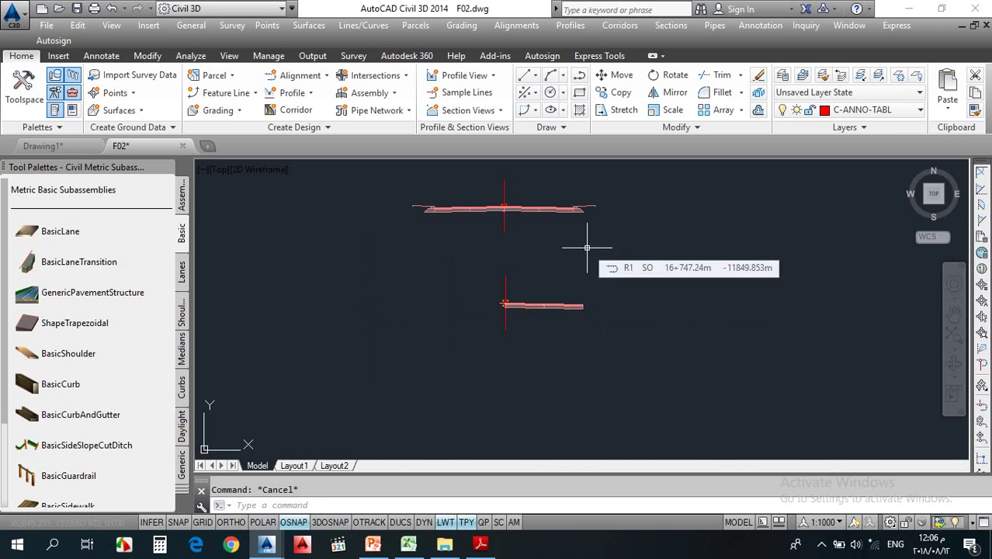
{"action": "scroll", "coordinate": [586, 196], "scroll_direction": "up", "scroll_amount": 6}
{"action": "left_click", "coordinate": [631, 198]}
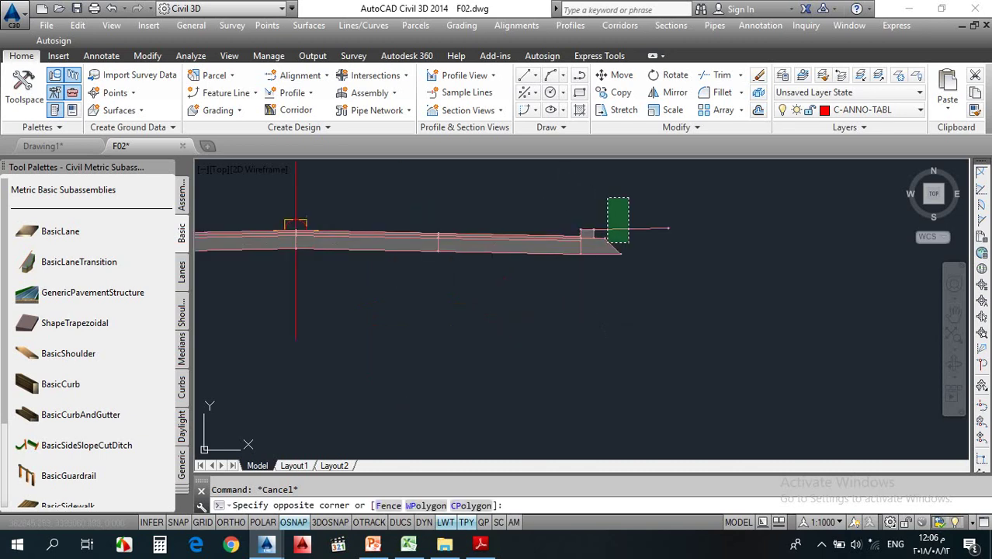
{"action": "left_click", "coordinate": [605, 245]}
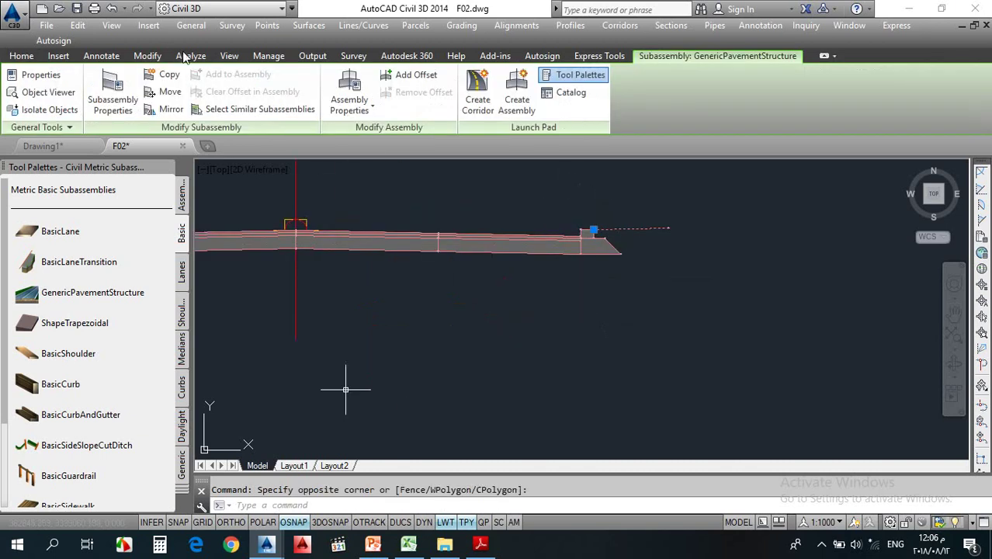
{"action": "left_click", "coordinate": [164, 75]}
{"action": "scroll", "coordinate": [431, 201], "scroll_direction": "down", "scroll_amount": 5}
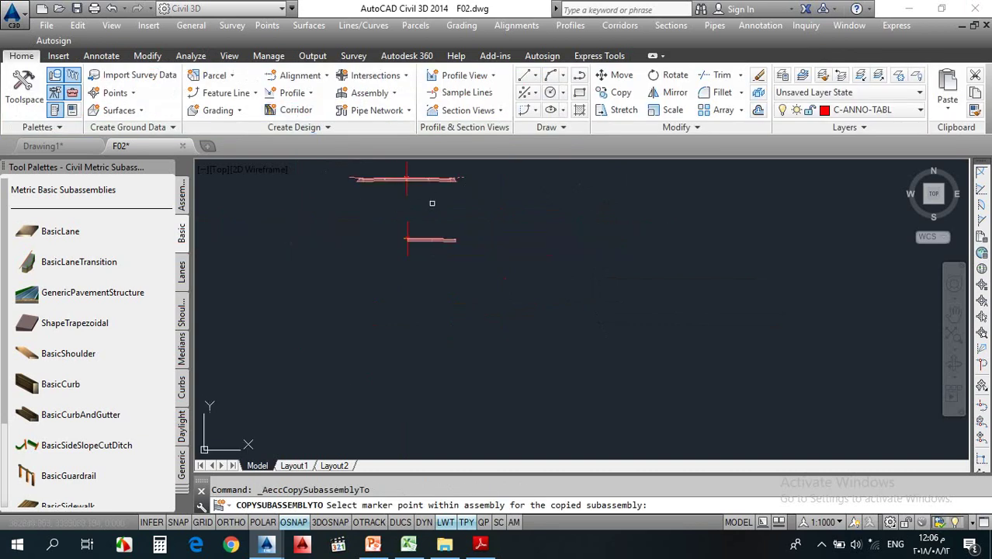
{"action": "scroll", "coordinate": [434, 276], "scroll_direction": "up", "scroll_amount": 5}
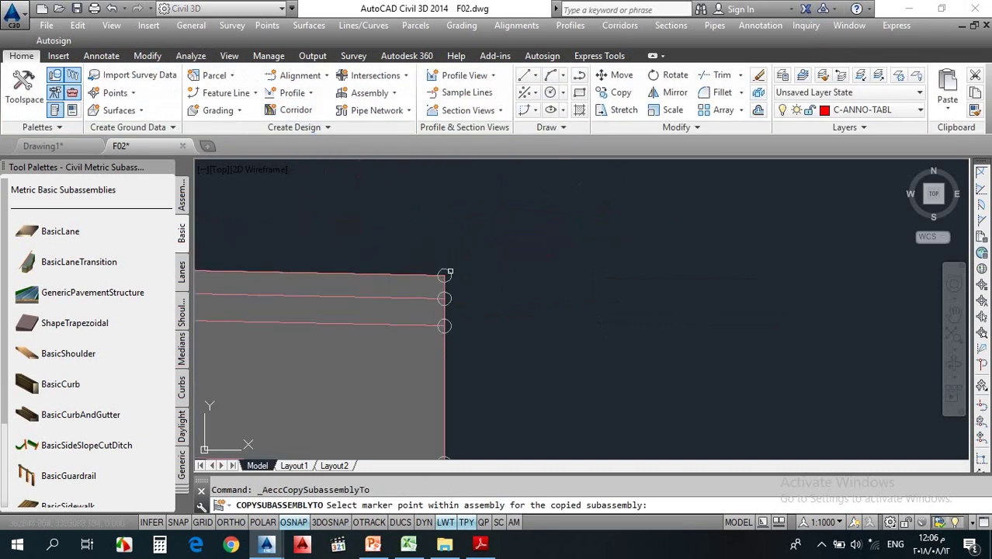
{"action": "left_click", "coordinate": [444, 272]}
{"action": "scroll", "coordinate": [498, 256], "scroll_direction": "down", "scroll_amount": 5}
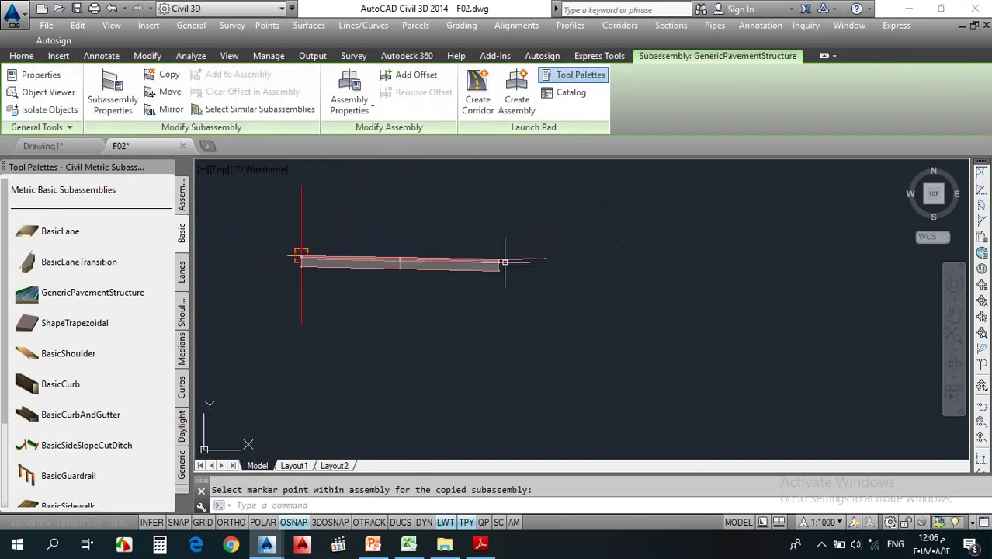
{"action": "key", "text": "Escape"}
Check the unpaved shoulder on PowerPoint's Rural Undivided slide and, in Civil 3D, set the copied shoulder surface's width to 1.8 m and cross slope to -4%
{"action": "left_click", "coordinate": [372, 543]}
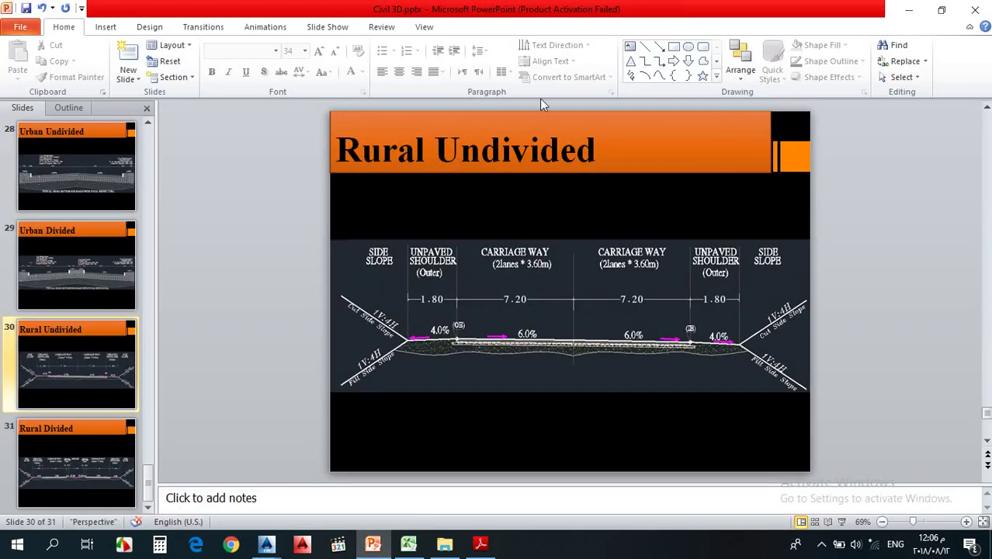
{"action": "left_click", "coordinate": [372, 544]}
{"action": "left_click", "coordinate": [517, 268]}
{"action": "left_click", "coordinate": [465, 206]}
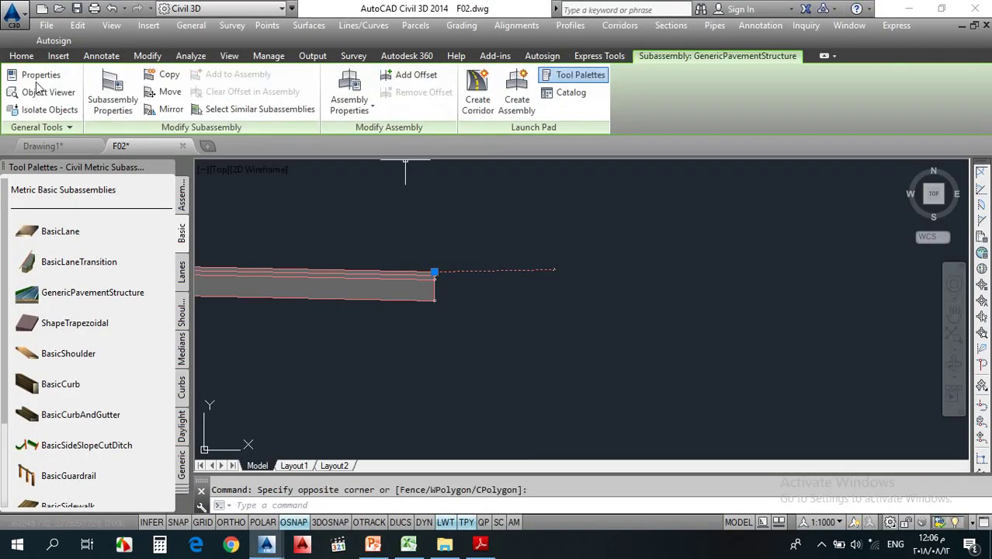
{"action": "left_click", "coordinate": [113, 94]}
{"action": "left_click", "coordinate": [587, 130]}
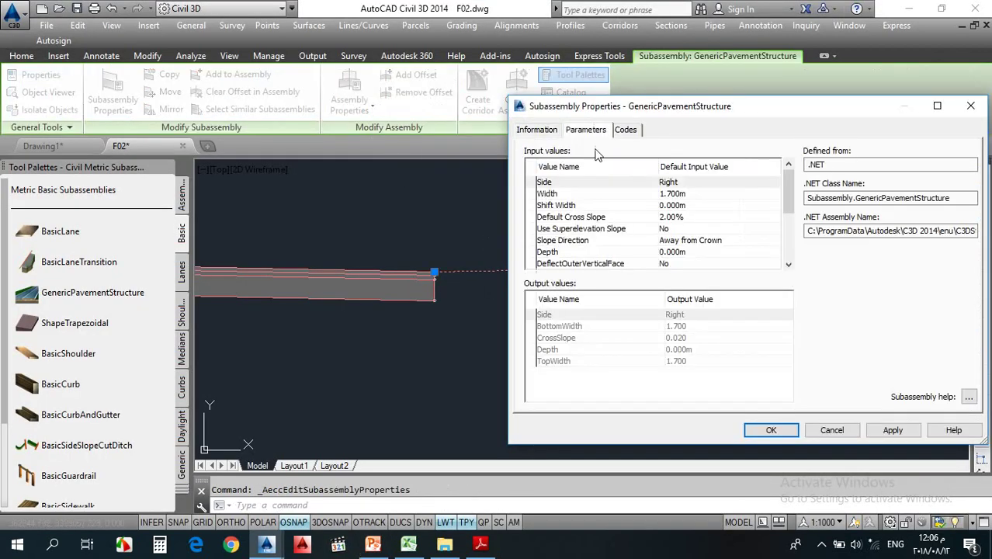
{"action": "left_click", "coordinate": [695, 196]}
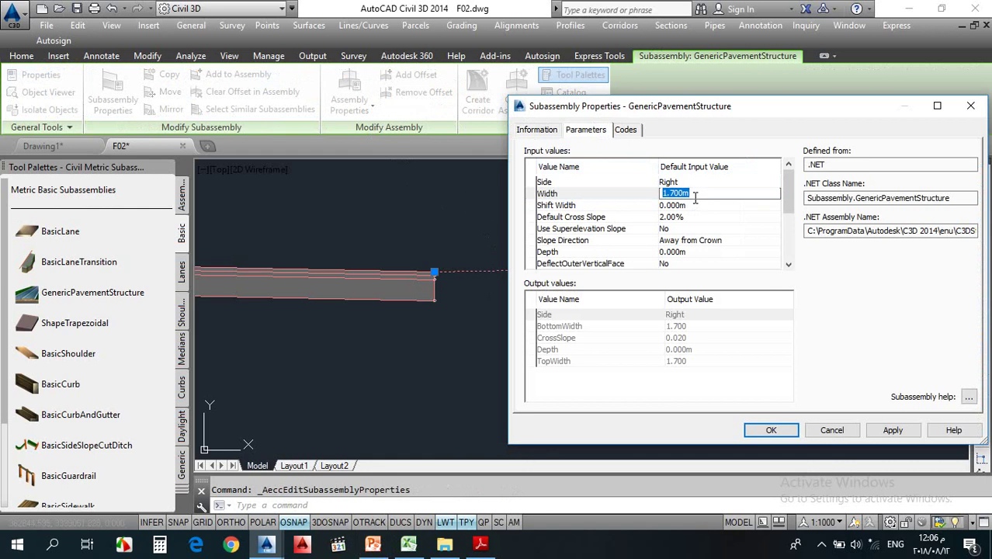
{"action": "type", "text": "1.8"}
{"action": "left_click", "coordinate": [696, 219]}
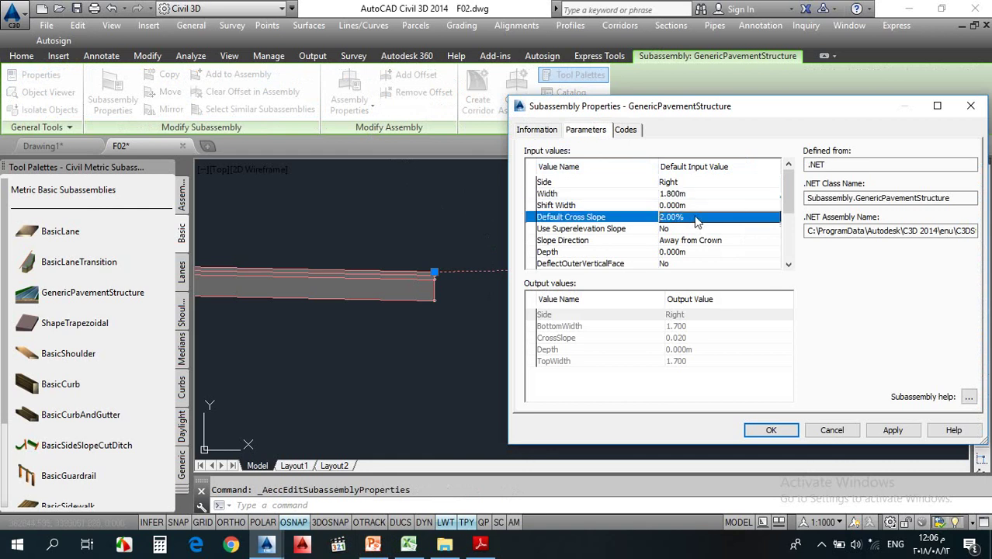
{"action": "left_click", "coordinate": [696, 217]}
{"action": "type", "text": "-4"}
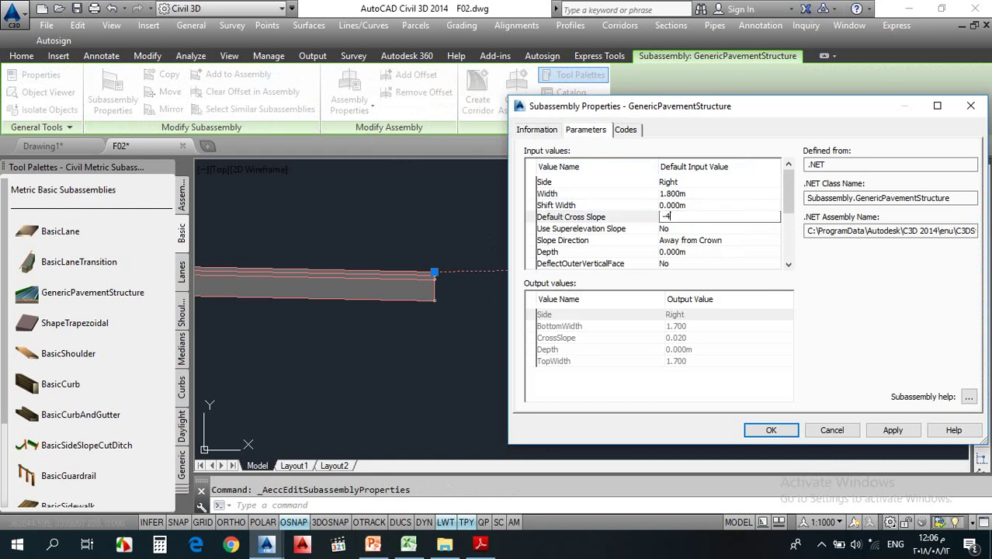
{"action": "left_click", "coordinate": [690, 194]}
{"action": "left_click", "coordinate": [771, 429]}
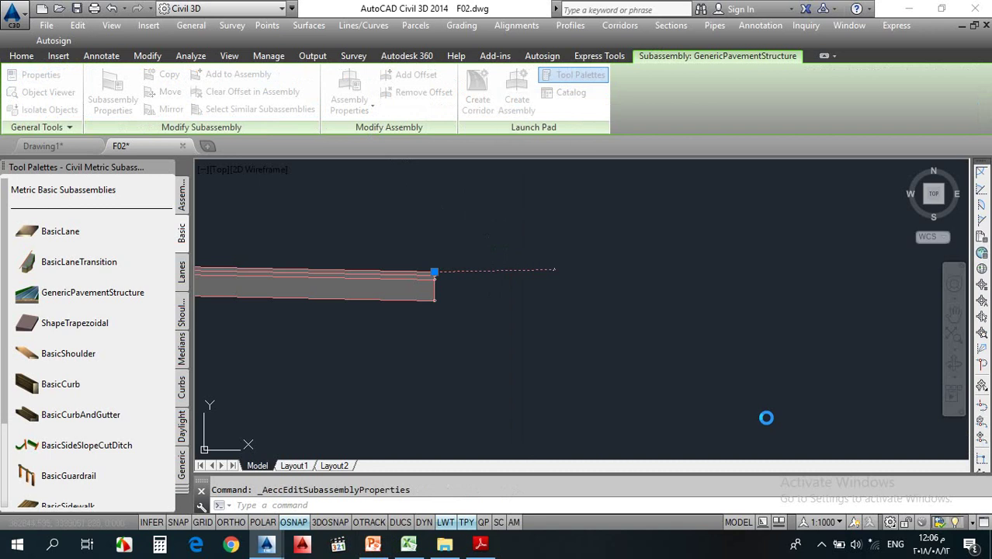
{"action": "key", "text": "Escape"}
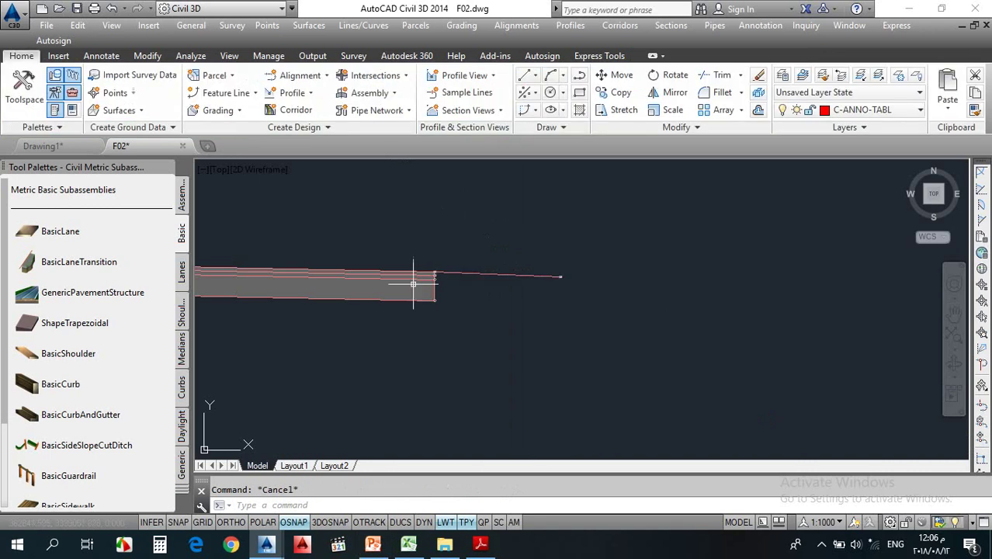
Copy the second lane's bottom pavement layer to its own upper outer marker, extending it beneath the shoulder
{"action": "middle_click_drag", "start_coordinate": [419, 283], "coordinate": [492, 264]}
{"action": "scroll", "coordinate": [538, 268], "scroll_direction": "up", "scroll_amount": 5}
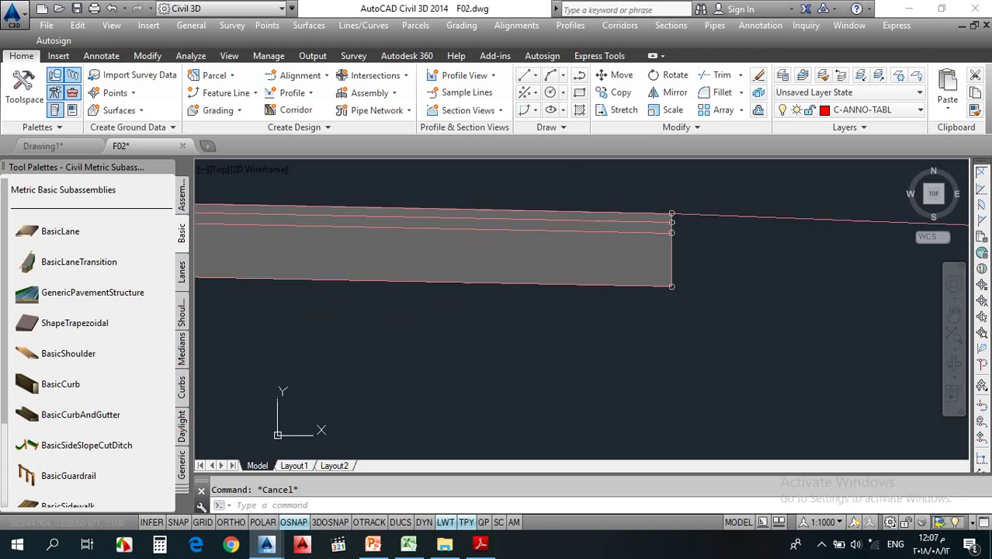
{"action": "left_click", "coordinate": [588, 270]}
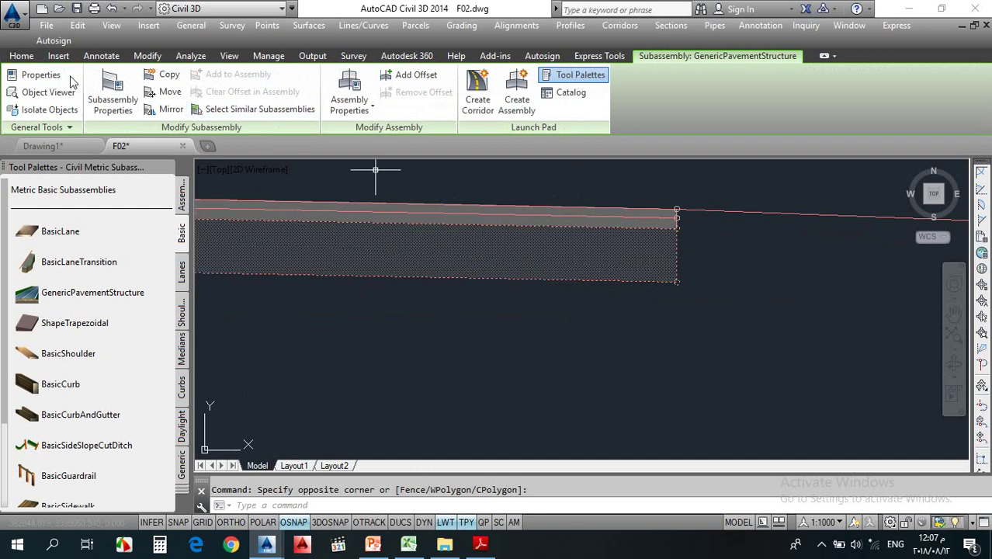
{"action": "left_click", "coordinate": [156, 79]}
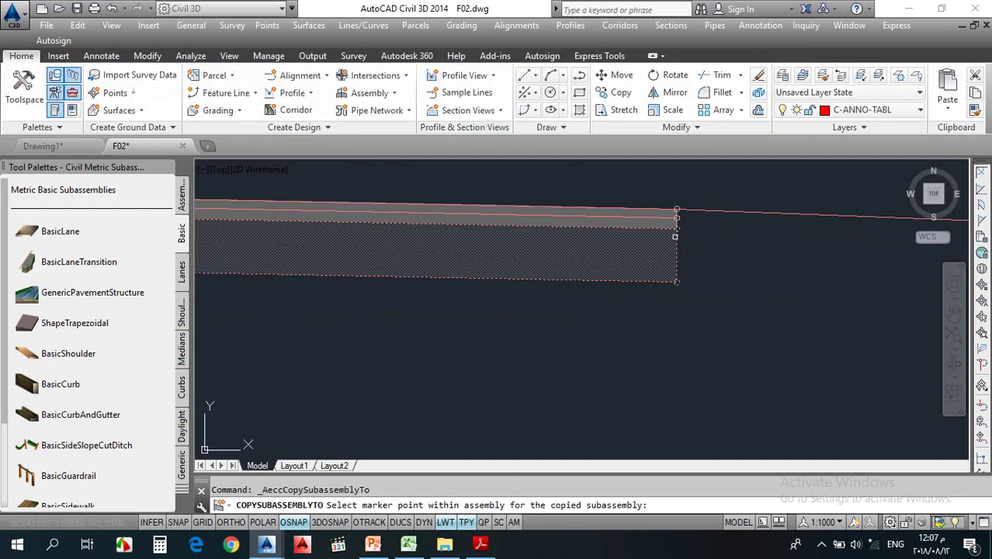
{"action": "scroll", "coordinate": [739, 267], "scroll_direction": "up", "scroll_amount": 2}
{"action": "scroll", "coordinate": [613, 203], "scroll_direction": "up", "scroll_amount": 2}
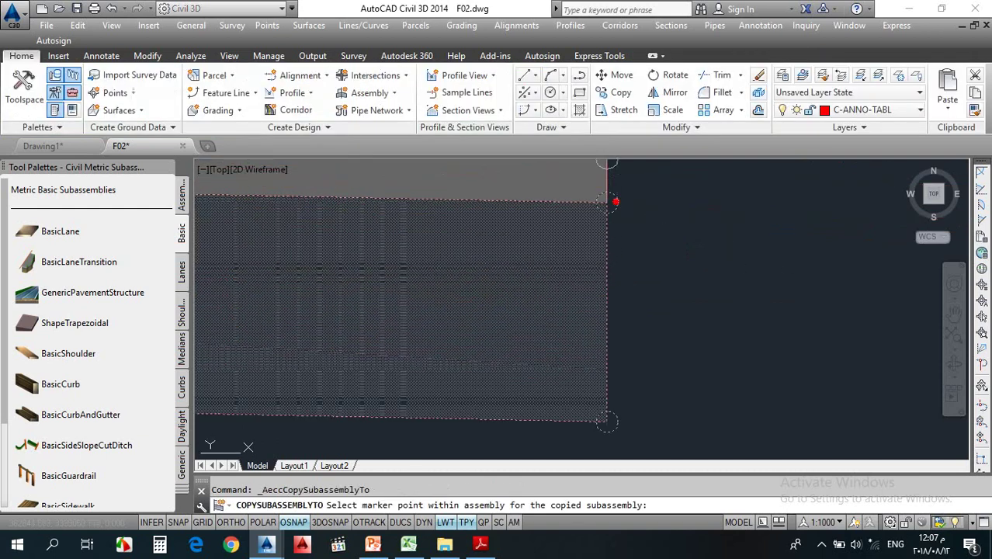
{"action": "scroll", "coordinate": [616, 203], "scroll_direction": "down", "scroll_amount": 4}
{"action": "key", "text": "Escape"}
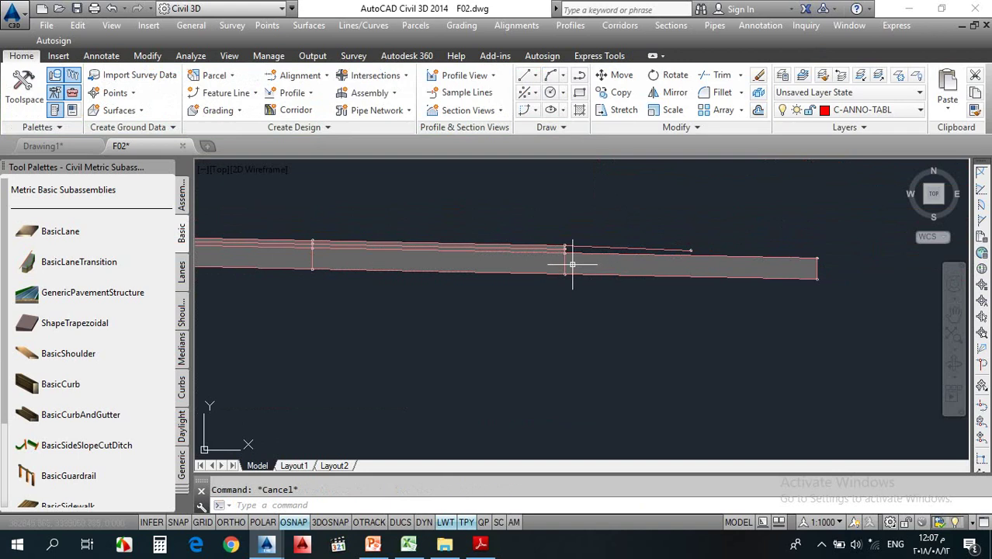
Set the width of the bottom pavement layer extension beneath the shoulder to 0.25 m
{"action": "scroll", "coordinate": [572, 264], "scroll_direction": "up", "scroll_amount": 5}
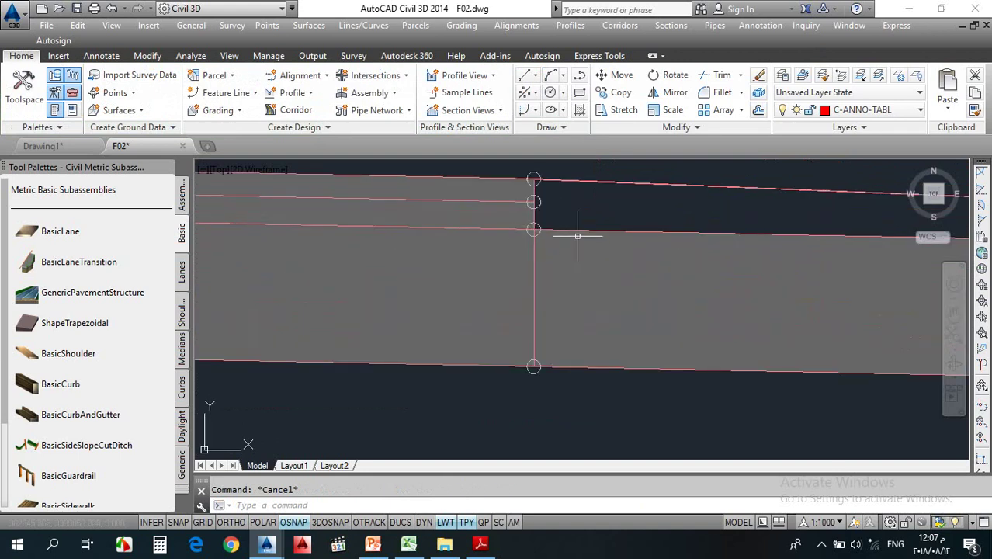
{"action": "scroll", "coordinate": [582, 229], "scroll_direction": "down", "scroll_amount": 3}
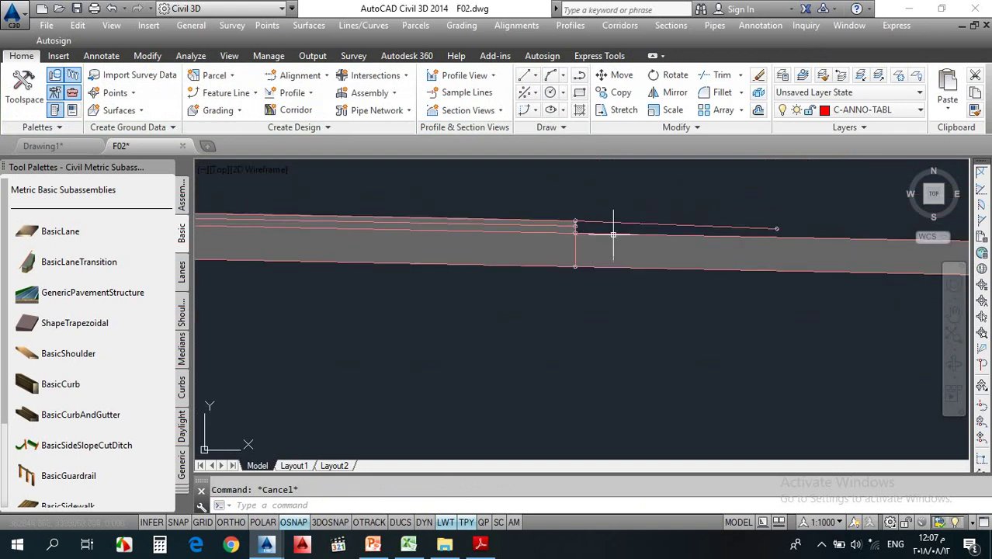
{"action": "left_click", "coordinate": [611, 237]}
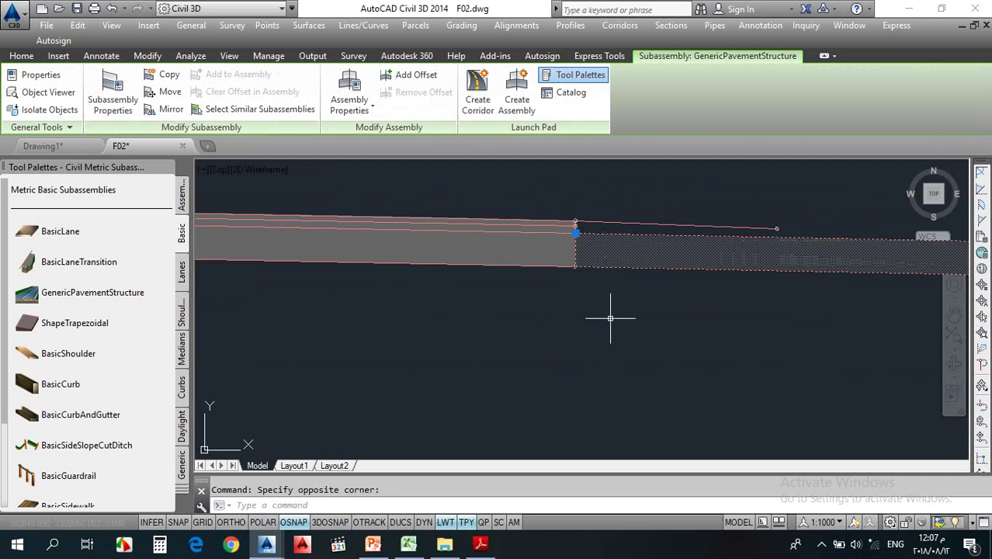
{"action": "left_click", "coordinate": [122, 103]}
{"action": "left_click", "coordinate": [583, 130]}
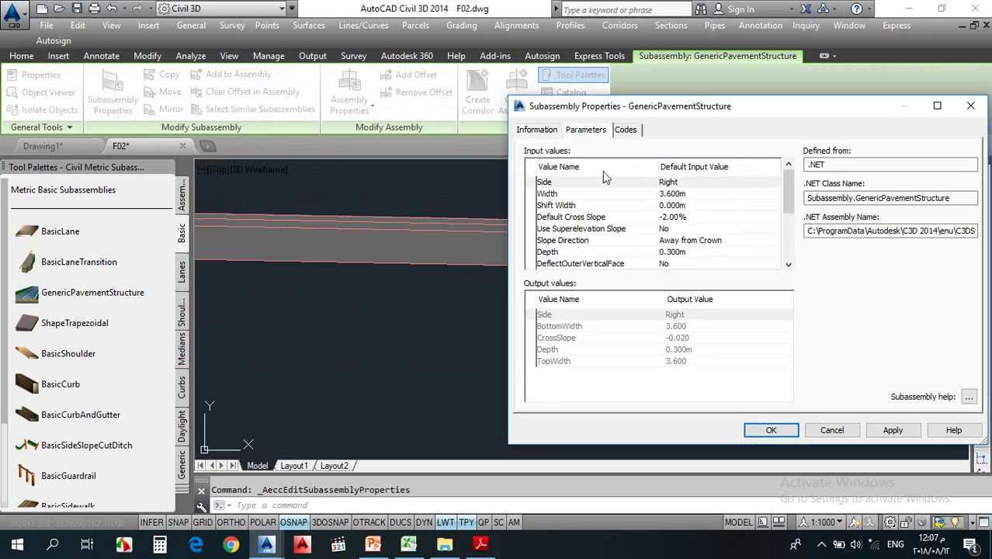
{"action": "left_click", "coordinate": [691, 196]}
{"action": "left_click", "coordinate": [691, 195]}
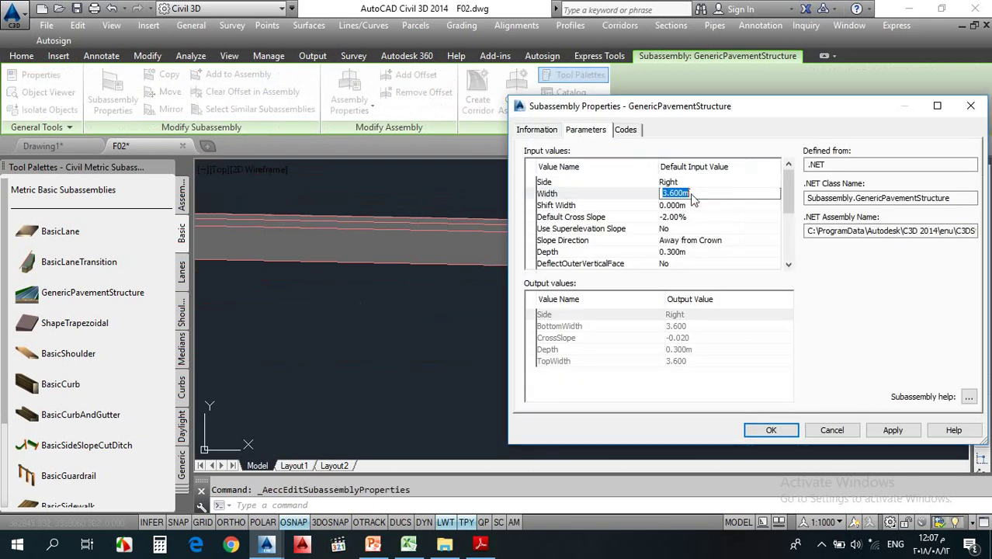
{"action": "type", "text": ".25"}
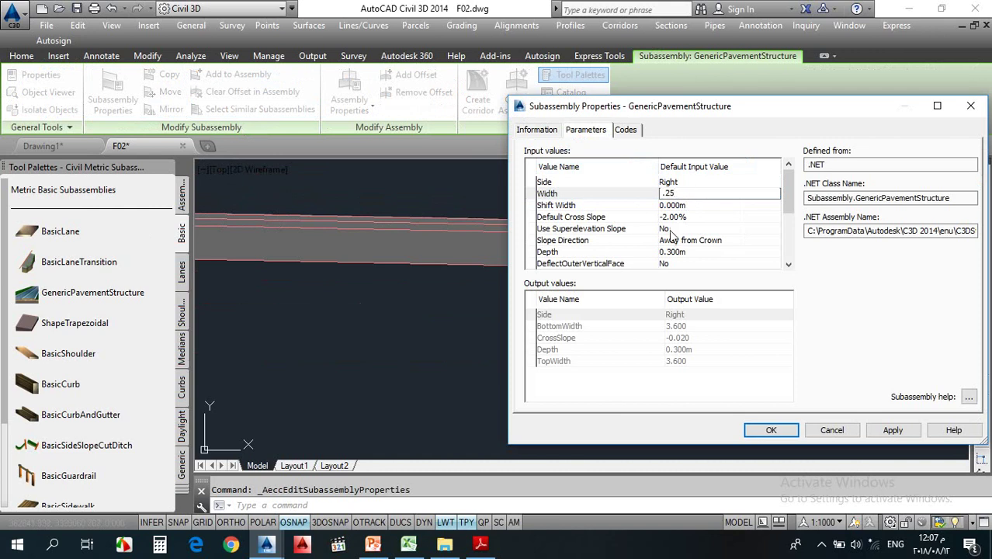
{"action": "left_click", "coordinate": [678, 220]}
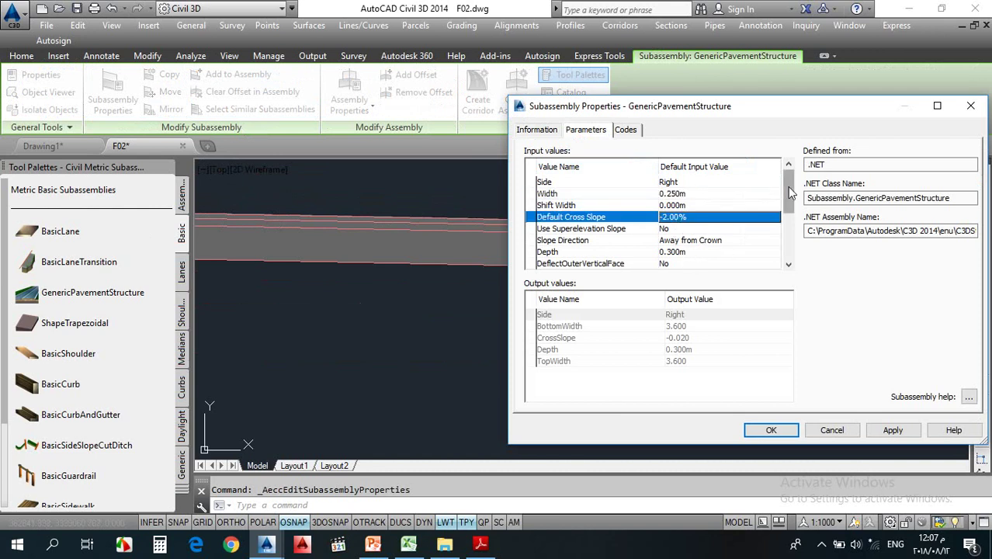
Set DeflectOuterVerticalFace to Yes for the bottom layer extension and apply its changed subassembly properties
{"action": "left_click_drag", "start_coordinate": [787, 190], "coordinate": [788, 216]}
{"action": "double_click", "coordinate": [681, 204]}
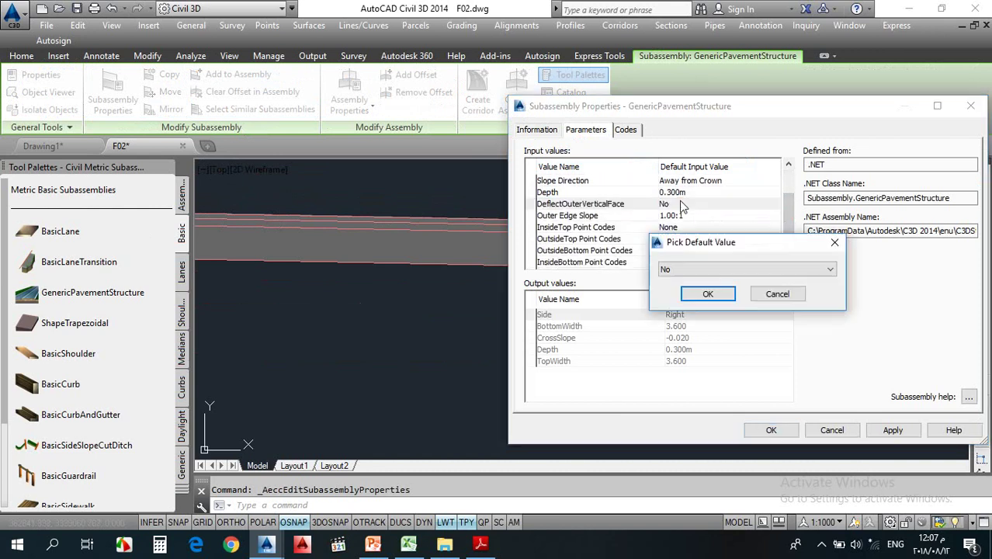
{"action": "left_click", "coordinate": [675, 269]}
{"action": "left_click", "coordinate": [669, 286]}
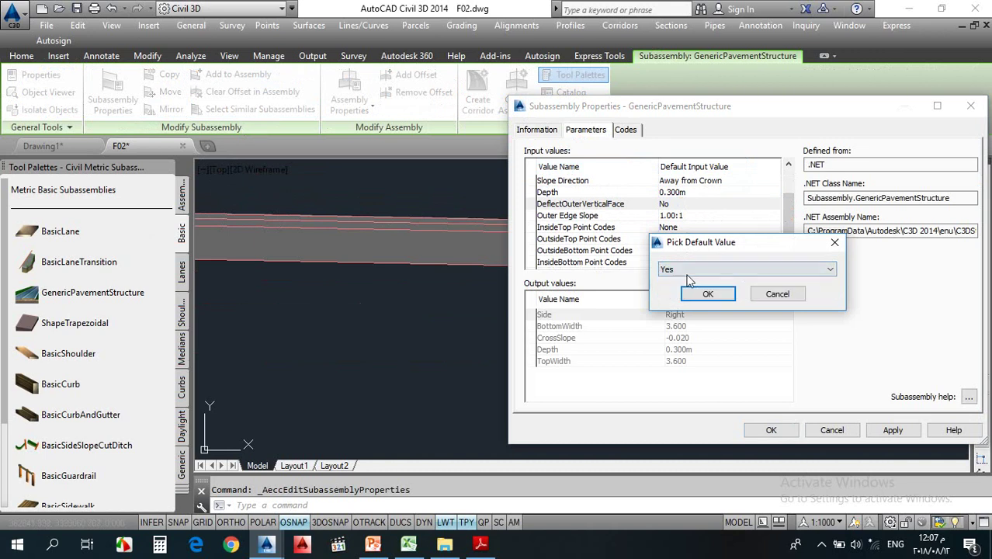
{"action": "left_click", "coordinate": [707, 295]}
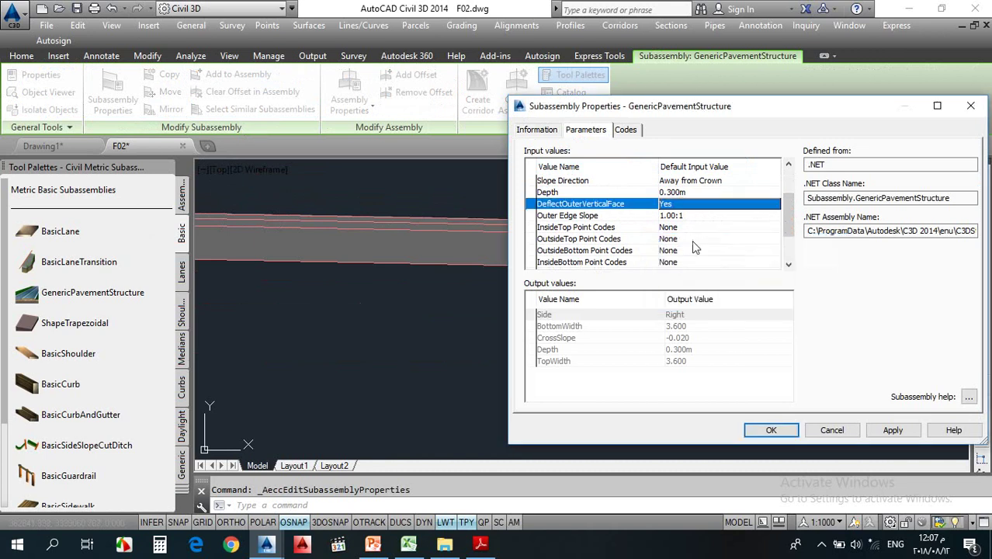
{"action": "left_click", "coordinate": [764, 428]}
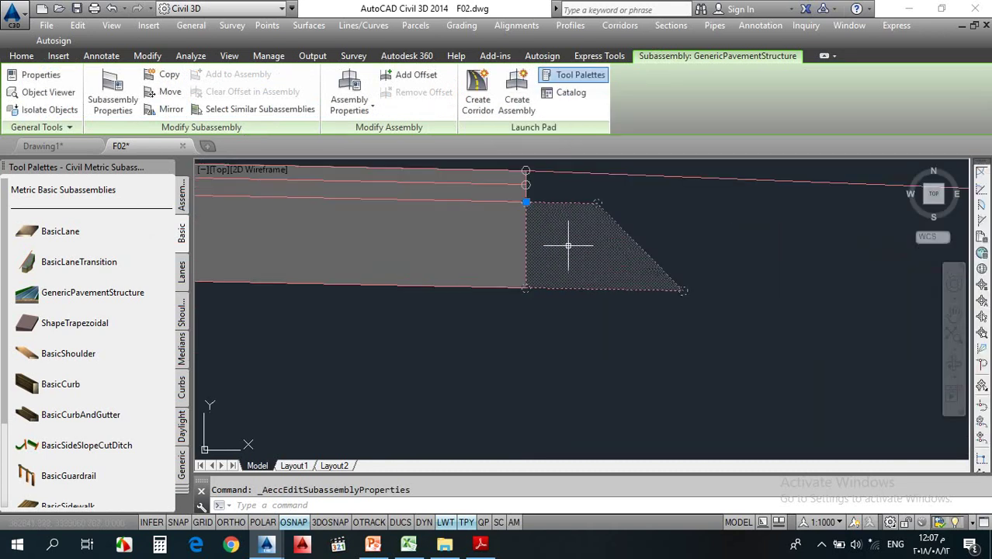
{"action": "scroll", "coordinate": [569, 245], "scroll_direction": "up", "scroll_amount": 1}
{"action": "scroll", "coordinate": [629, 213], "scroll_direction": "down", "scroll_amount": 5}
{"action": "key", "text": "Escape"}
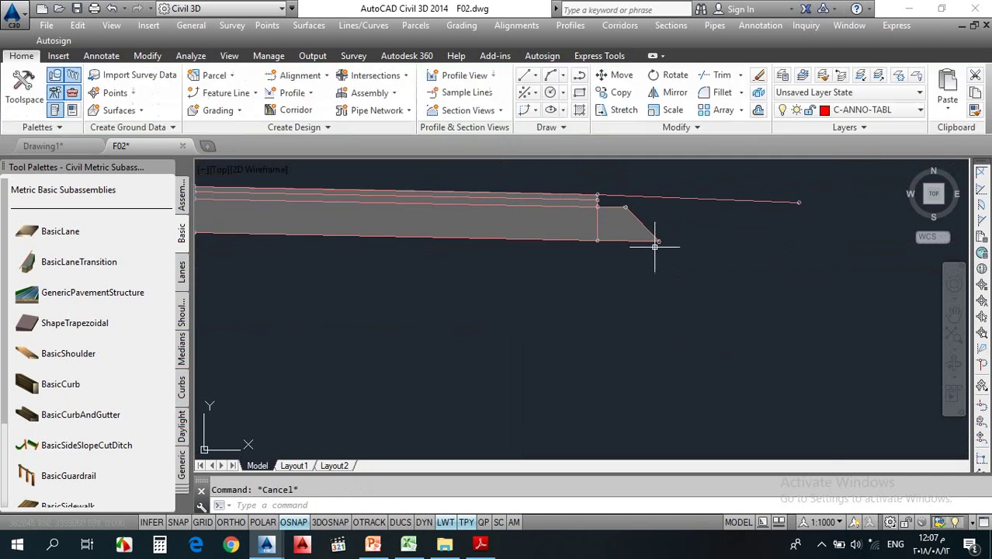
{"action": "scroll", "coordinate": [650, 253], "scroll_direction": "down", "scroll_amount": 3}
{"action": "scroll", "coordinate": [642, 260], "scroll_direction": "up", "scroll_amount": 2}
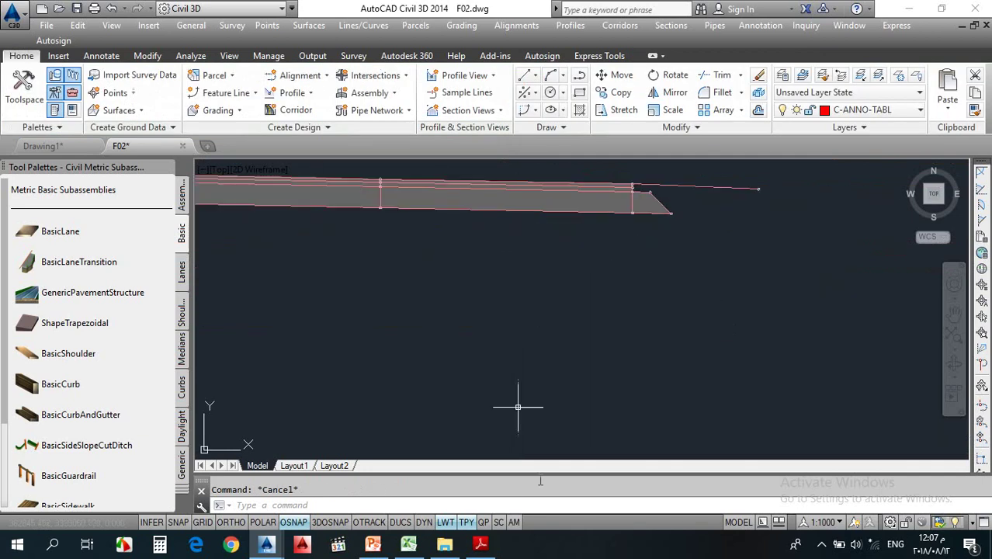
Check the cut and fill side slopes on PowerPoint's Rural Undivided slide, and return to the rural assembly in Civil 3D's F02 drawing
{"action": "left_click", "coordinate": [373, 544]}
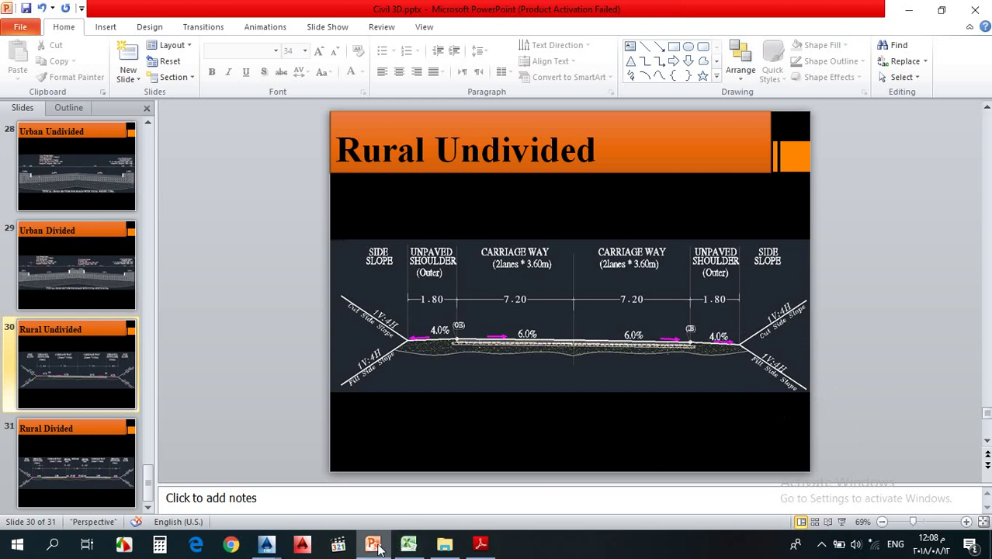
{"action": "mouse_move", "coordinate": [378, 549]}
{"action": "mouse_move", "coordinate": [266, 545]}
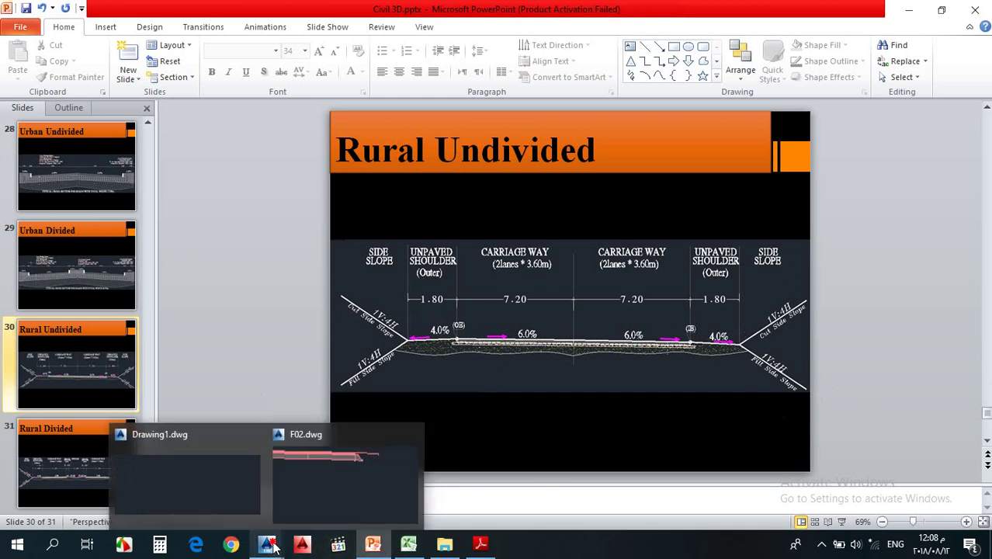
{"action": "left_click", "coordinate": [307, 510]}
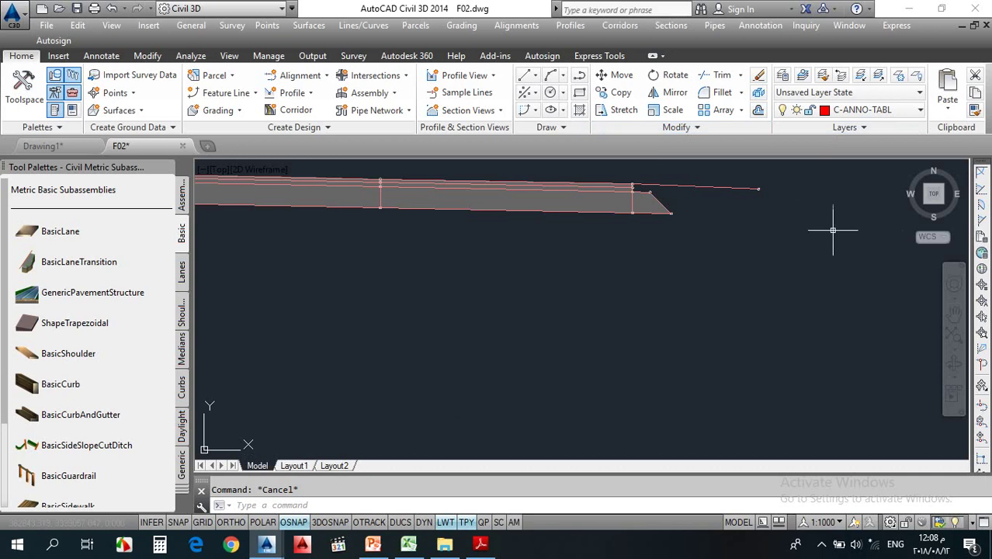
{"action": "scroll", "coordinate": [757, 195], "scroll_direction": "down", "scroll_amount": 1}
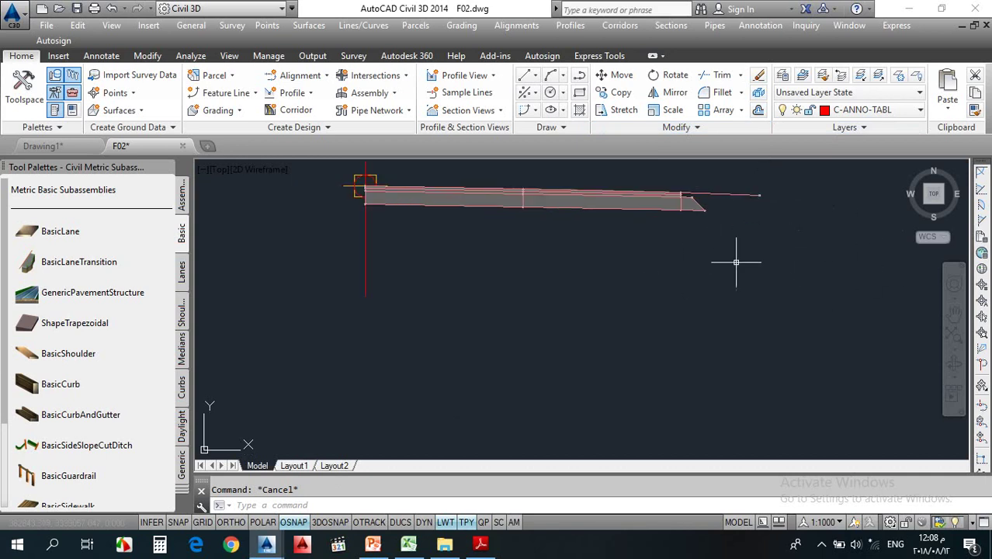
{"action": "scroll", "coordinate": [730, 249], "scroll_direction": "down", "scroll_amount": 2}
{"action": "scroll", "coordinate": [753, 217], "scroll_direction": "up", "scroll_amount": 1}
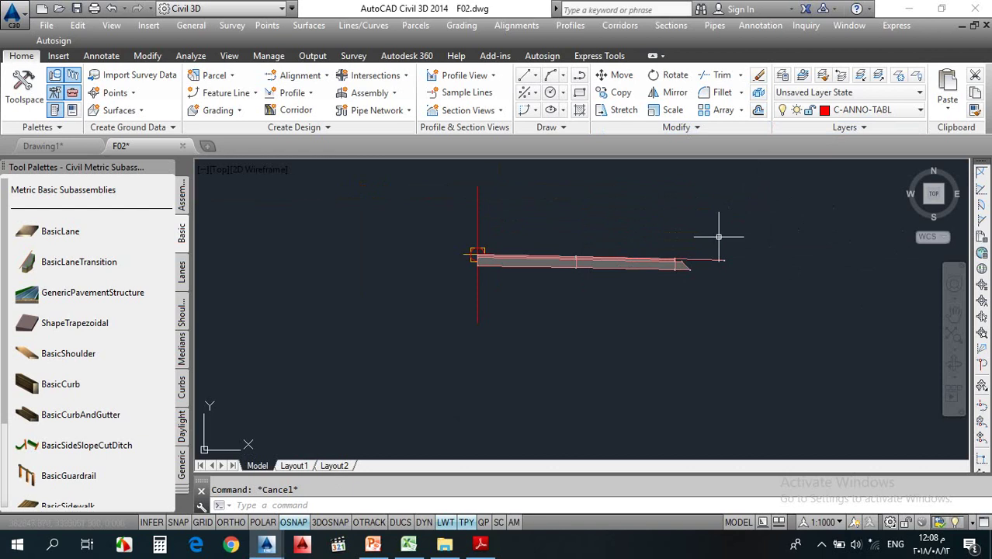
{"action": "middle_click_drag", "start_coordinate": [667, 288], "coordinate": [691, 284]}
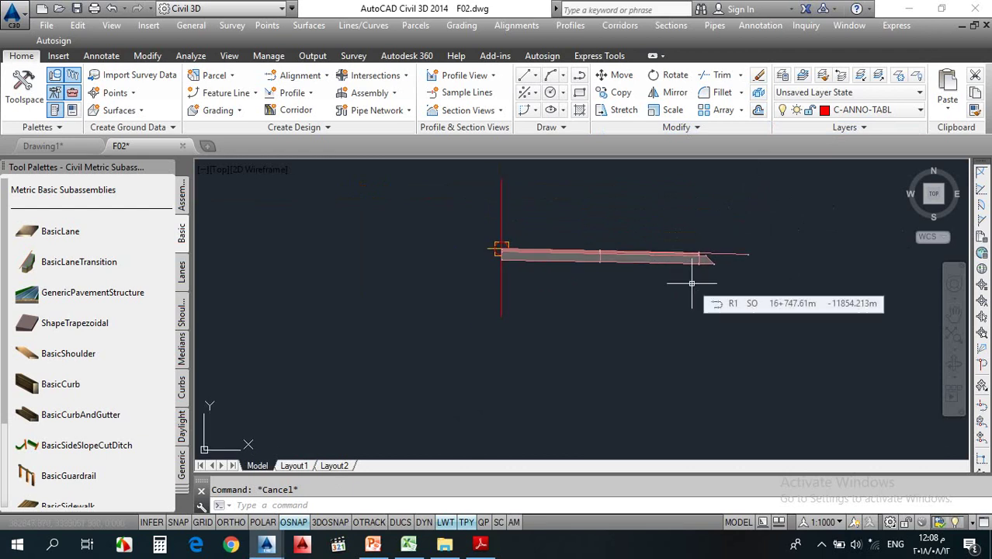
{"action": "middle_click_drag", "start_coordinate": [692, 284], "coordinate": [640, 319]}
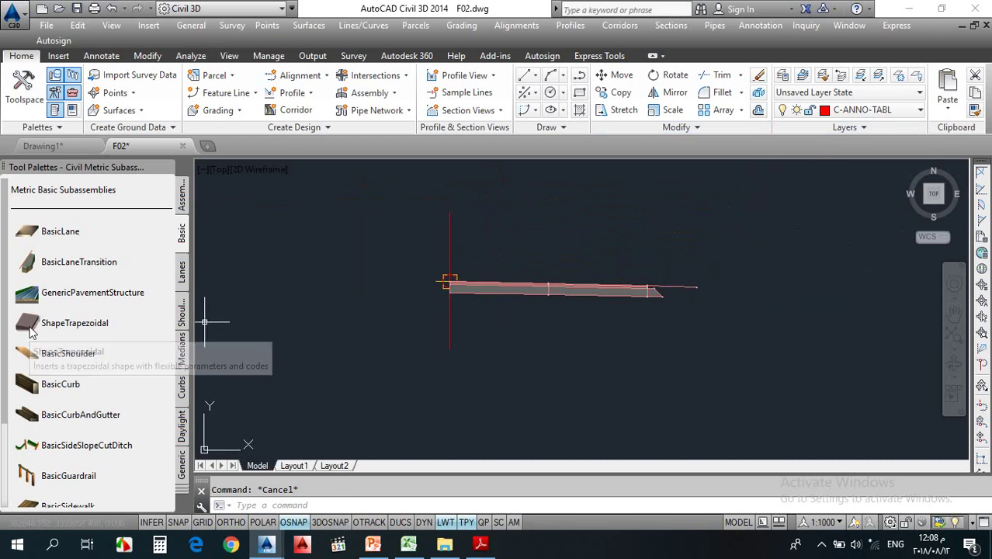
Review DaylightGeneral's cut, fill and guardrail parameters and insert the subassembly at the outer end marker of the unpaved shoulder surface
{"action": "left_click", "coordinate": [183, 425]}
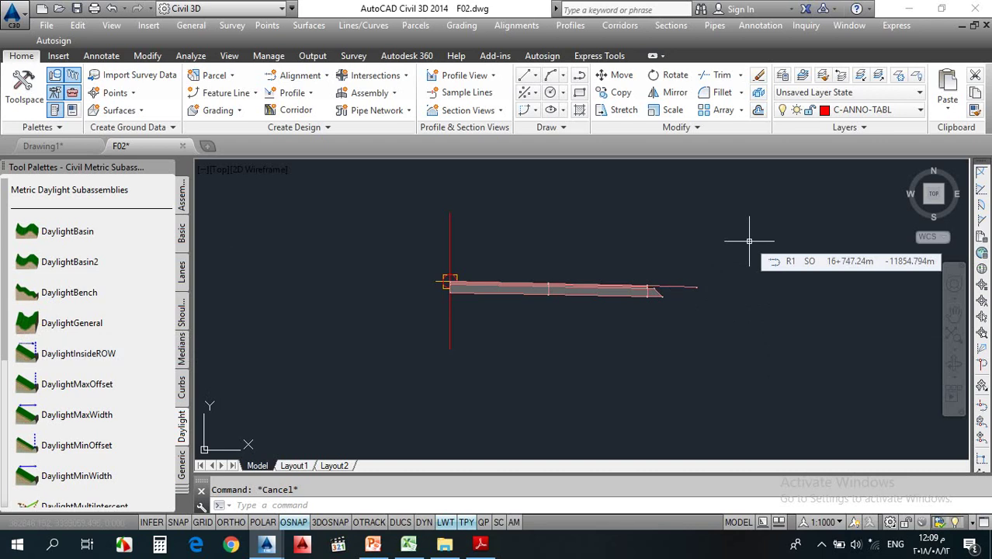
{"action": "left_click", "coordinate": [33, 327]}
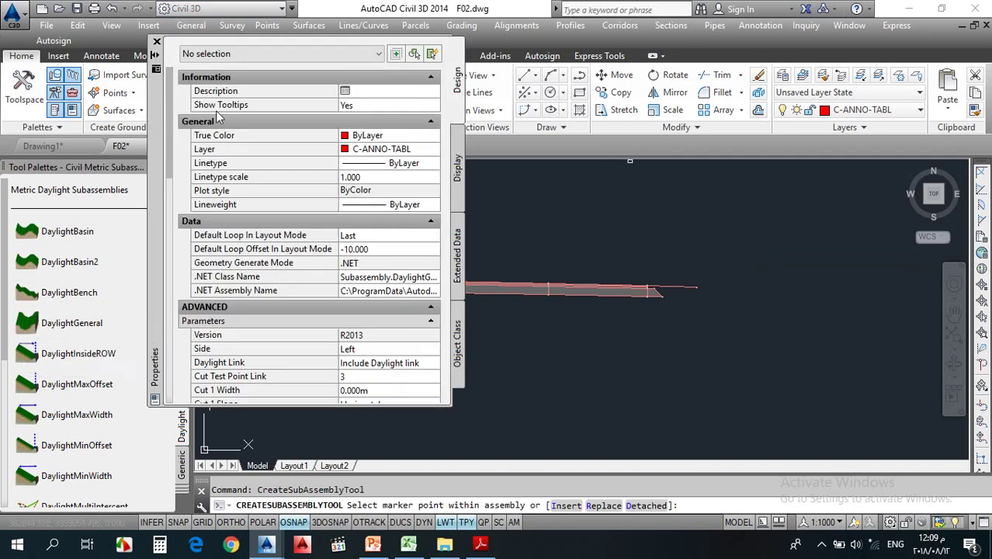
{"action": "left_click", "coordinate": [166, 128]}
{"action": "left_click_drag", "start_coordinate": [166, 127], "coordinate": [156, 223]}
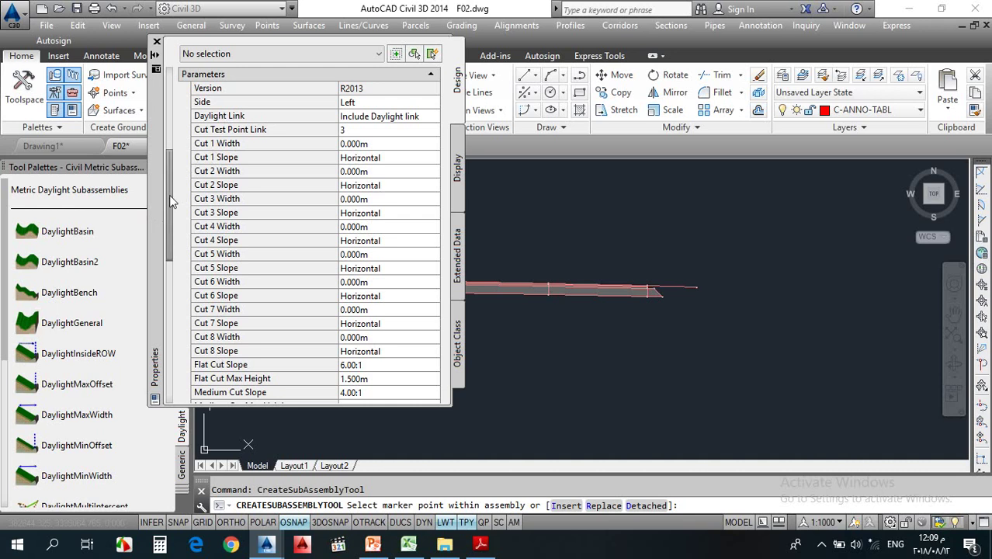
{"action": "left_click_drag", "start_coordinate": [165, 205], "coordinate": [166, 217]}
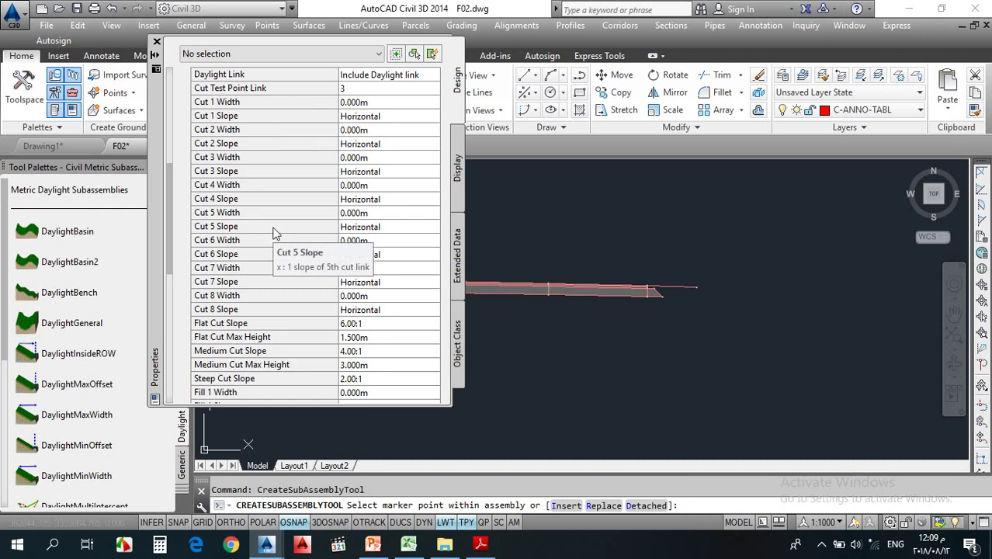
{"action": "scroll", "coordinate": [276, 232], "scroll_direction": "down", "scroll_amount": 2}
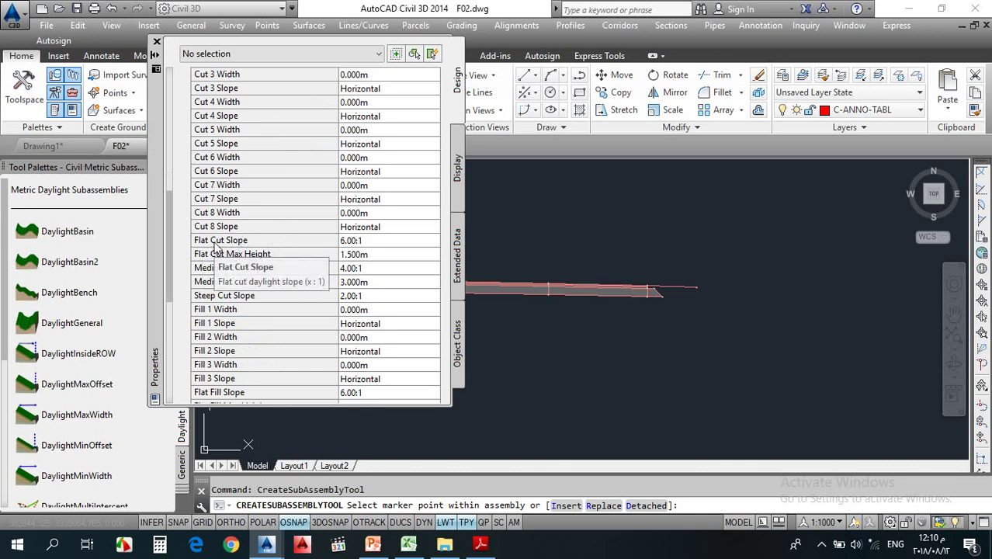
{"action": "scroll", "coordinate": [218, 247], "scroll_direction": "down", "scroll_amount": 4}
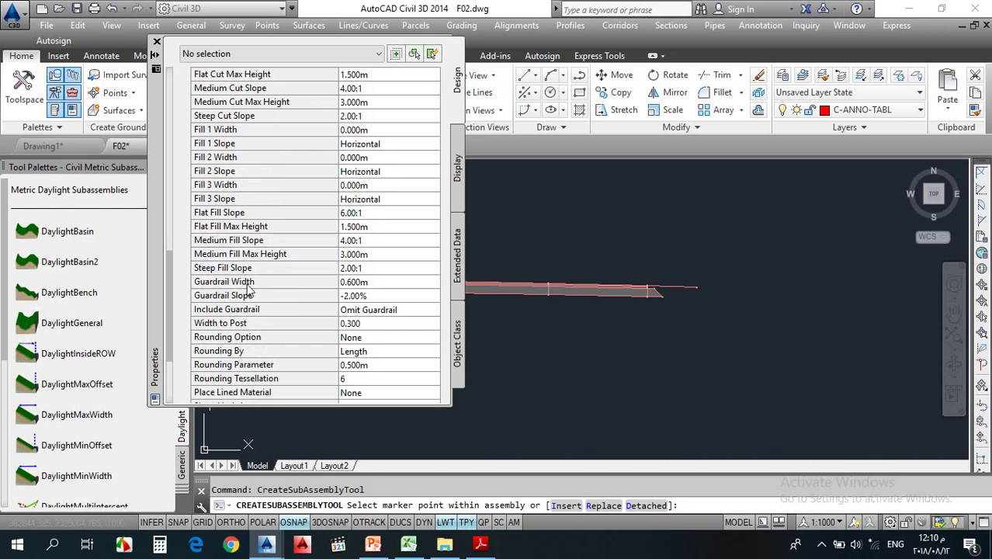
{"action": "left_click", "coordinate": [354, 282]}
{"action": "left_click", "coordinate": [317, 281]}
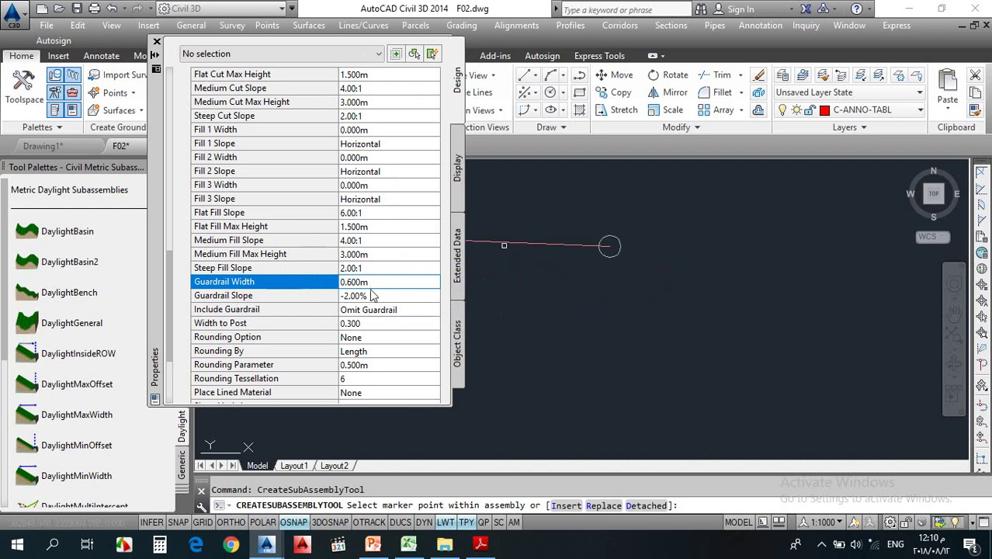
{"action": "left_click", "coordinate": [339, 282]}
{"action": "scroll", "coordinate": [380, 204], "scroll_direction": "up", "scroll_amount": 2}
{"action": "scroll", "coordinate": [381, 204], "scroll_direction": "up", "scroll_amount": 4}
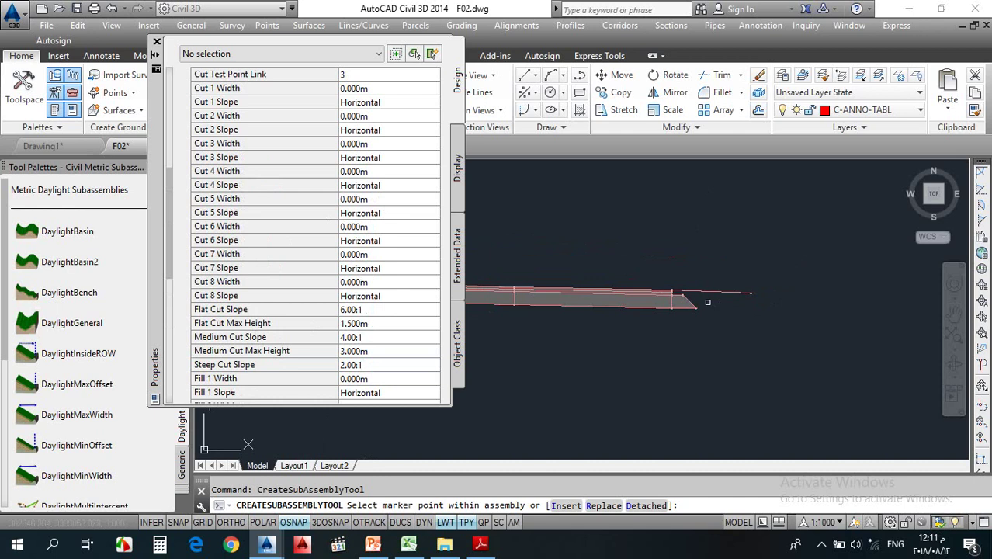
{"action": "left_click", "coordinate": [754, 296]}
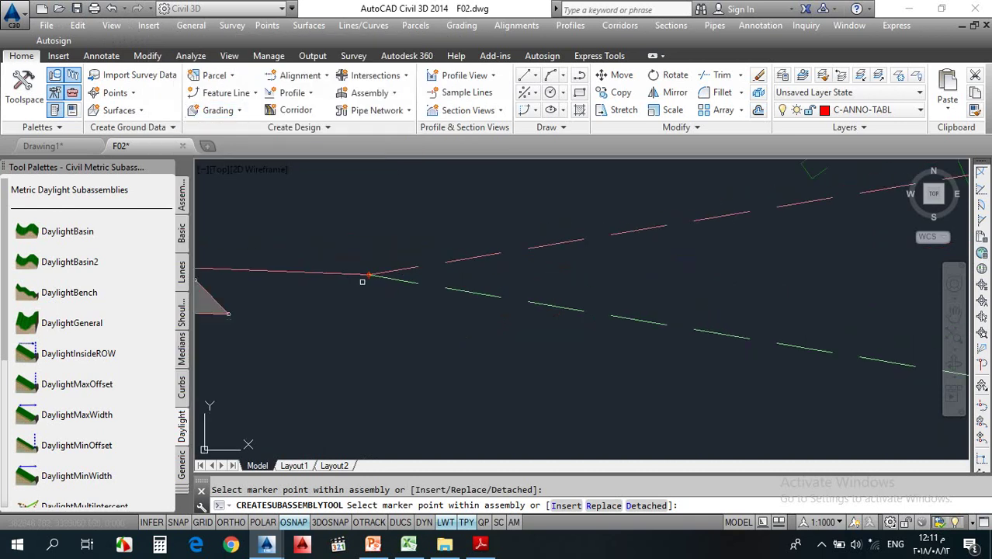
Set Steep Cut Slope to 4:1 in the parameters of the DaylightGeneral subassembly at the shoulder's outer end
{"action": "scroll", "coordinate": [370, 275], "scroll_direction": "down", "scroll_amount": 4}
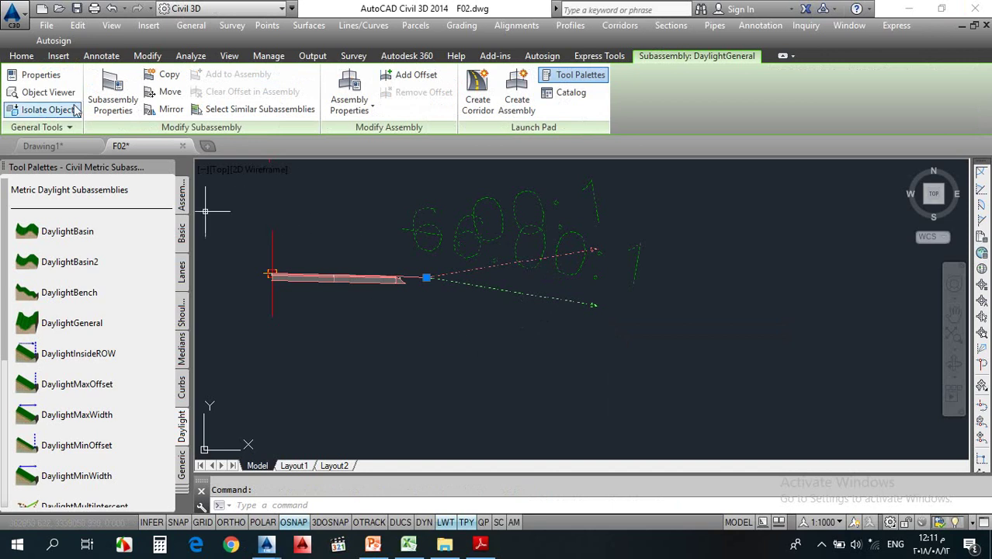
{"action": "left_click", "coordinate": [113, 100]}
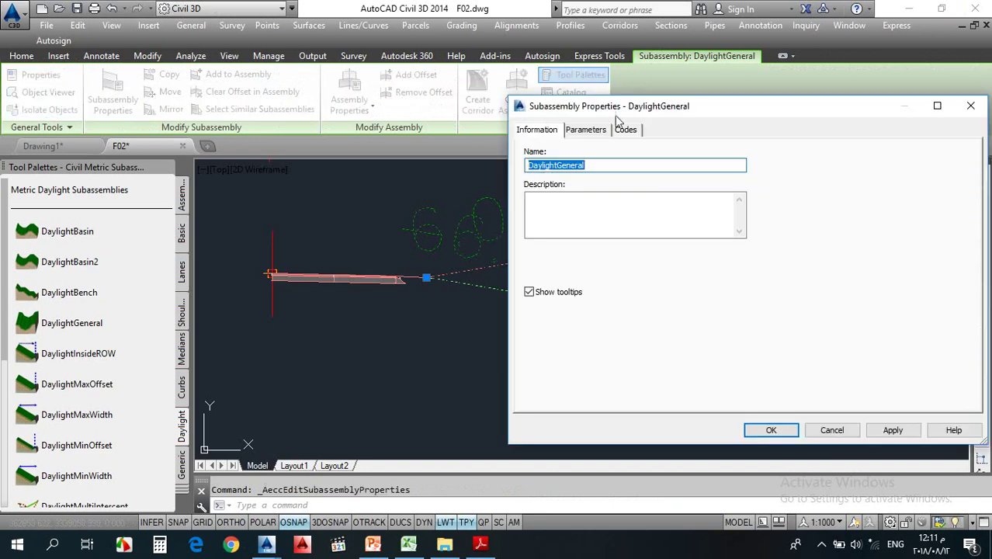
{"action": "left_click", "coordinate": [589, 130]}
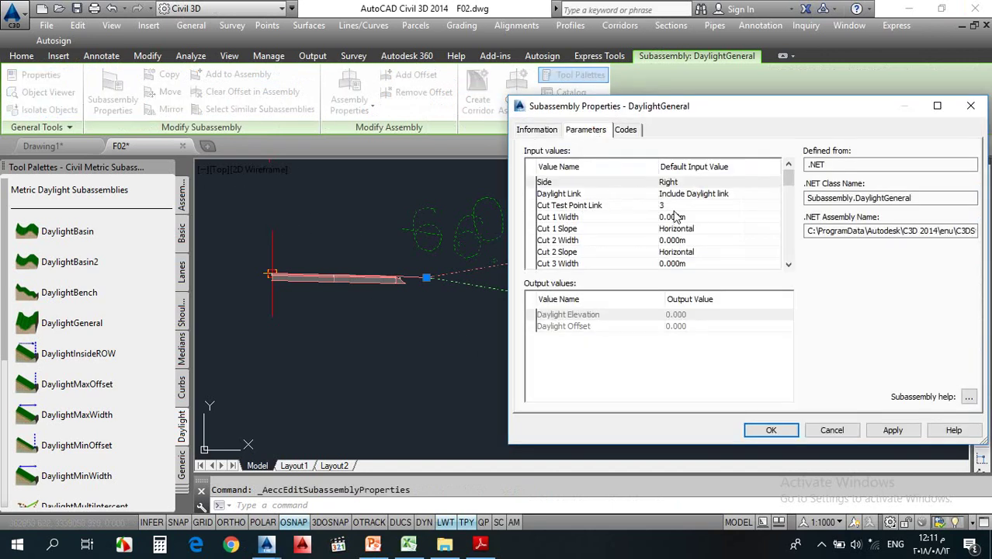
{"action": "left_click", "coordinate": [672, 206]}
{"action": "scroll", "coordinate": [621, 233], "scroll_direction": "down", "scroll_amount": 5}
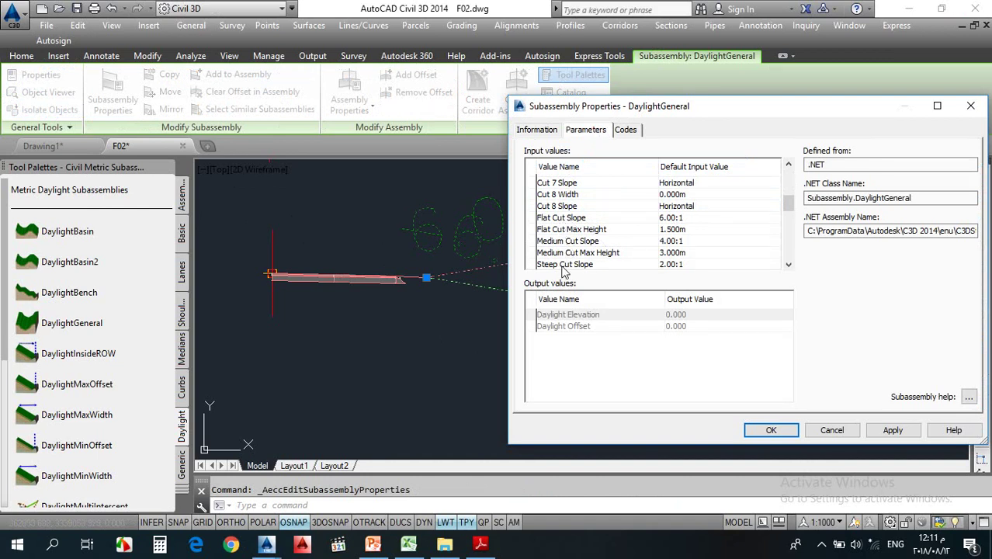
{"action": "scroll", "coordinate": [564, 270], "scroll_direction": "down", "scroll_amount": 1}
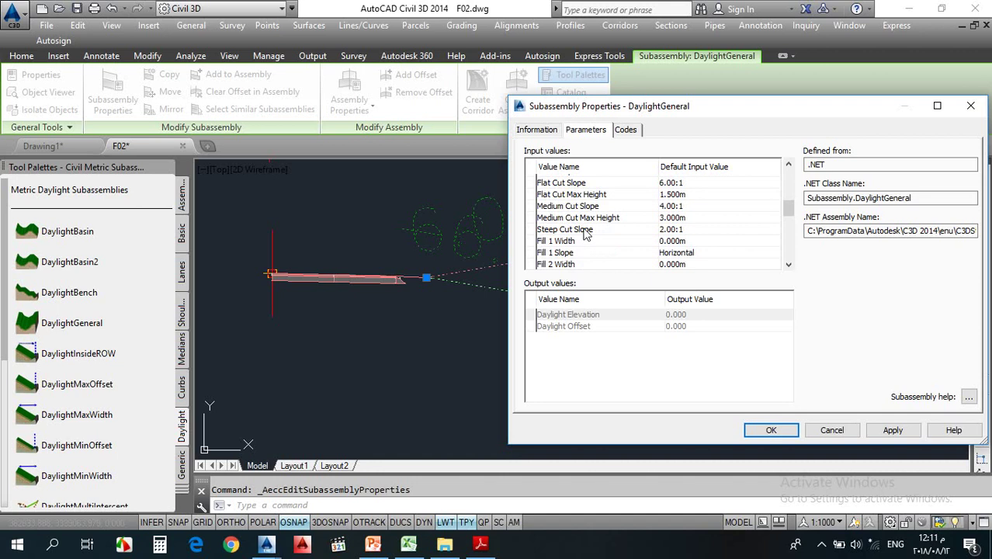
{"action": "left_click", "coordinate": [667, 231]}
{"action": "left_click", "coordinate": [669, 233]}
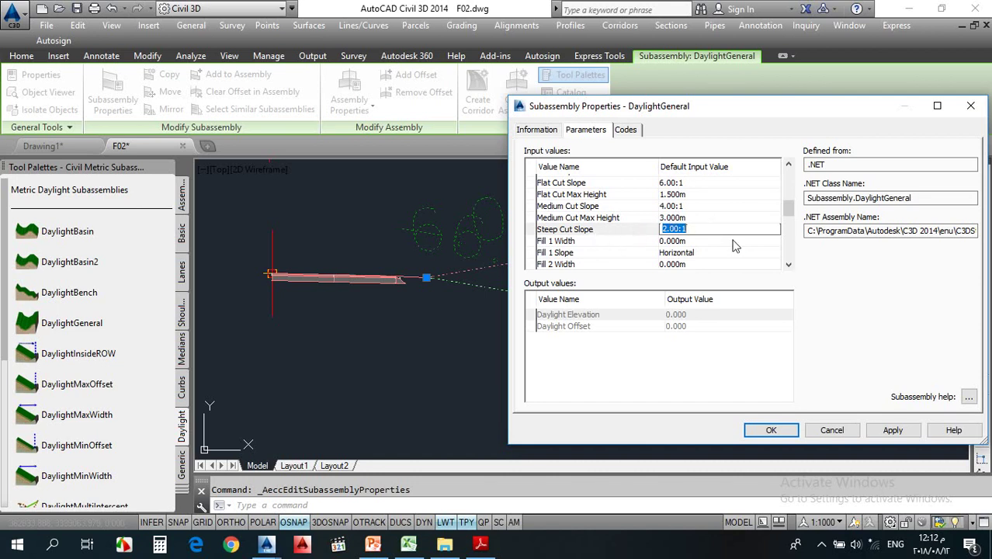
{"action": "type", "text": "4"}
Set DaylightGeneral's Medium Cut Slope and Flat Cut Slope to 4:1
{"action": "left_click", "coordinate": [679, 206]}
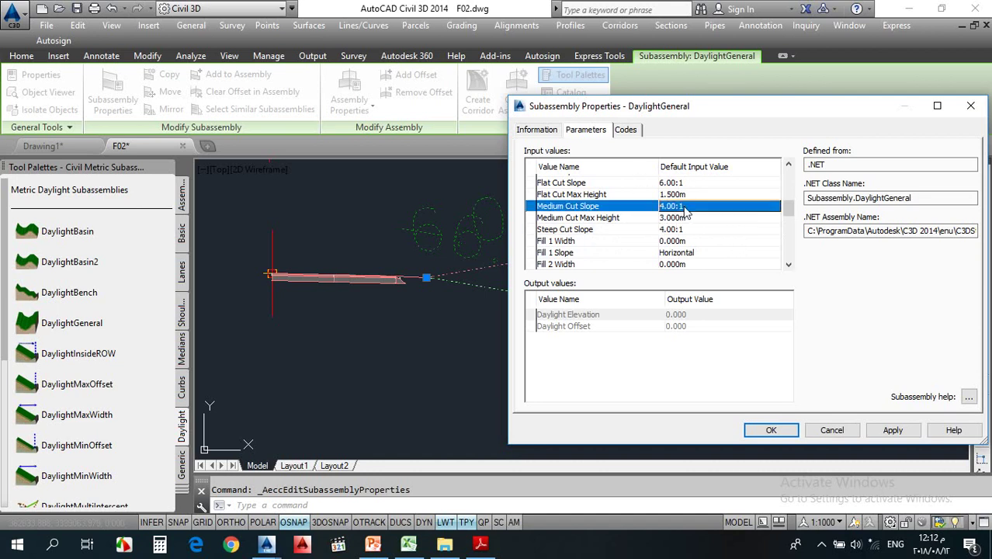
{"action": "left_click", "coordinate": [680, 207]}
{"action": "type", "text": "4"}
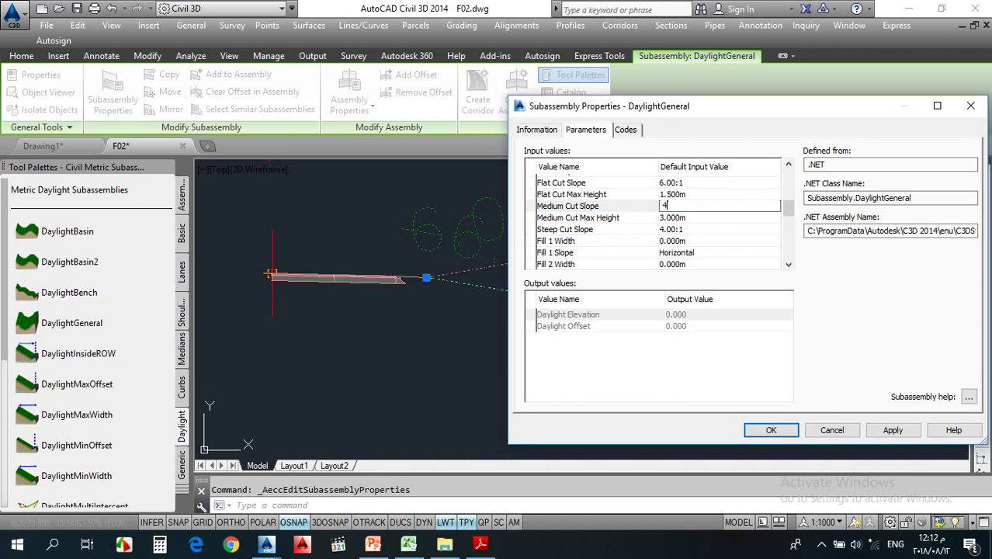
{"action": "left_click", "coordinate": [672, 184]}
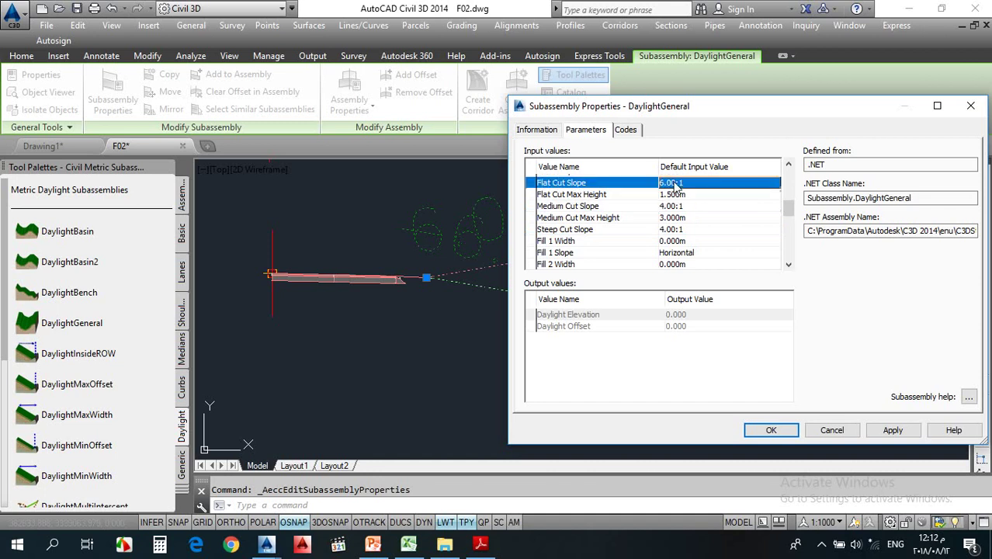
{"action": "left_click", "coordinate": [675, 183]}
{"action": "type", "text": "4"}
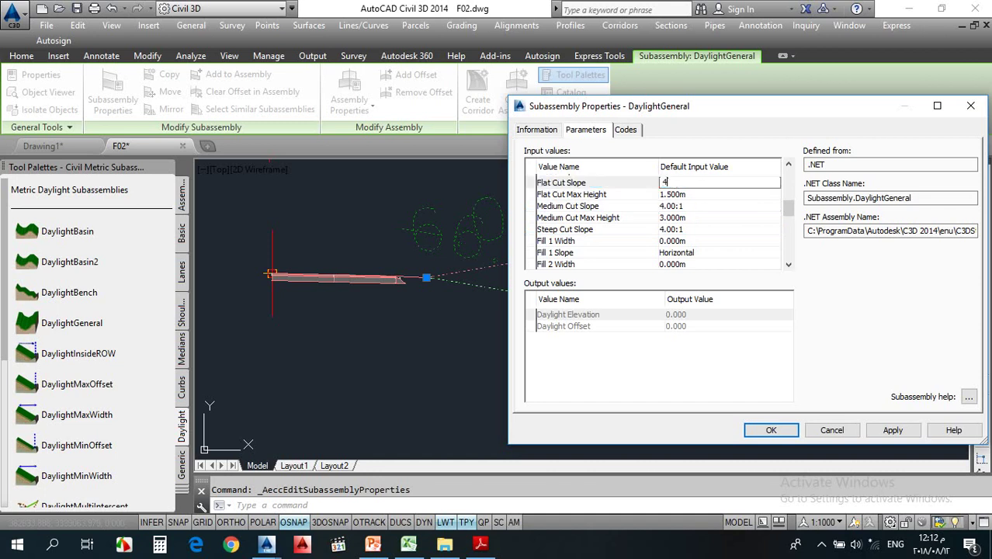
{"action": "left_click", "coordinate": [697, 195]}
Set DaylightGeneral's Steep, Medium and Flat Fill Slopes to 4:1
{"action": "scroll", "coordinate": [706, 211], "scroll_direction": "down", "scroll_amount": 5}
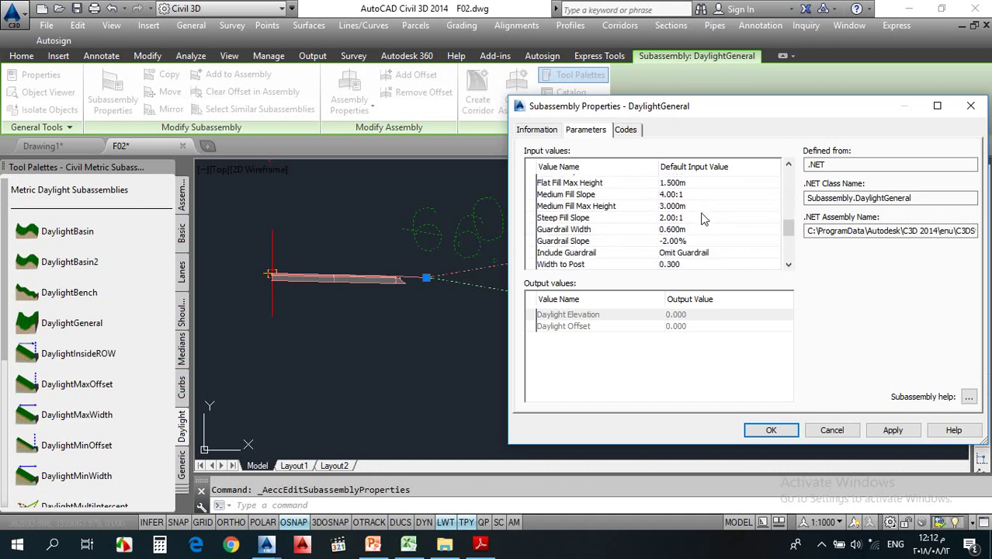
{"action": "scroll", "coordinate": [653, 244], "scroll_direction": "up", "scroll_amount": 2}
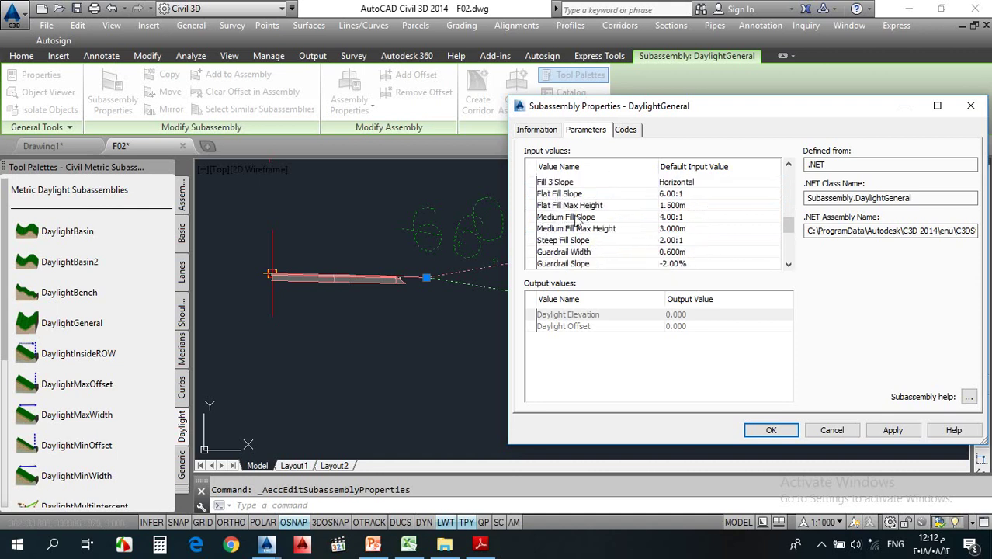
{"action": "double_click", "coordinate": [686, 241]}
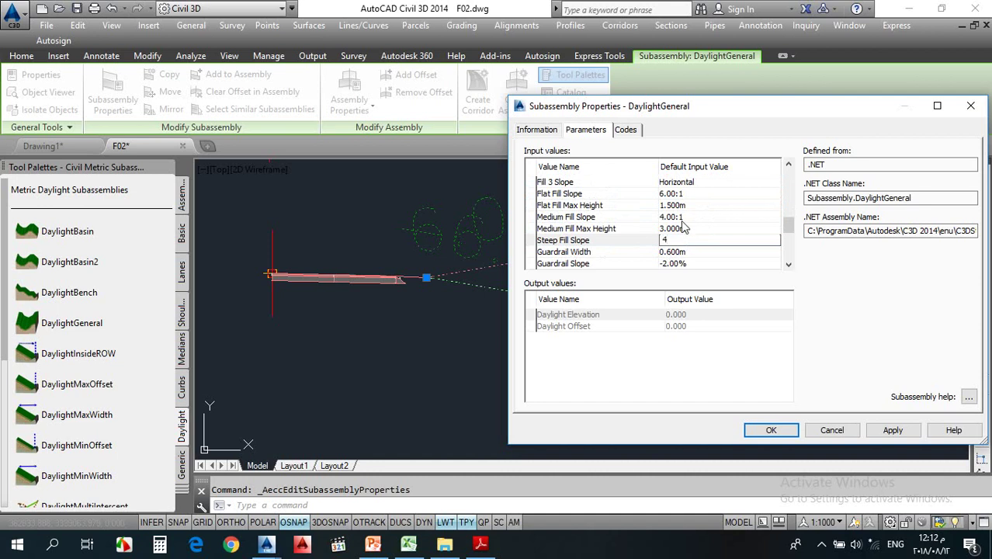
{"action": "double_click", "coordinate": [681, 219]}
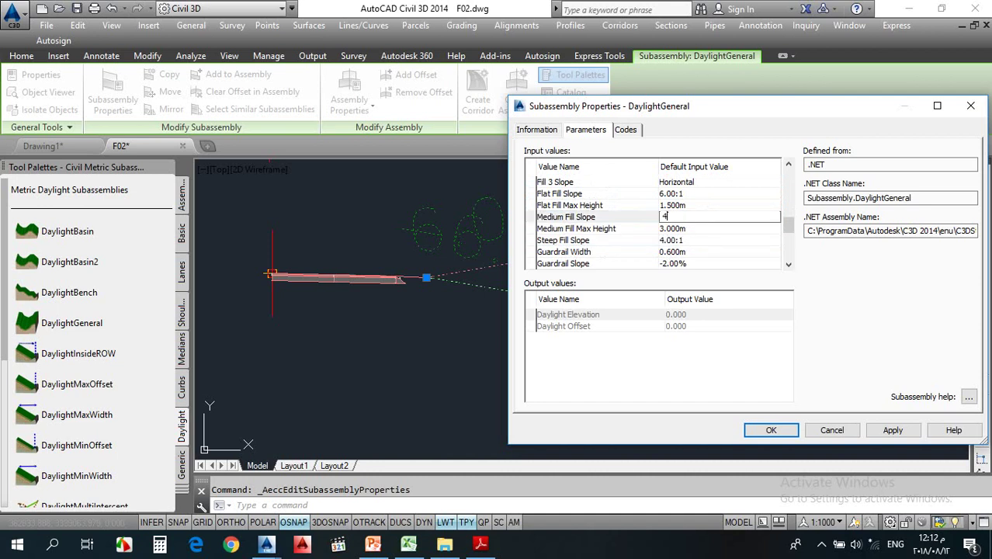
{"action": "key", "text": "Return"}
{"action": "double_click", "coordinate": [705, 194]}
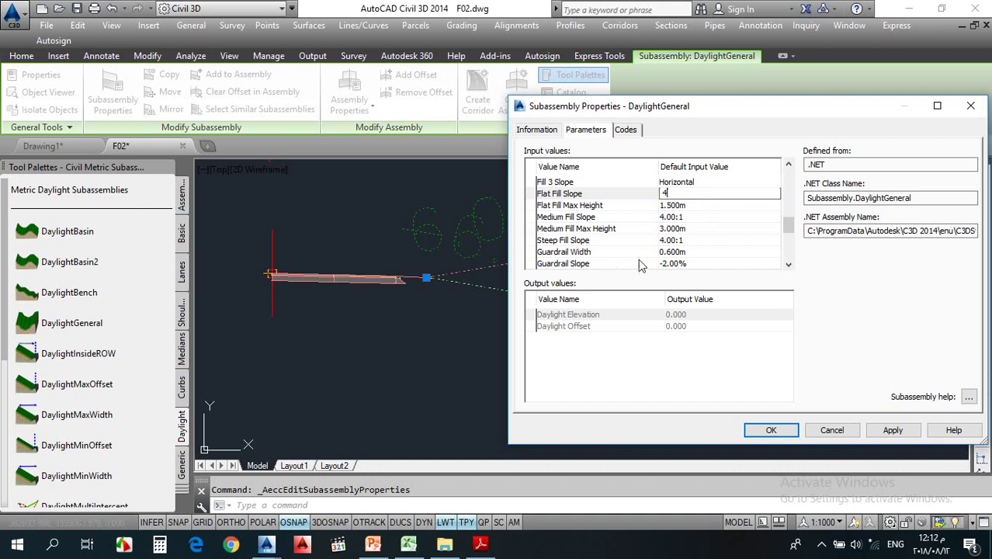
{"action": "type", "text": "4"}
{"action": "key", "text": "Return"}
Set DaylightGeneral's Guardrail Width to 0 m and apply the changed subassembly properties
{"action": "double_click", "coordinate": [685, 253]}
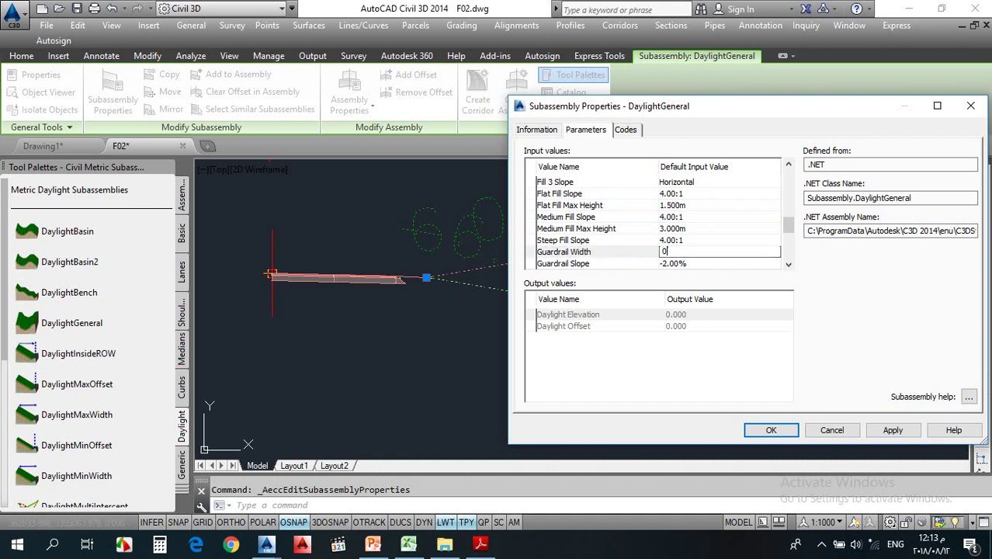
{"action": "left_click", "coordinate": [686, 237]}
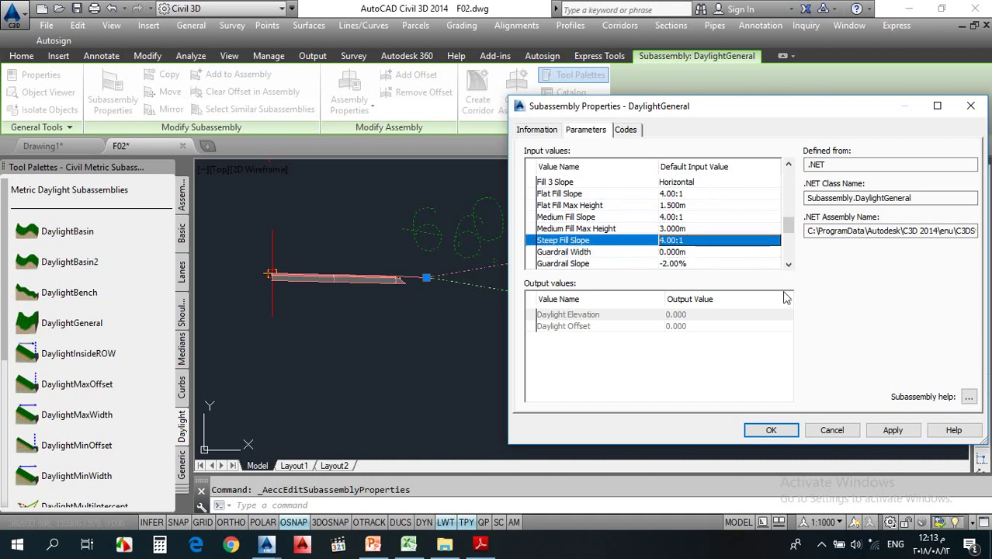
{"action": "left_click", "coordinate": [771, 430]}
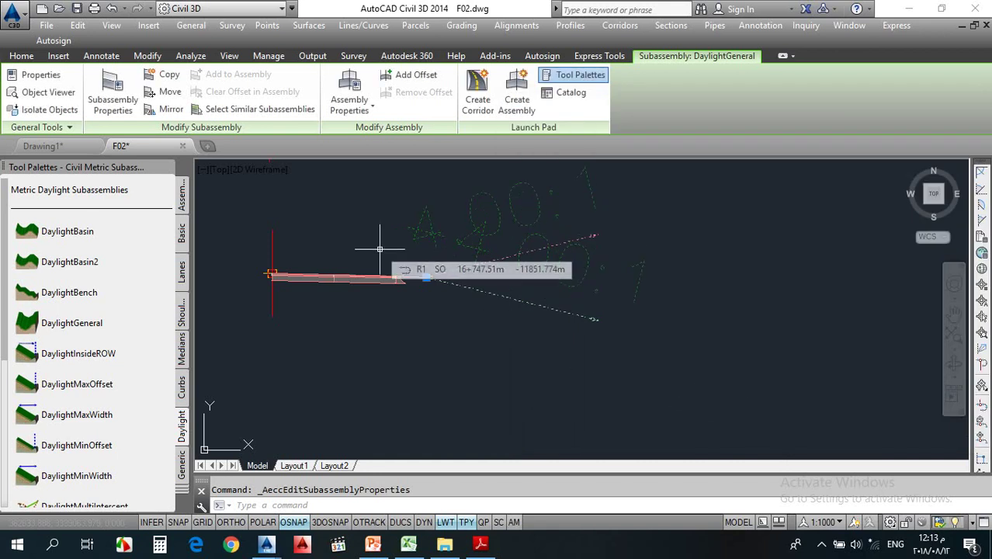
{"action": "key", "text": "Escape"}
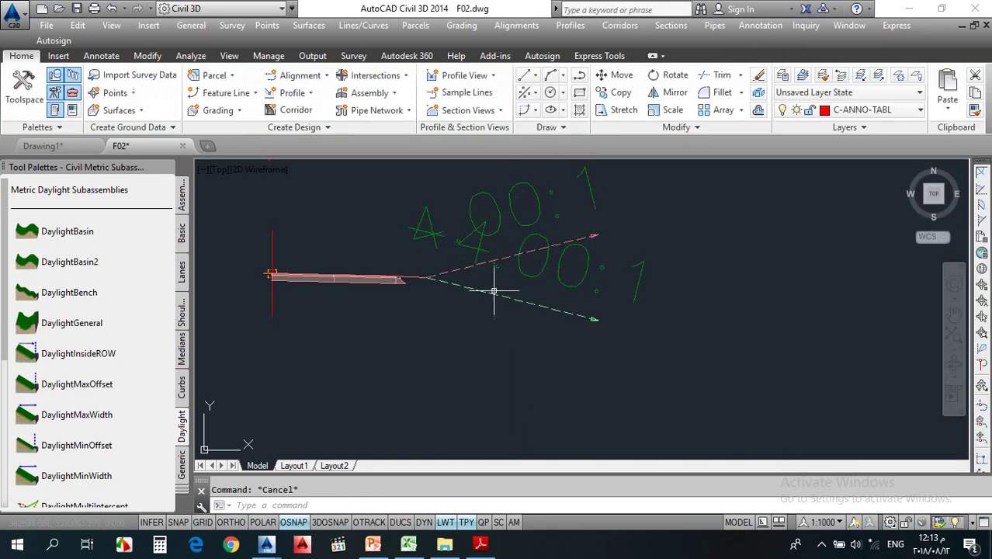
Flip the daylight subassembly's fill slope label to the underside of the fill line
{"action": "left_click", "coordinate": [534, 277]}
{"action": "right_click", "coordinate": [534, 277]}
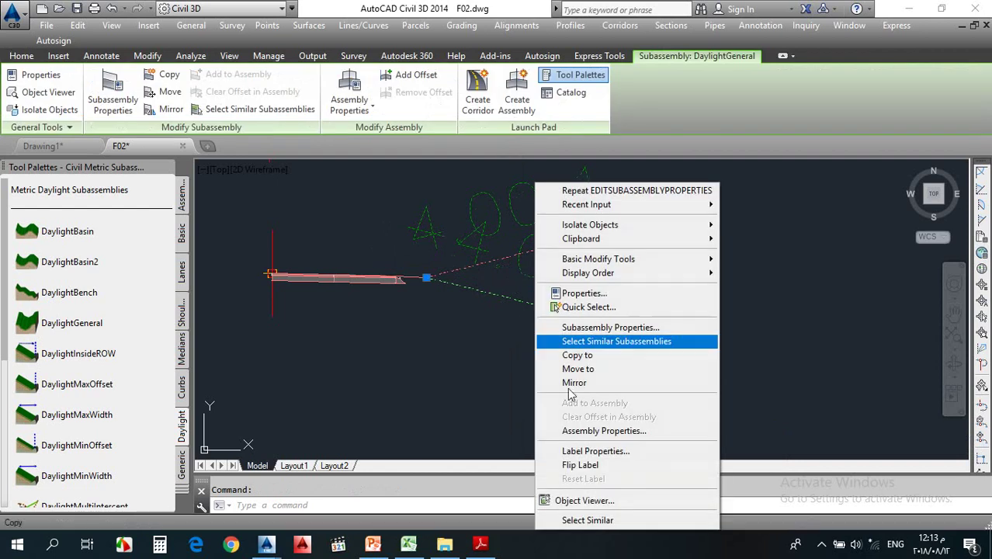
{"action": "left_click", "coordinate": [578, 464]}
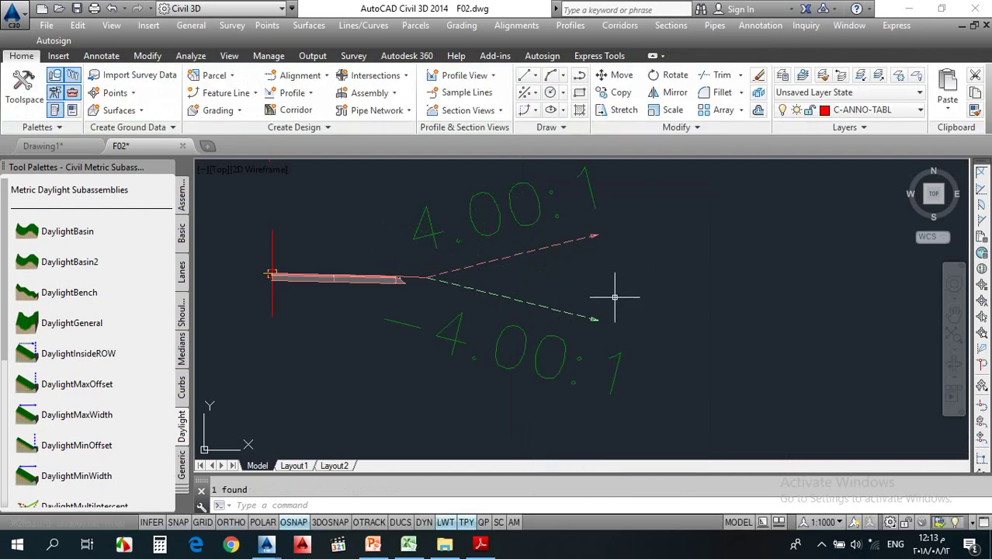
{"action": "left_click", "coordinate": [517, 326]}
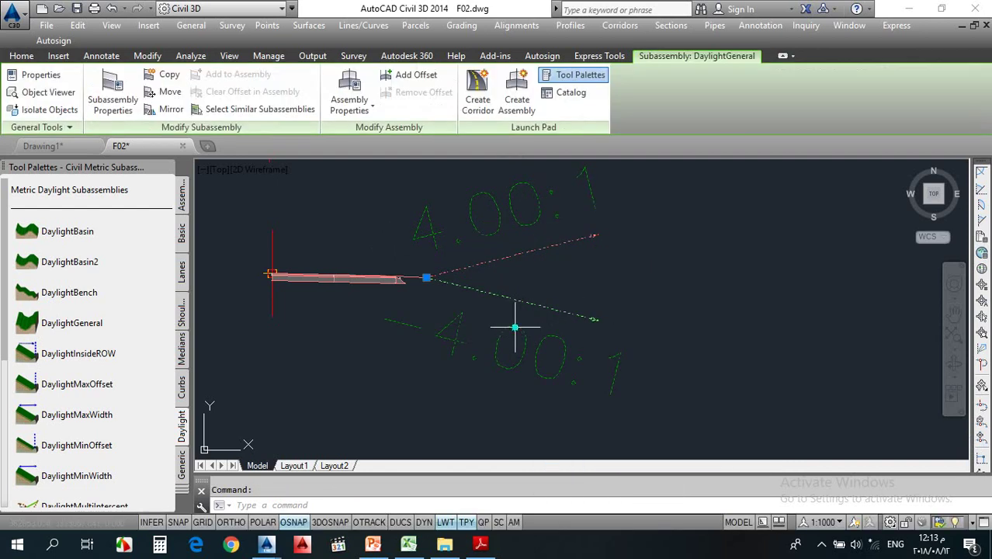
{"action": "right_click", "coordinate": [516, 327]}
{"action": "left_click", "coordinate": [561, 465]}
{"action": "left_click", "coordinate": [787, 323]}
{"action": "key", "text": "Escape"}
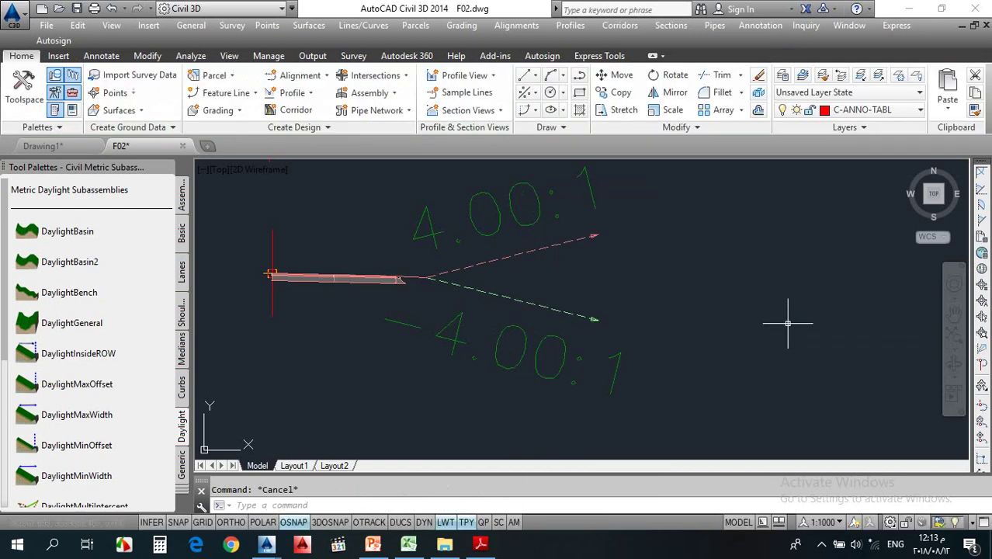
Mirror all lane, shoulder, pavement extension and daylight subassemblies to the other side of the rural assembly's baseline, accepting the same-side confirmation
{"action": "scroll", "coordinate": [617, 318], "scroll_direction": "down", "scroll_amount": 5}
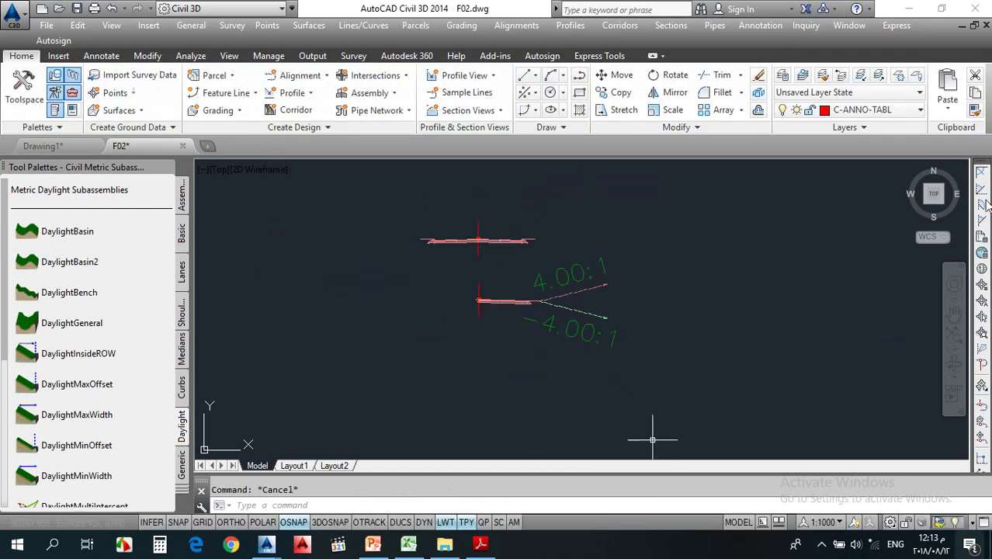
{"action": "scroll", "coordinate": [485, 302], "scroll_direction": "up", "scroll_amount": 6}
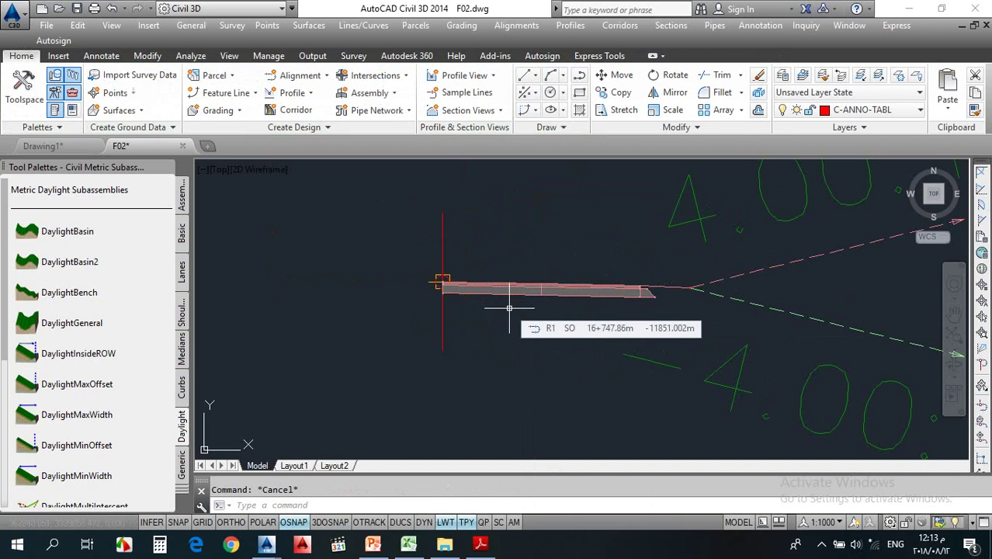
{"action": "left_click", "coordinate": [743, 250]}
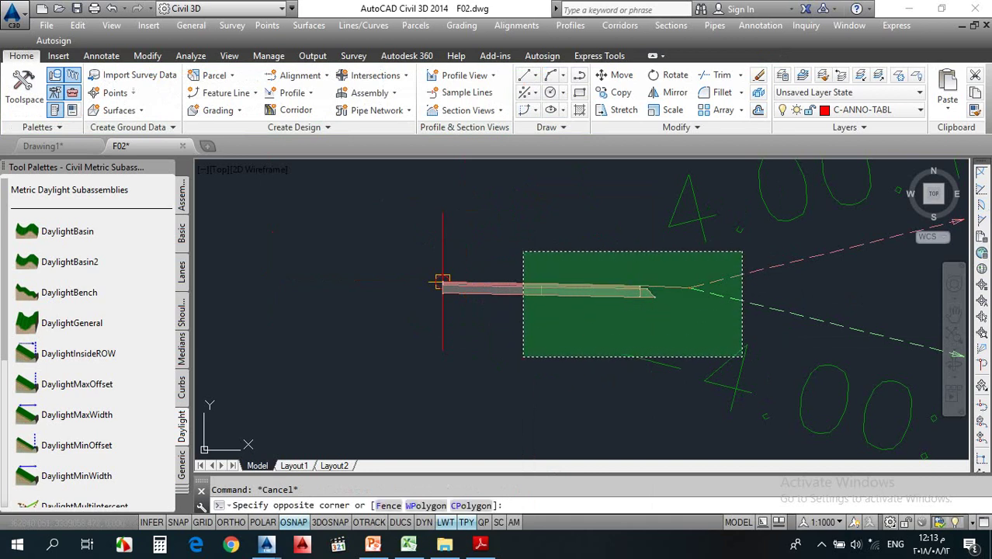
{"action": "left_click", "coordinate": [523, 357]}
{"action": "left_click", "coordinate": [772, 244]}
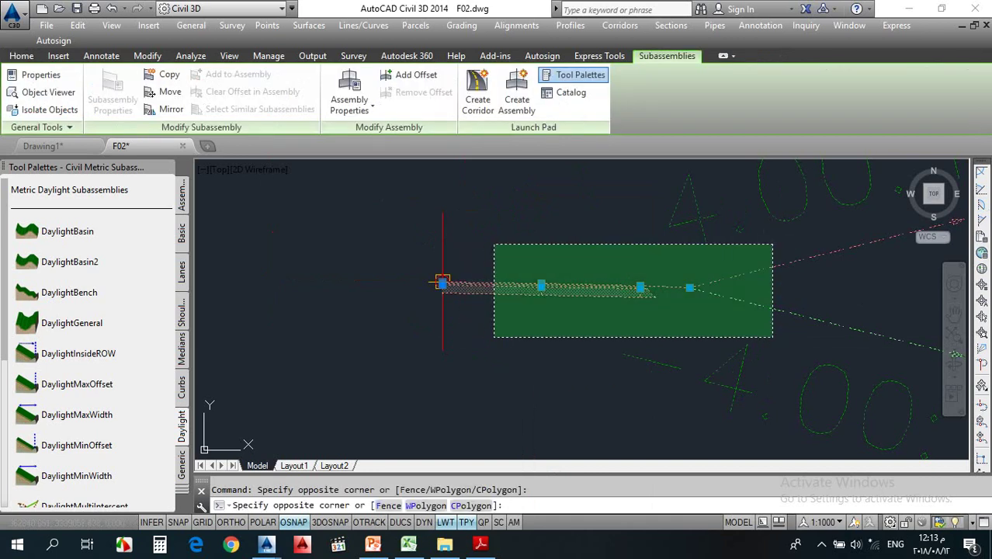
{"action": "left_click", "coordinate": [494, 337]}
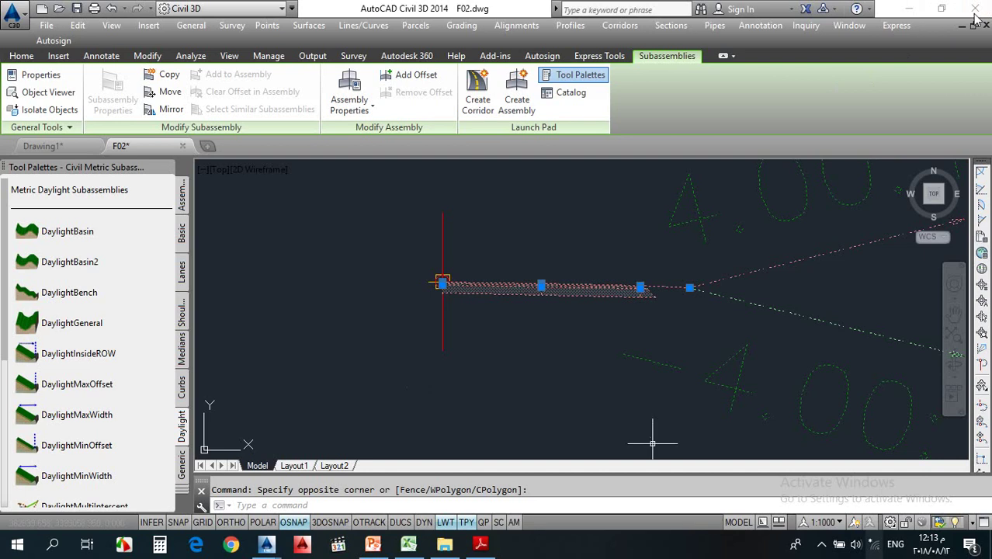
{"action": "left_click", "coordinate": [171, 109]}
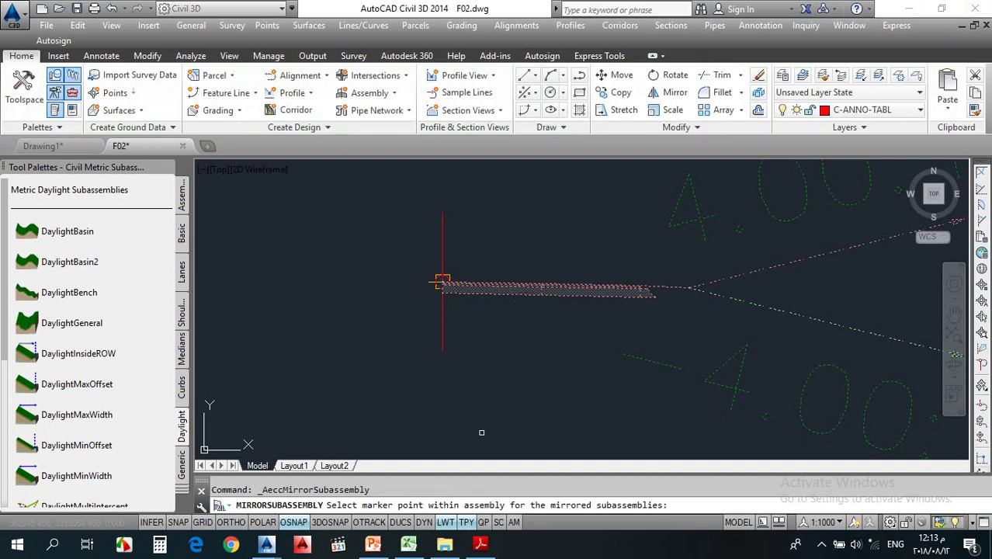
{"action": "scroll", "coordinate": [447, 282], "scroll_direction": "up", "scroll_amount": 8}
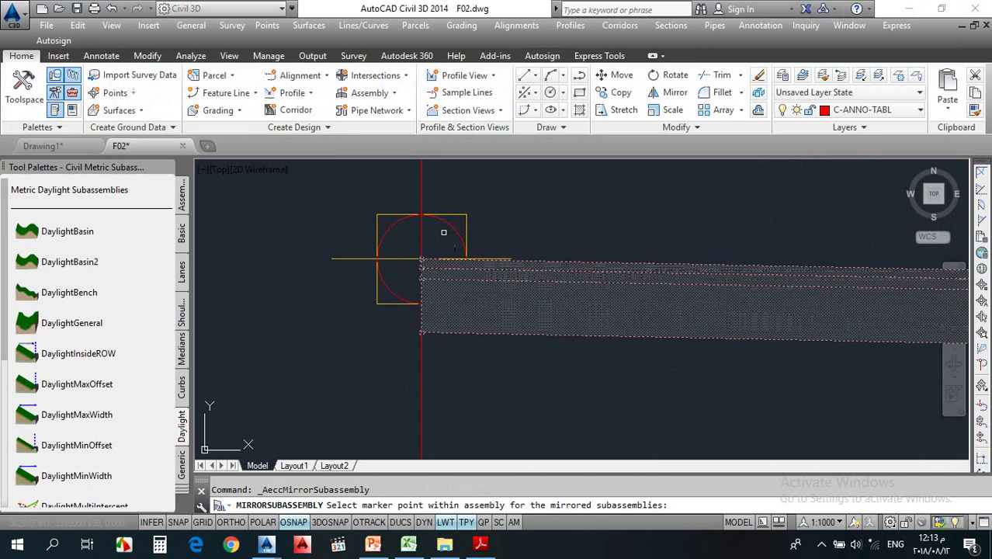
{"action": "left_click", "coordinate": [419, 220]}
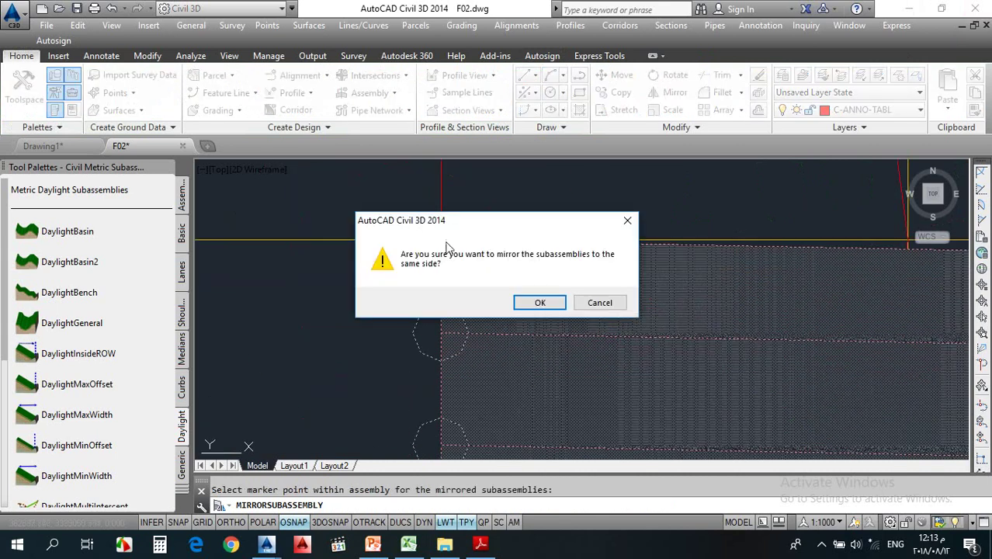
{"action": "left_click", "coordinate": [540, 303]}
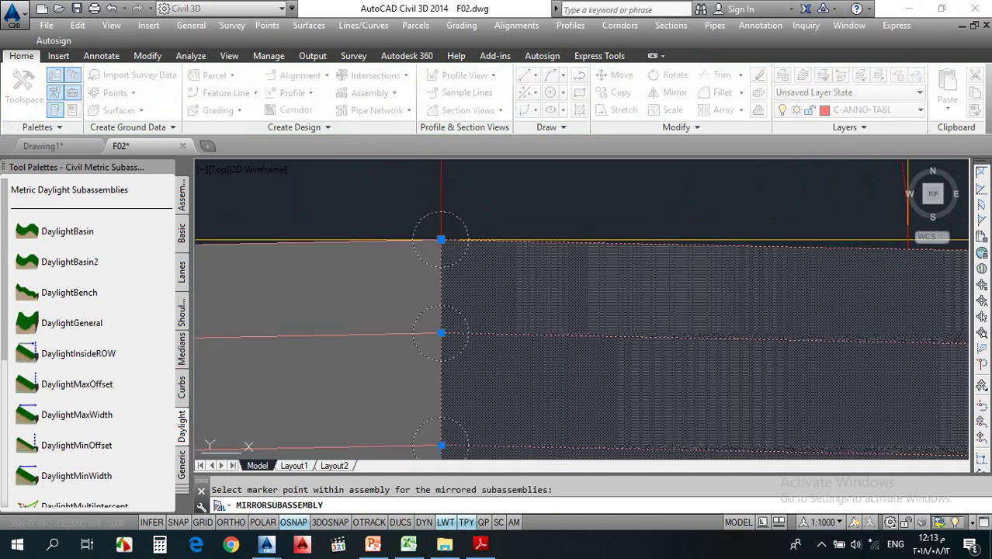
{"action": "scroll", "coordinate": [435, 279], "scroll_direction": "down", "scroll_amount": 8}
{"action": "scroll", "coordinate": [459, 279], "scroll_direction": "down", "scroll_amount": 3}
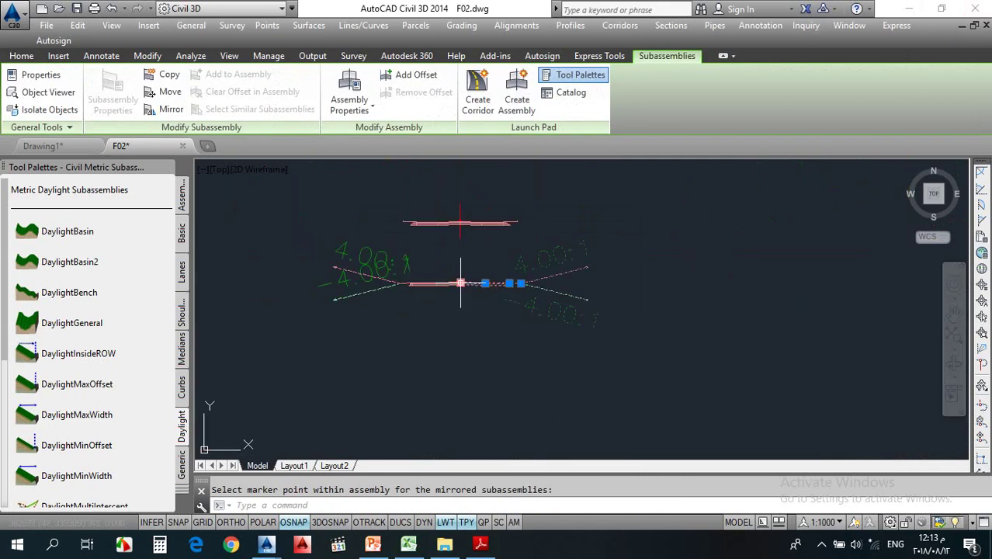
{"action": "key", "text": "Escape"}
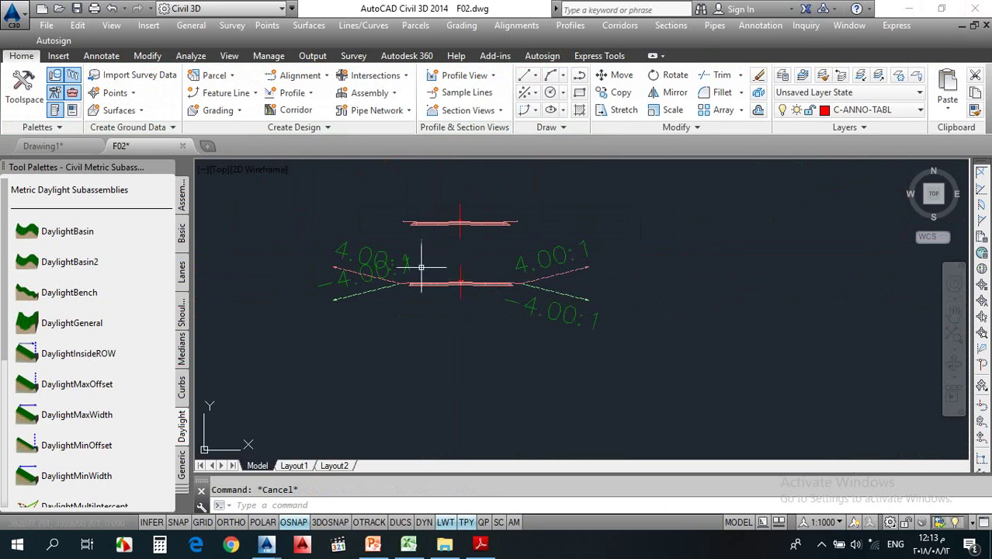
{"action": "scroll", "coordinate": [422, 267], "scroll_direction": "up", "scroll_amount": 8}
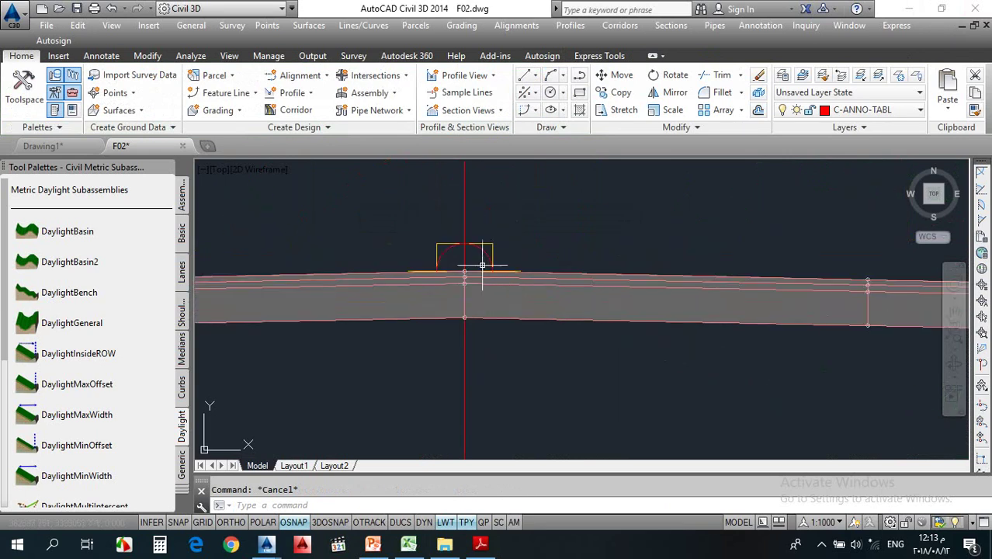
Flip the fill slope label of the mirrored daylight subassembly on the rural assembly's left side to the underside of its fill line
{"action": "scroll", "coordinate": [482, 265], "scroll_direction": "up", "scroll_amount": 4}
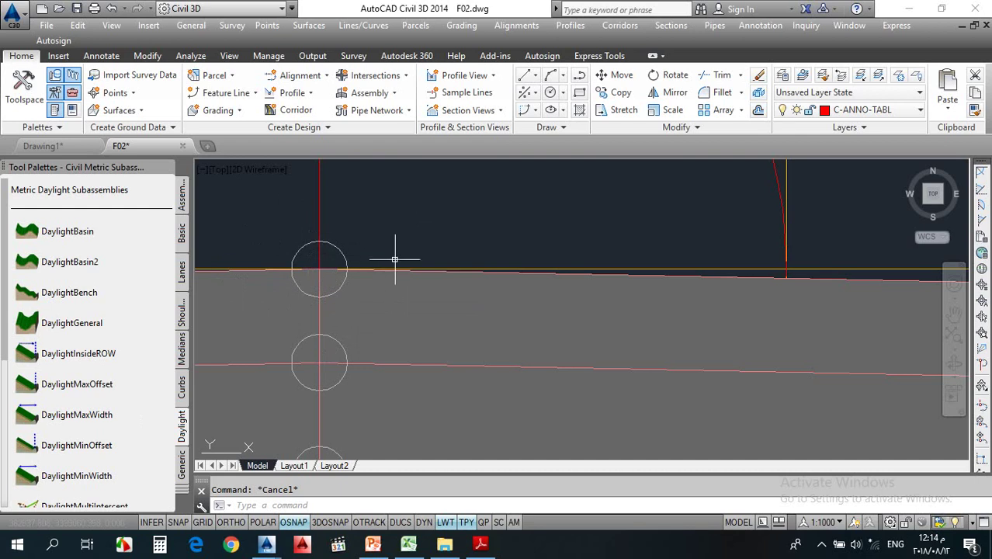
{"action": "left_click", "coordinate": [436, 357]}
{"action": "scroll", "coordinate": [542, 288], "scroll_direction": "down", "scroll_amount": 5}
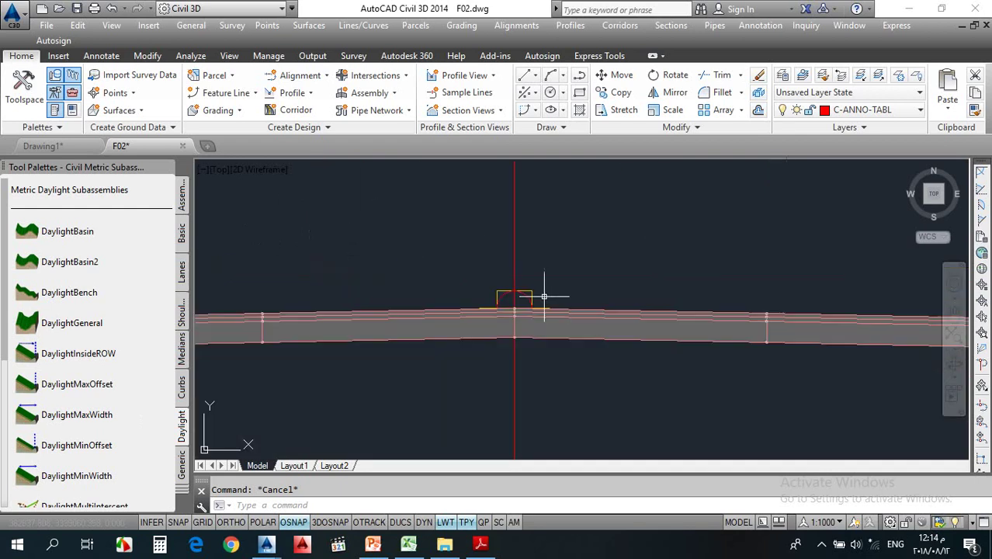
{"action": "mouse_move", "coordinate": [561, 291]}
{"action": "middle_mouse_down"}
{"action": "mouse_move", "coordinate": [364, 281]}
{"action": "mouse_move", "coordinate": [427, 313]}
{"action": "middle_mouse_up"}
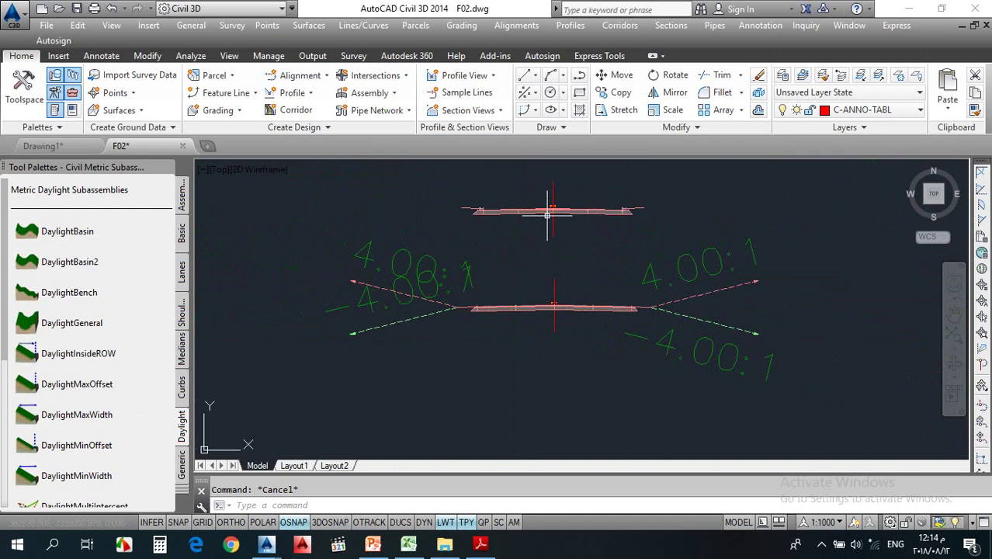
{"action": "left_click", "coordinate": [371, 301]}
{"action": "right_click", "coordinate": [350, 303]}
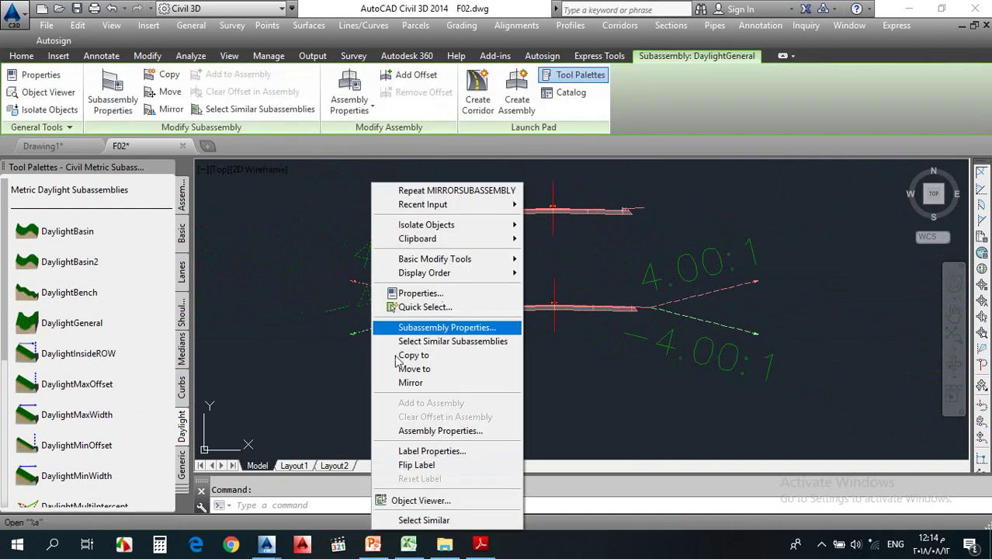
{"action": "left_click", "coordinate": [416, 465]}
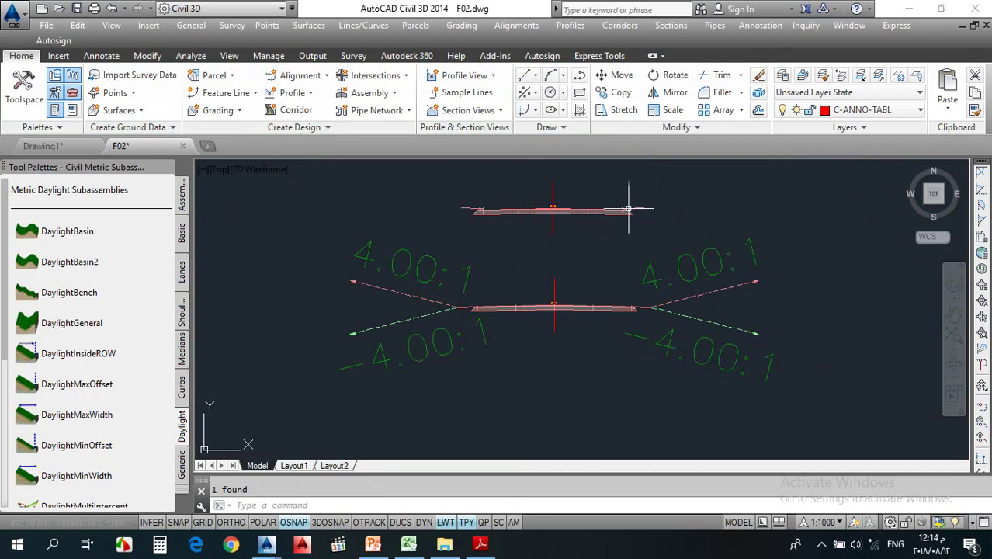
Compare the upper curbed road assembly with the rural assembly below, examining their centrelines, outer edges and daylight side slopes
{"action": "scroll", "coordinate": [628, 188], "scroll_direction": "up", "scroll_amount": 4}
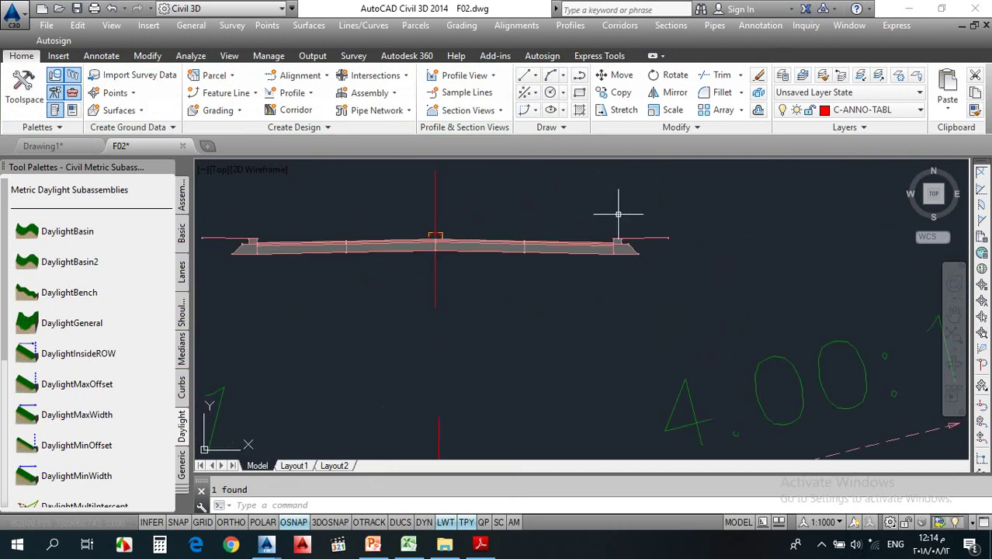
{"action": "scroll", "coordinate": [617, 214], "scroll_direction": "down", "scroll_amount": 3}
{"action": "scroll", "coordinate": [609, 234], "scroll_direction": "up", "scroll_amount": 5}
{"action": "scroll", "coordinate": [611, 354], "scroll_direction": "down", "scroll_amount": 3}
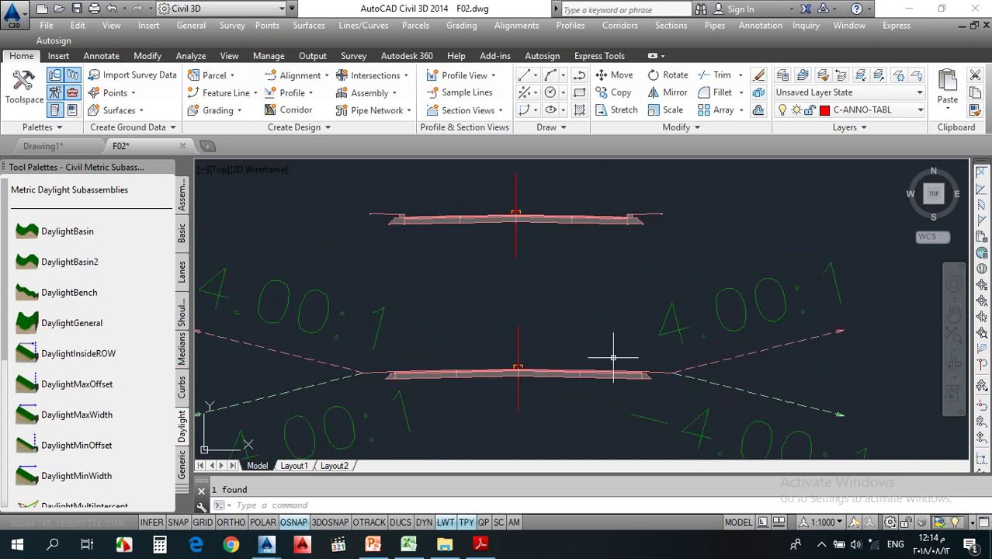
{"action": "scroll", "coordinate": [647, 366], "scroll_direction": "up", "scroll_amount": 5}
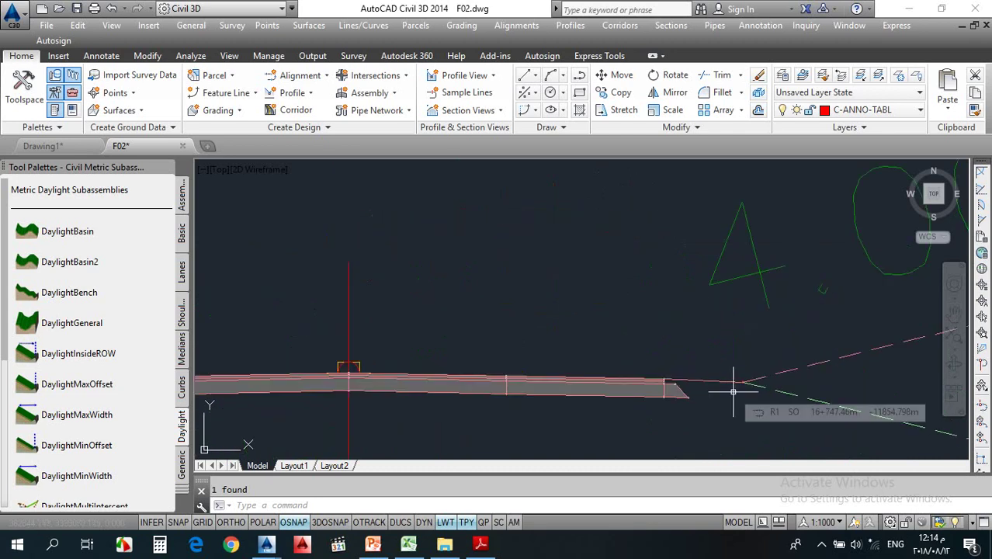
{"action": "scroll", "coordinate": [702, 355], "scroll_direction": "down", "scroll_amount": 3}
{"action": "scroll", "coordinate": [703, 355], "scroll_direction": "up", "scroll_amount": 3}
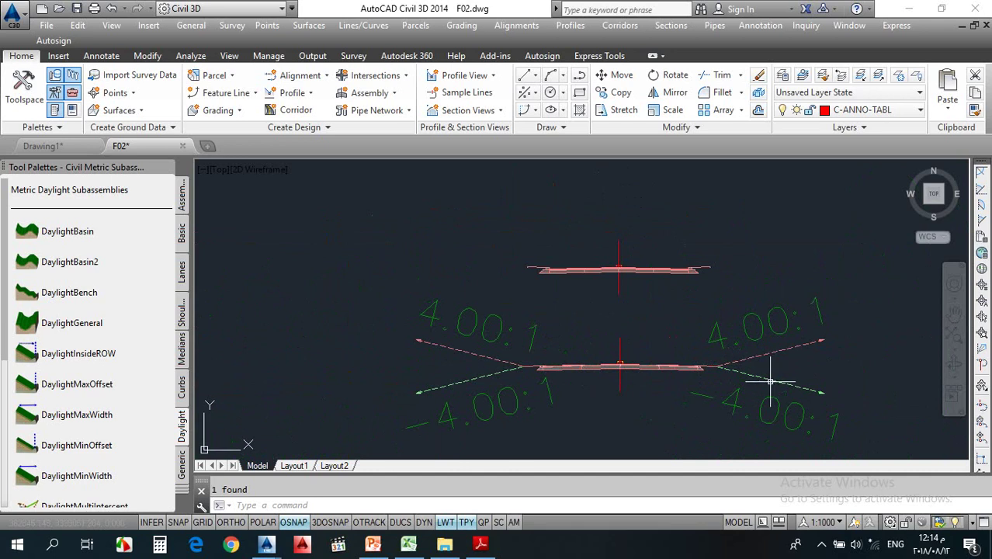
{"action": "scroll", "coordinate": [722, 272], "scroll_direction": "up", "scroll_amount": 3}
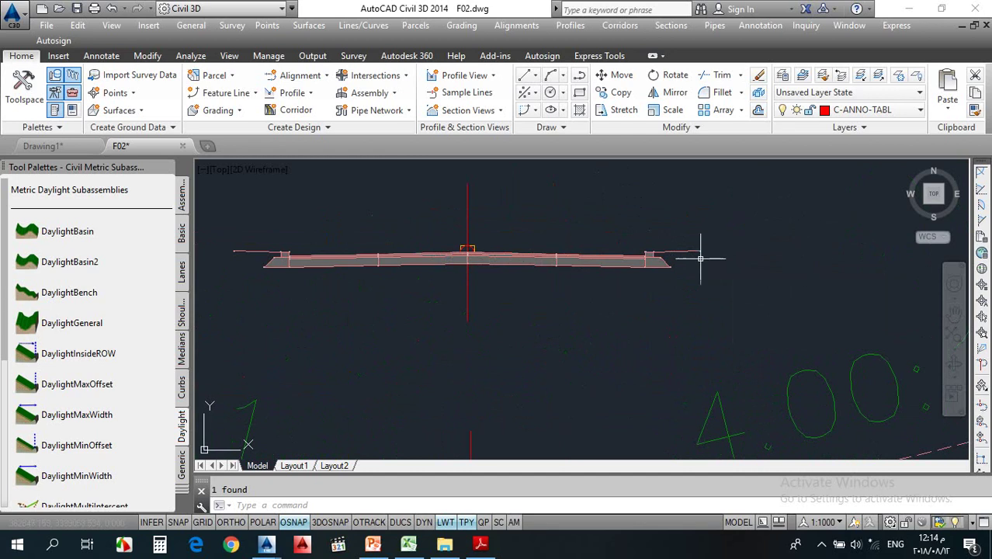
{"action": "scroll", "coordinate": [694, 240], "scroll_direction": "up", "scroll_amount": 2}
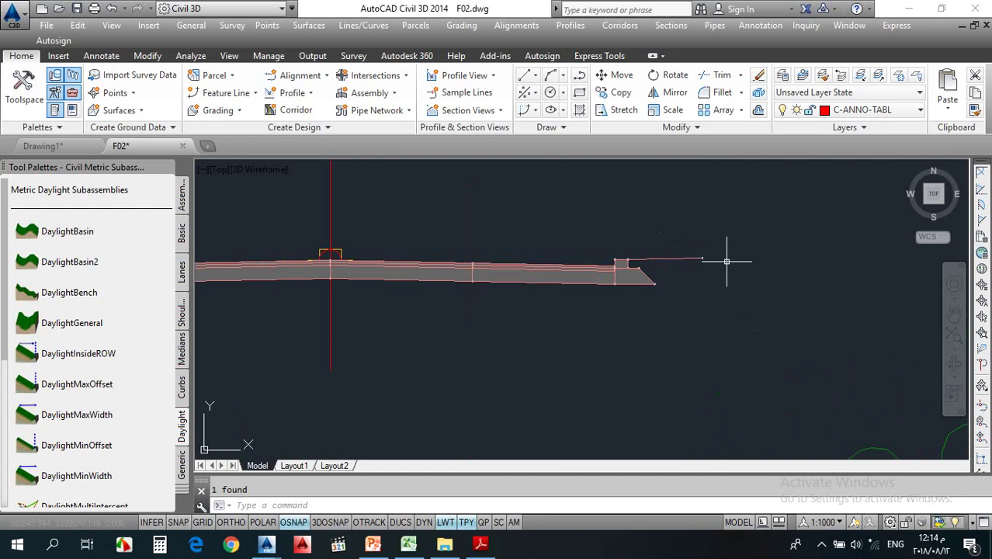
{"action": "scroll", "coordinate": [727, 261], "scroll_direction": "down", "scroll_amount": 5}
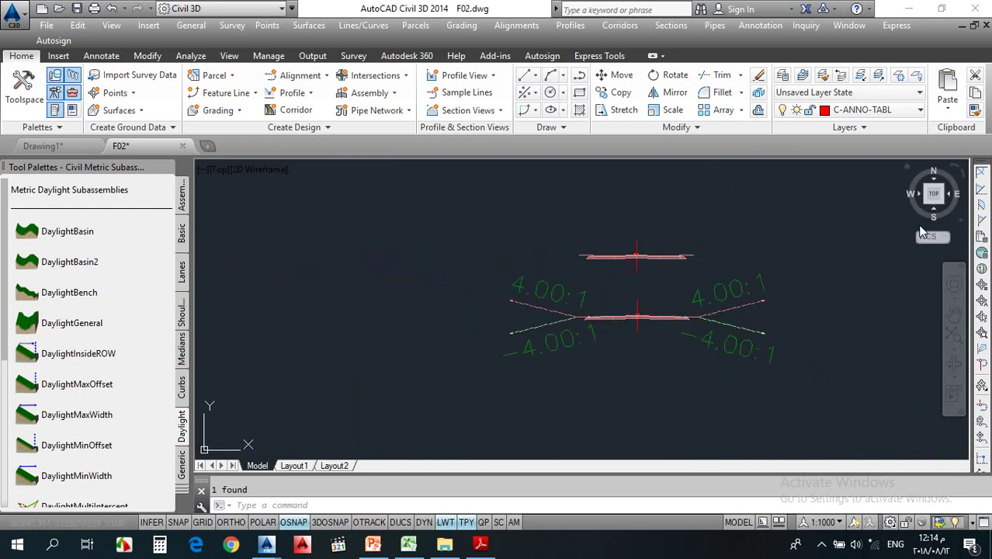
{"action": "scroll", "coordinate": [642, 281], "scroll_direction": "up", "scroll_amount": 4}
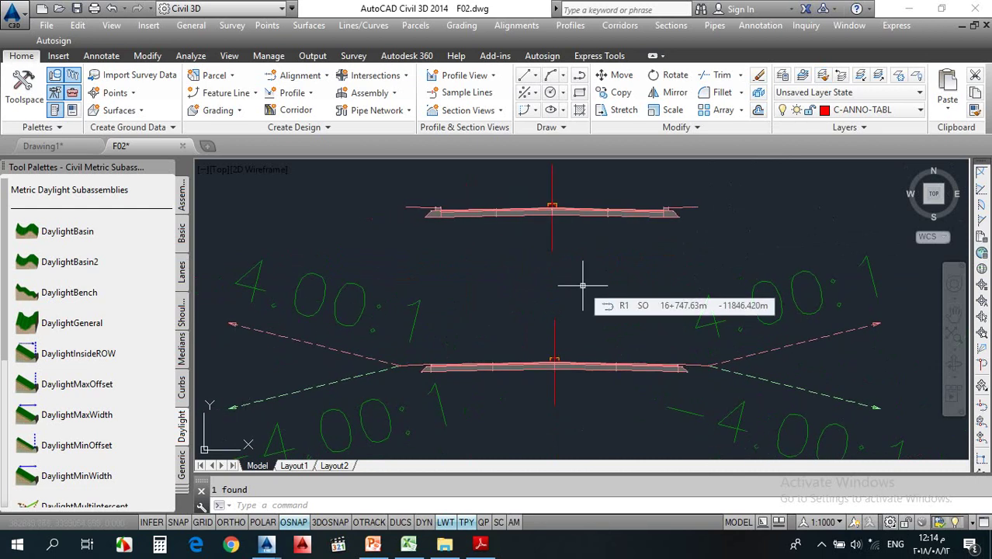
{"action": "scroll", "coordinate": [653, 257], "scroll_direction": "down", "scroll_amount": 4}
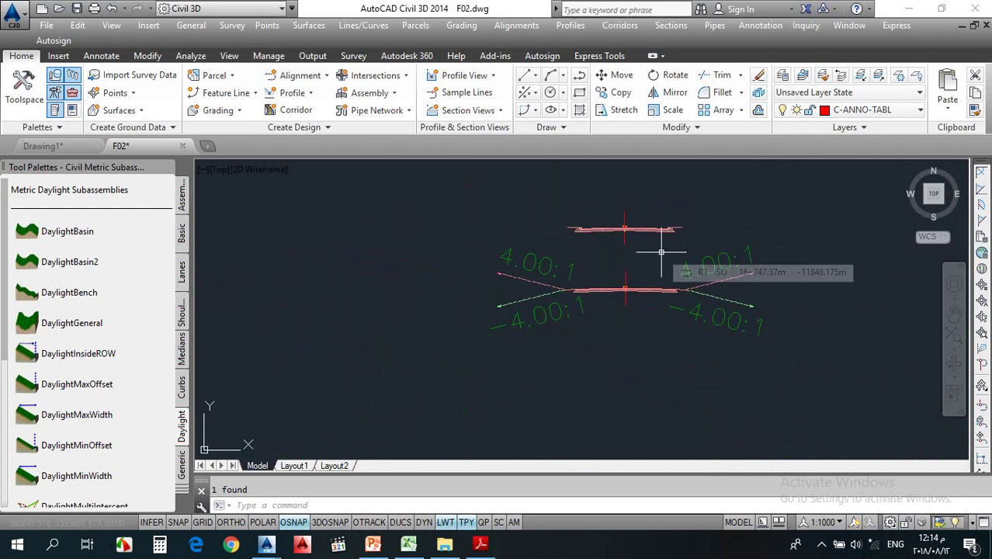